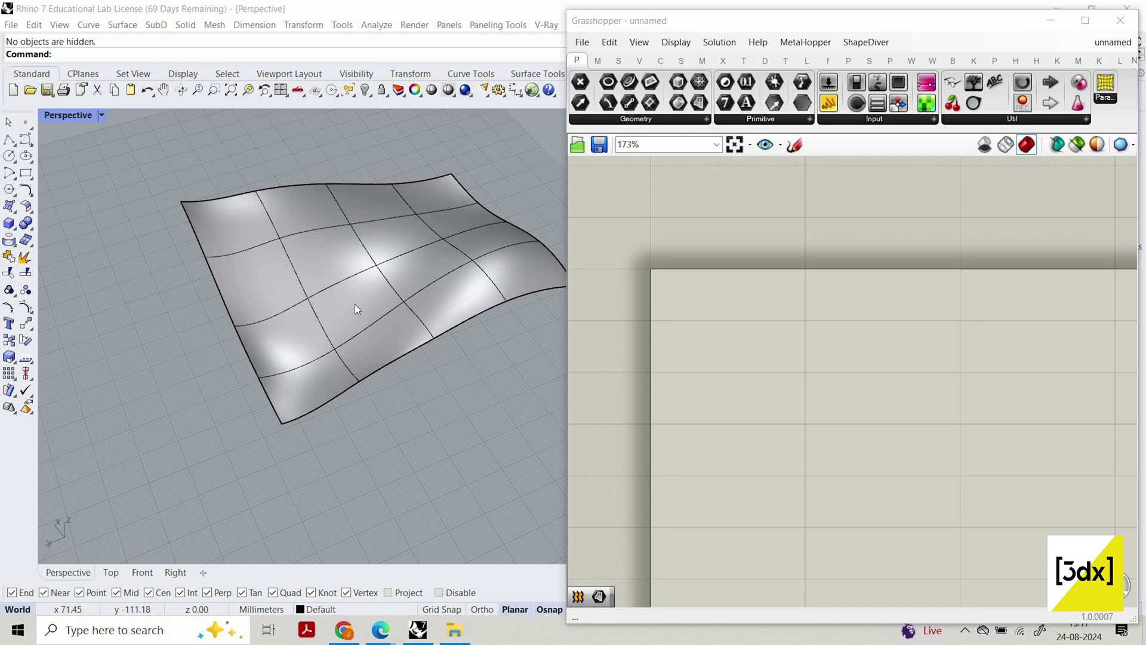
Examine the curved, gridded surface in the perspective viewport from several distances
shift+right_drag(355, 303, 312, 342)
click(454, 296)
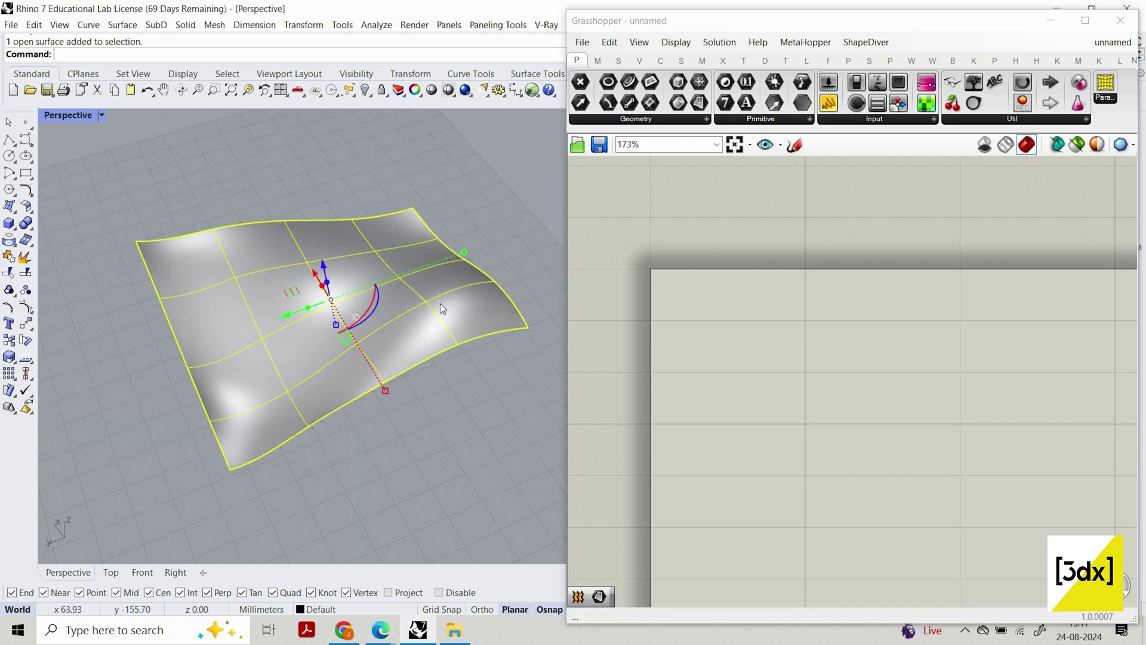
scroll(445, 305, up, 7)
scroll(437, 310, down, 8)
right_drag(438, 310, 98, 316)
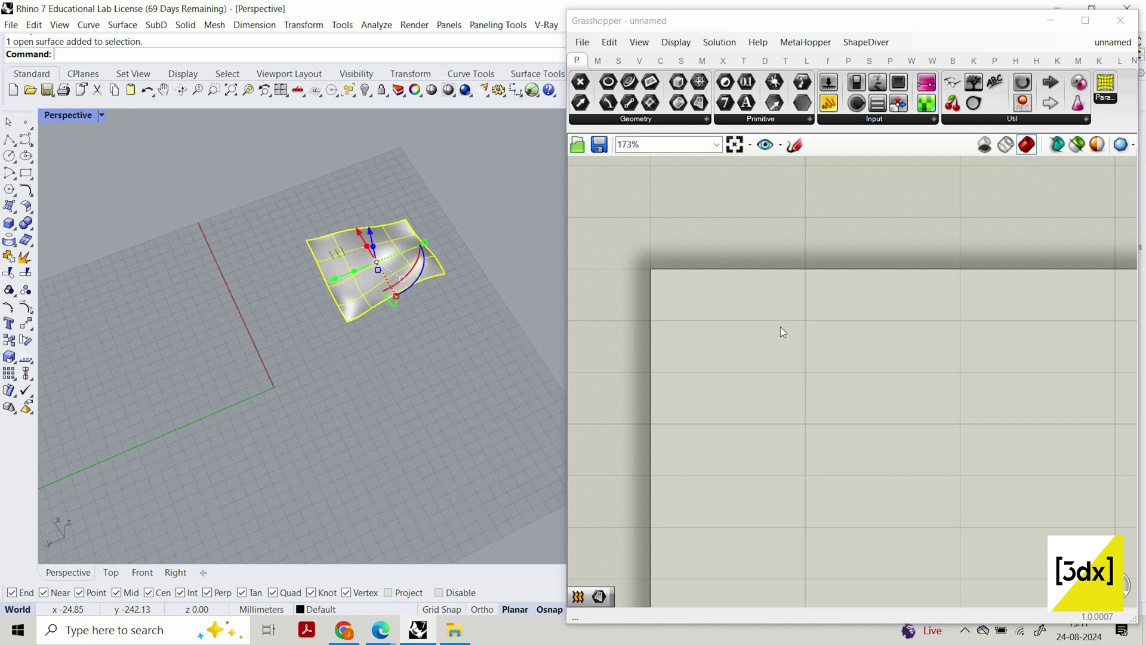
scroll(348, 325, down, 7)
scroll(351, 322, up, 7)
scroll(818, 363, down, 3)
scroll(818, 364, up, 3)
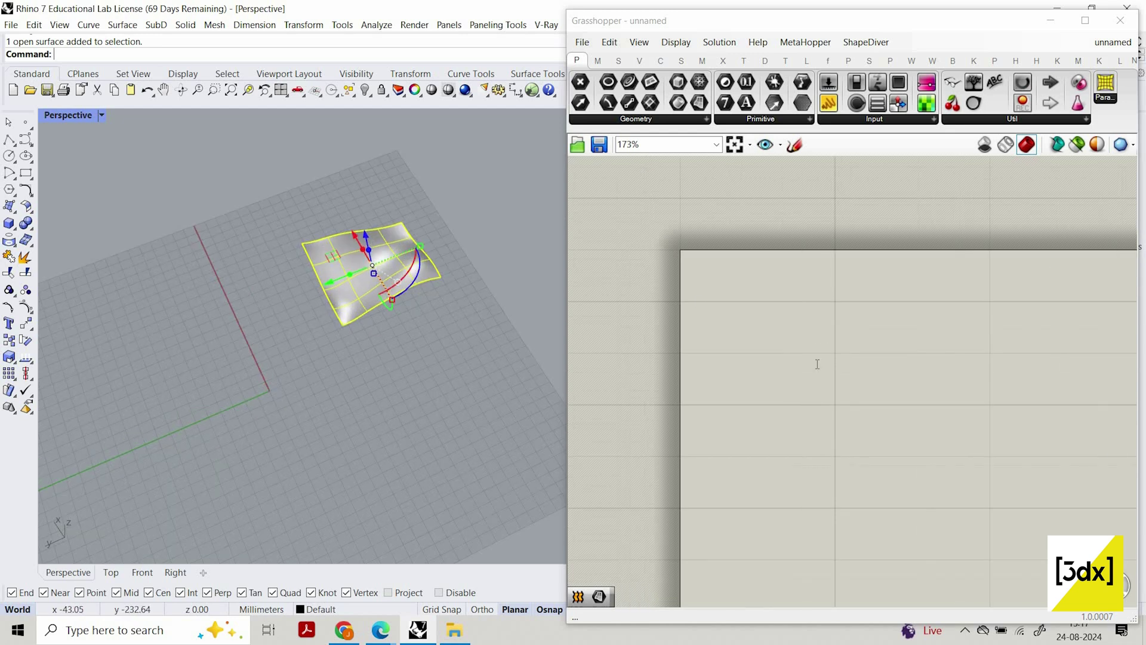
Place a Hexagonal grid component on the Grasshopper canvas
double_click(819, 363)
text(he)
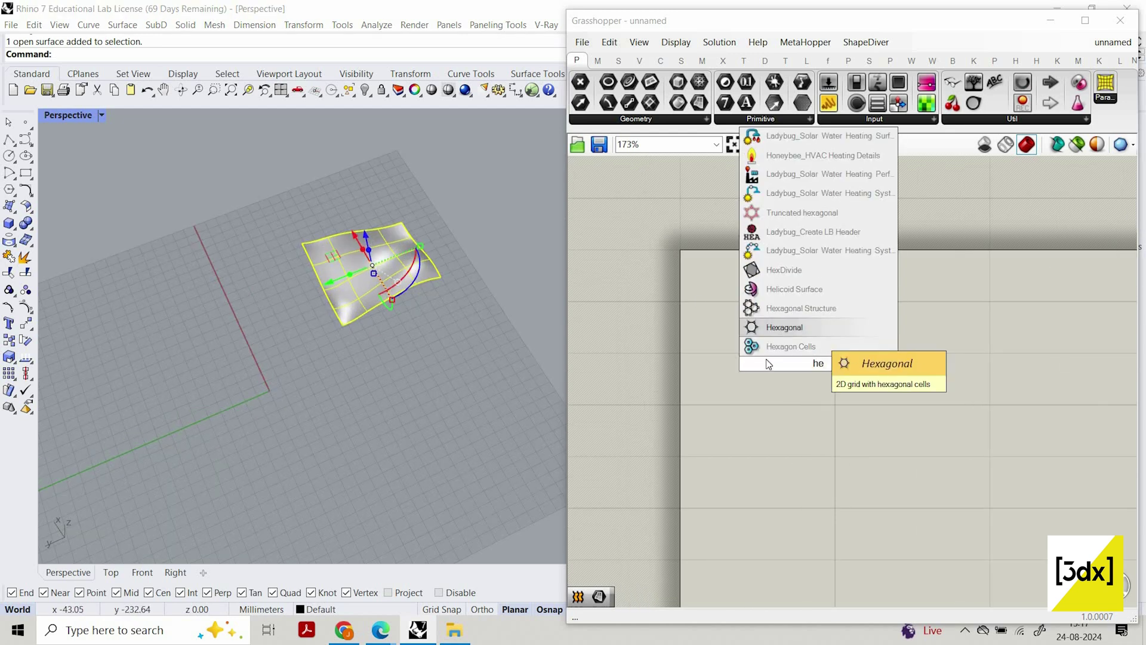
click(815, 328)
Create a number slider set to 11 and connect it to the hexagonal grid's Extent X and Extent Y inputs
double_click(690, 383)
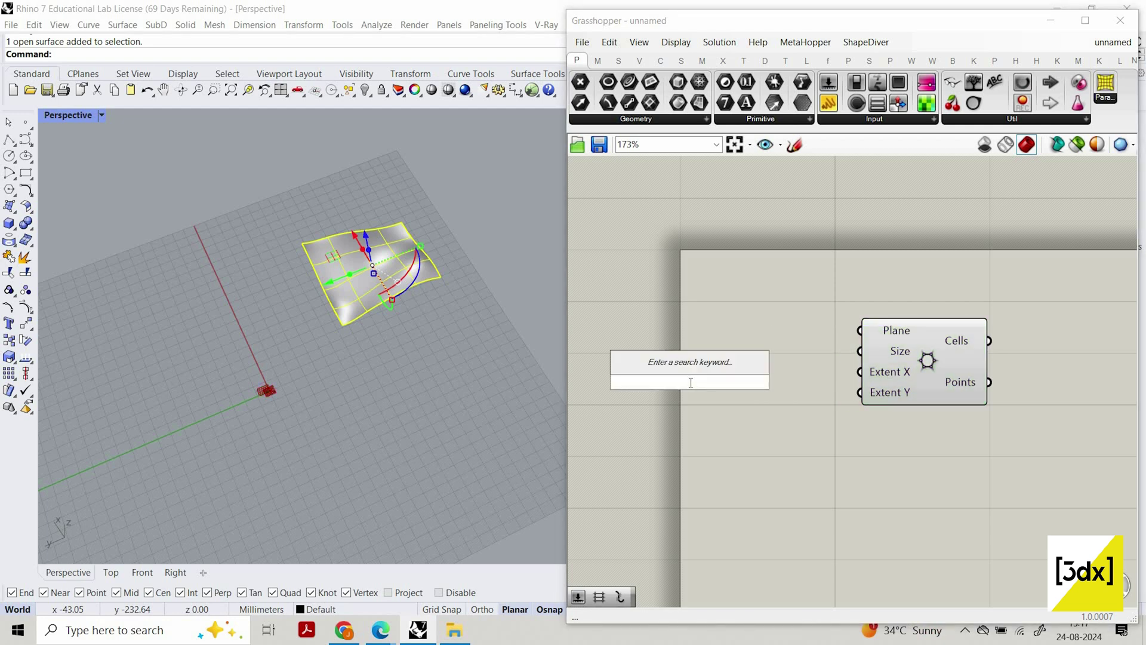
key(Escape)
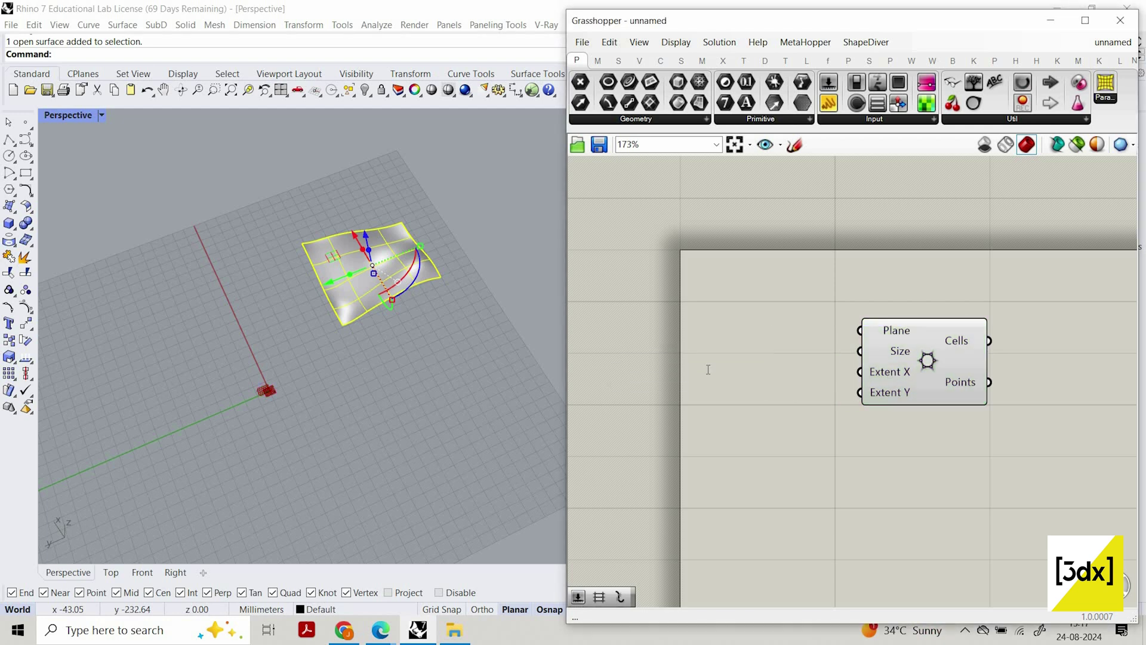
double_click(708, 369)
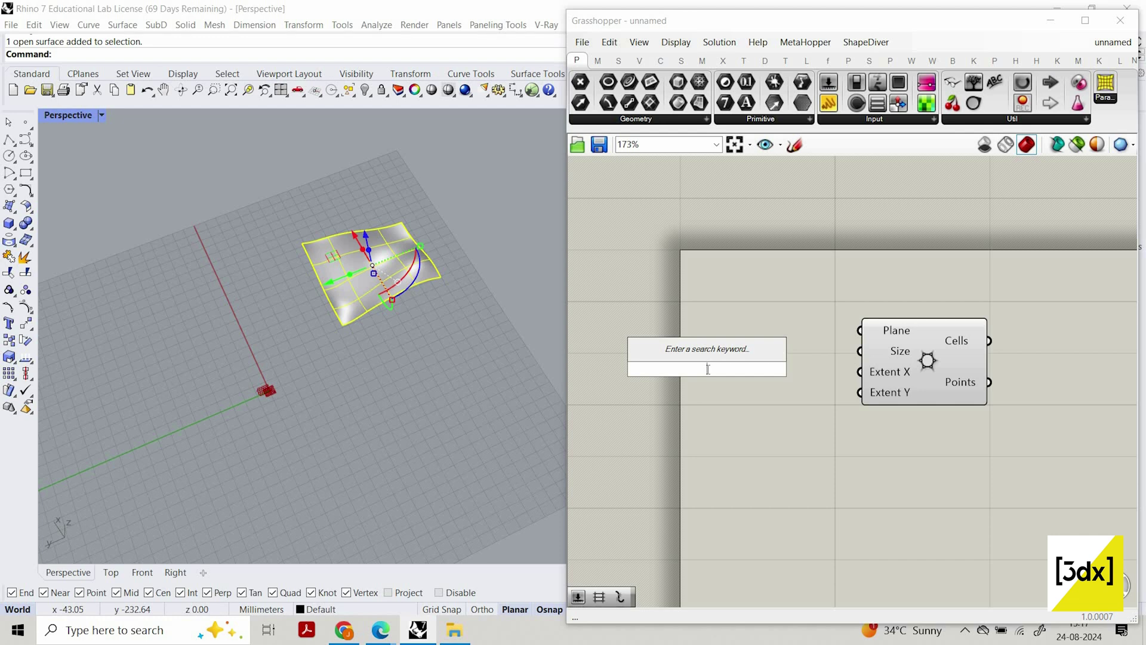
text(11)
key(Return)
drag(813, 369, 861, 393)
drag(919, 373, 929, 360)
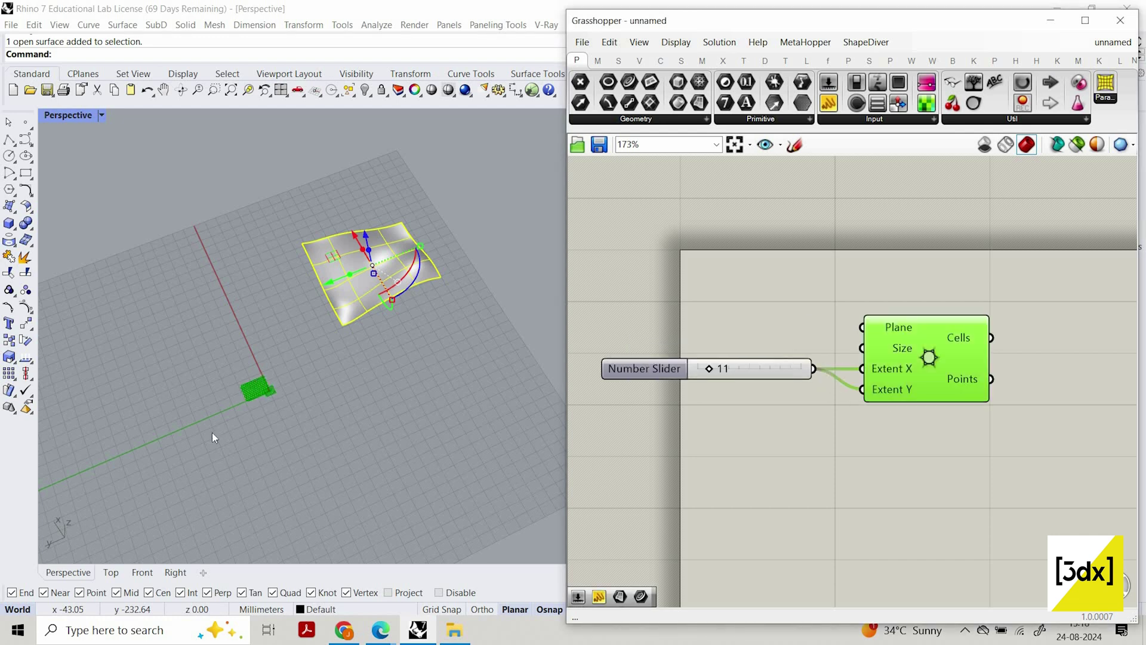
Inspect the hexagonal grid preview near the origin, both up close and as a whole
scroll(263, 389, up, 5)
scroll(405, 373, up, 3)
scroll(402, 408, down, 3)
scroll(430, 416, down, 2)
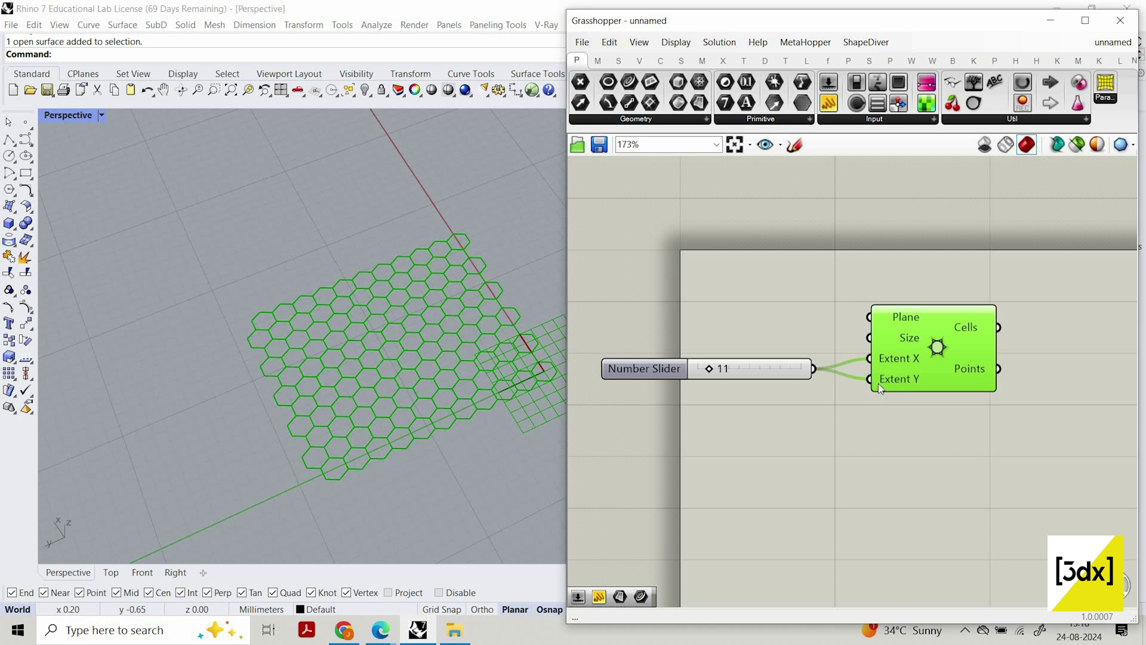
scroll(427, 421, up, 10)
scroll(761, 357, down, 2)
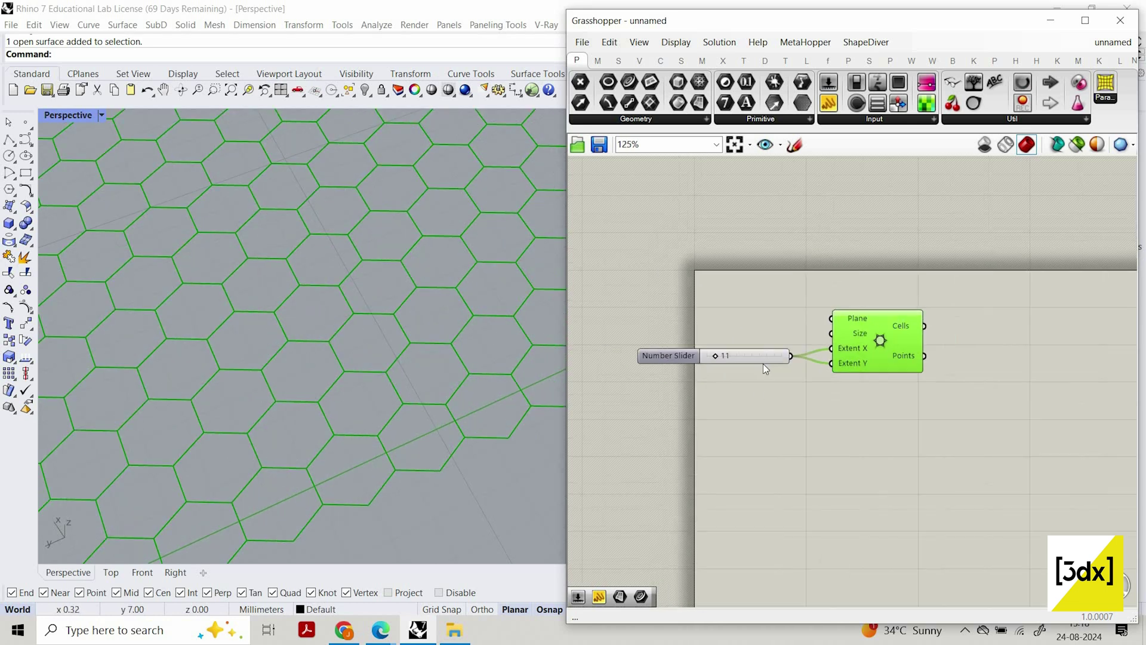
scroll(763, 364, up, 2)
drag(763, 360, 765, 365)
click(948, 345)
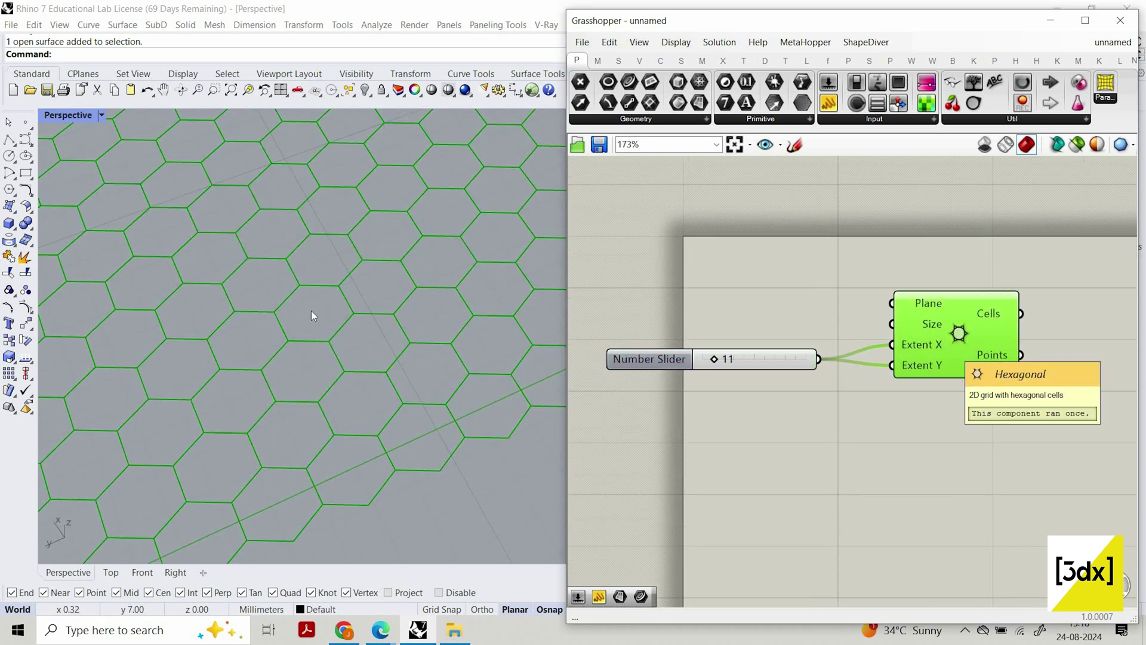
scroll(267, 293, down, 5)
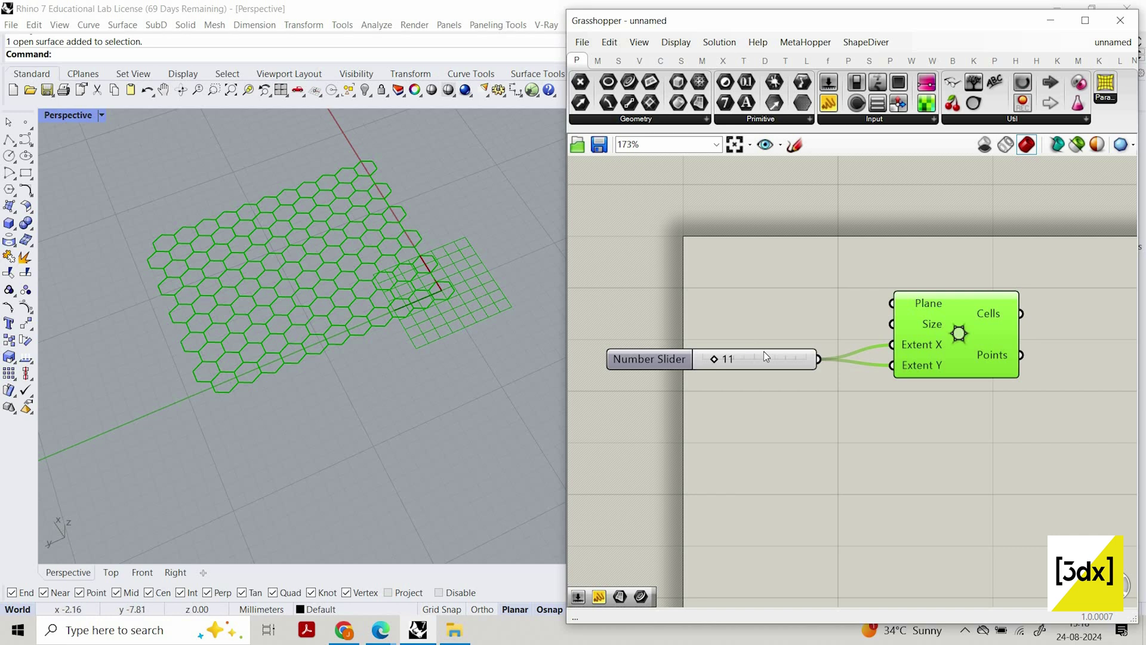
Create a number slider set to 6.2 and connect it to the hexagonal grid's Size input
mouse_move(766, 356)
click(706, 315)
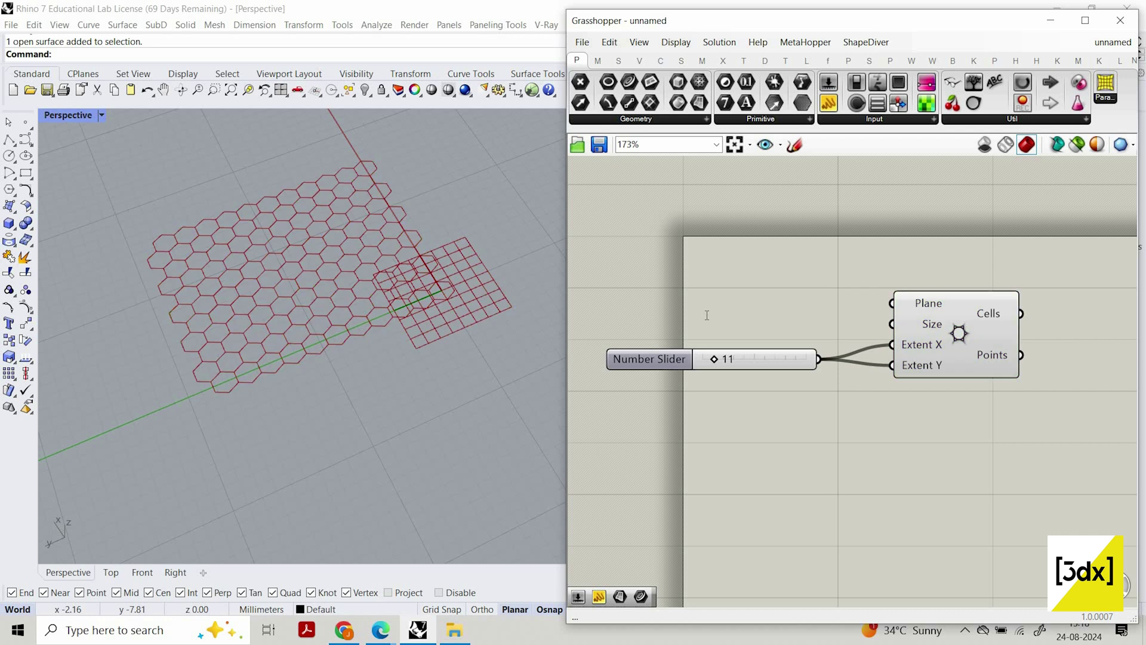
double_click(707, 315)
text(.)
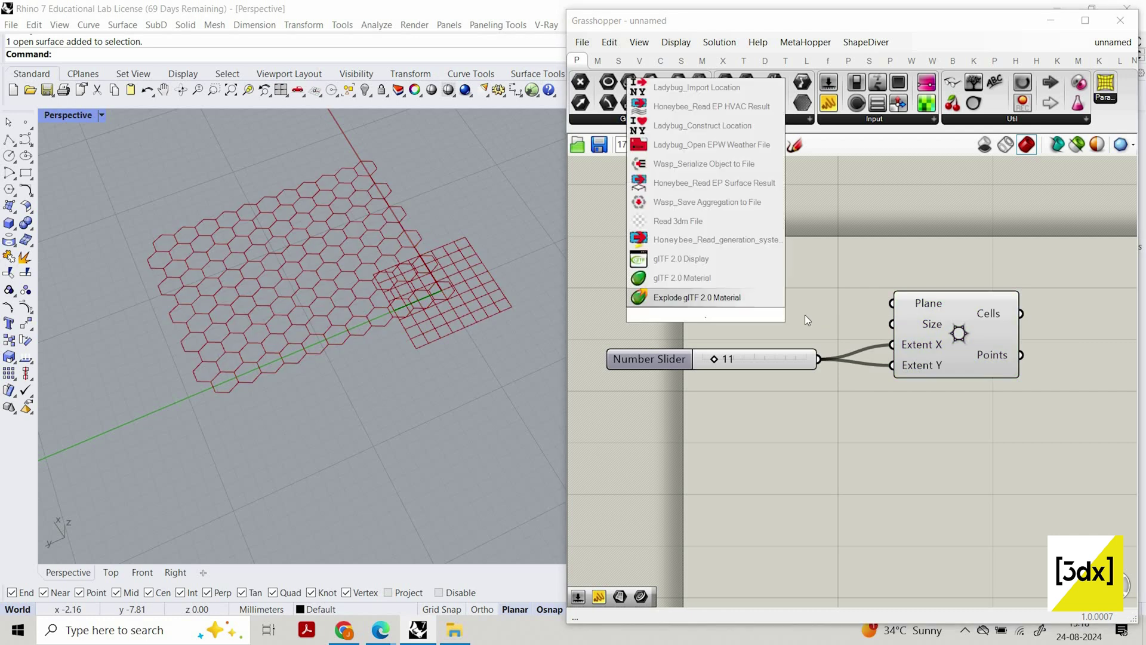
click(805, 314)
double_click(804, 314)
text(6.2)
key(Return)
mouse_move(908, 310)
mouse_down()
mouse_move(818, 319)
mouse_move(892, 324)
mouse_up()
scroll(366, 341, down, 5)
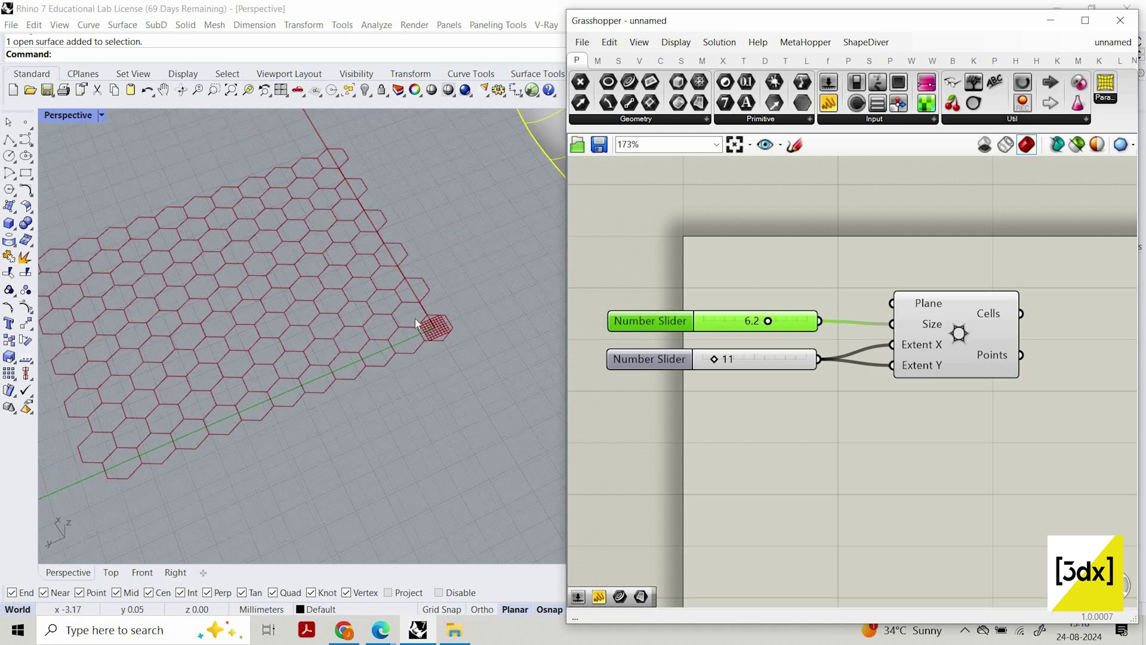
Try a cell size of 6.8 on the Size slider and return it to 6.2
mouse_move(768, 321)
mouse_down()
mouse_move(730, 321)
mouse_move(773, 317)
mouse_up()
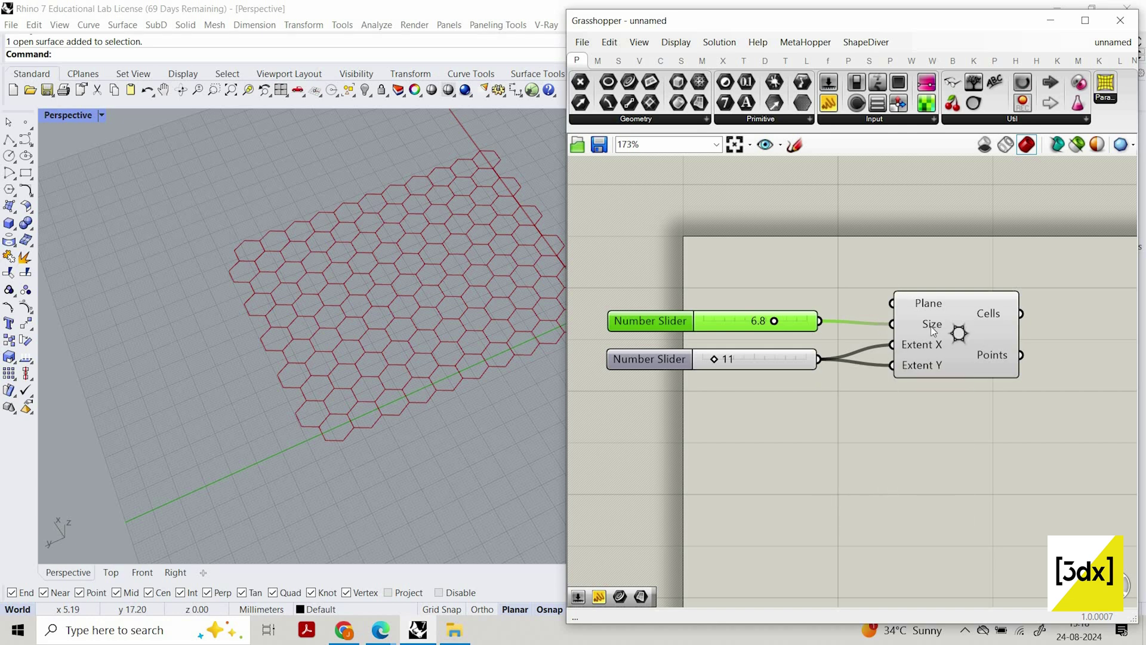
mouse_move(940, 368)
double_click(728, 321)
text(6.2)
key(Return)
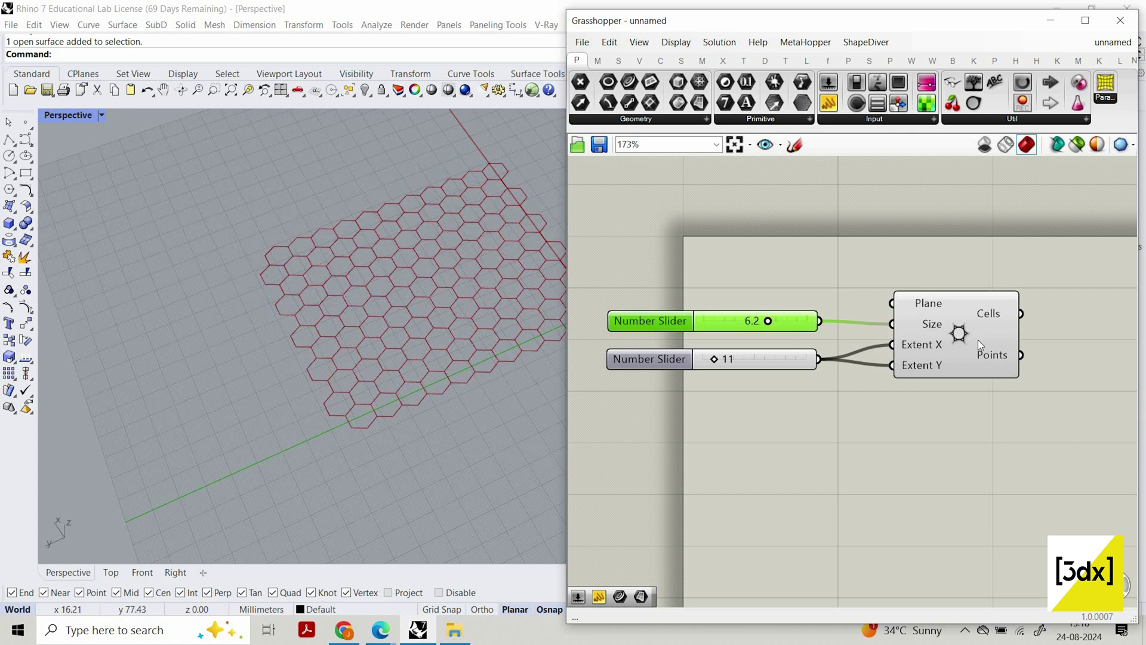
Add a Curve parameter beside the hexagonal grid component and feed it from the Cells output
scroll(978, 339, down, 1)
right_drag(978, 339, 843, 335)
click(843, 334)
double_click(986, 316)
text(curve)
key(Return)
scroll(1037, 325, up, 3)
drag(1006, 316, 863, 321)
drag(1029, 332, 998, 332)
scroll(889, 317, down, 5)
right_drag(948, 319, 846, 305)
scroll(846, 305, up, 4)
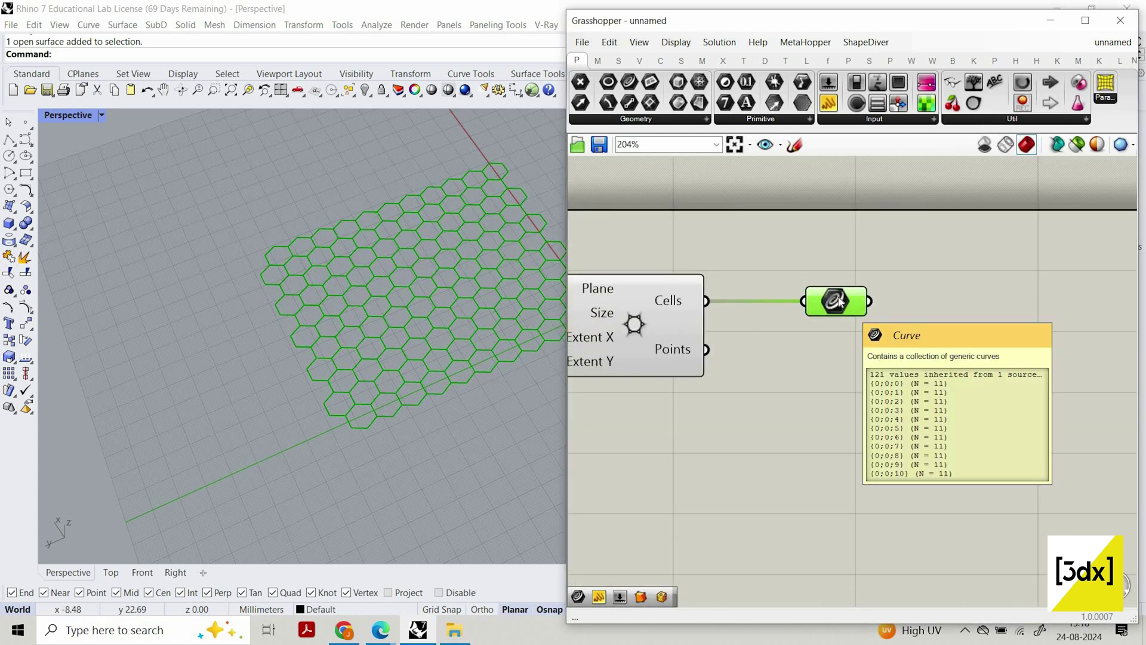
mouse_move(850, 306)
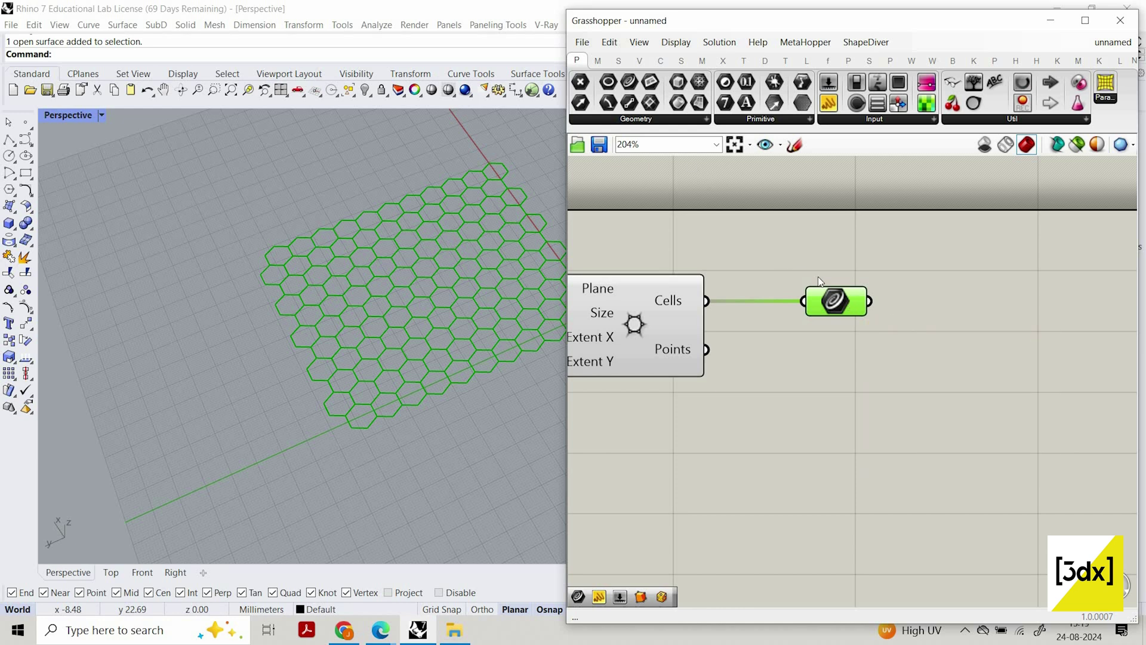
Add an Explode component and connect the Curve parameter to its Curve input
scroll(932, 281, down, 1)
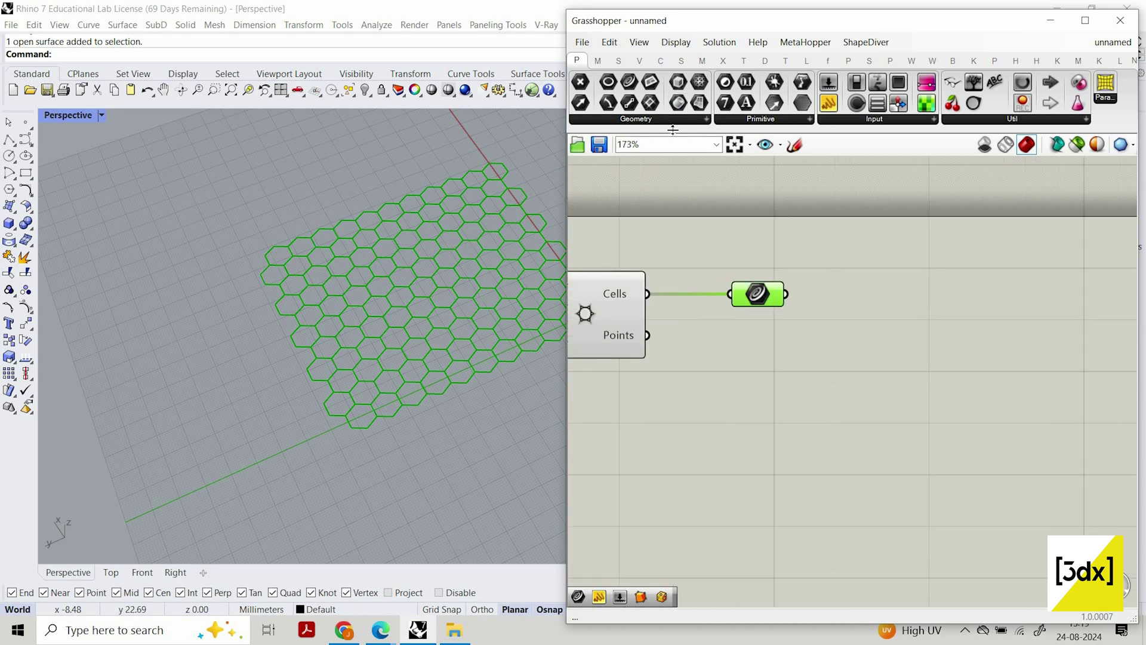
scroll(844, 310, down, 3)
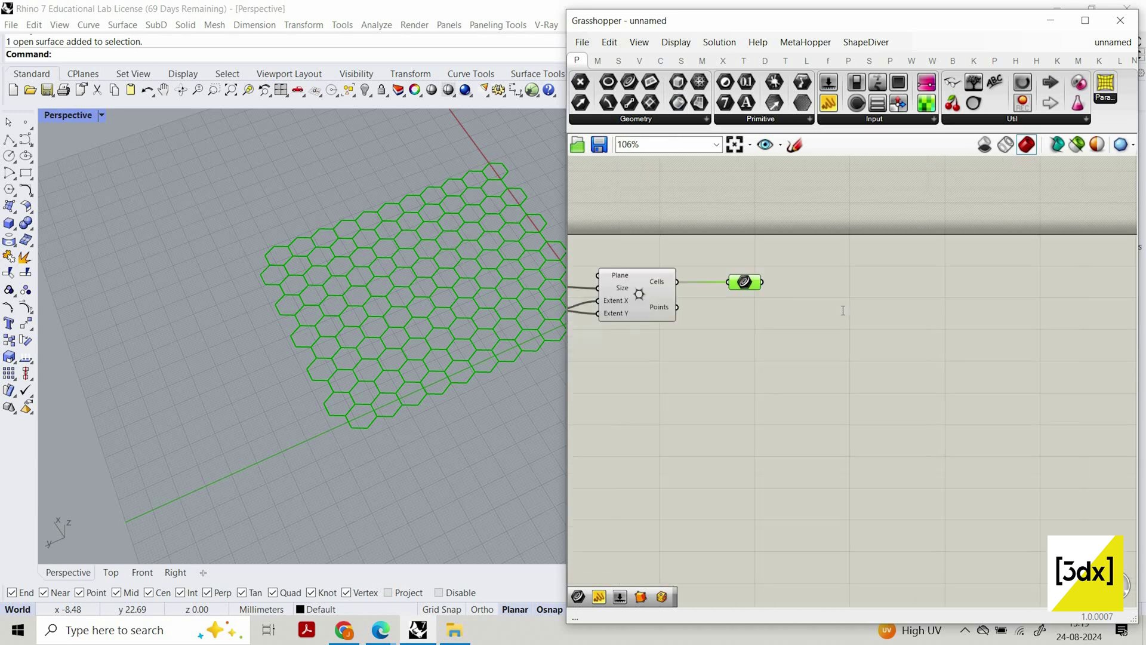
scroll(845, 310, up, 2)
double_click(844, 309)
text(explo)
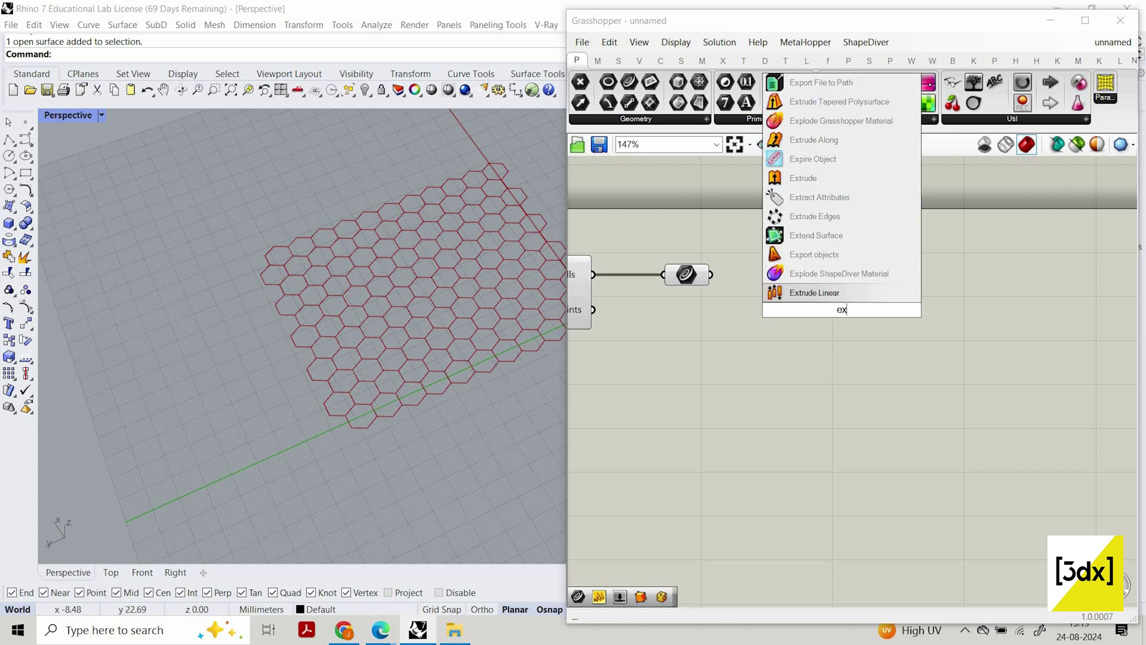
click(803, 255)
scroll(781, 273, up, 1)
drag(698, 274, 777, 306)
drag(850, 316, 888, 297)
scroll(370, 435, up, 6)
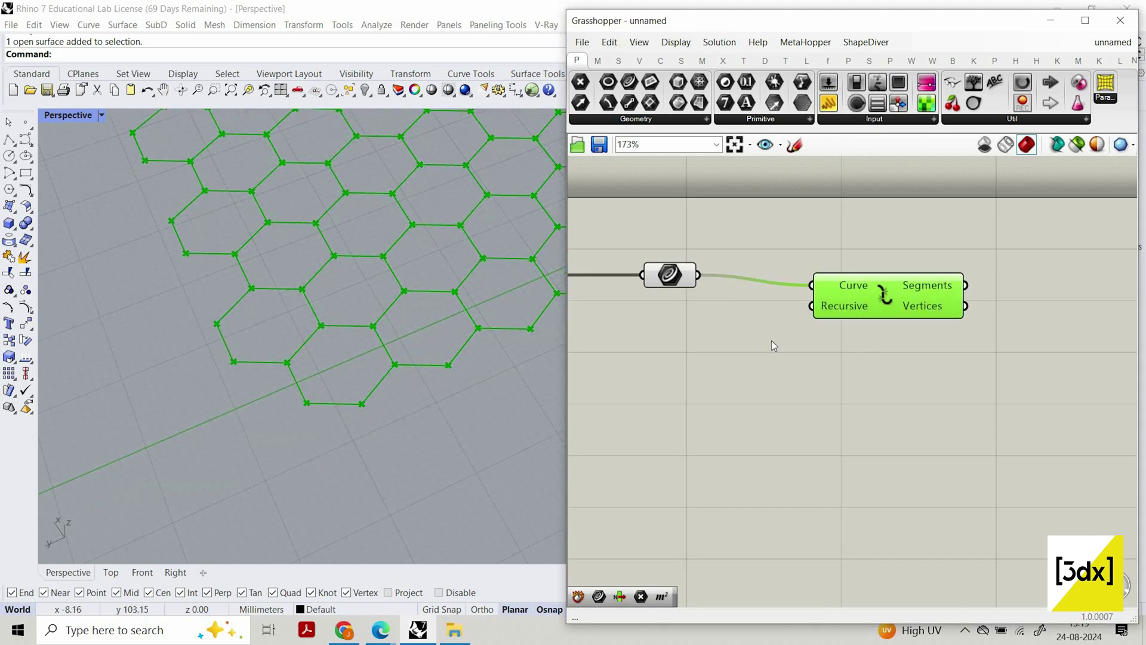
Add an Area component below Explode and connect the Curve parameter to its Geometry input
scroll(772, 340, down, 2)
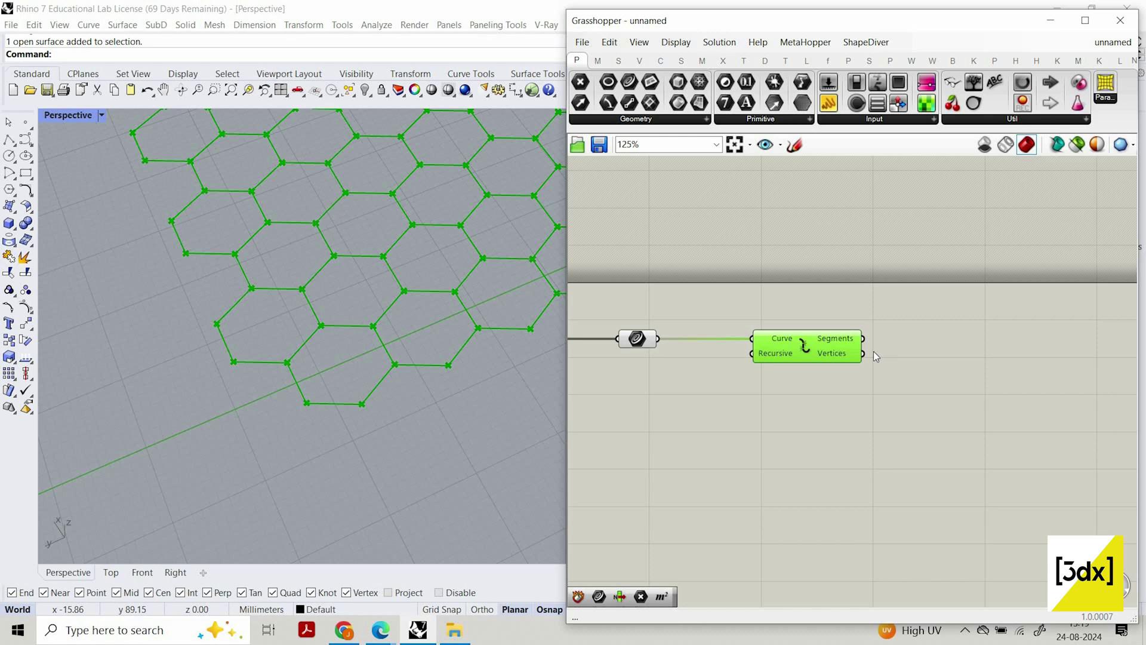
scroll(404, 373, down, 5)
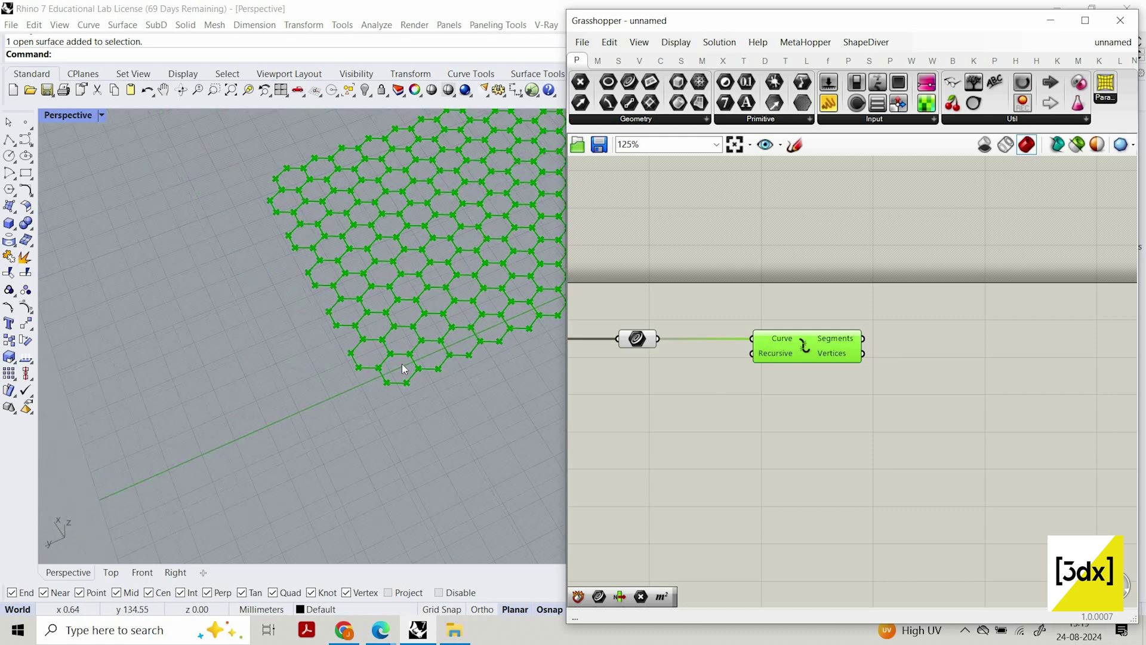
scroll(658, 352, up, 2)
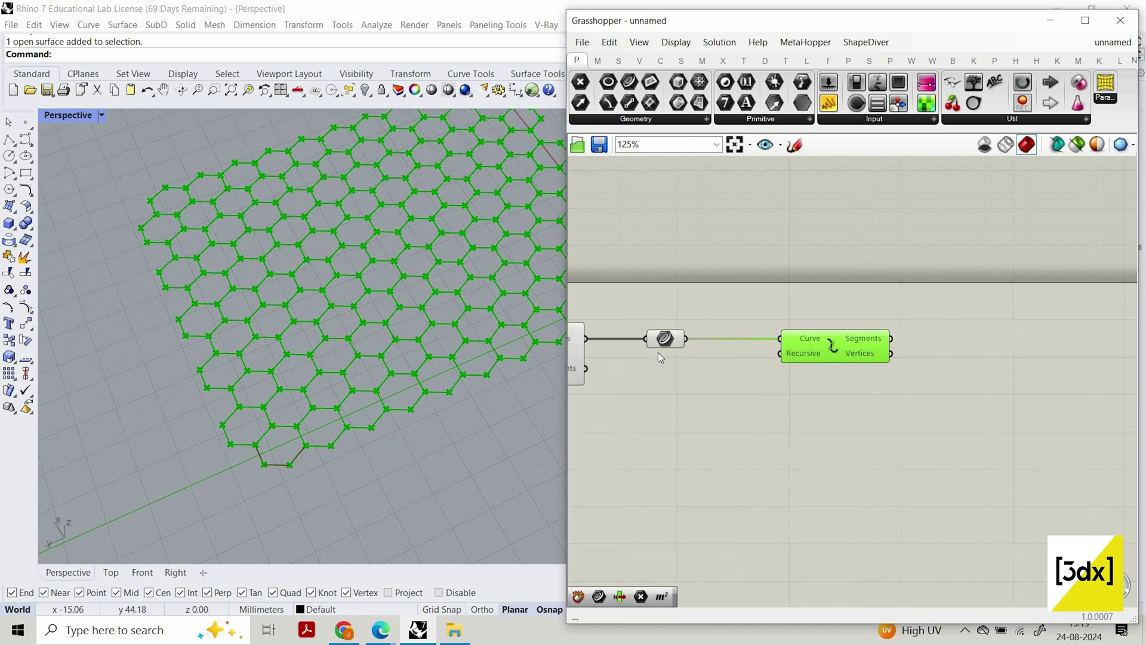
click(709, 391)
double_click(711, 391)
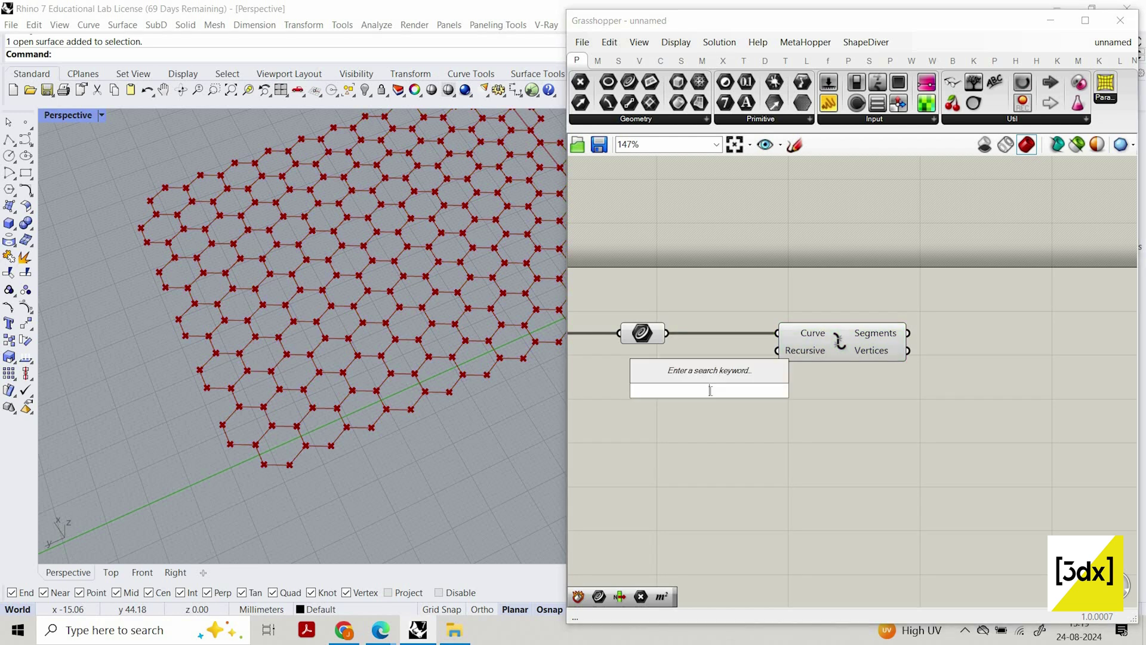
text(area)
click(663, 372)
drag(667, 333, 820, 435)
scroll(798, 416, down, 2)
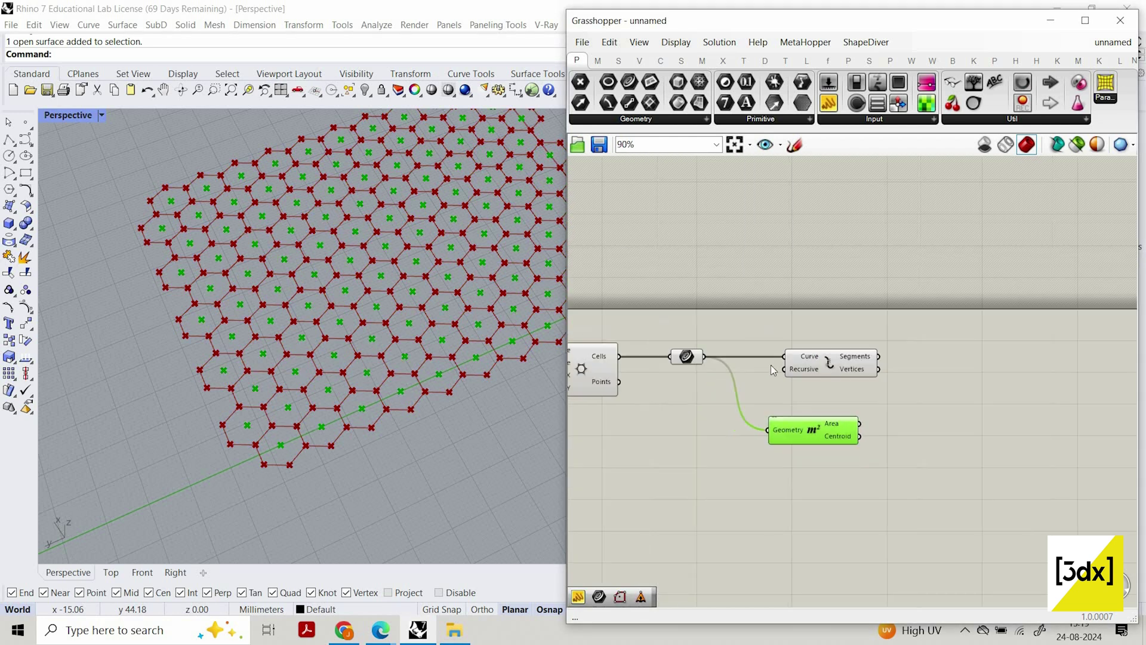
Try to collect the hexagonal grid's Points output in a duplicate of the Curve parameter
scroll(680, 394, up, 2)
click(765, 350)
key(ctrl+c)
key(ctrl+v)
drag(665, 381, 742, 434)
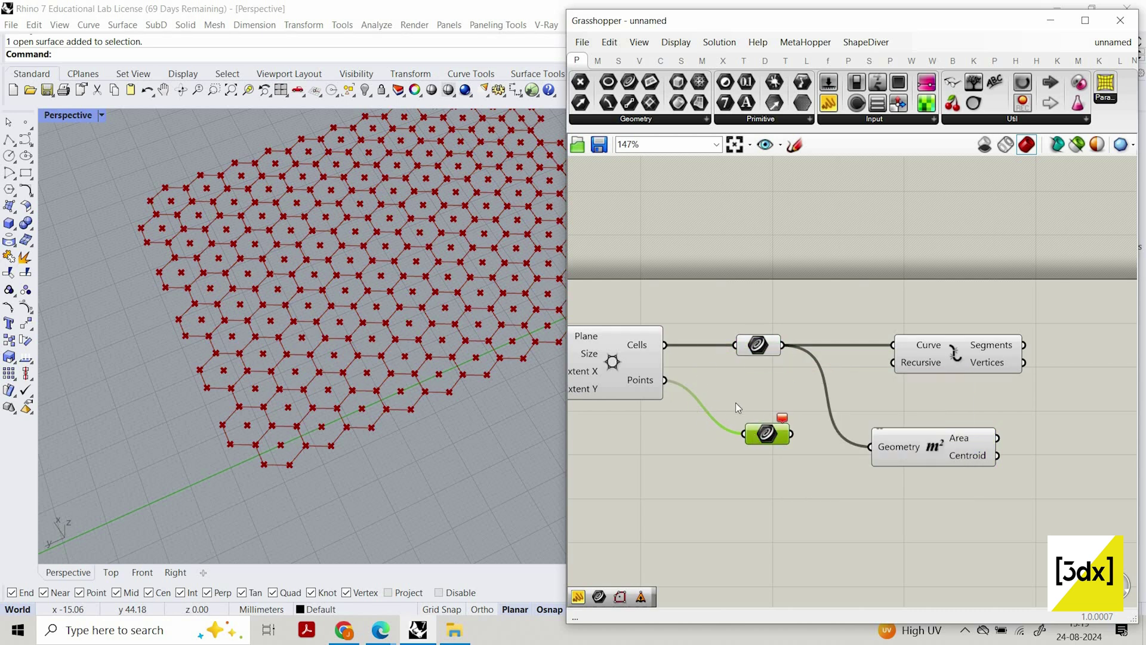
Try adding a Point parameter for the grid points, and delete it together with the duplicated Curve parameter
double_click(746, 399)
text(po)
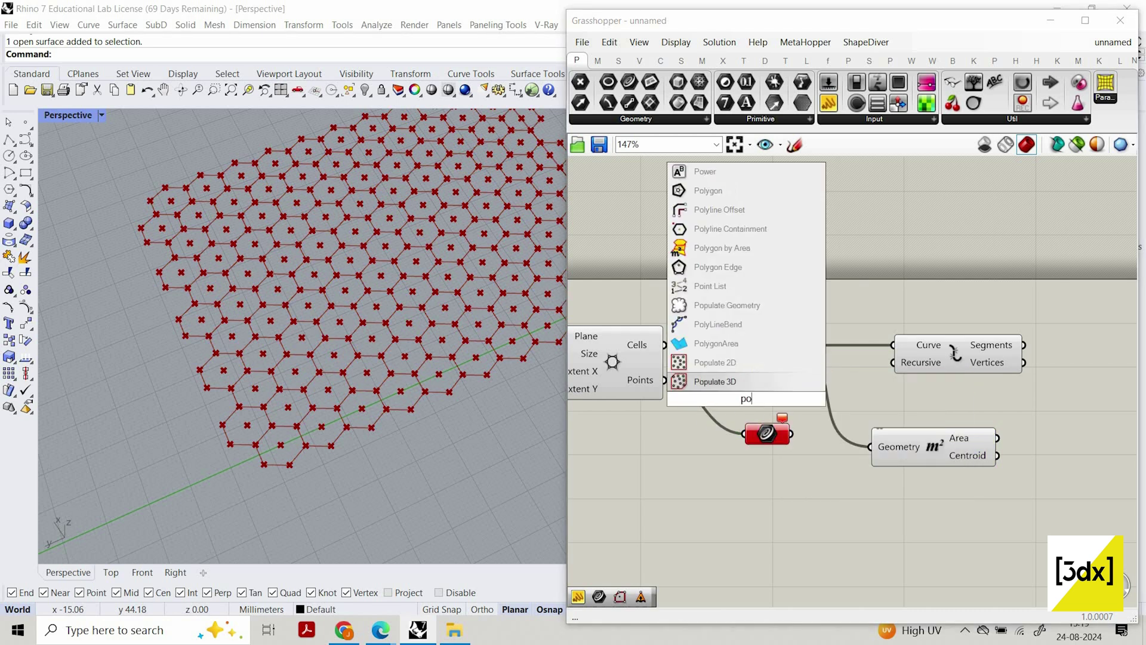
text(int)
key(Return)
drag(722, 398, 820, 443)
key(Delete)
Align the Explode and Area components along their right edges
scroll(878, 464, down, 2)
scroll(884, 429, up, 1)
drag(879, 307, 803, 449)
click(808, 311)
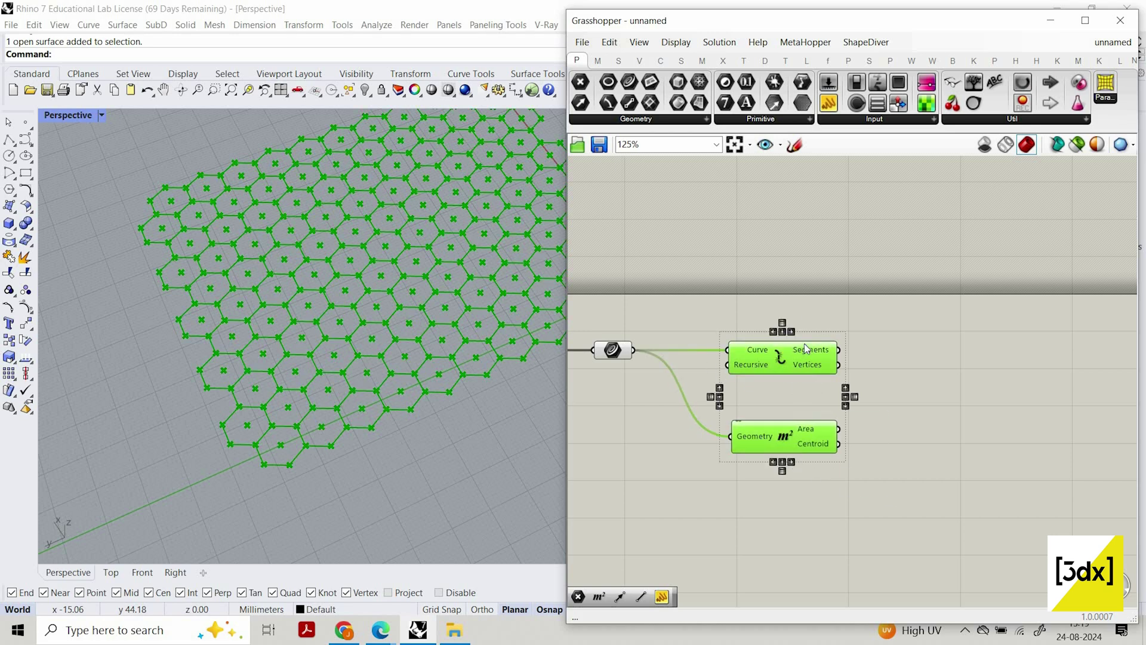
Add a Bifocals component above the definition to label every component with its name
double_click(798, 232)
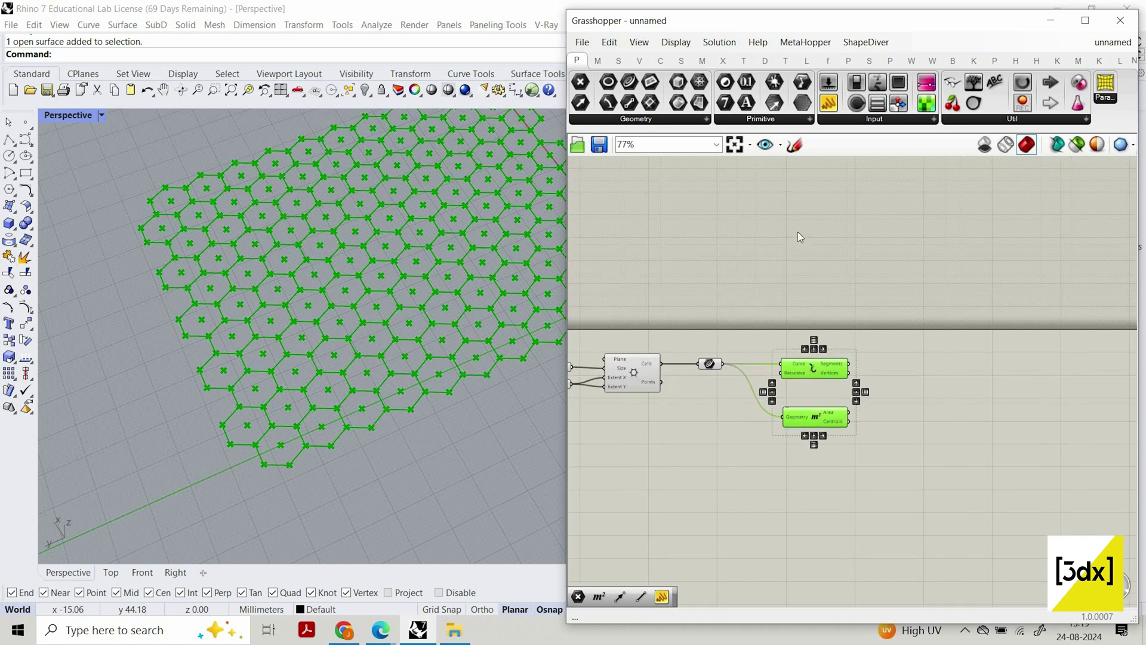
double_click(799, 231)
text(b)
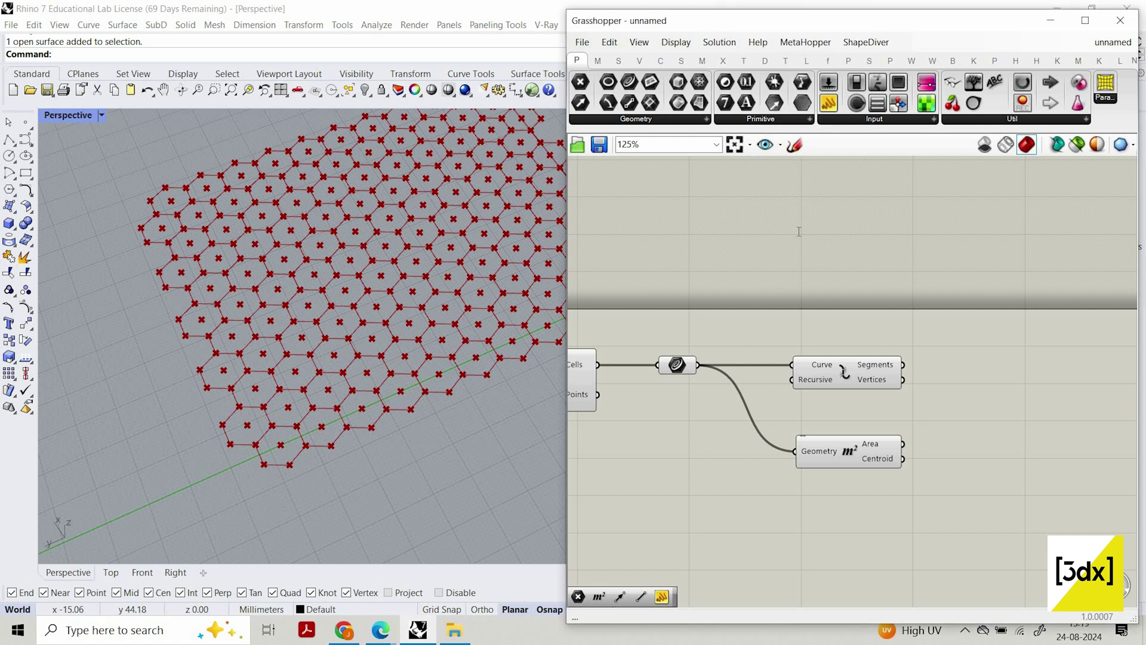
text(if)
key(Return)
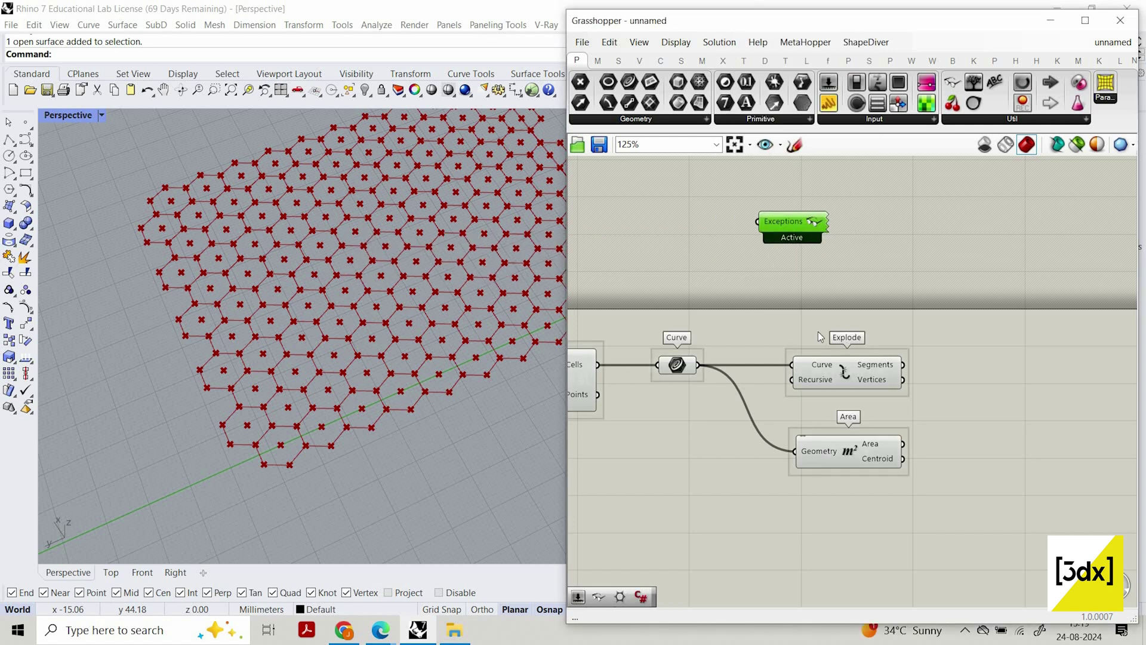
scroll(894, 361, up, 3)
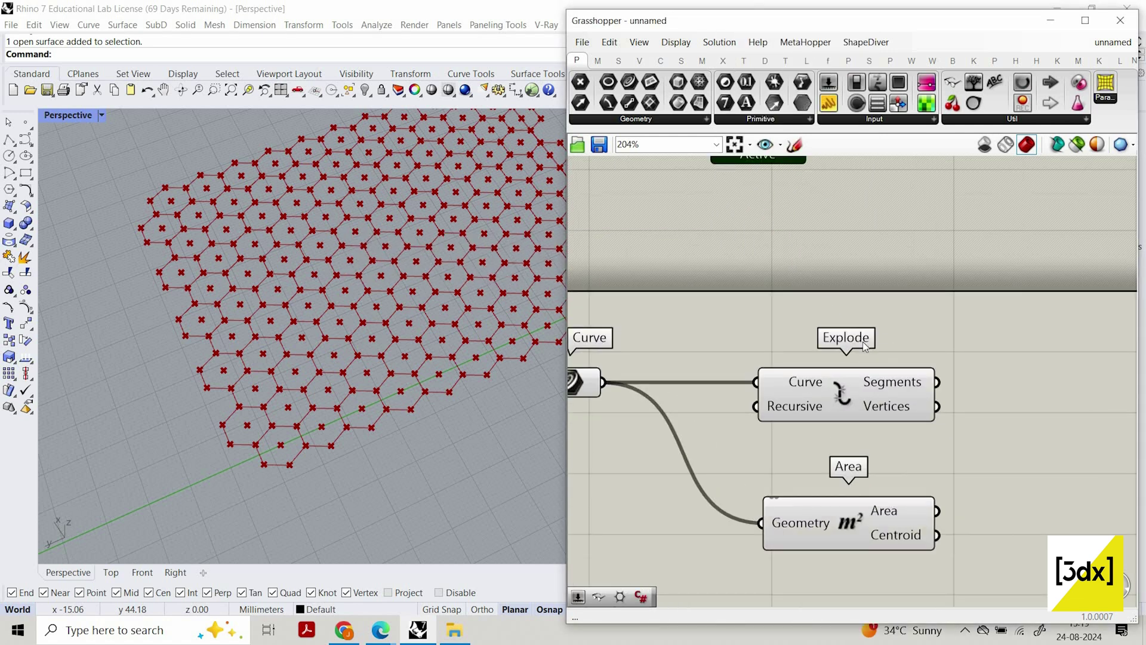
Add a panel above the Curve parameter and connect the parameter's output to it
scroll(916, 398, down, 2)
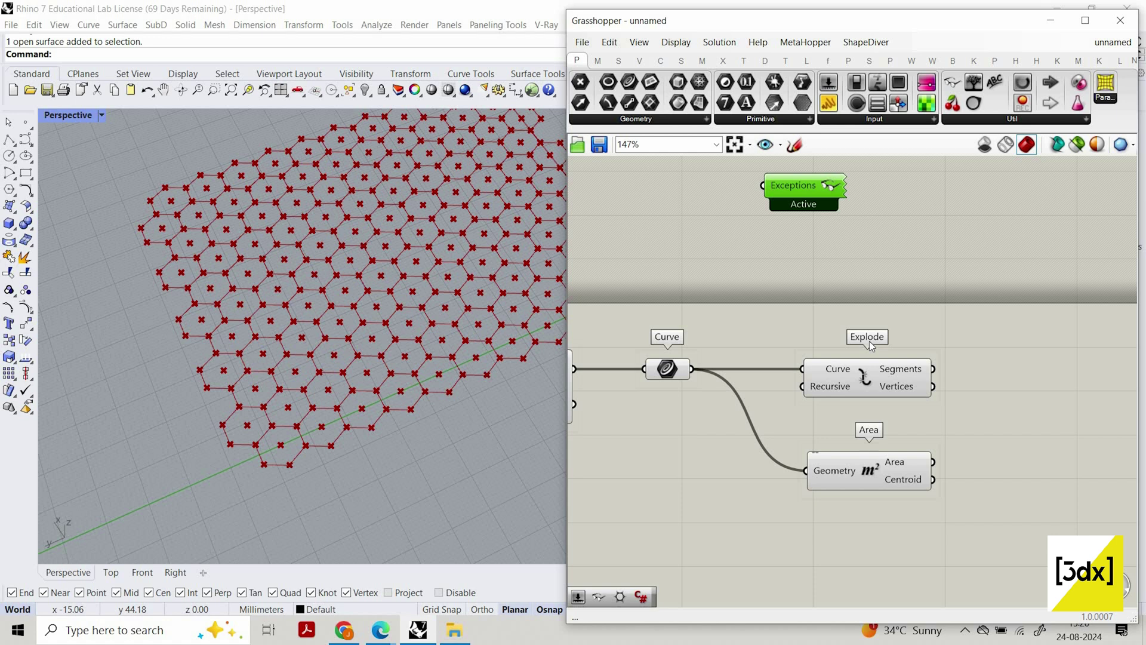
right_drag(811, 209, 782, 203)
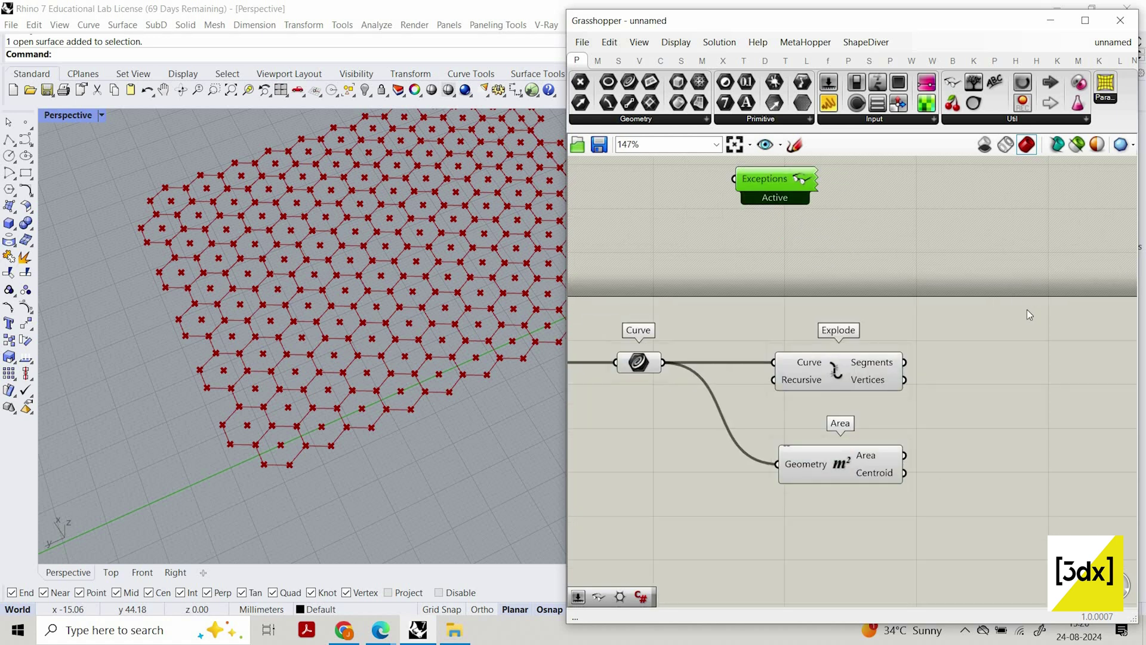
scroll(826, 337, down, 2)
scroll(956, 359, up, 2)
click(782, 329)
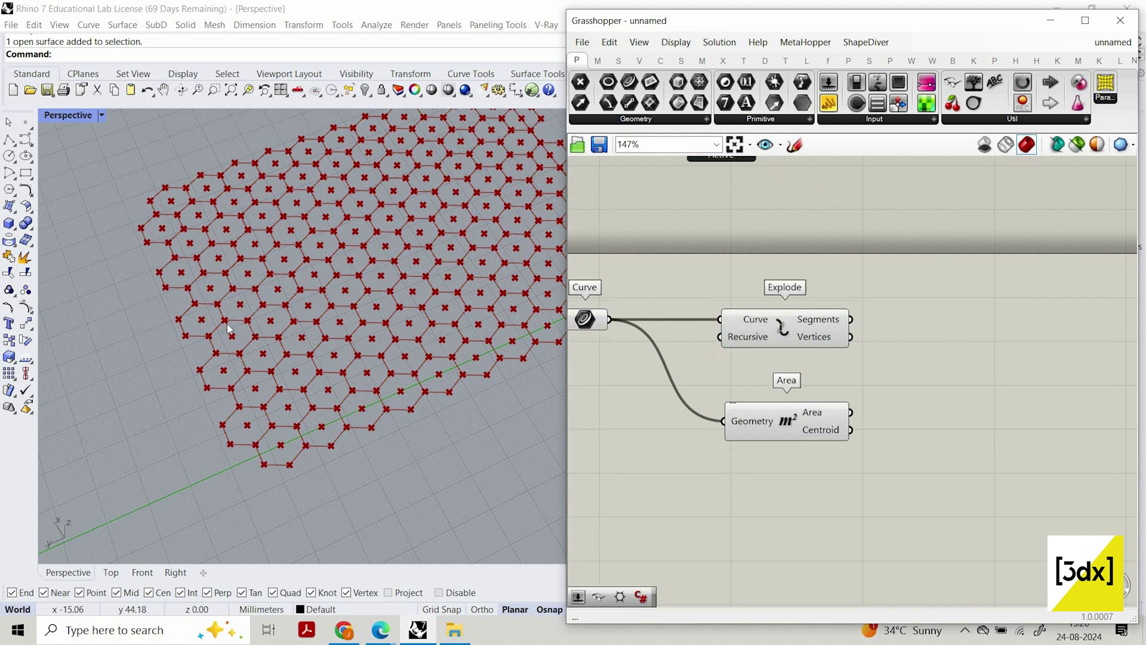
scroll(563, 361, up, 8)
scroll(806, 396, down, 4)
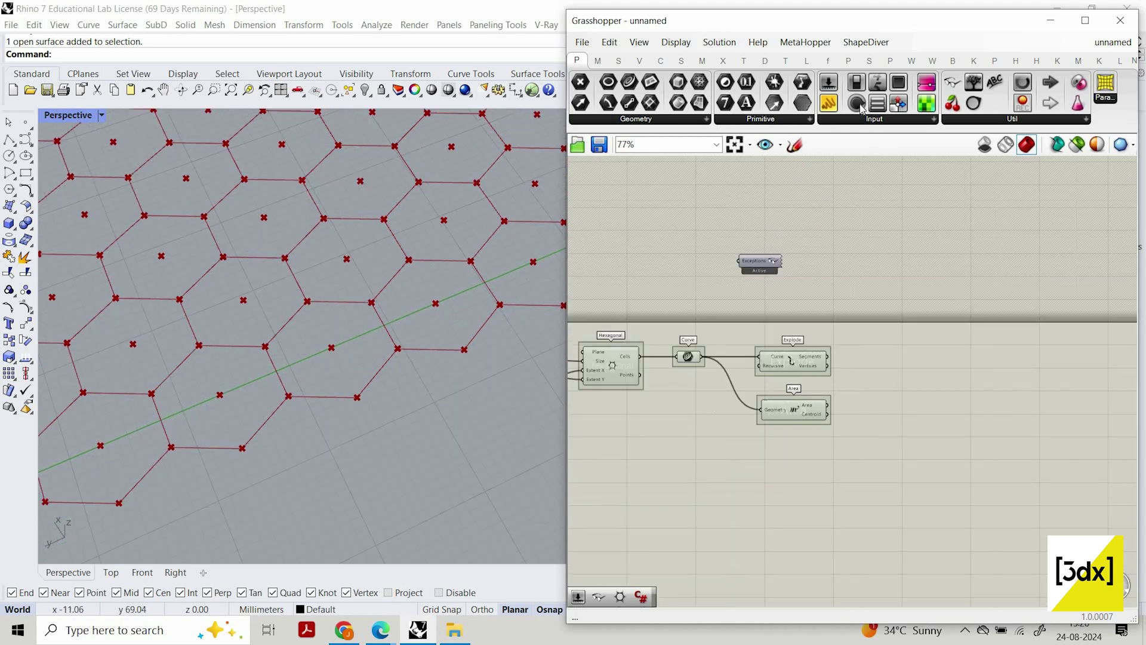
scroll(736, 352, up, 3)
click(829, 107)
click(766, 236)
drag(678, 359, 694, 291)
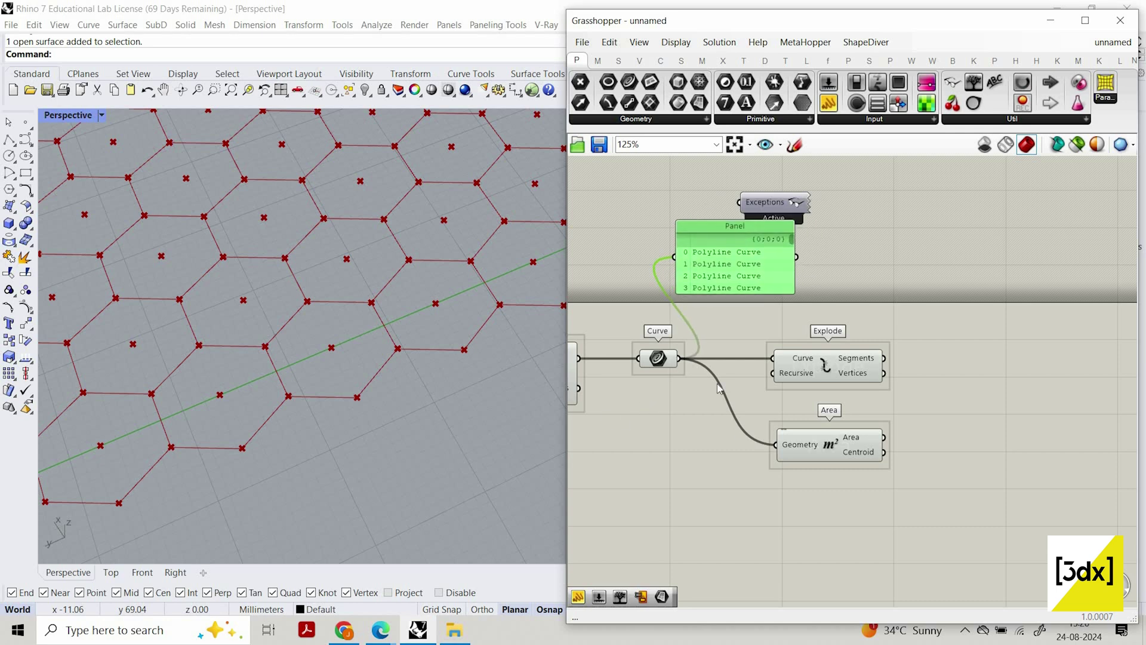
Simplify the Curve parameter's data paths and move its panel a little higher above the definition
right_click(671, 358)
click(747, 453)
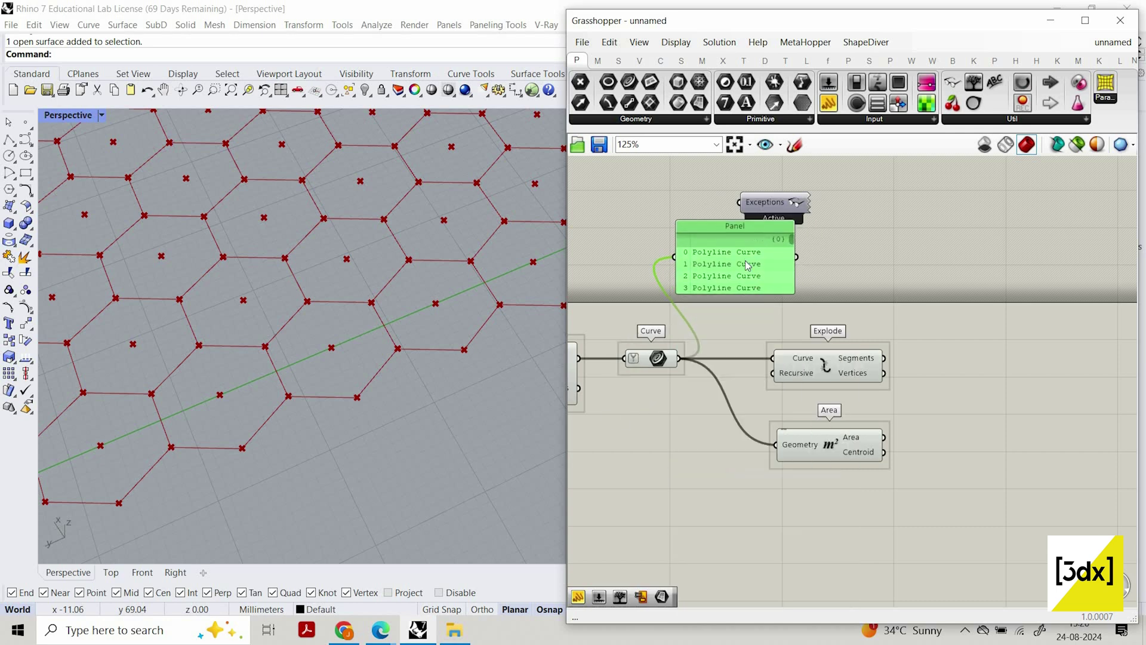
drag(751, 264, 748, 242)
Add a Param Viewer beside the panel and feed it the Curve parameter's output
drag(973, 82, 916, 223)
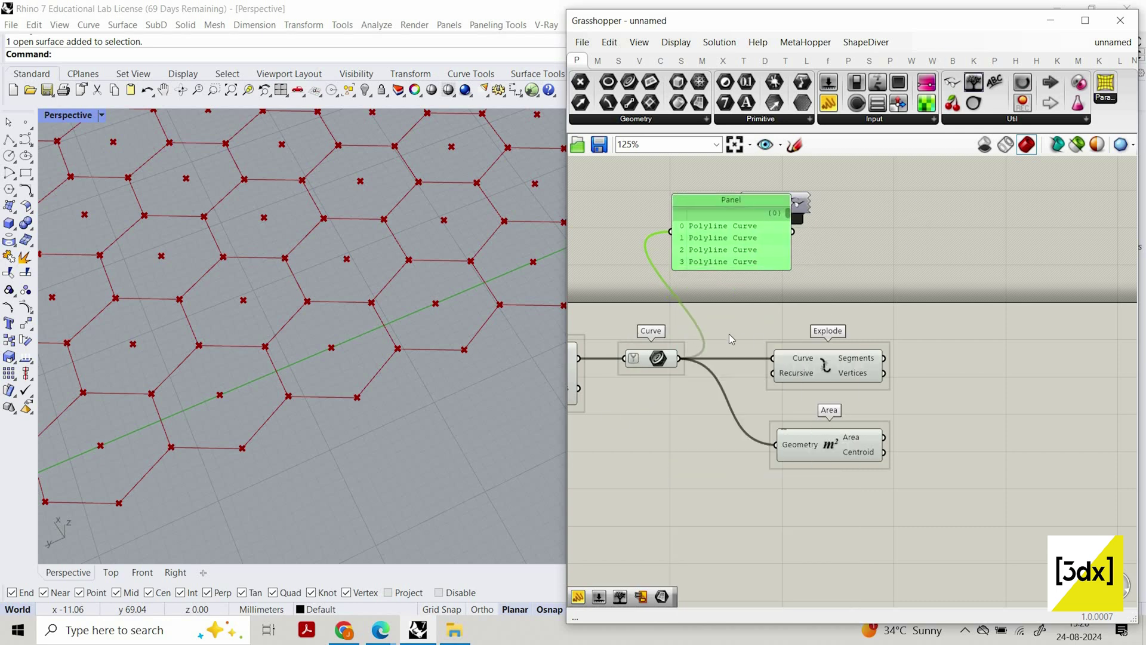
drag(678, 357, 840, 222)
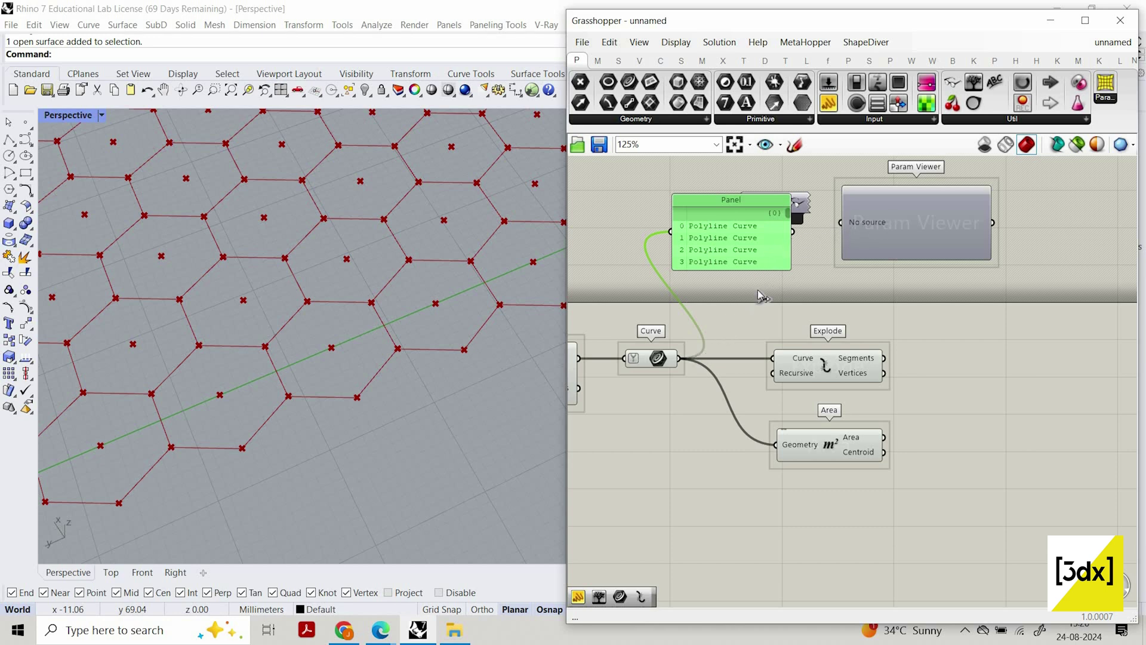
drag(694, 354, 962, 240)
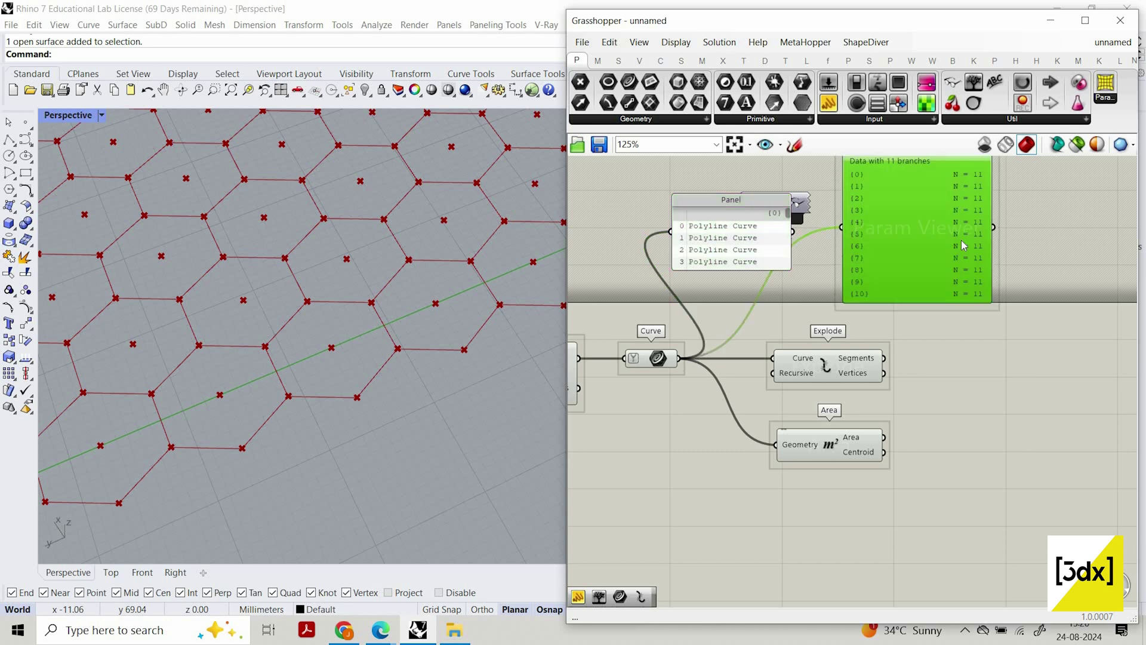
scroll(986, 289, down, 2)
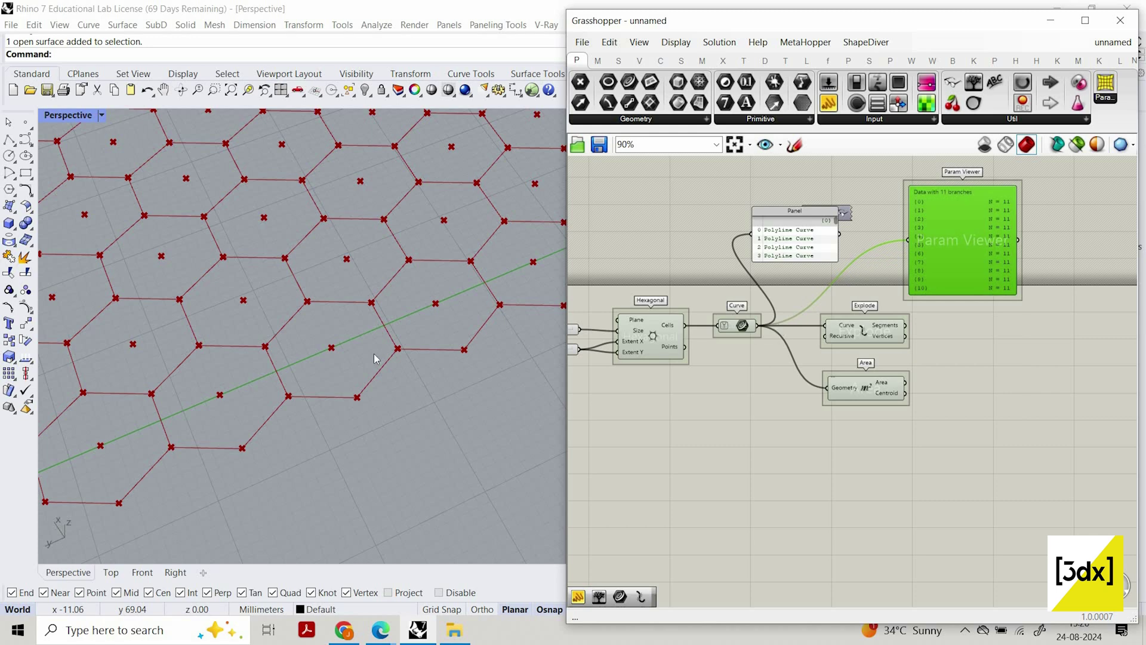
Add a Tree Branch component below the Curve parameter and connect the hexagon curves to its Tree input
scroll(377, 362, down, 5)
scroll(358, 376, down, 4)
shift+right_drag(313, 393, 227, 403)
scroll(218, 412, up, 4)
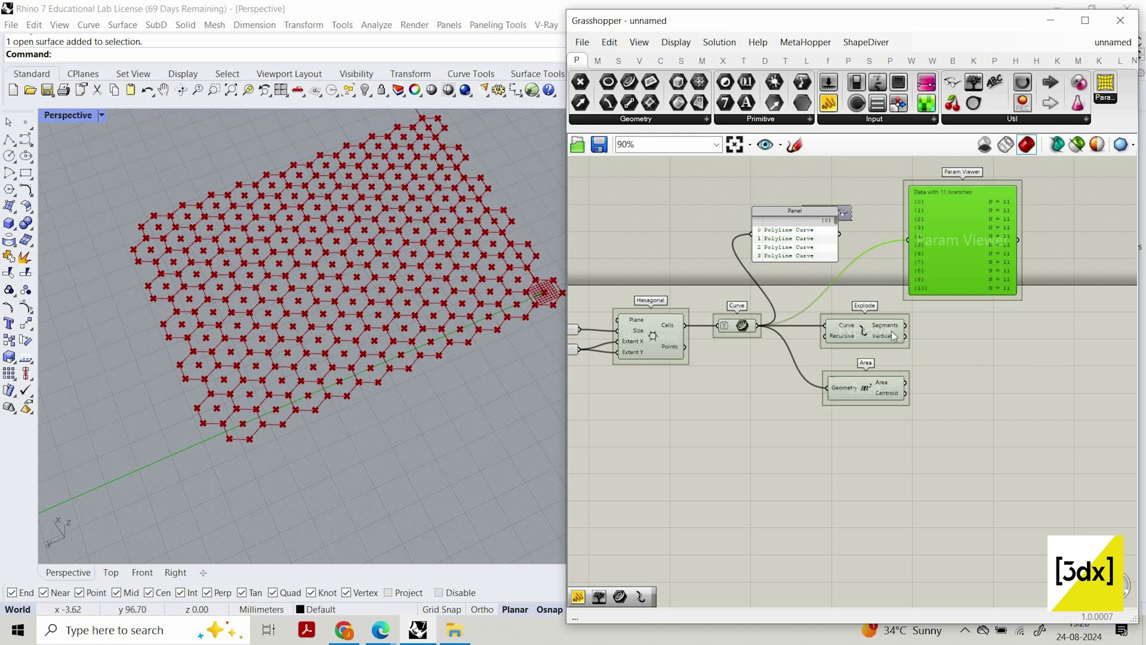
double_click(751, 460)
text(t)
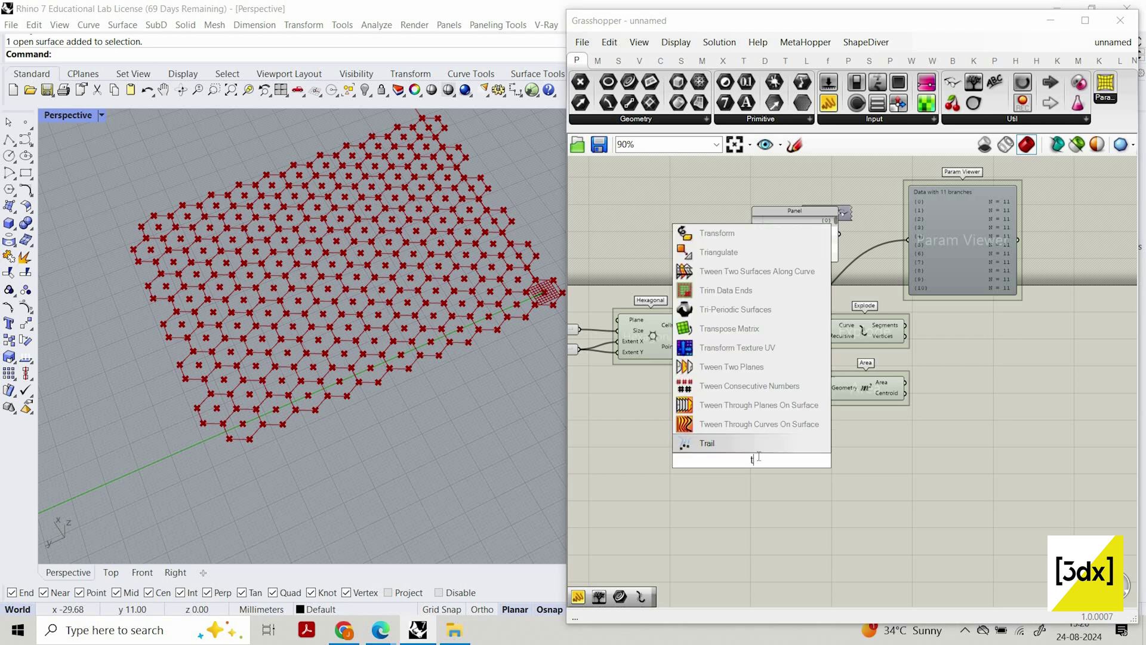
text(reebr)
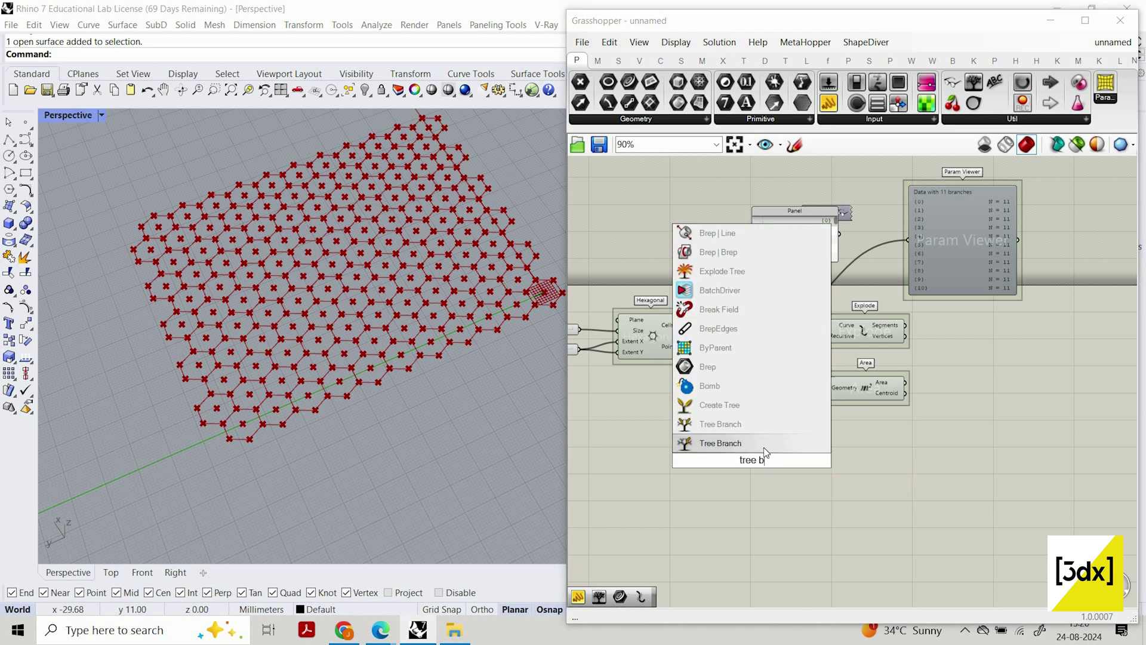
key(Return)
drag(757, 326, 678, 472)
Add a number slider set to 1 and connect it to the Tree Branch's Path input
double_click(654, 480)
text(1)
key(Return)
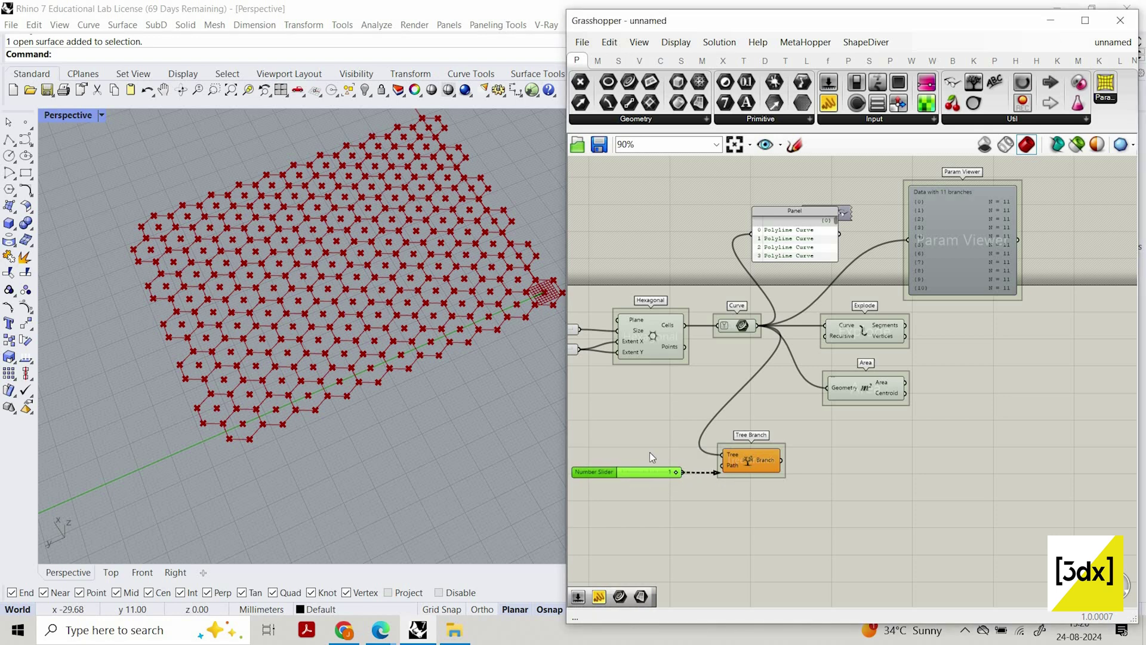
Examine in the viewport which row of hexagons the Tree Branch picks, and compare it with the definition's data structure
scroll(259, 417, up, 2)
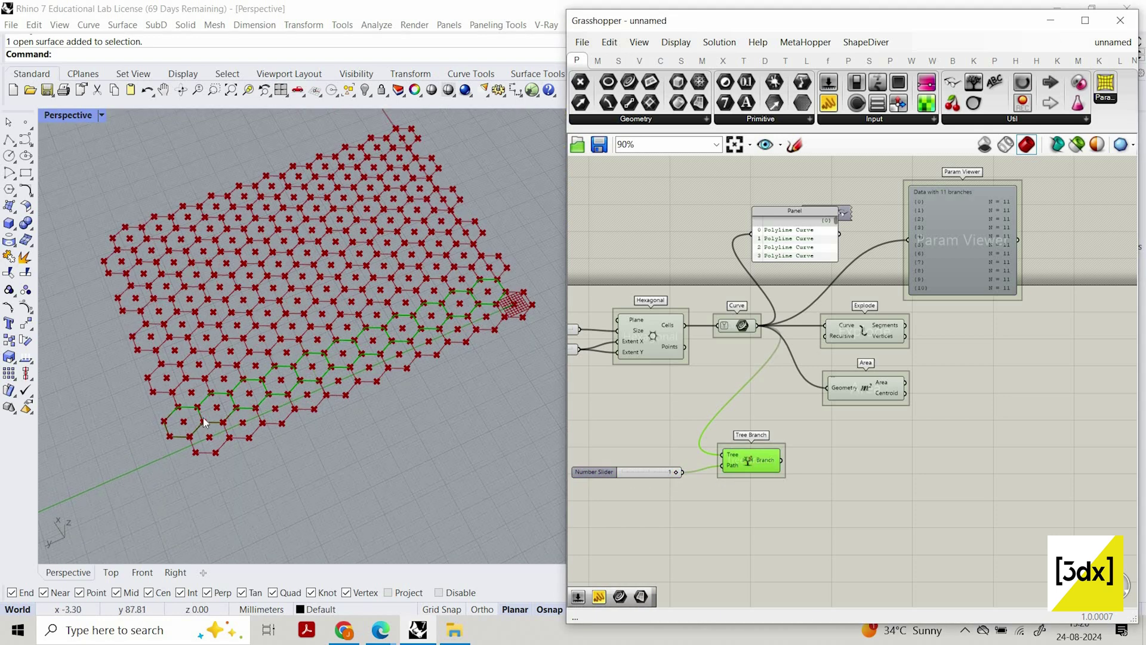
scroll(192, 418, up, 3)
shift+right_drag(190, 414, 181, 422)
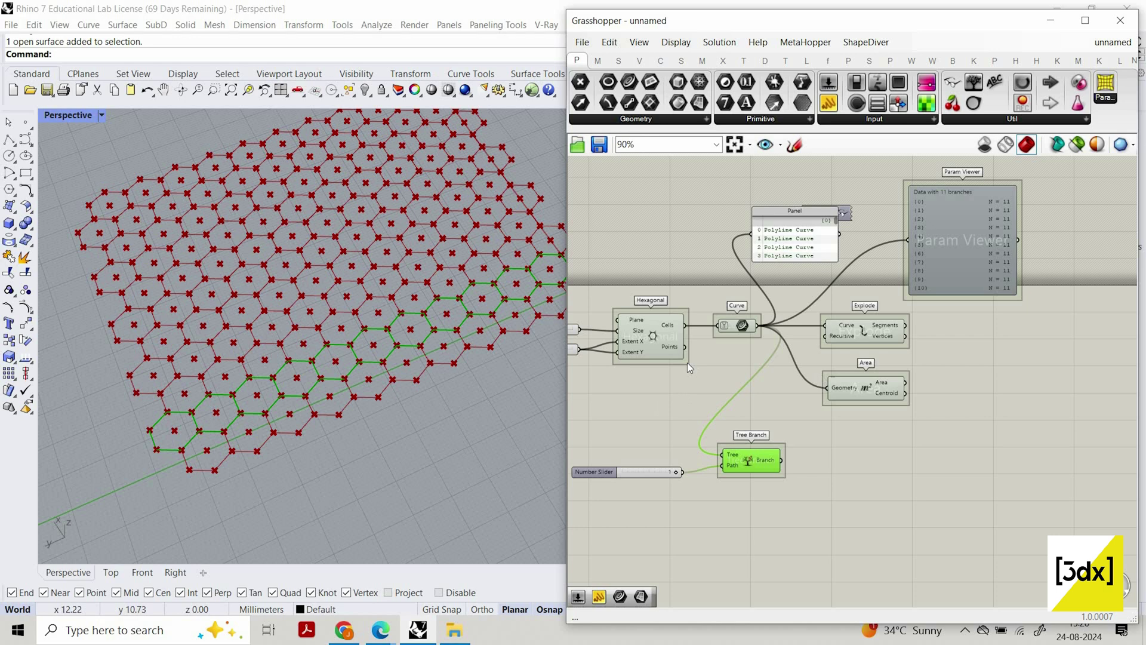
scroll(822, 368, down, 3)
scroll(663, 391, up, 3)
right_drag(438, 356, 421, 306)
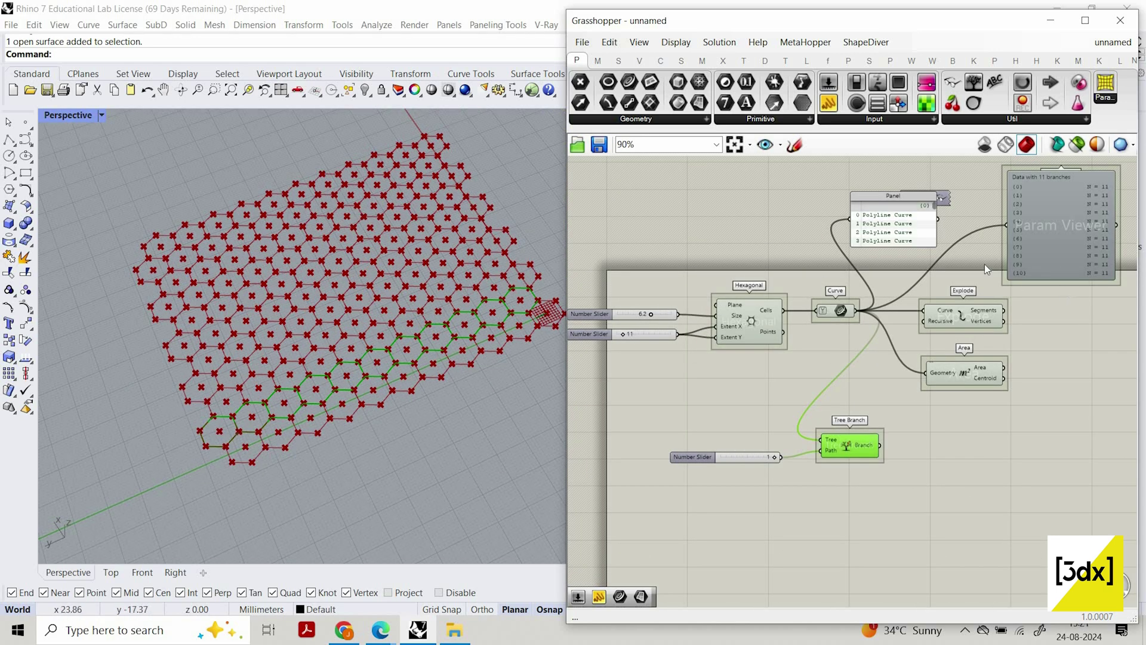
scroll(750, 448, down, 1)
scroll(683, 440, up, 3)
click(689, 445)
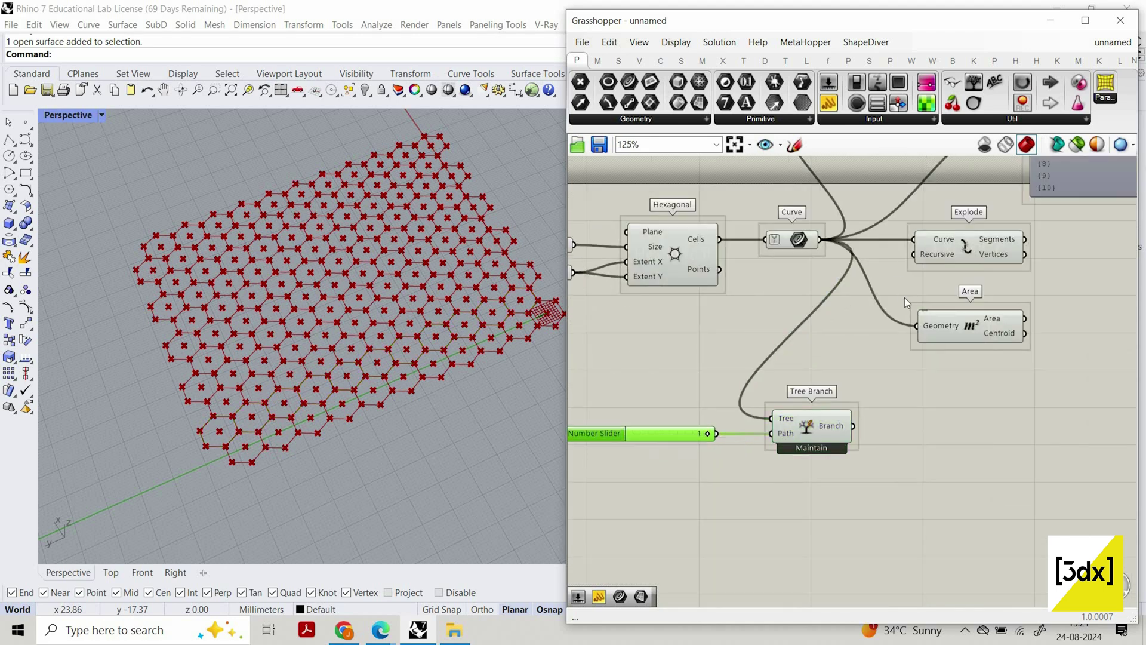
scroll(905, 298, down, 3)
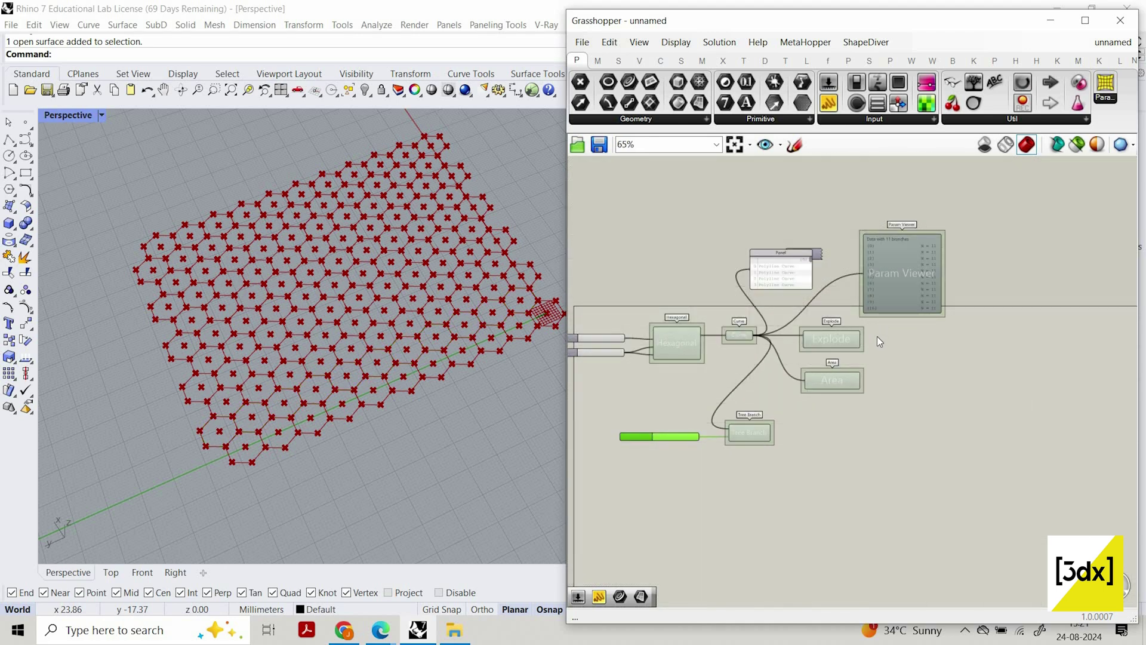
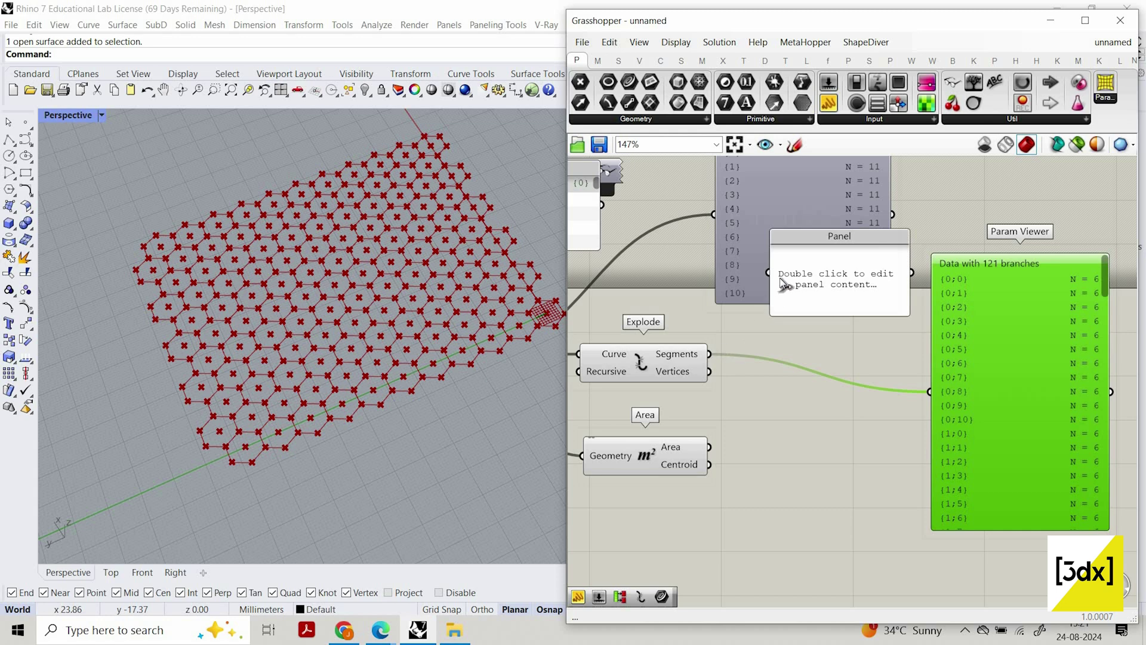
Connect a panel to Explode's Segments output, position it beside the Segments Param Viewer and lengthen it
drag(709, 353, 769, 272)
scroll(797, 199, down, 1)
right_drag(797, 200, 782, 284)
drag(783, 283, 777, 188)
drag(838, 380, 913, 349)
Compare the segment branches listed in the panel with the individual hexagon cells in the viewport
scroll(906, 342, up, 2)
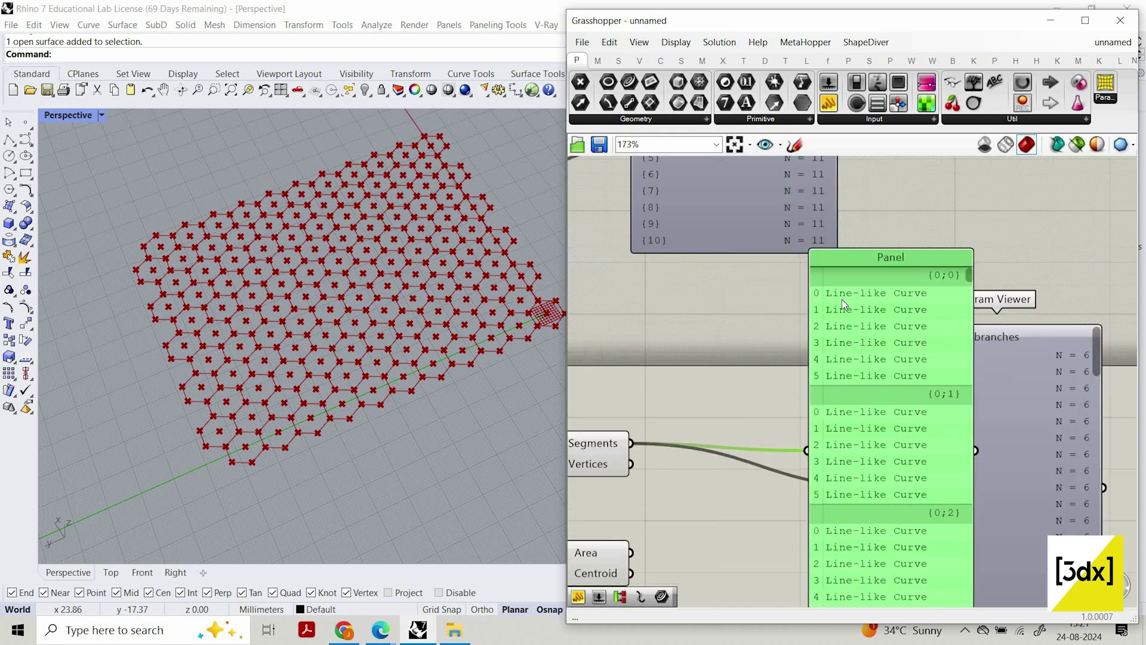
scroll(838, 299, up, 2)
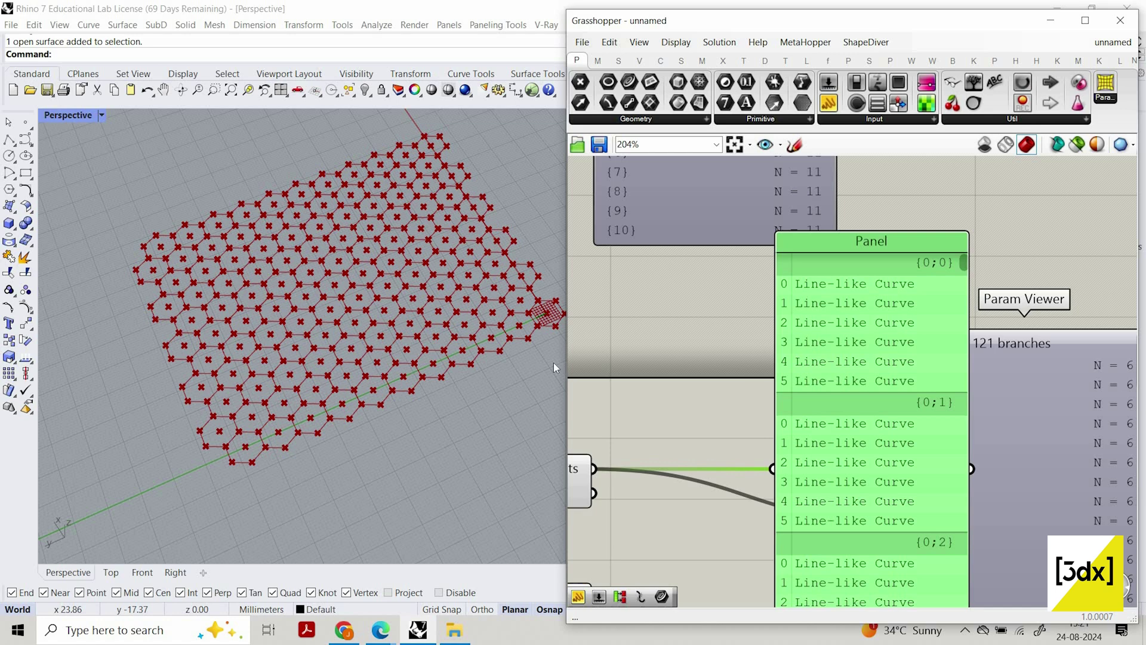
scroll(460, 366, up, 5)
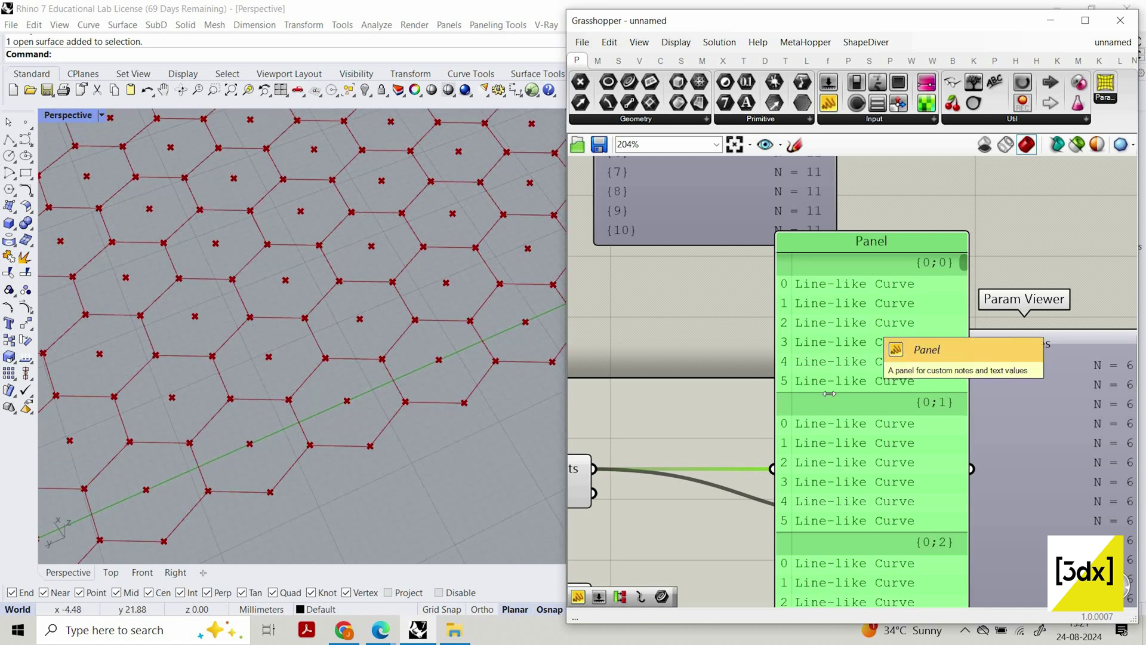
scroll(908, 355, down, 5)
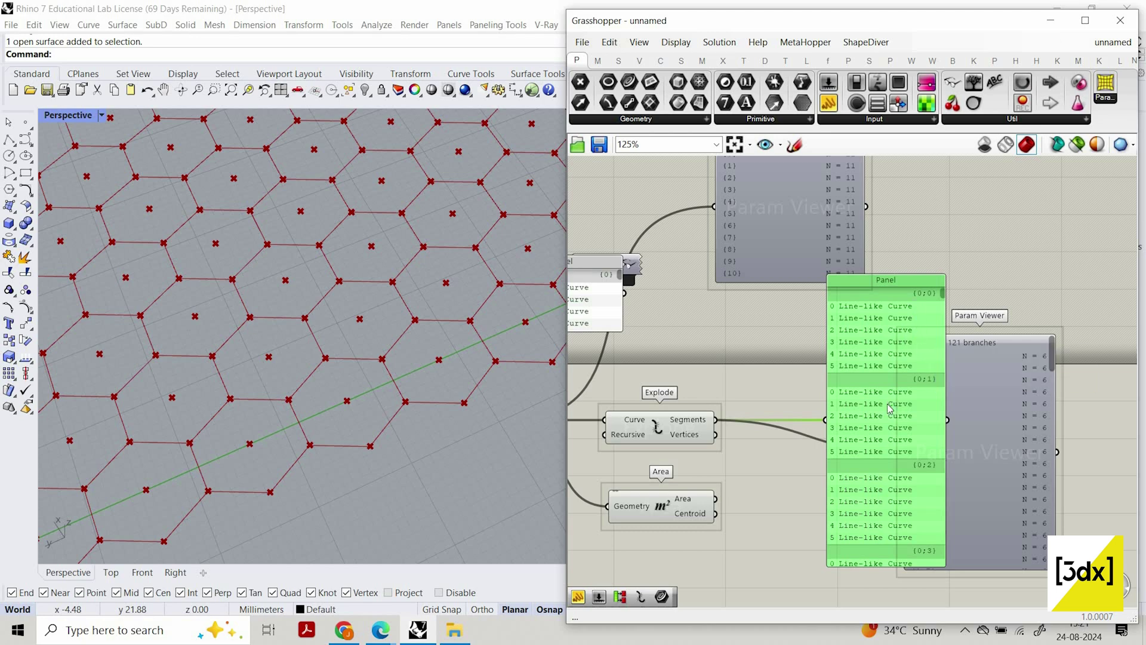
scroll(670, 366, down, 5)
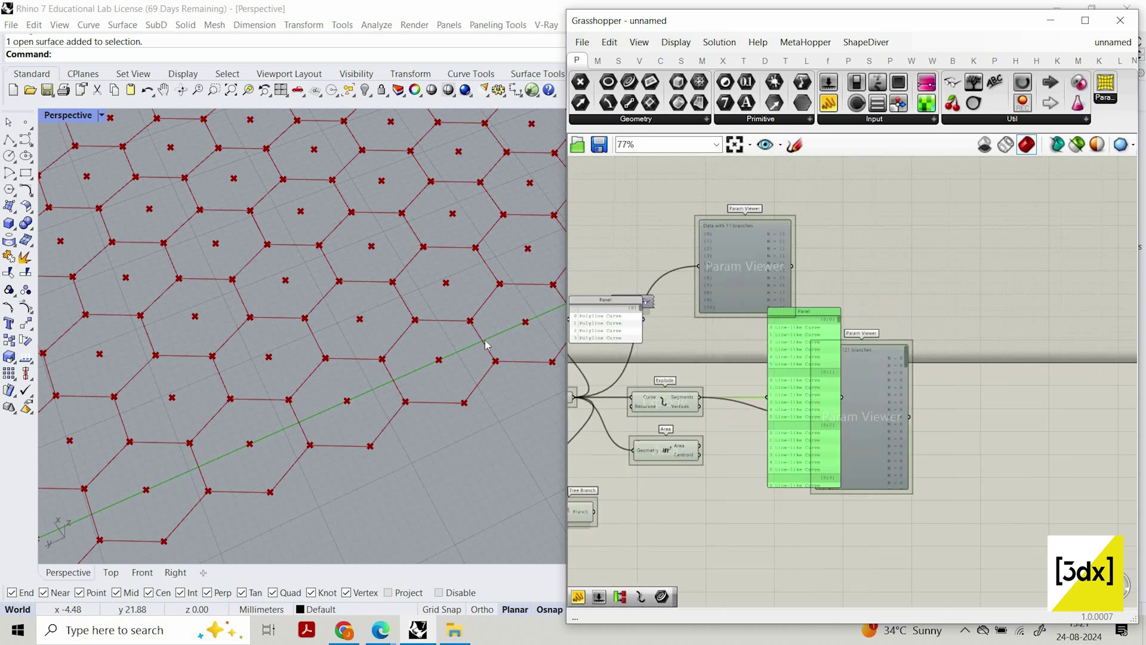
scroll(487, 341, down, 4)
scroll(571, 324, up, 1)
scroll(388, 330, down, 6)
scroll(453, 322, up, 8)
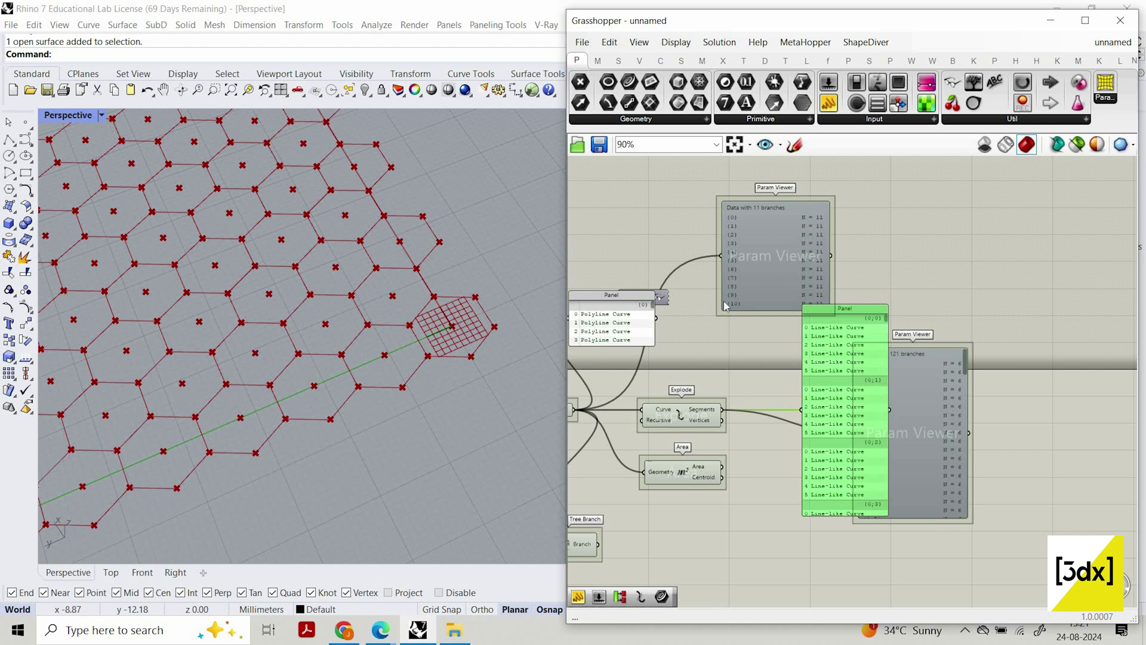
Sketch a branching data-tree diagram with vertical level lines in the empty canvas area, and discard the sketch
scroll(933, 156, down, 2)
scroll(899, 176, up, 1)
mouse_move(849, 254)
mouse_down()
mouse_move(980, 208)
mouse_move(964, 304)
mouse_up()
drag(967, 208, 1024, 177)
drag(980, 207, 1061, 257)
drag(979, 205, 1072, 213)
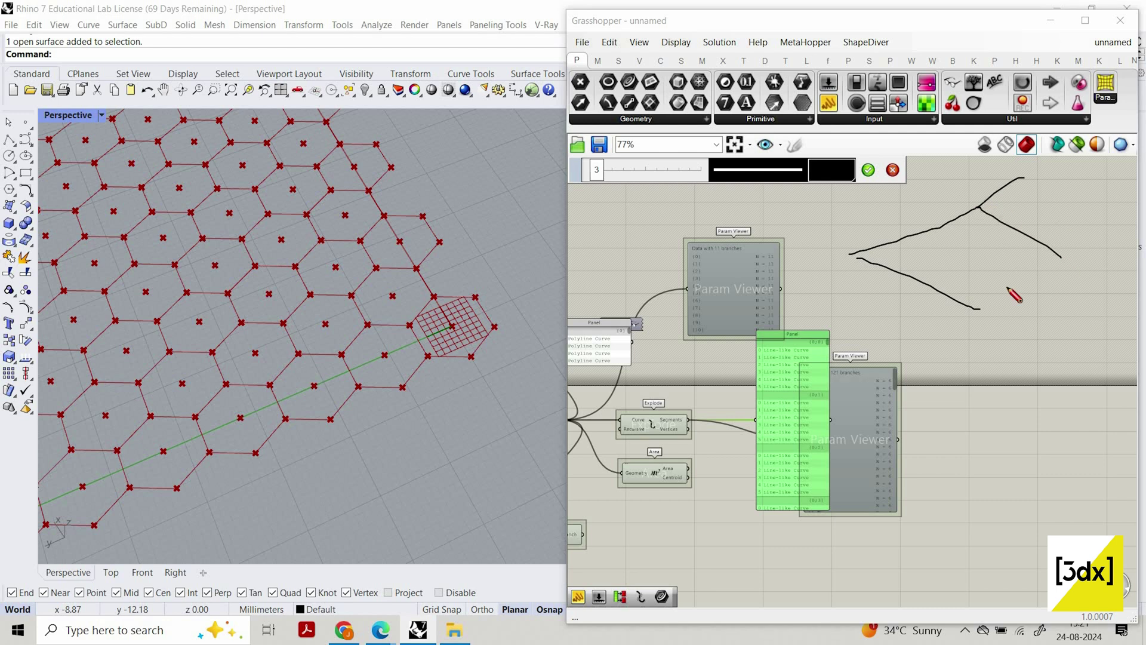
drag(980, 309, 1010, 371)
mouse_move(980, 309)
mouse_down()
mouse_move(1052, 289)
mouse_move(1039, 352)
mouse_up()
drag(989, 310, 1040, 333)
drag(966, 192, 941, 217)
drag(1048, 218, 1055, 232)
drag(973, 288, 939, 341)
drag(971, 289, 1005, 348)
drag(945, 348, 1016, 358)
scroll(963, 327, down, 2)
drag(928, 209, 975, 604)
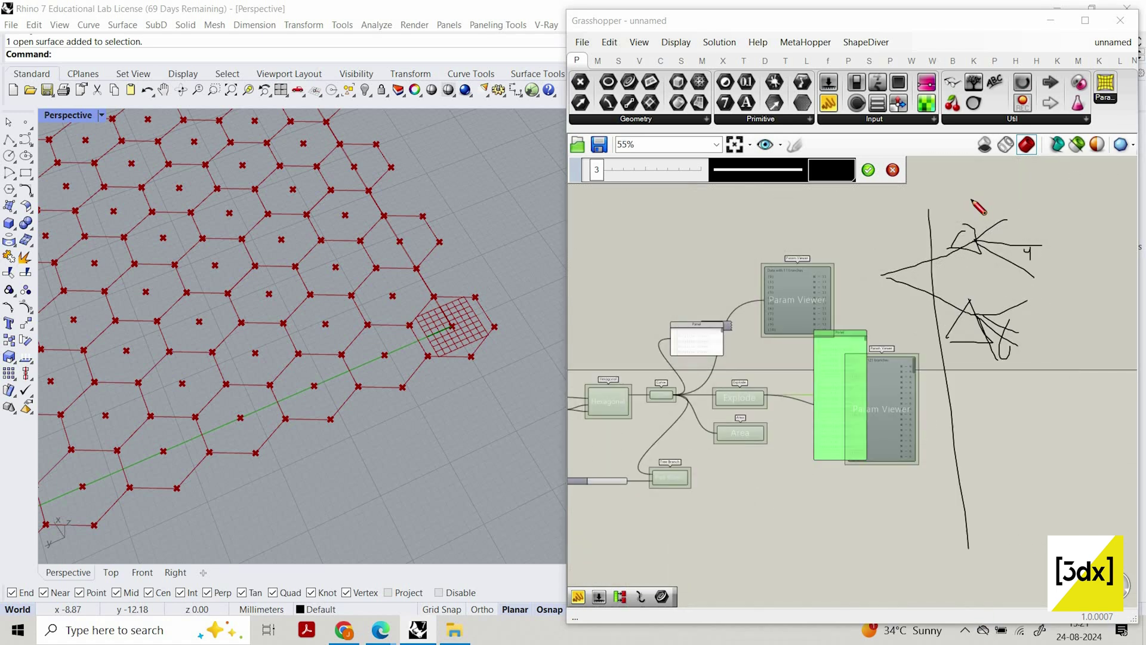
drag(971, 200, 975, 605)
drag(963, 394, 963, 414)
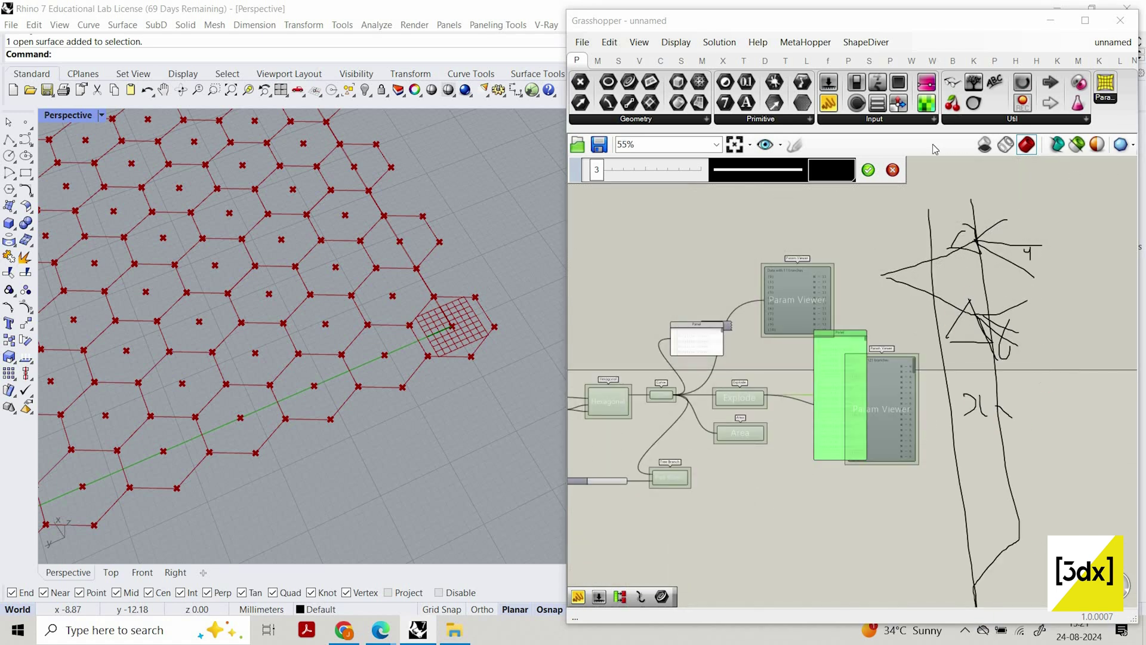
click(892, 171)
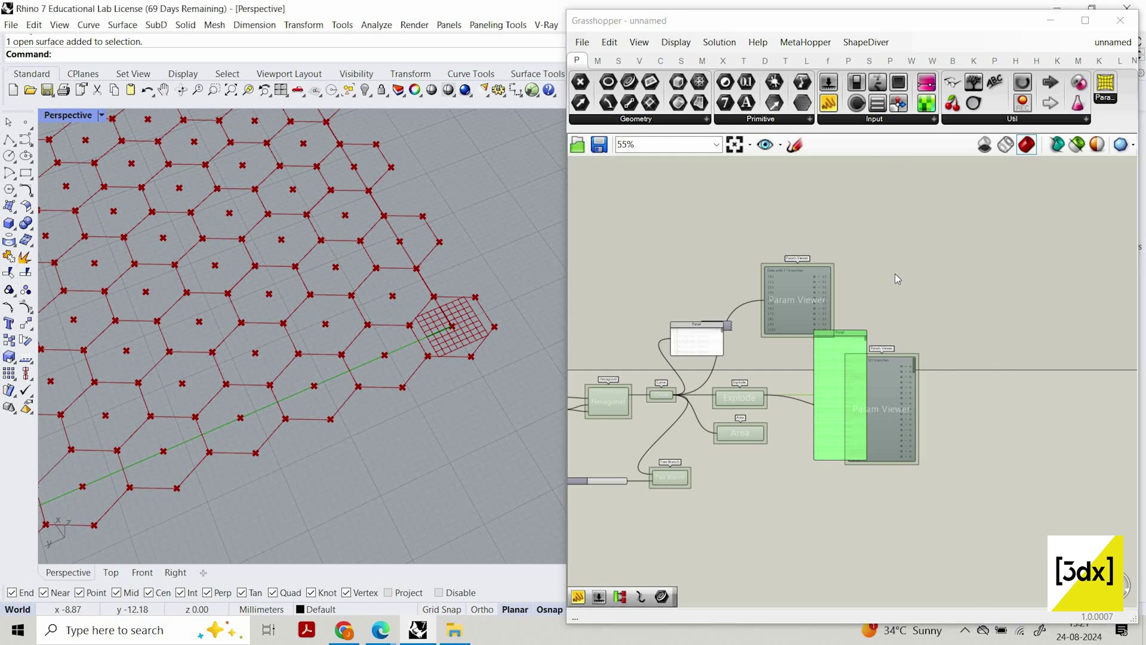
Move the Segments Param Viewer and its panel farther away from the Explode component
scroll(895, 274, up, 3)
drag(912, 259, 1015, 195)
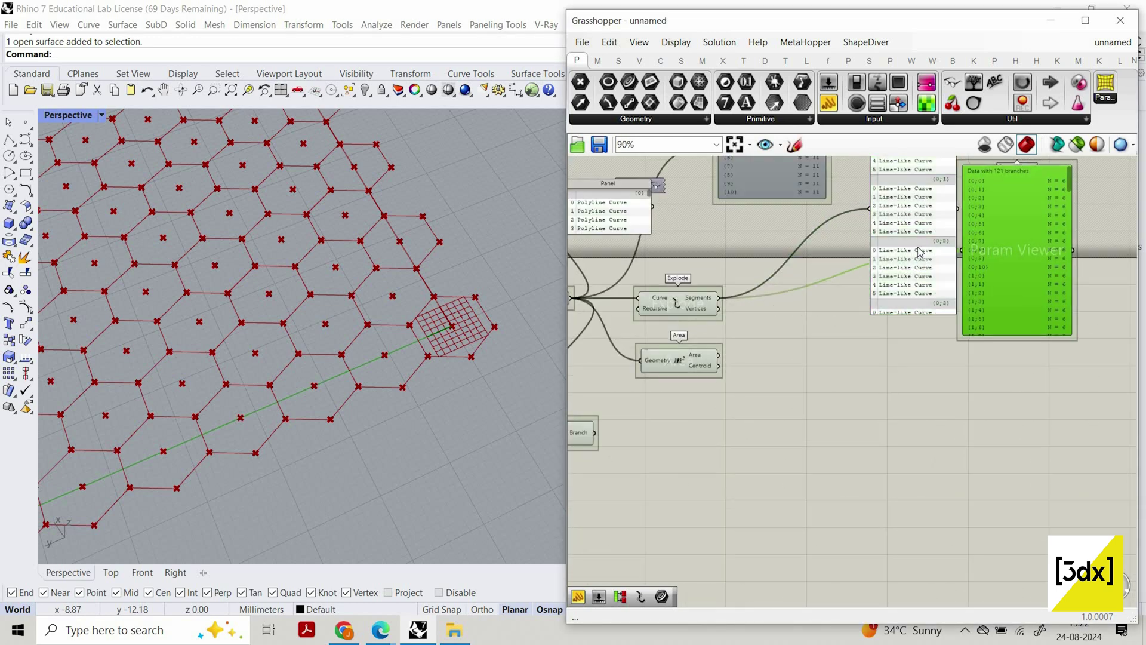
drag(896, 197, 912, 218)
right_drag(911, 217, 888, 279)
drag(927, 203, 929, 190)
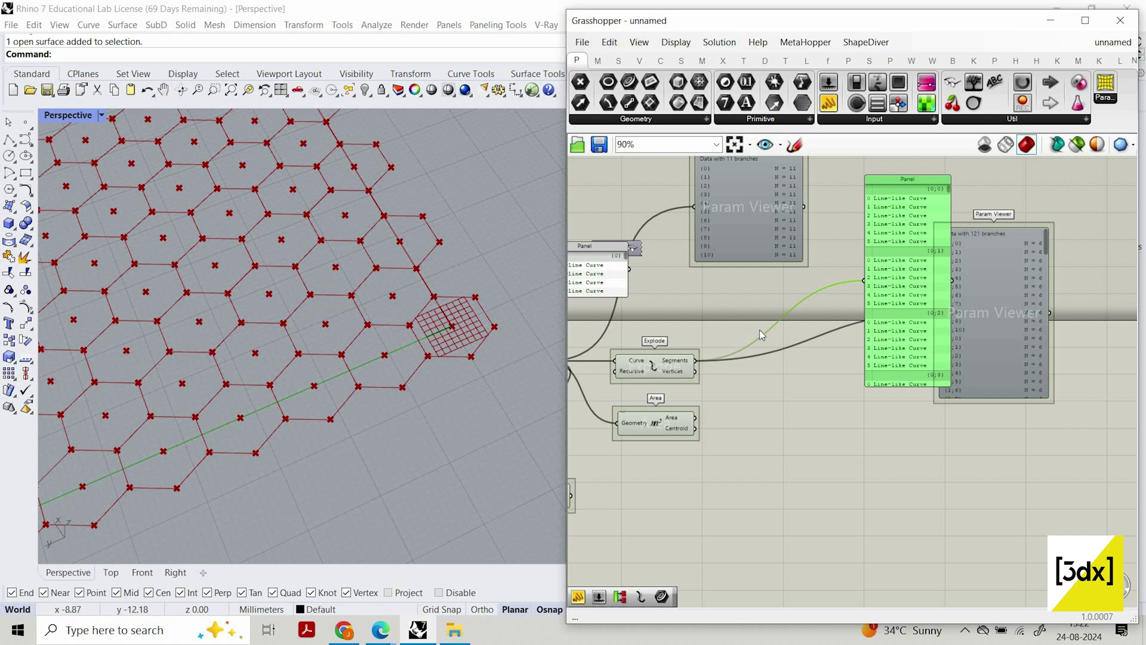
Try to simplify the data paths of Explode's Segments output
scroll(893, 297, down, 3)
scroll(761, 329, up, 3)
drag(777, 341, 881, 268)
scroll(794, 388, up, 3)
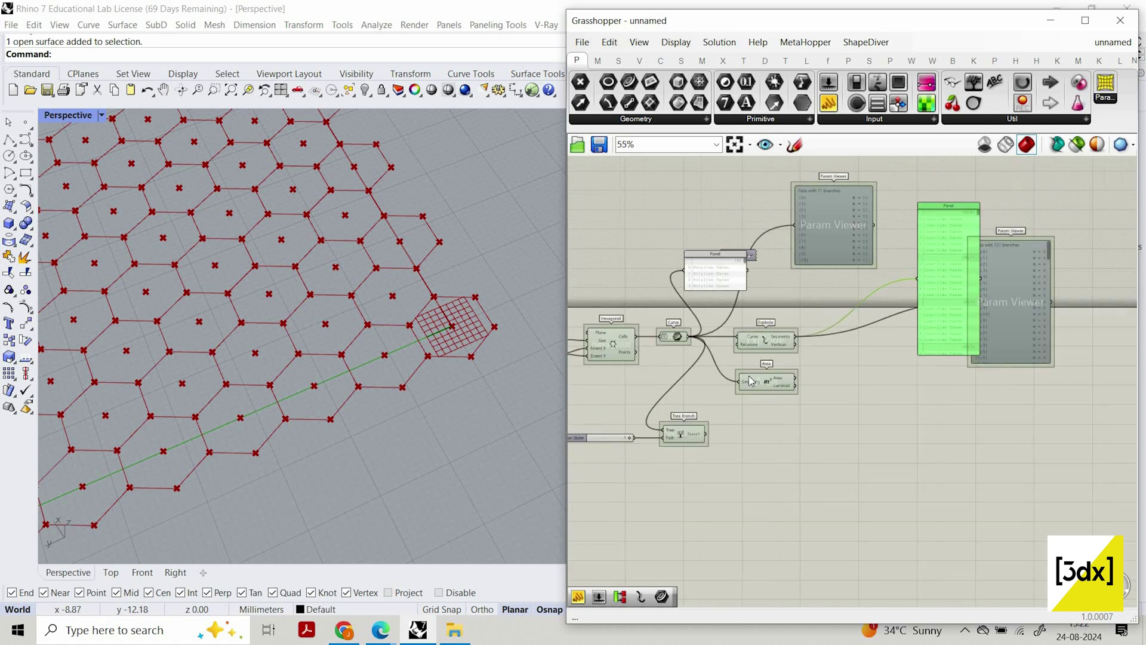
right_click(751, 379)
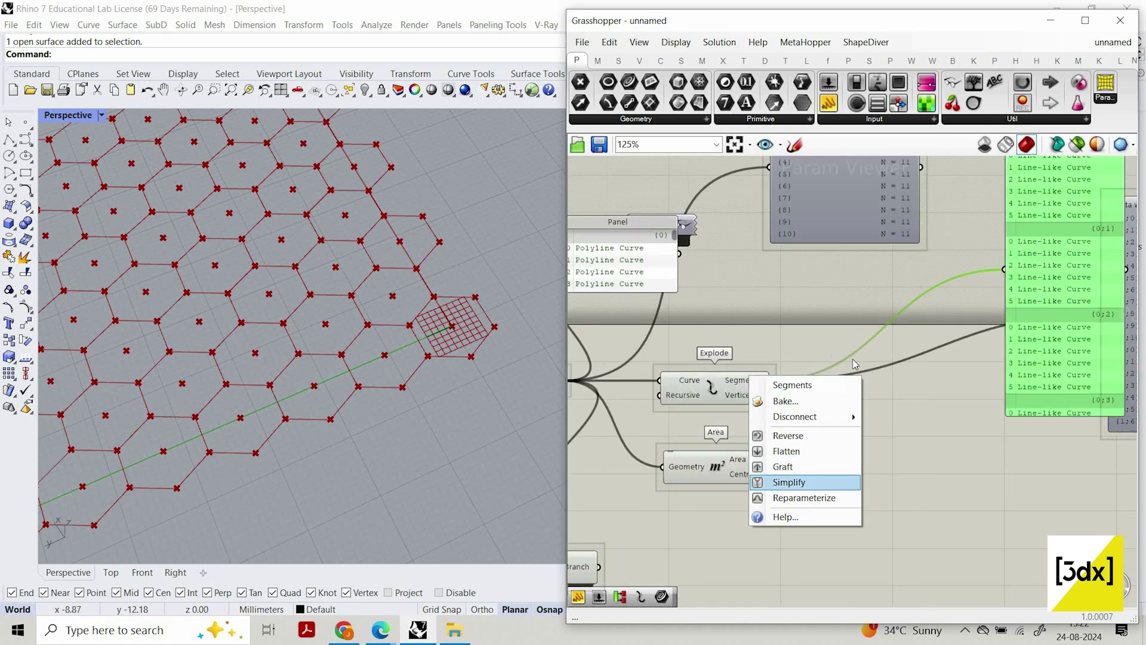
click(790, 482)
scroll(760, 439, up, 2)
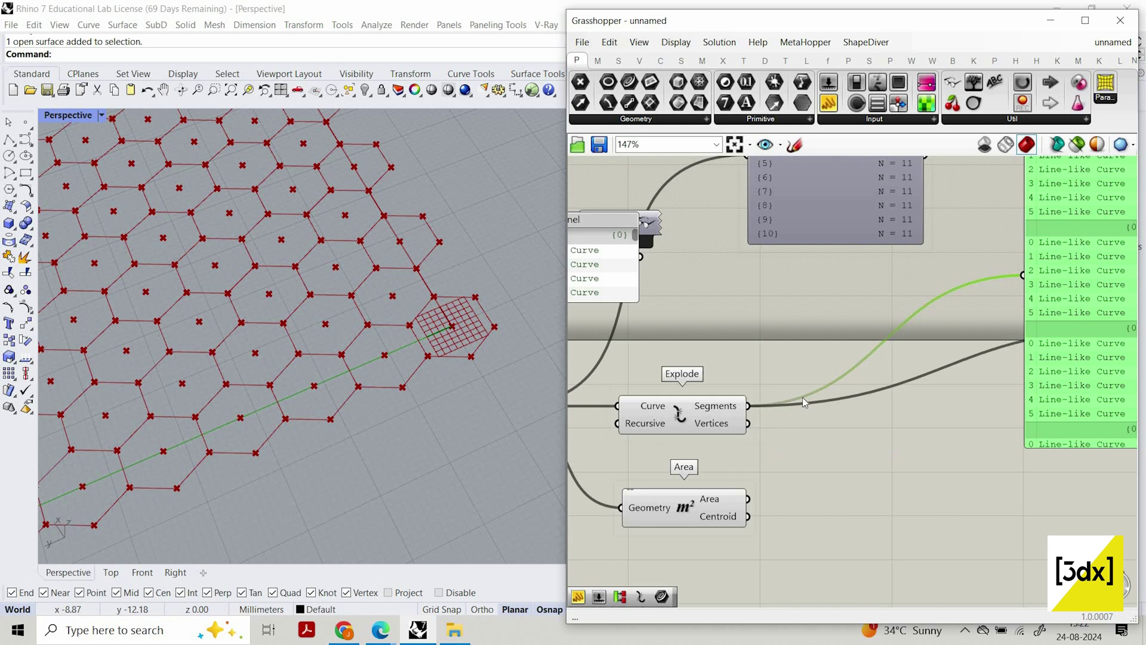
Add a text panel below the Tree Branch component and enter the path {0,1} in it
scroll(802, 396, down, 3)
right_drag(721, 479, 781, 467)
scroll(839, 367, down, 4)
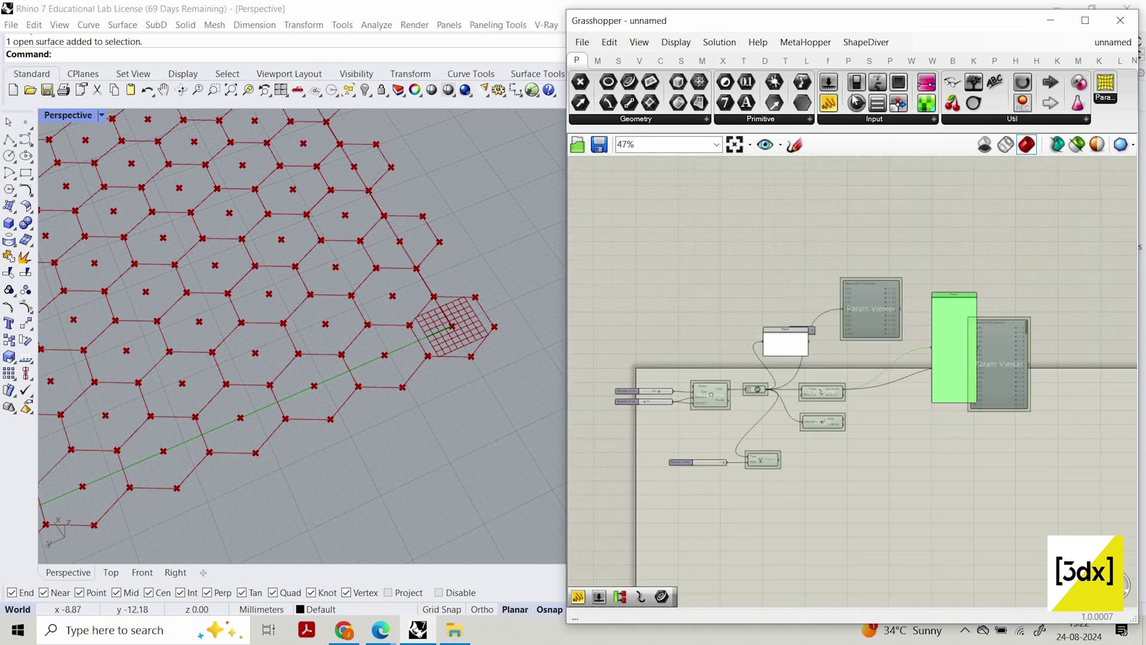
scroll(782, 397, up, 4)
key(Return)
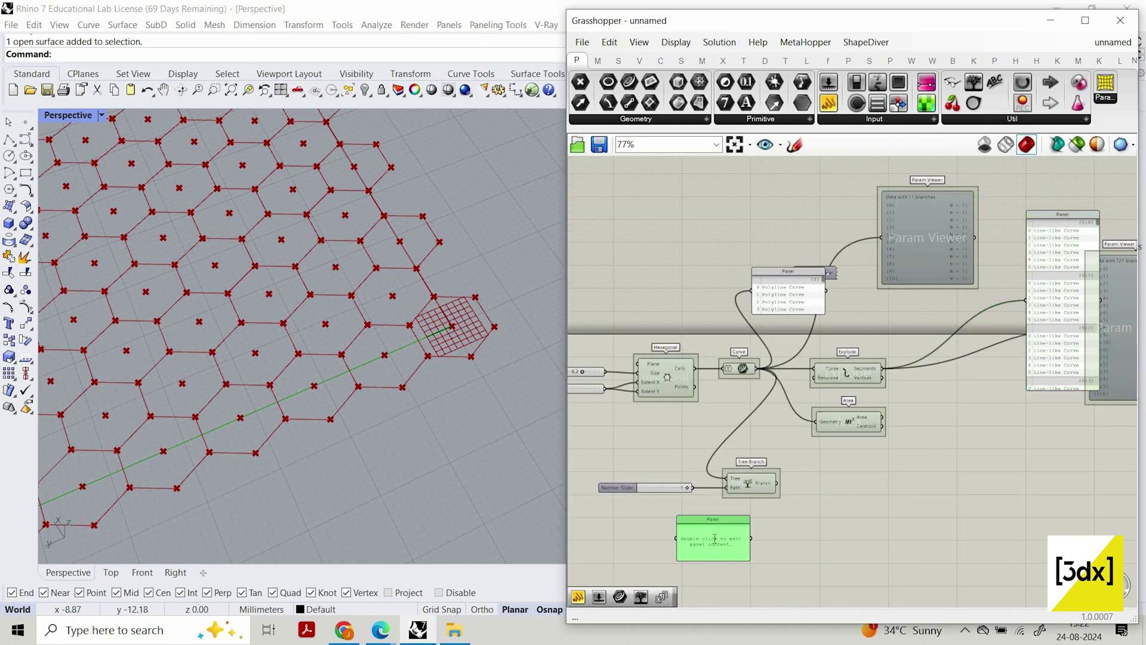
double_click(714, 539)
text({)
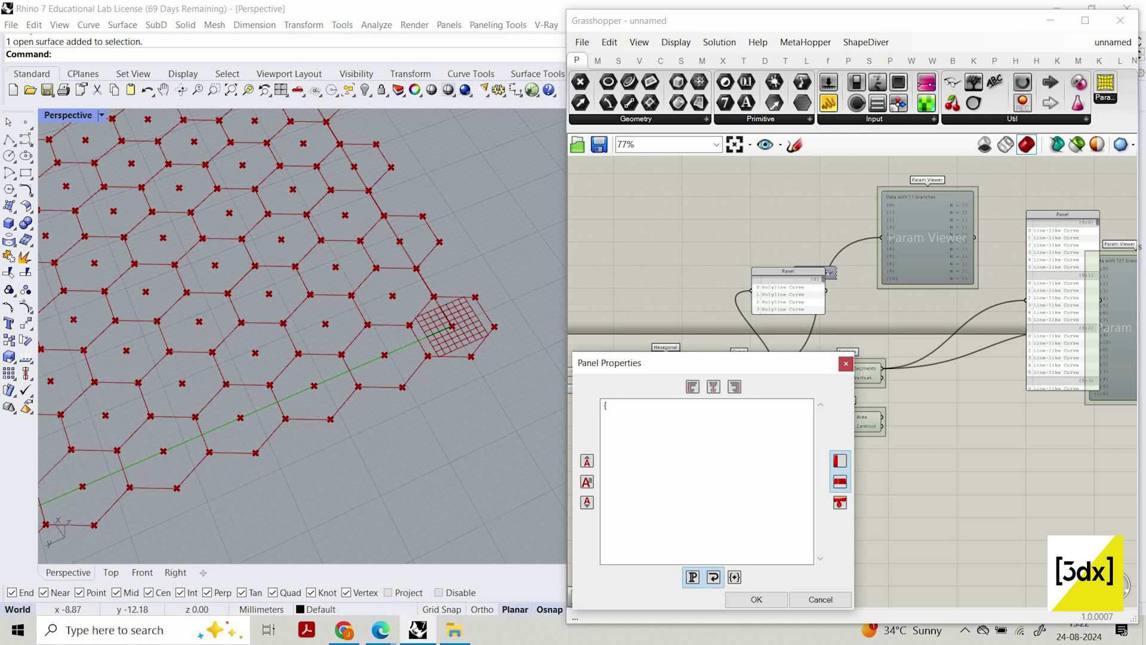
text(0,1})
click(757, 599)
Connect the path panel to Tree Branch's Path input and Explode's Segments output to its Tree input
scroll(713, 502, up, 3)
drag(708, 495, 698, 467)
drag(736, 458, 902, 449)
drag(953, 273, 1022, 461)
scroll(927, 409, down, 3)
scroll(1051, 292, up, 2)
right_drag(949, 495, 841, 495)
scroll(841, 496, up, 1)
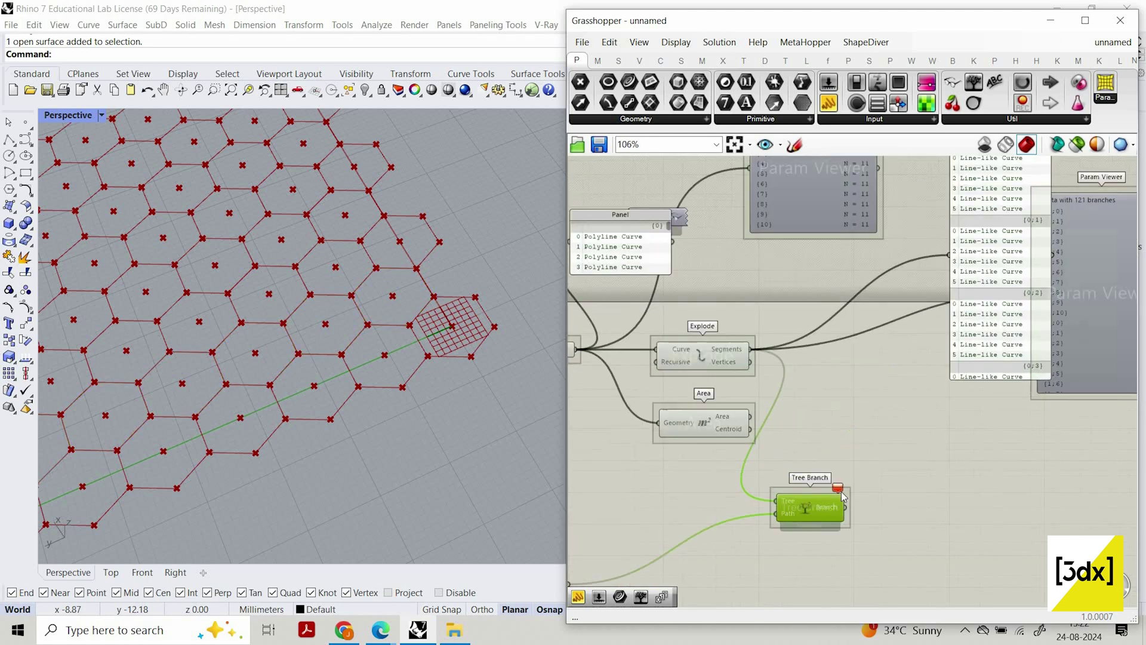
click(840, 489)
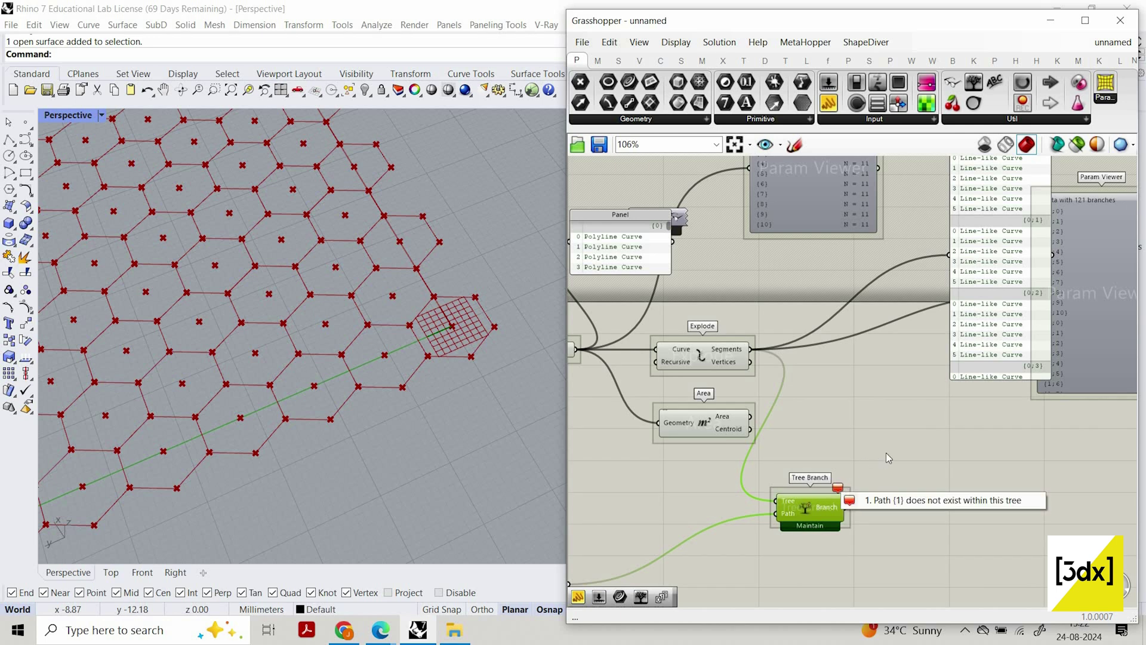
Change the path in the panel feeding Tree Branch to {0;1}
scroll(906, 438, down, 3)
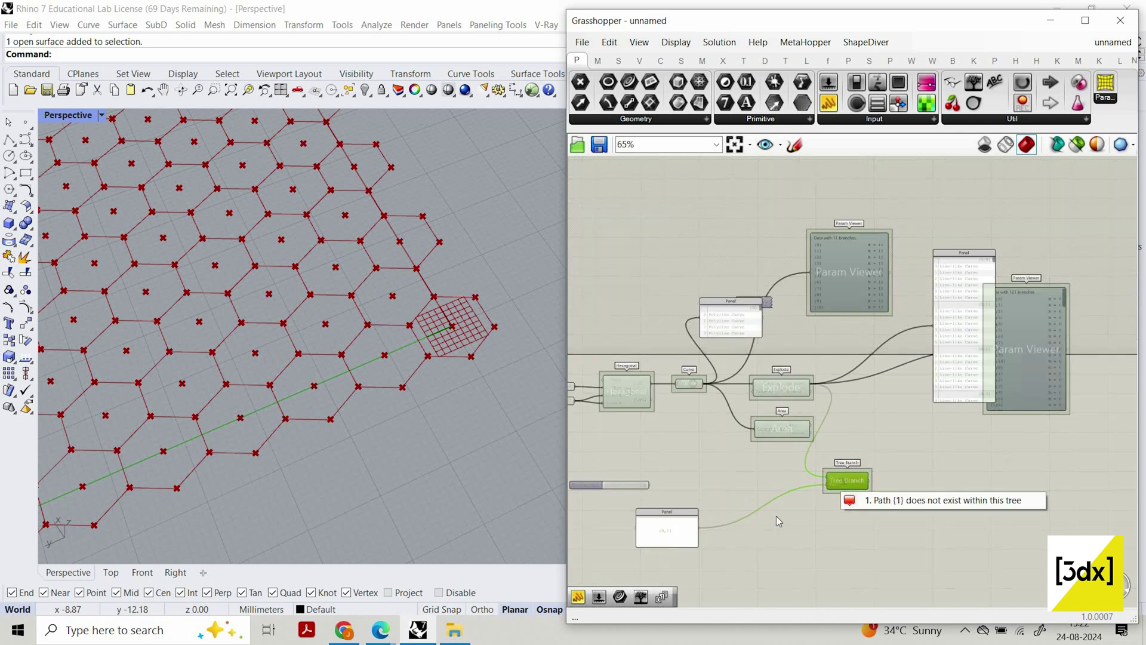
scroll(690, 531, up, 3)
click(687, 533)
double_click(649, 525)
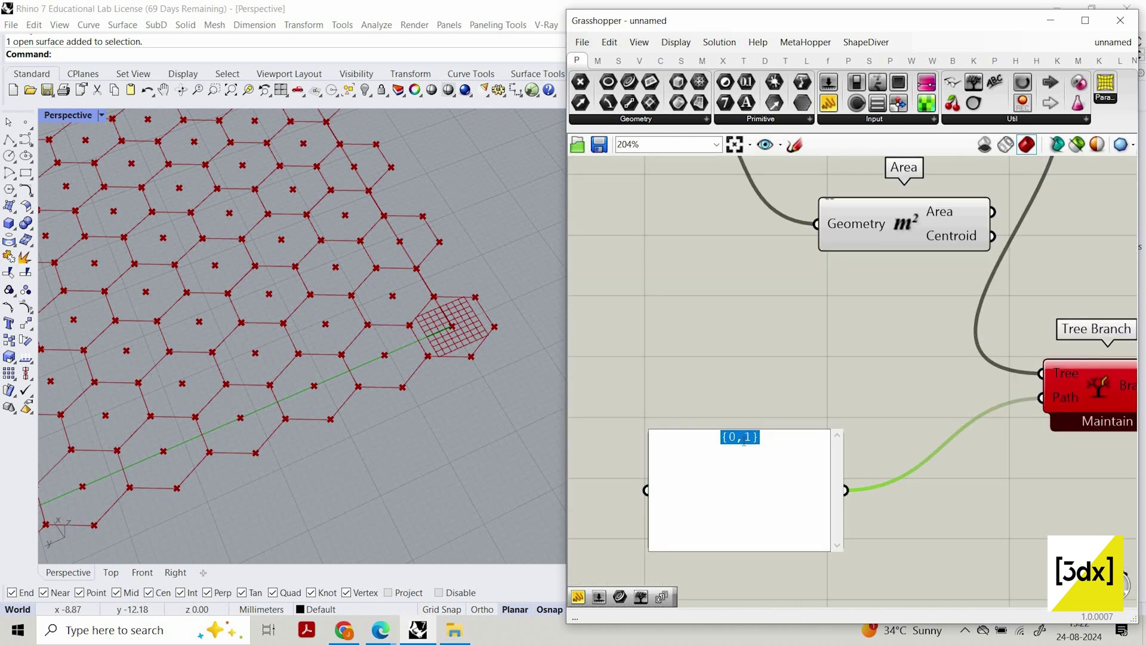
click(743, 439)
text(;)
click(789, 345)
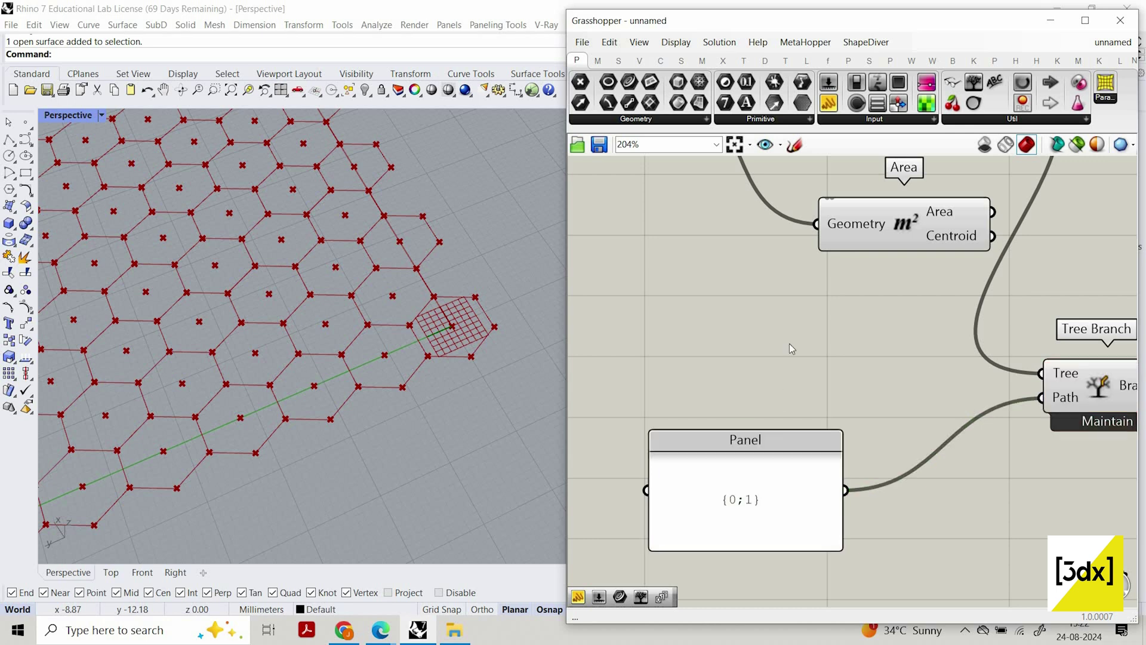
Highlight the Tree Branch result and examine which hexagon cell the path extracts in the viewport
scroll(779, 358, down, 4)
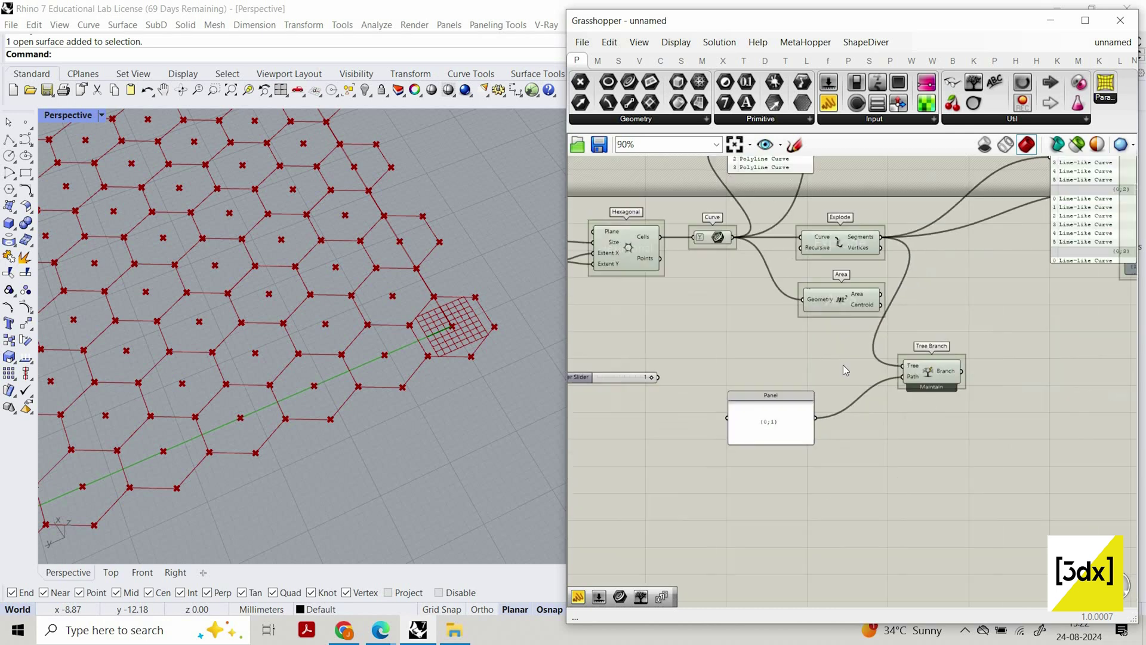
right_drag(949, 376, 827, 367)
scroll(827, 367, up, 2)
click(824, 368)
scroll(379, 342, up, 6)
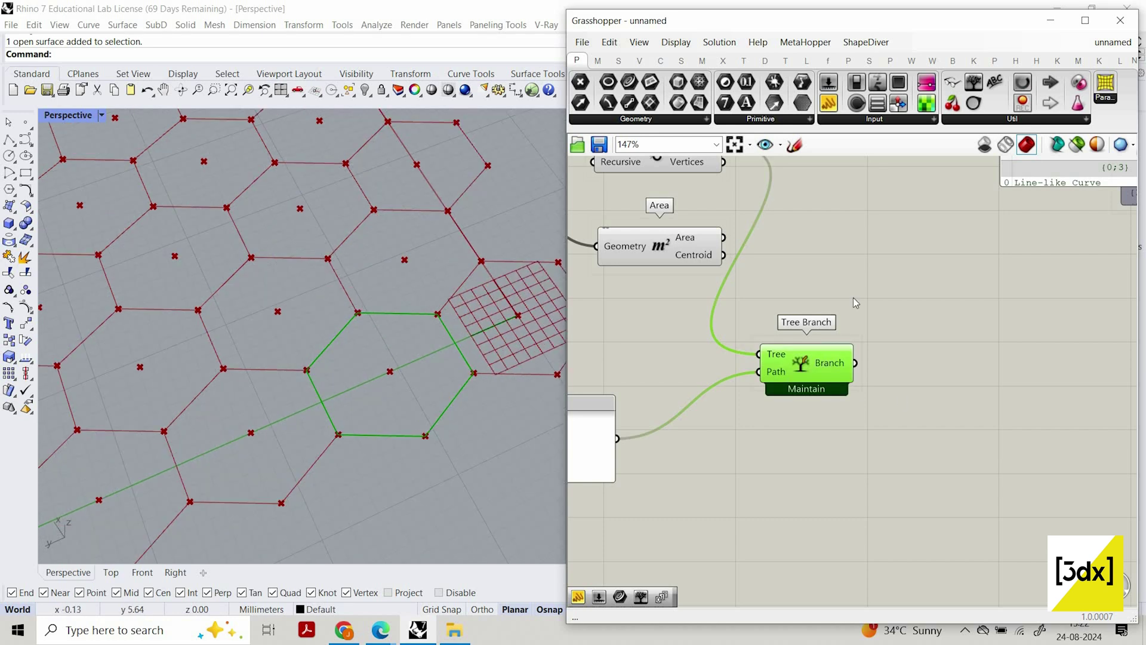
scroll(898, 425, down, 4)
scroll(854, 298, up, 2)
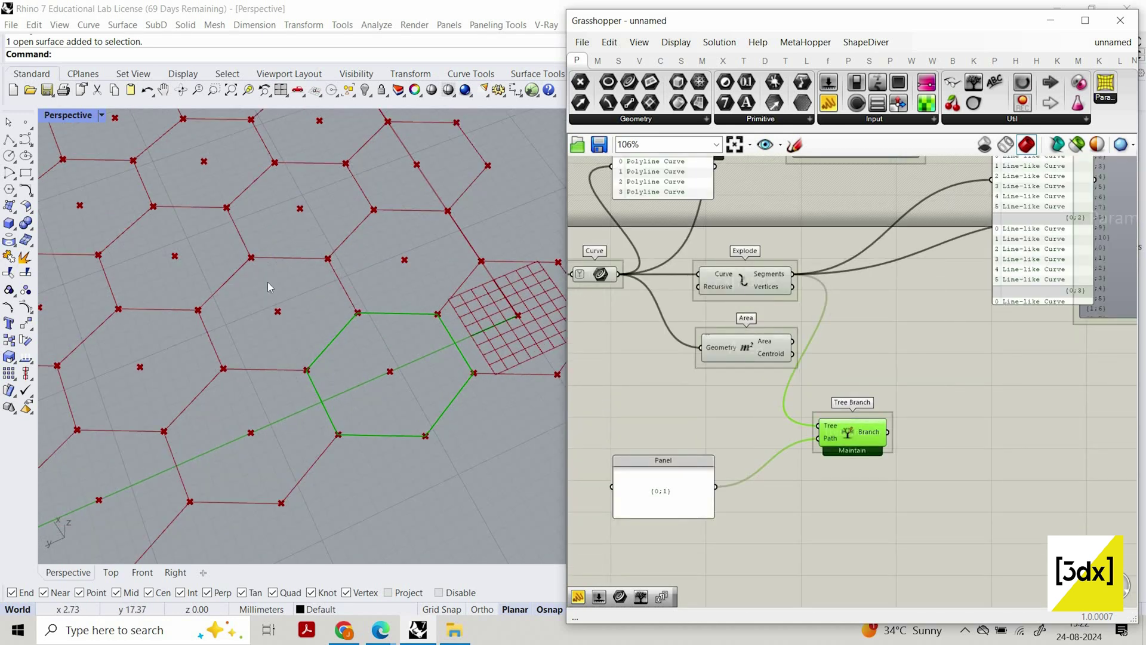
scroll(864, 454, down, 2)
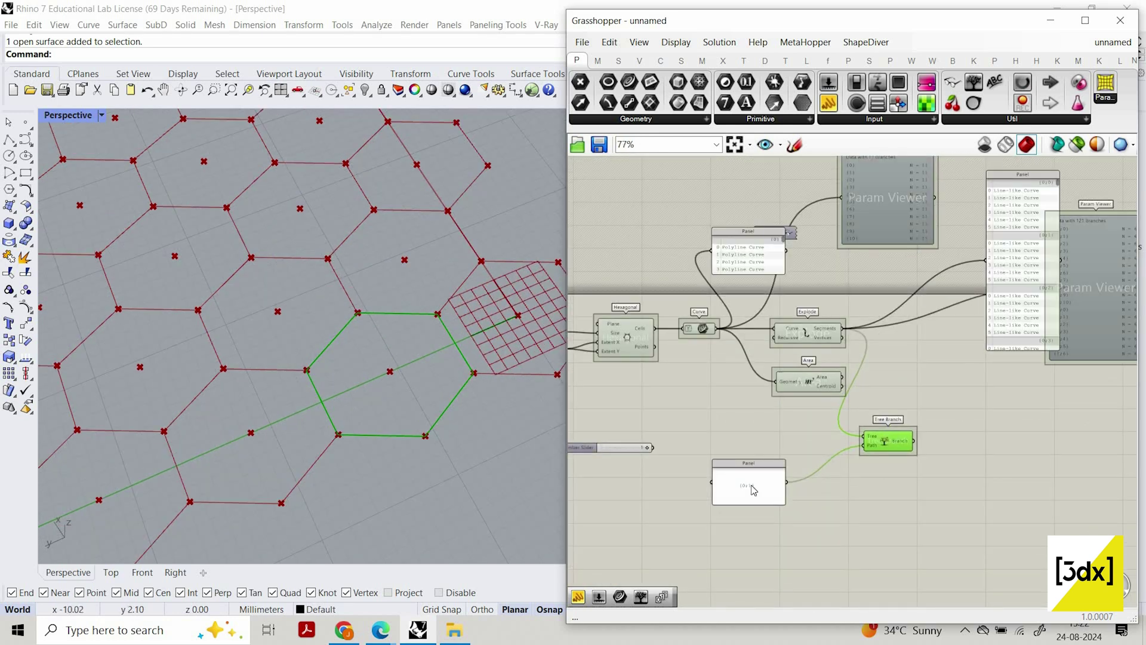
Move the Tree Branch component and its path panel above the Explode component
drag(864, 452, 929, 269)
drag(748, 471, 840, 248)
scroll(934, 382, up, 5)
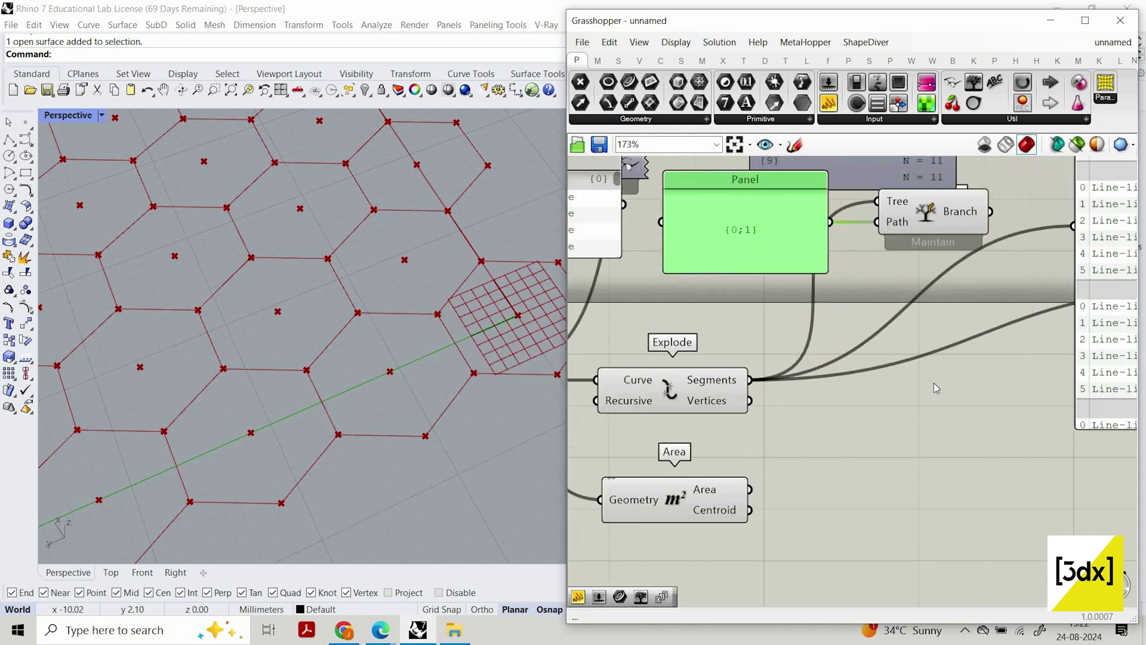
Add an Extrude Point component beside the Area component
scroll(882, 446, down, 5)
double_click(883, 447)
text(extr)
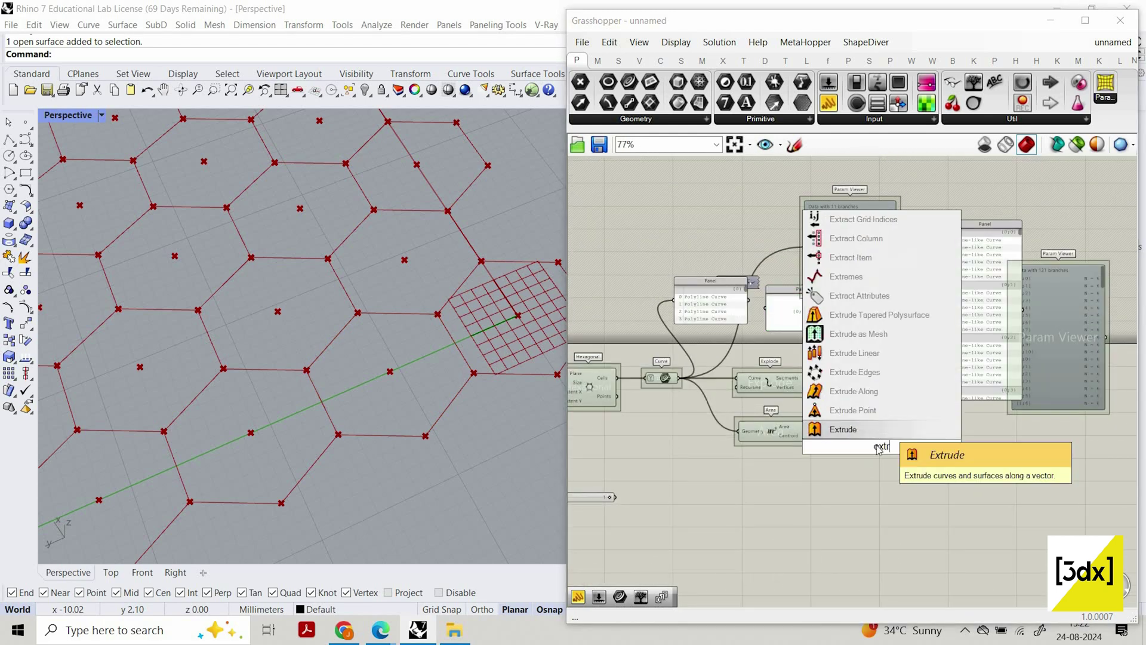
click(853, 411)
scroll(822, 388, up, 3)
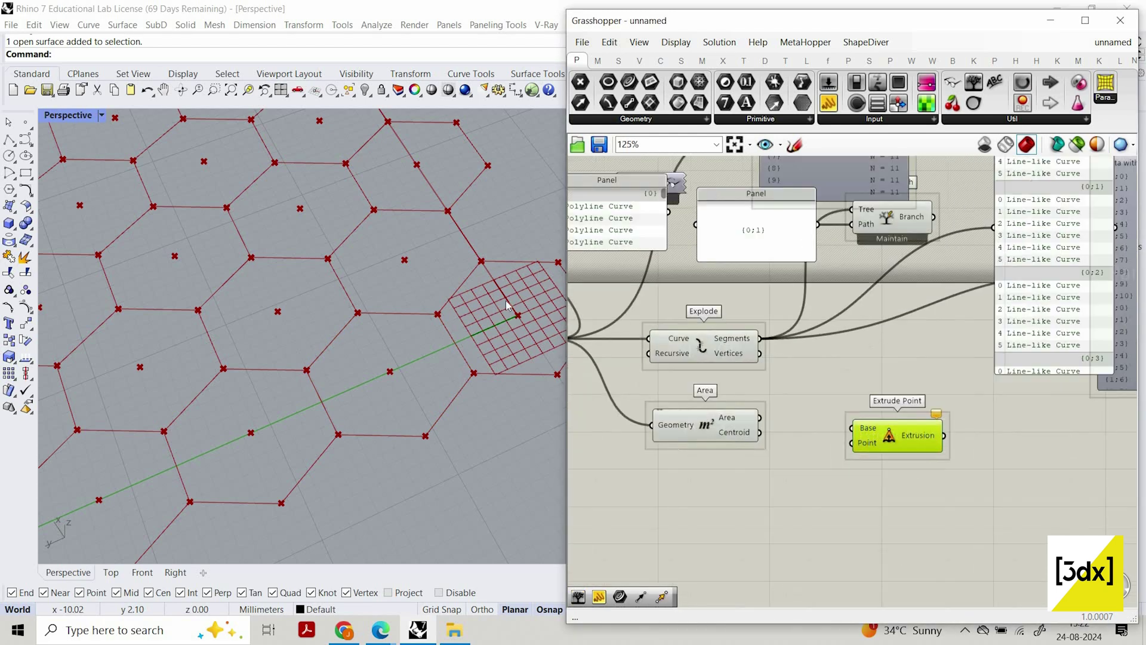
Connect Explode's Segments to Extrude Point's Base and Area's Centroid to its Point, and inspect the resulting surfaces
scroll(459, 344, down, 2)
scroll(458, 344, up, 3)
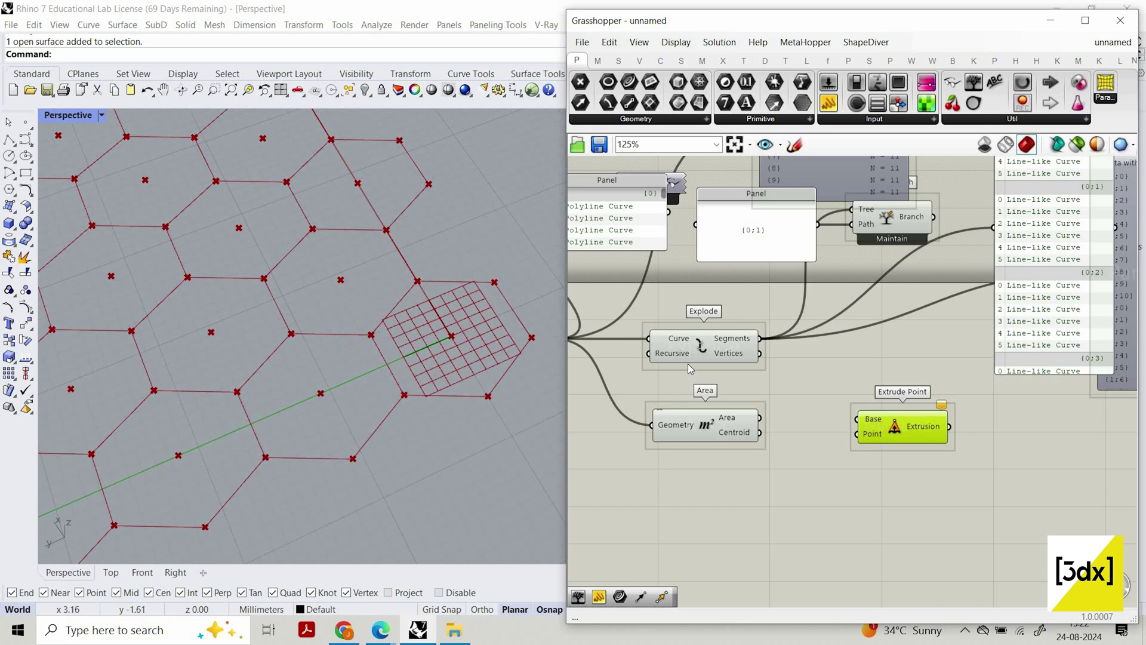
scroll(860, 394, down, 3)
scroll(689, 368, up, 5)
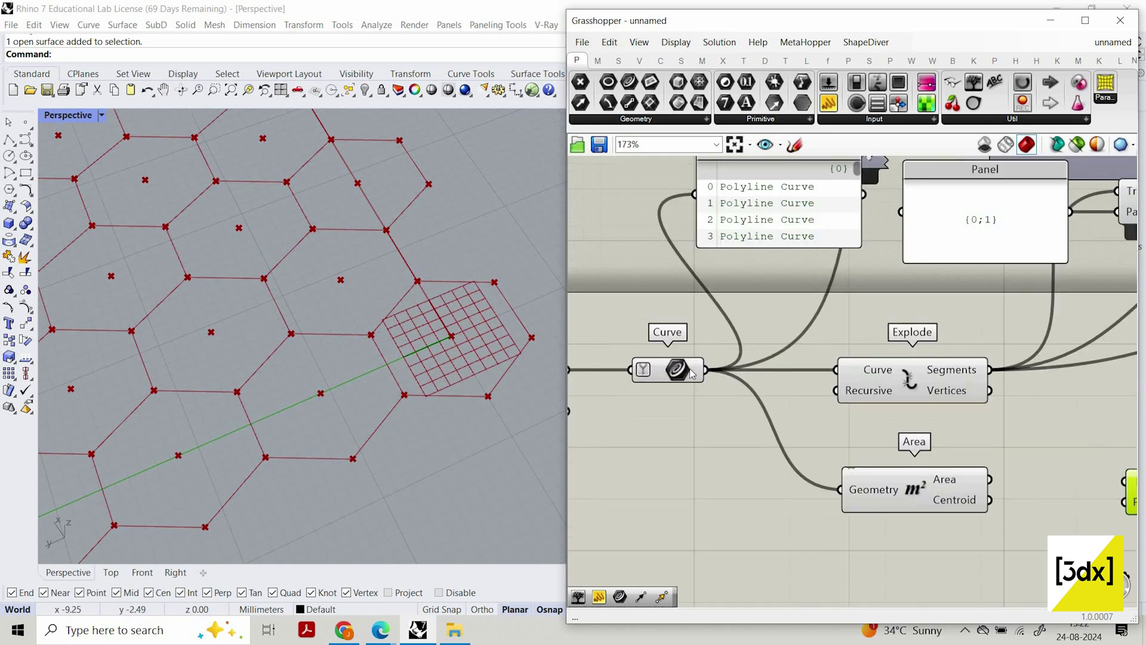
scroll(835, 360, down, 2)
scroll(840, 364, up, 1)
drag(837, 355, 979, 468)
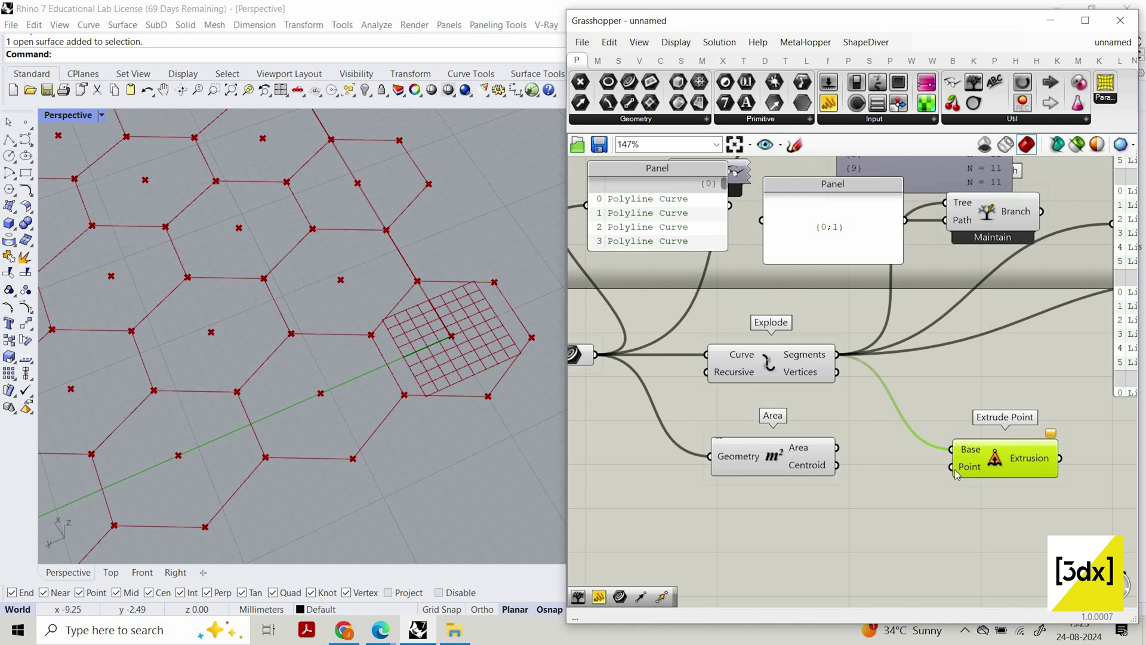
scroll(450, 385, down, 10)
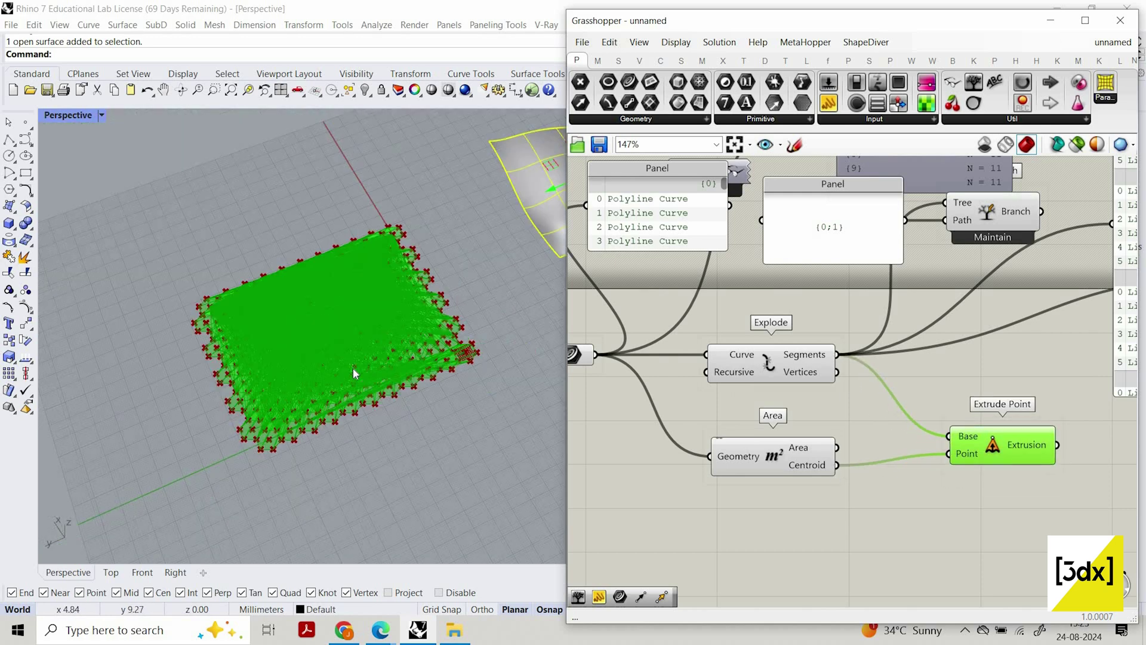
scroll(418, 363, up, 5)
scroll(526, 320, up, 1)
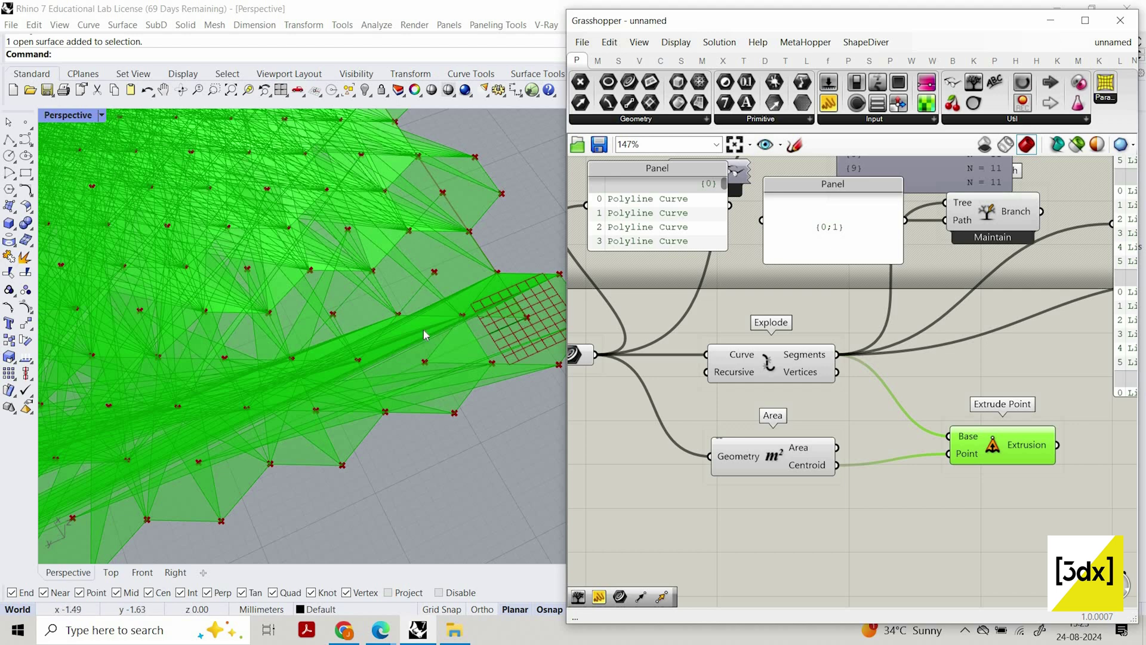
scroll(425, 330, up, 4)
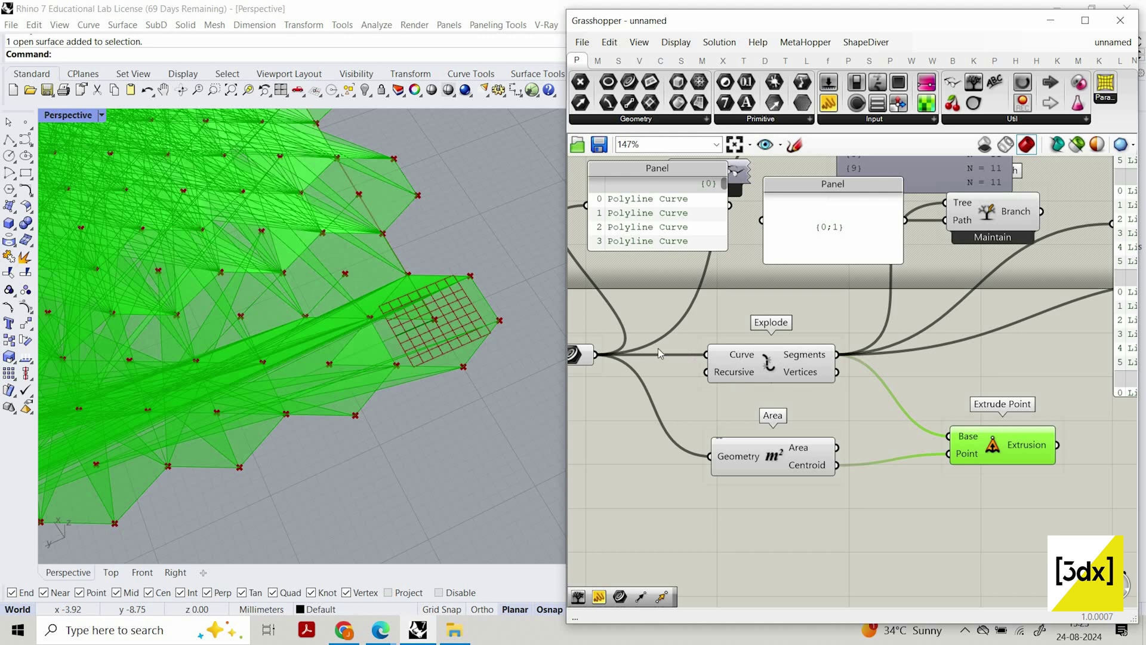
Graft the data in the Curve parameter that feeds Explode and Area
scroll(658, 353, down, 3)
scroll(699, 370, up, 6)
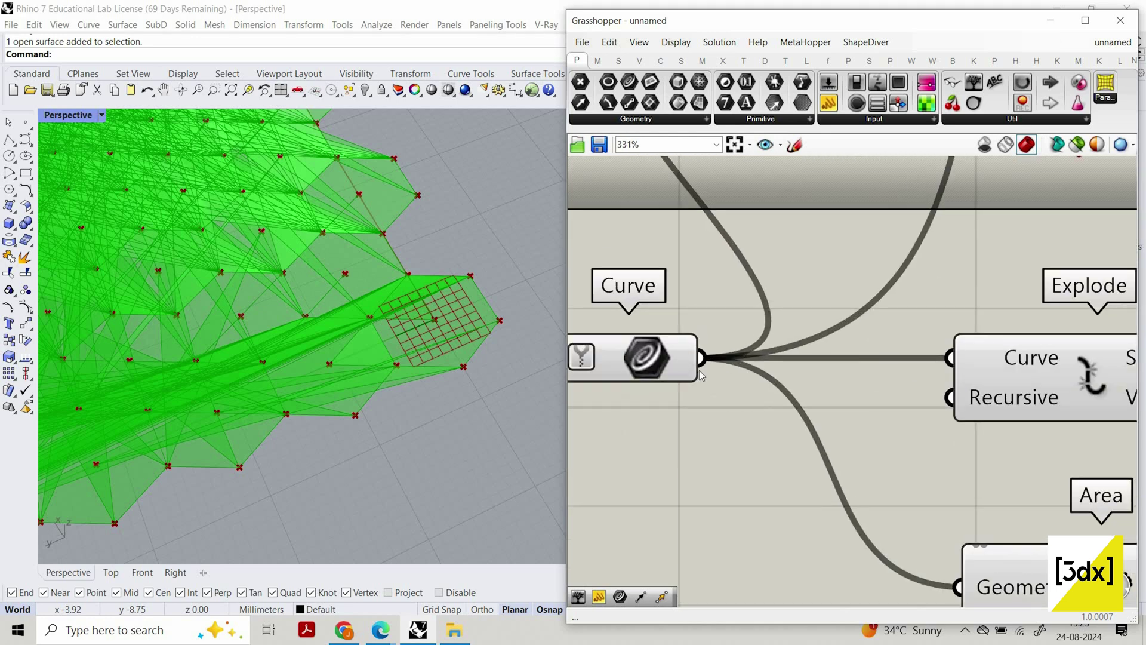
right_click(701, 375)
click(714, 455)
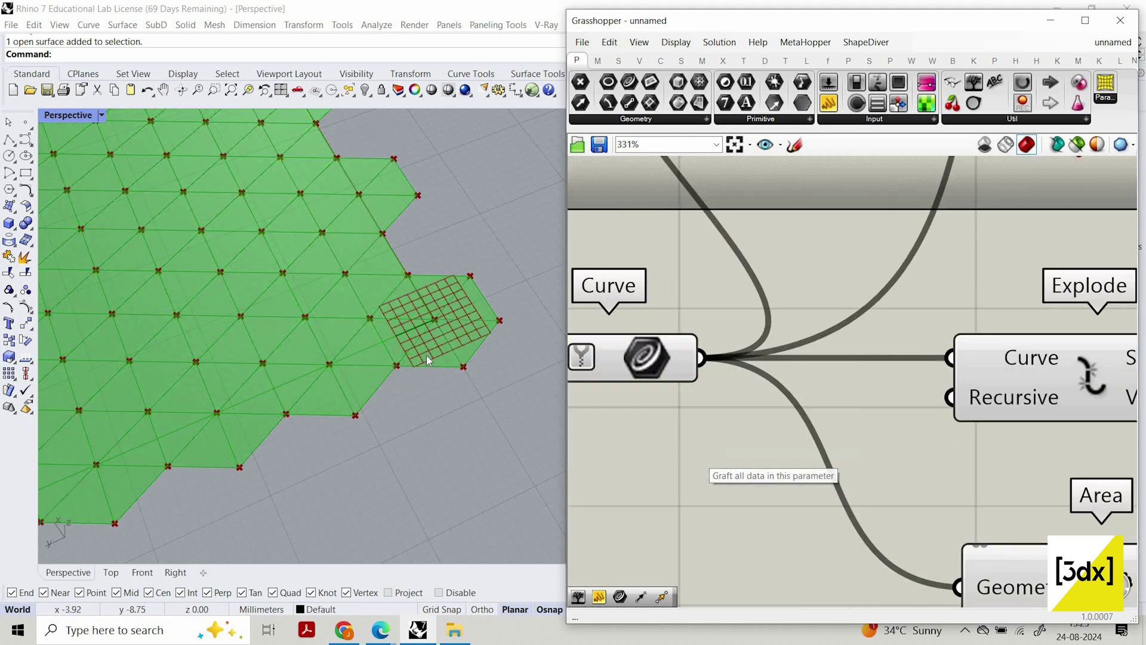
scroll(453, 360, down, 3)
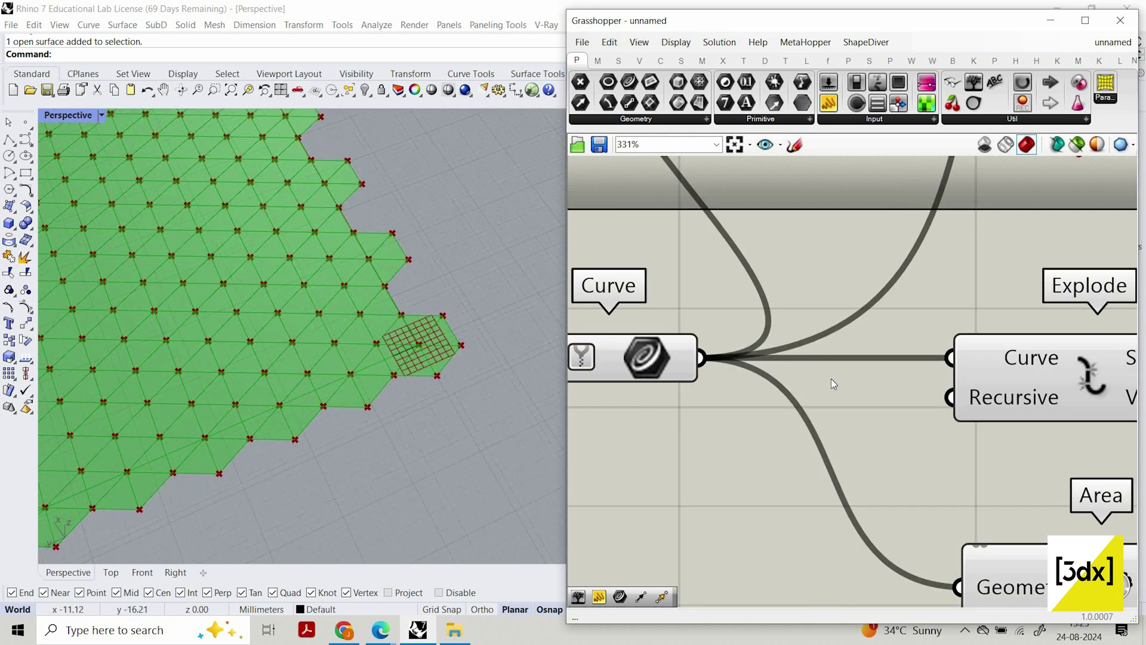
Delete the Tree Branch component and its {0;1} path panel
scroll(831, 378, down, 4)
click(959, 209)
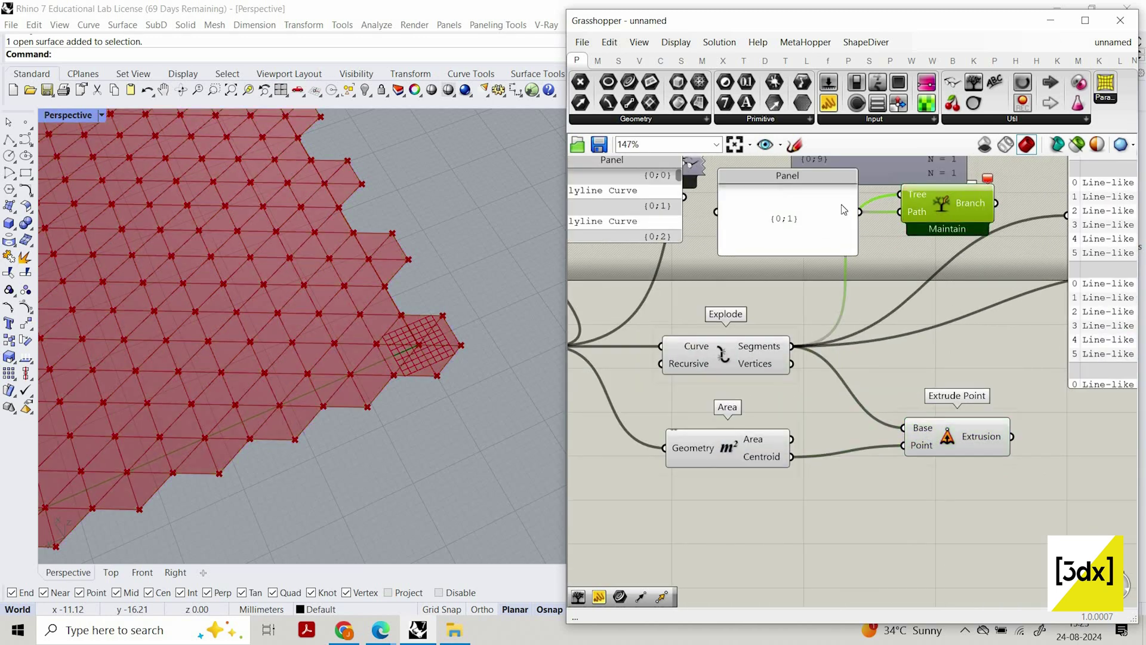
click(850, 230)
key(Delete)
Highlight the Extrude Point result and examine the surfaces of the corner hexagon cell up close
scroll(914, 371, down, 1)
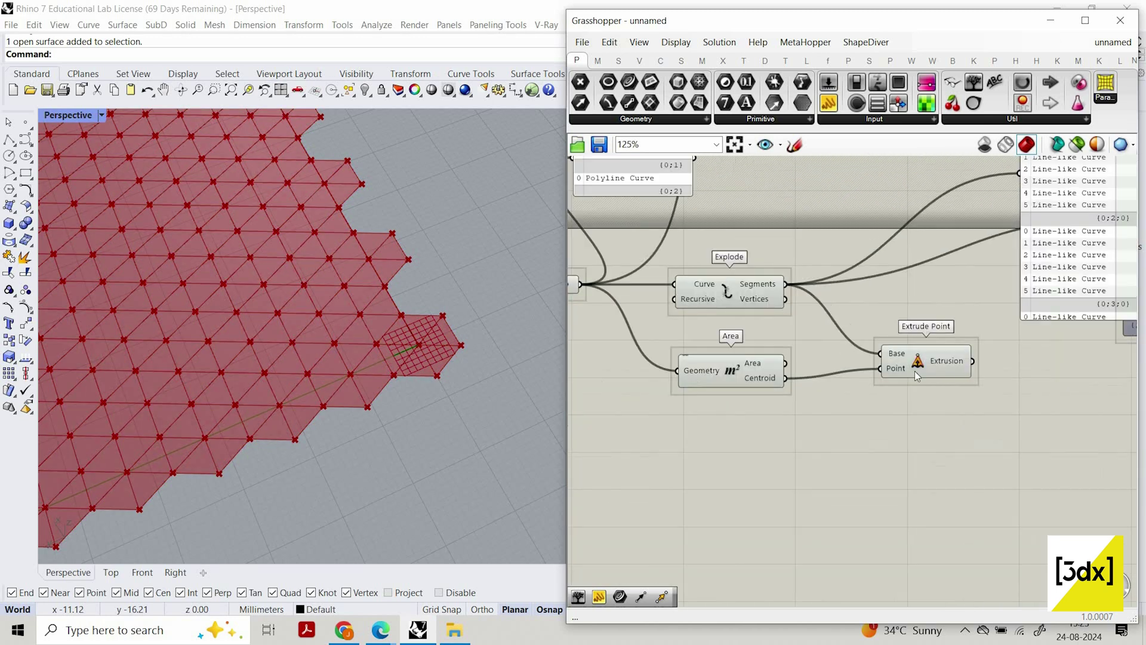
click(915, 371)
scroll(914, 371, down, 2)
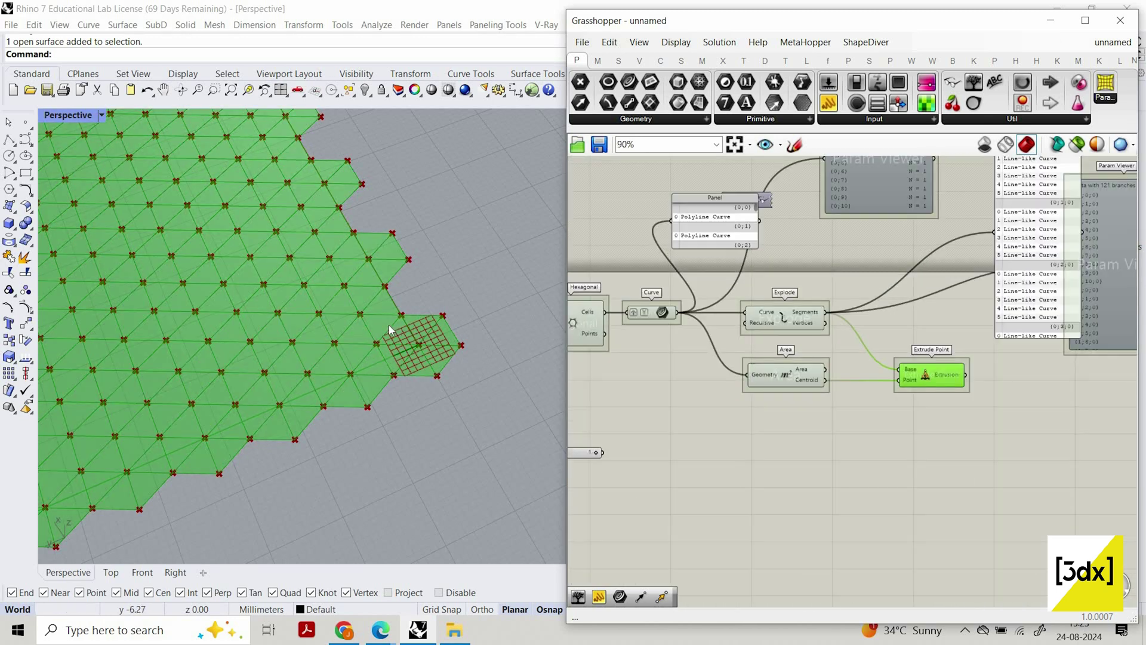
scroll(388, 328, up, 3)
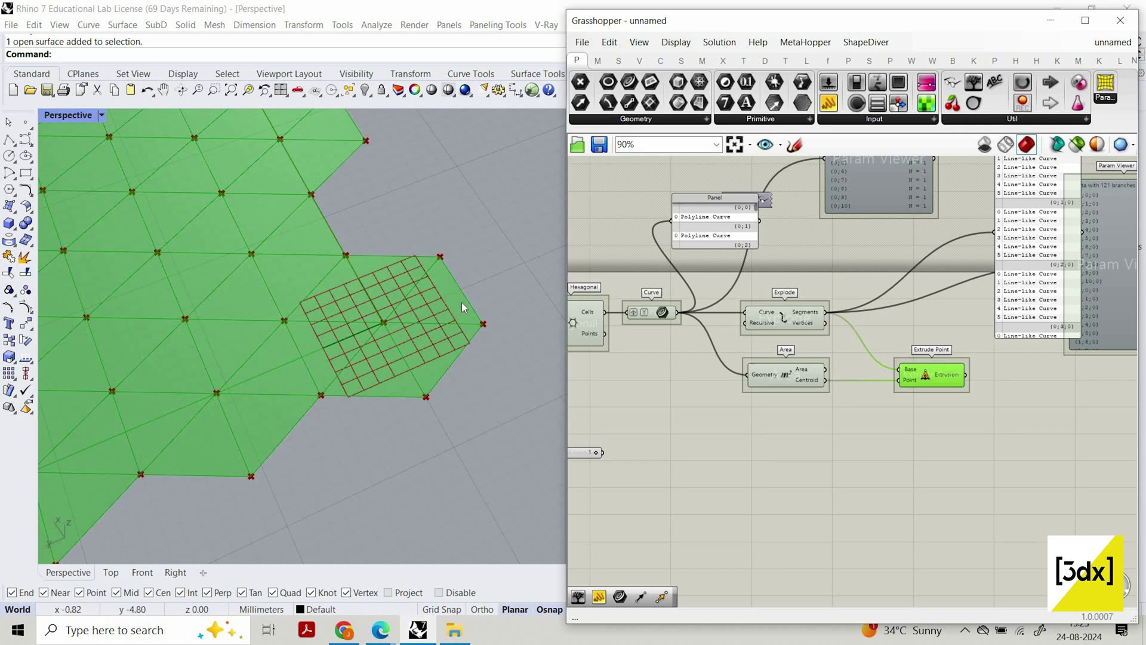
scroll(384, 323, up, 2)
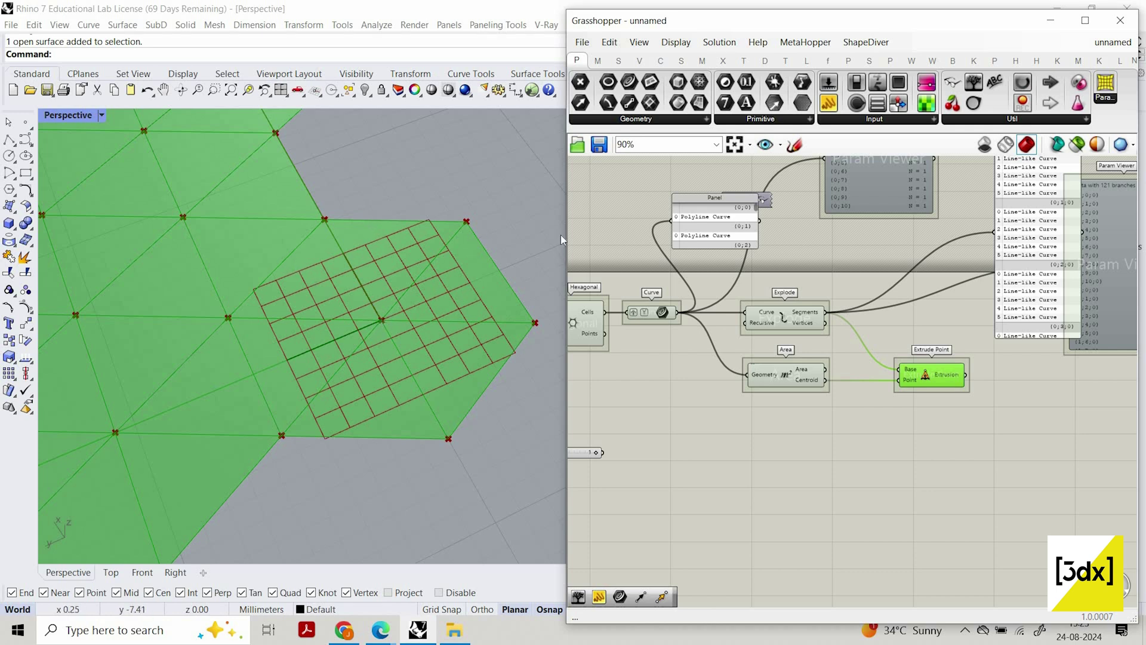
scroll(902, 342, up, 2)
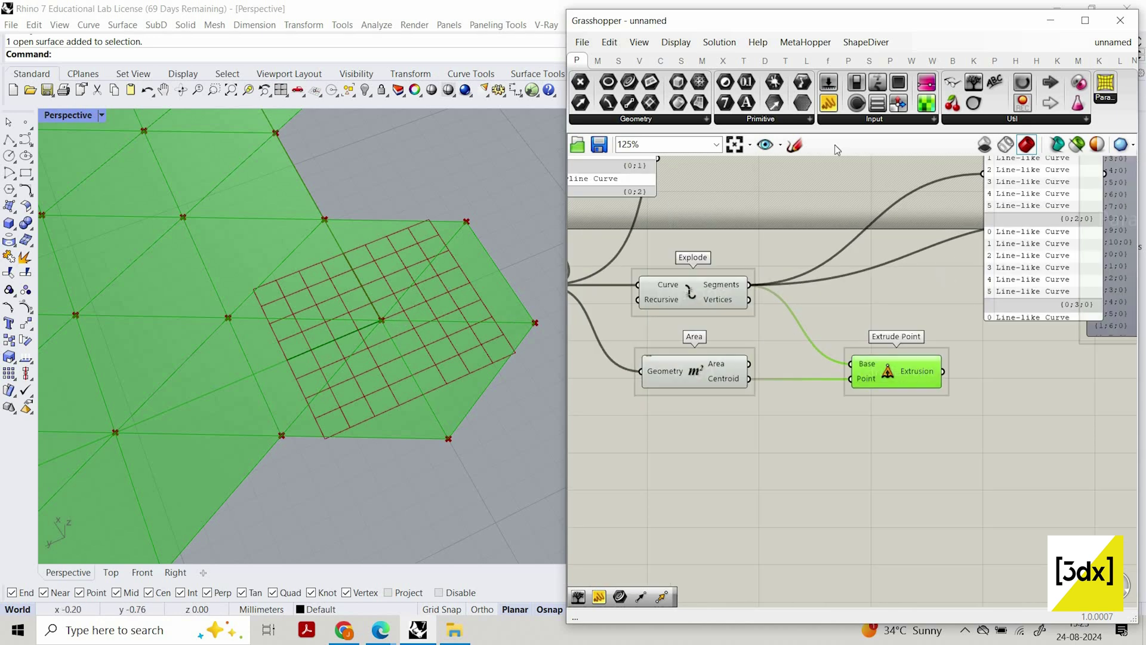
click(794, 144)
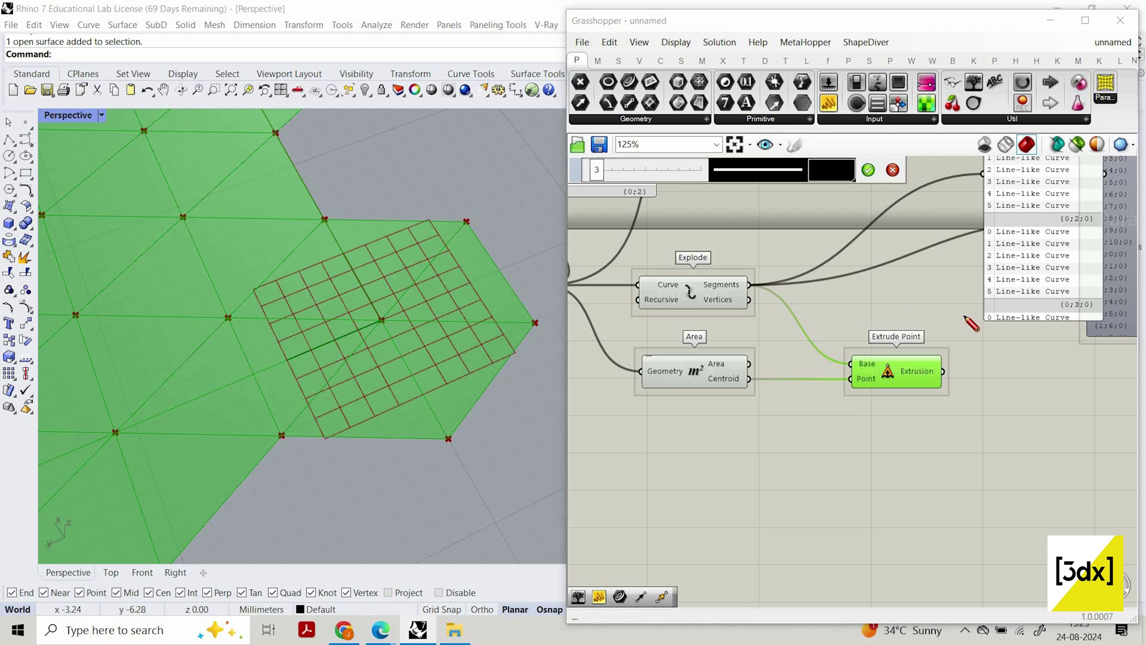
scroll(965, 317, down, 4)
scroll(959, 316, up, 2)
click(892, 169)
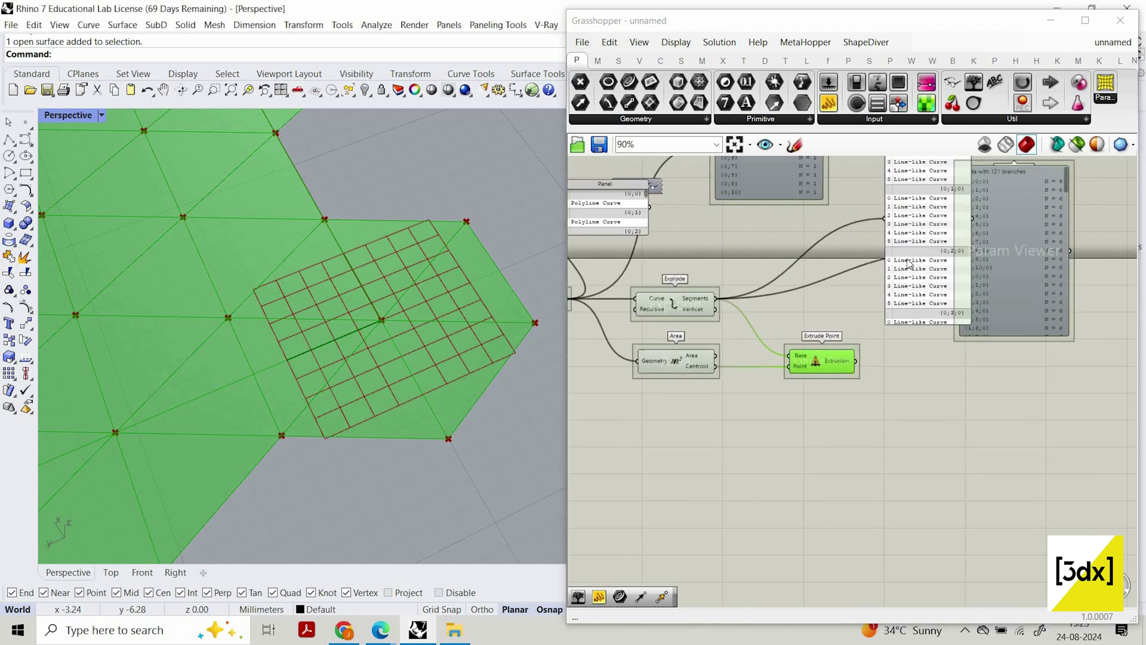
Move the Segments panel and its Param Viewer higher and farther apart to clear space around Extrude Point
scroll(907, 261, down, 2)
drag(911, 267, 918, 198)
drag(947, 274, 1010, 201)
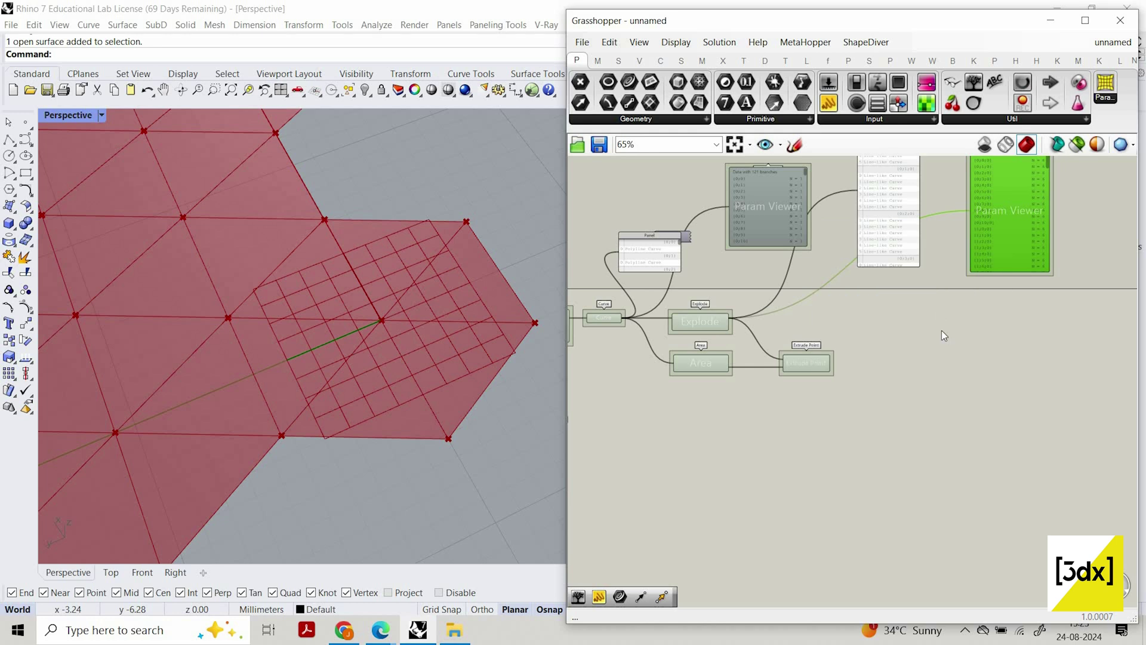
scroll(878, 305, down, 1)
scroll(985, 242, up, 1)
drag(951, 241, 980, 238)
click(890, 203)
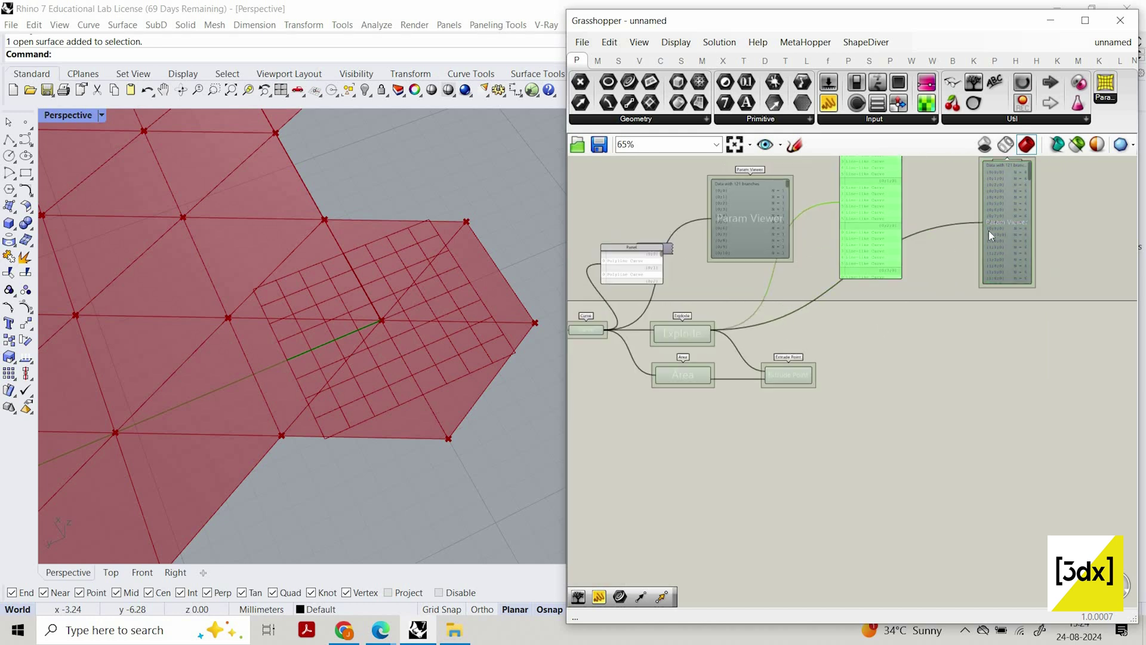
click(1022, 210)
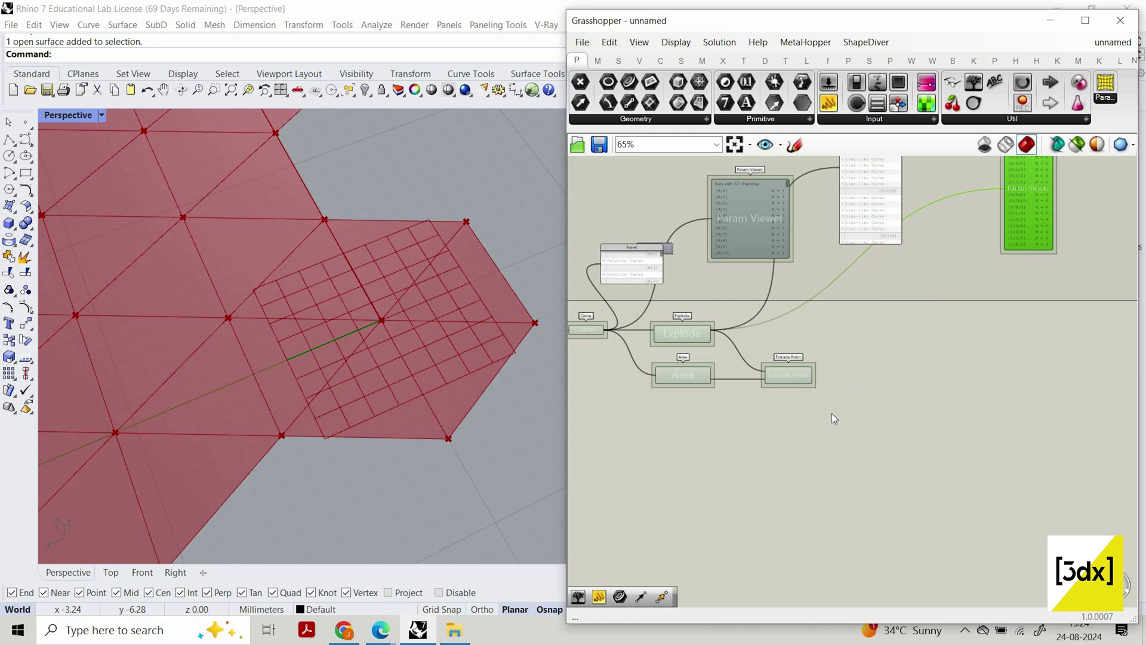
Highlight the Extrude Point result and examine the triangular surfaces along the grid's edge
scroll(822, 377, up, 3)
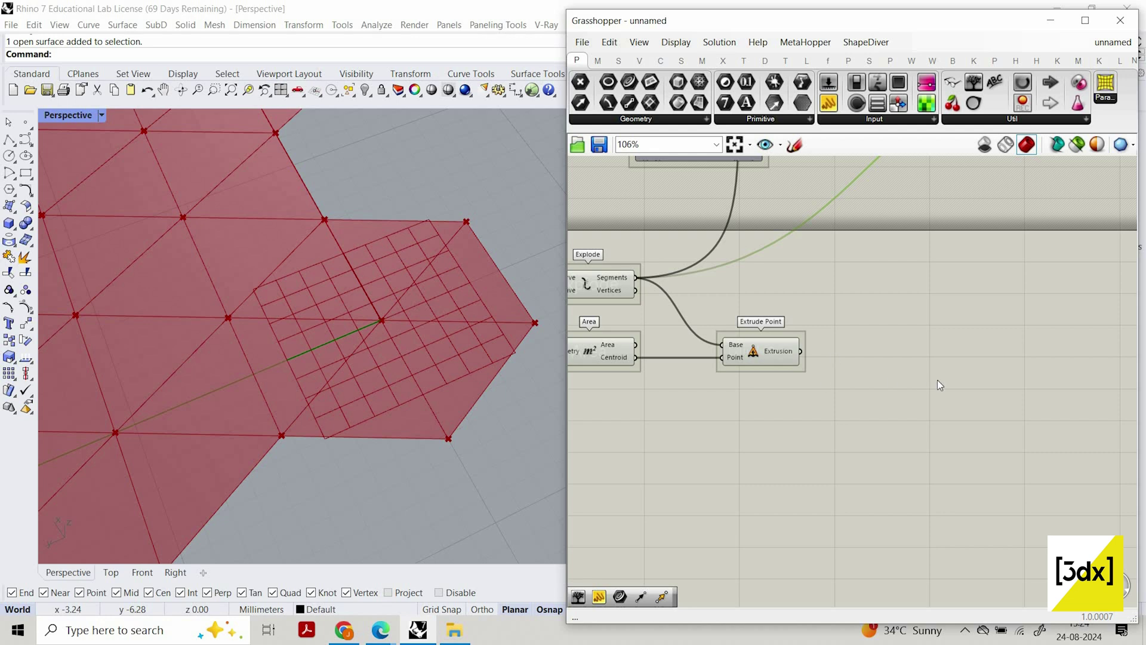
scroll(939, 385, down, 3)
scroll(962, 405, up, 2)
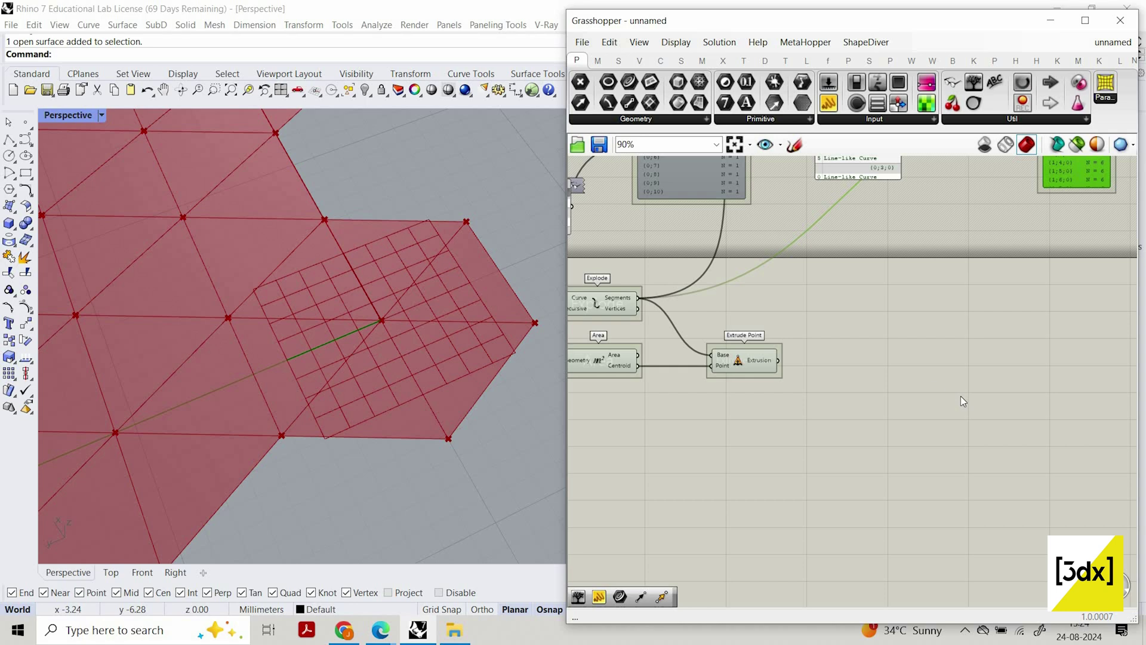
scroll(668, 382, down, 1)
click(751, 371)
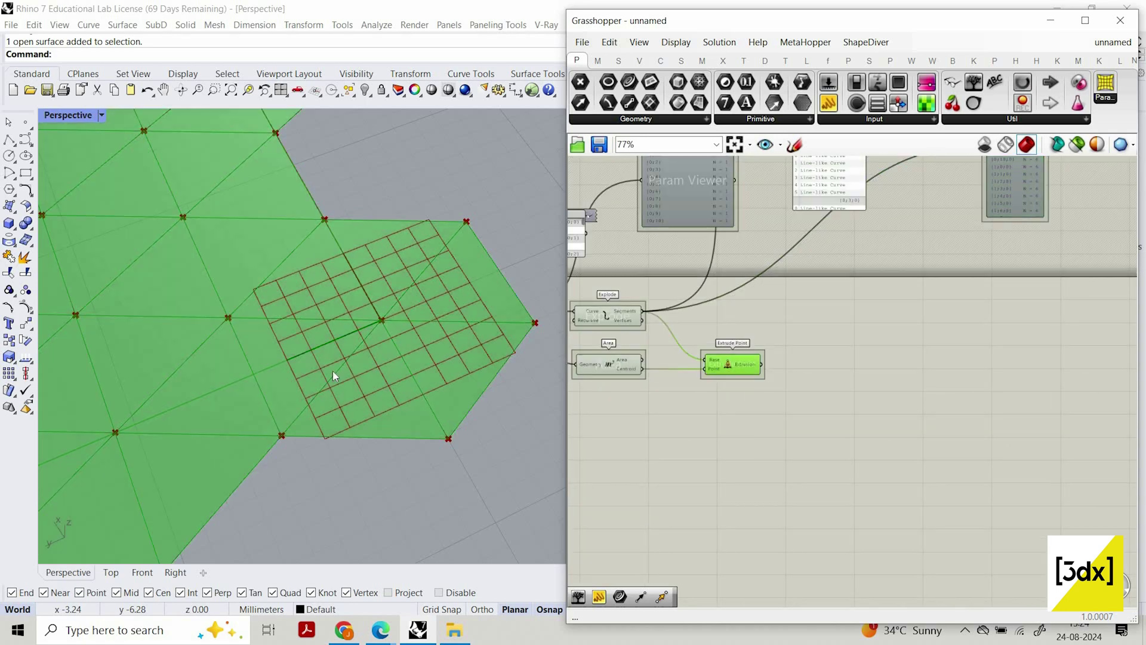
scroll(332, 375, down, 8)
shift+right_drag(366, 394, 472, 364)
scroll(464, 363, up, 5)
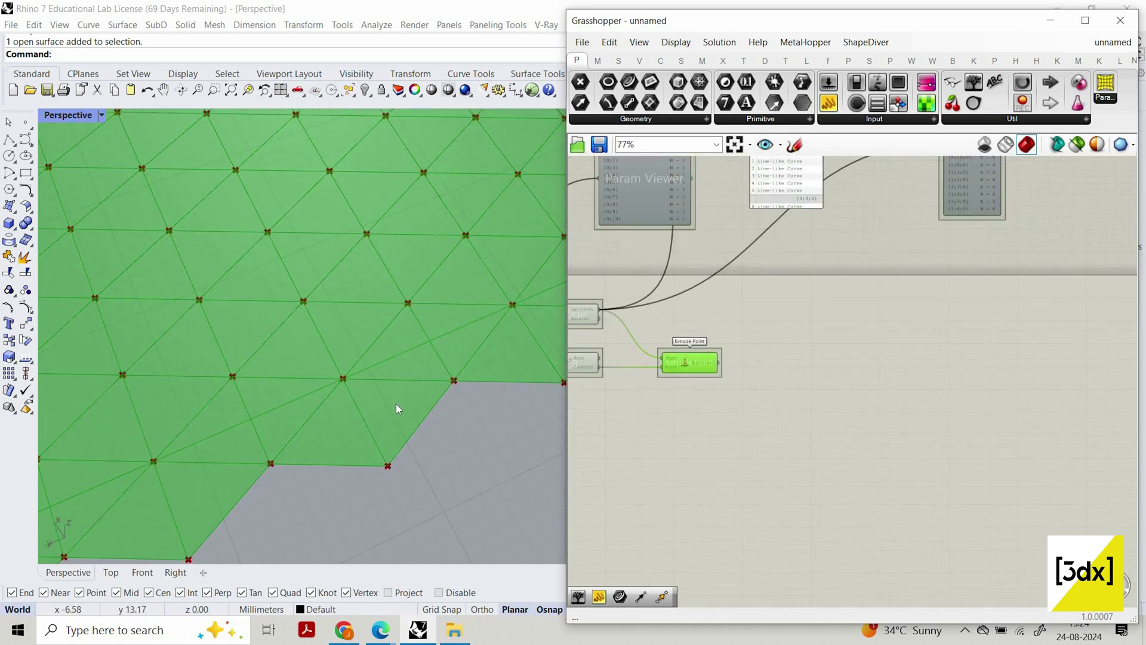
scroll(764, 376, up, 1)
double_click(763, 375)
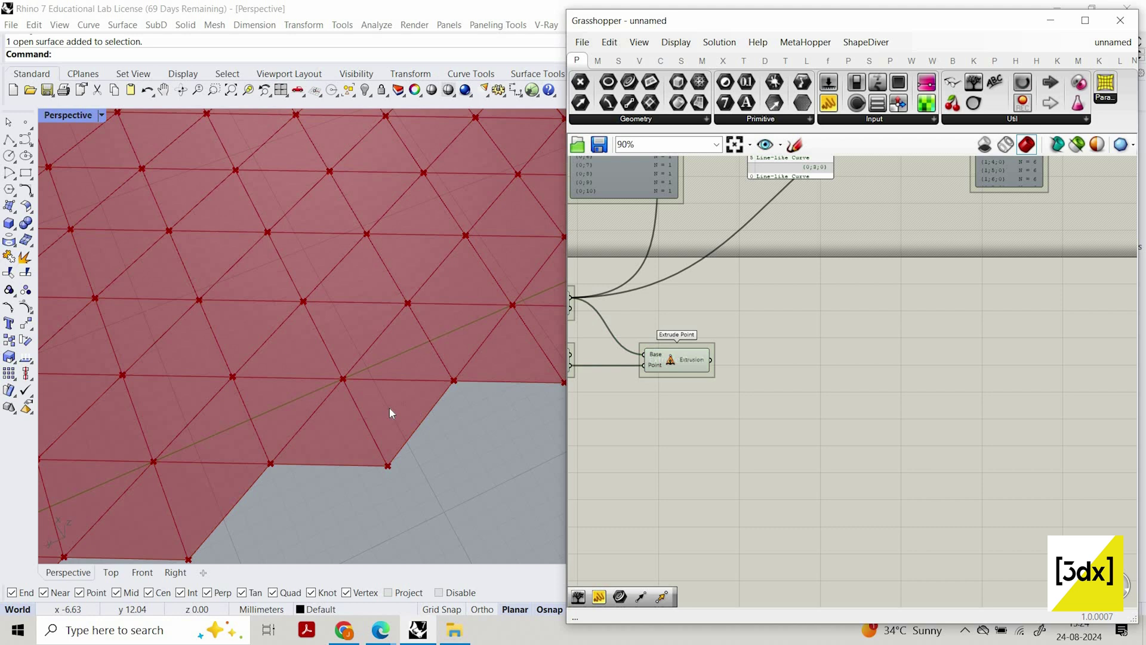
scroll(399, 414, up, 2)
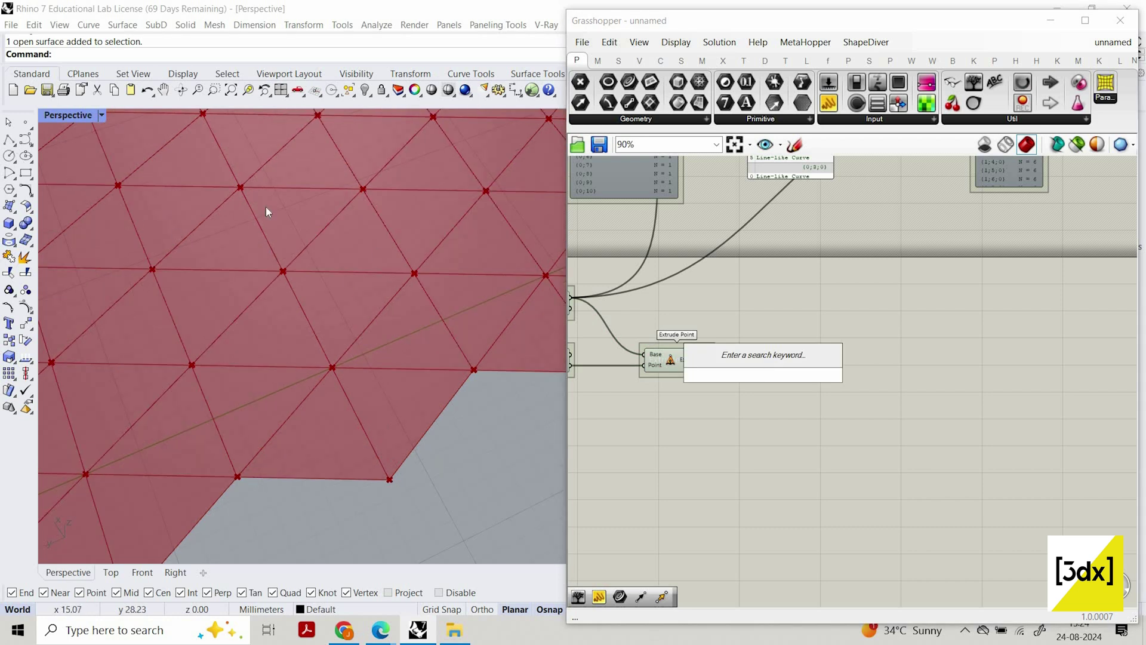
Sketch a freehand triangle on the canvas with lines joining its three corners to a centre point
click(795, 145)
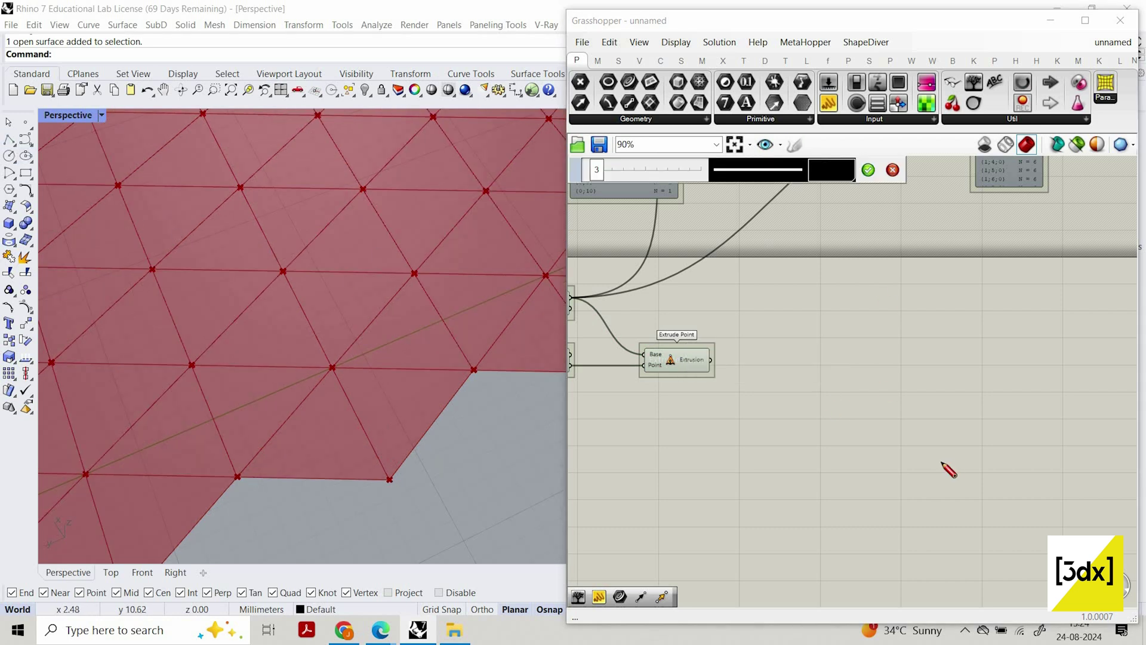
drag(820, 360, 945, 462)
drag(942, 460, 1064, 307)
drag(823, 348, 1084, 314)
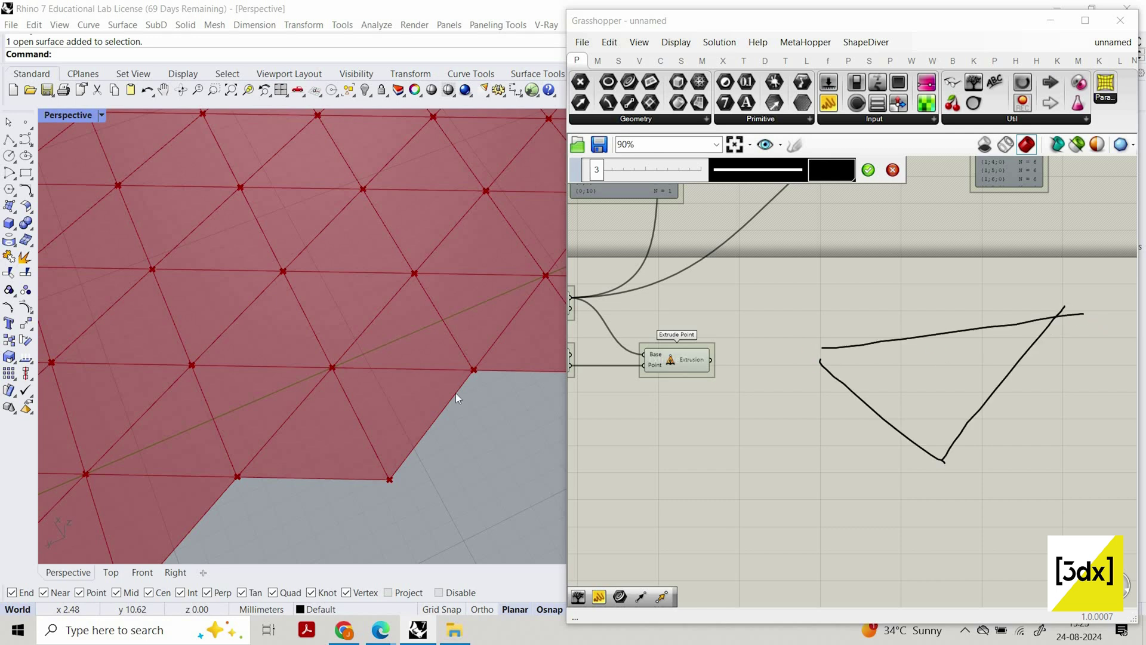
drag(927, 373, 933, 376)
drag(829, 364, 932, 383)
drag(943, 445, 931, 377)
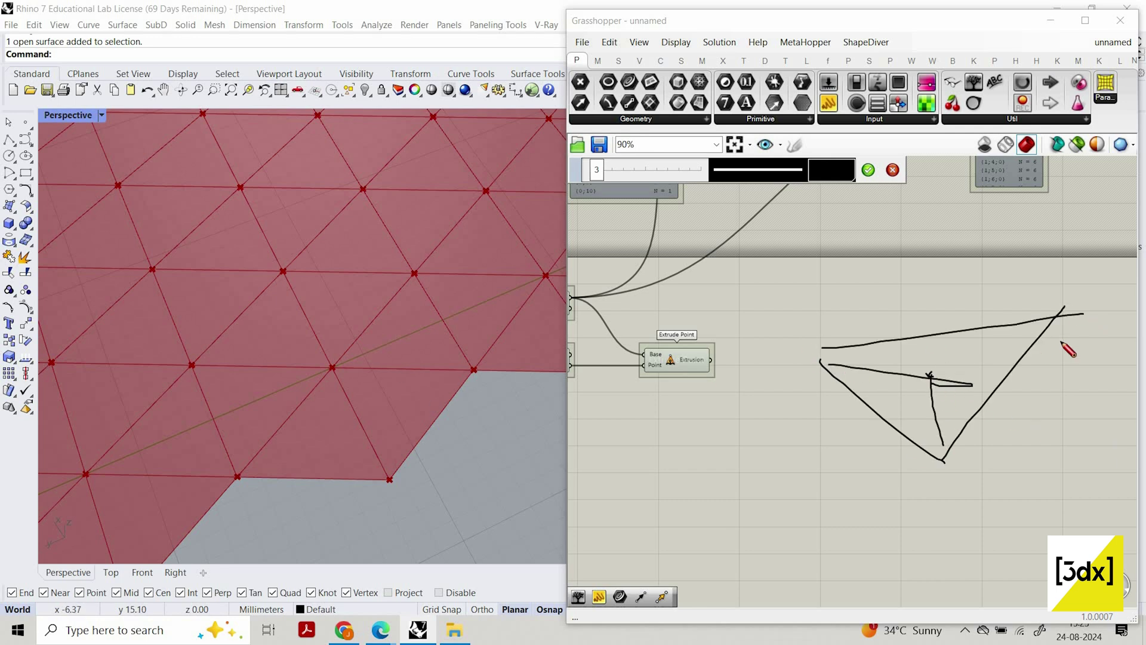
drag(1059, 326, 932, 374)
mouse_move(895, 325)
mouse_down()
mouse_move(922, 306)
mouse_move(937, 447)
mouse_move(946, 314)
mouse_move(1137, 335)
mouse_up()
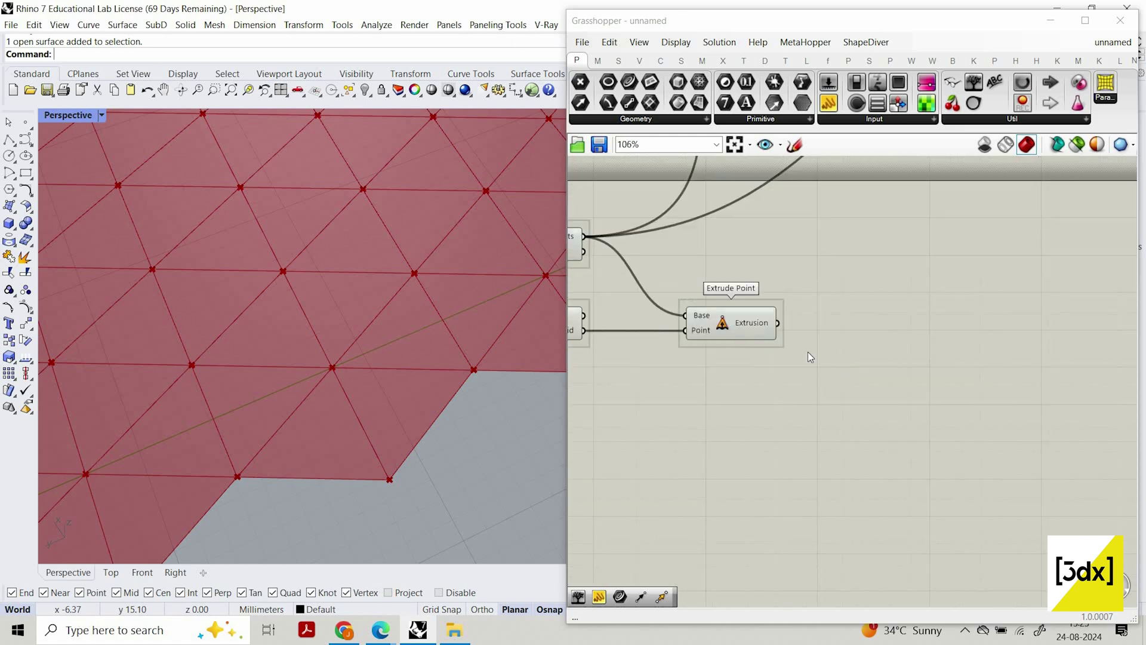
Add a Curve parameter after Extrude Point and feed it the Extrusion output
scroll(972, 375, down, 2)
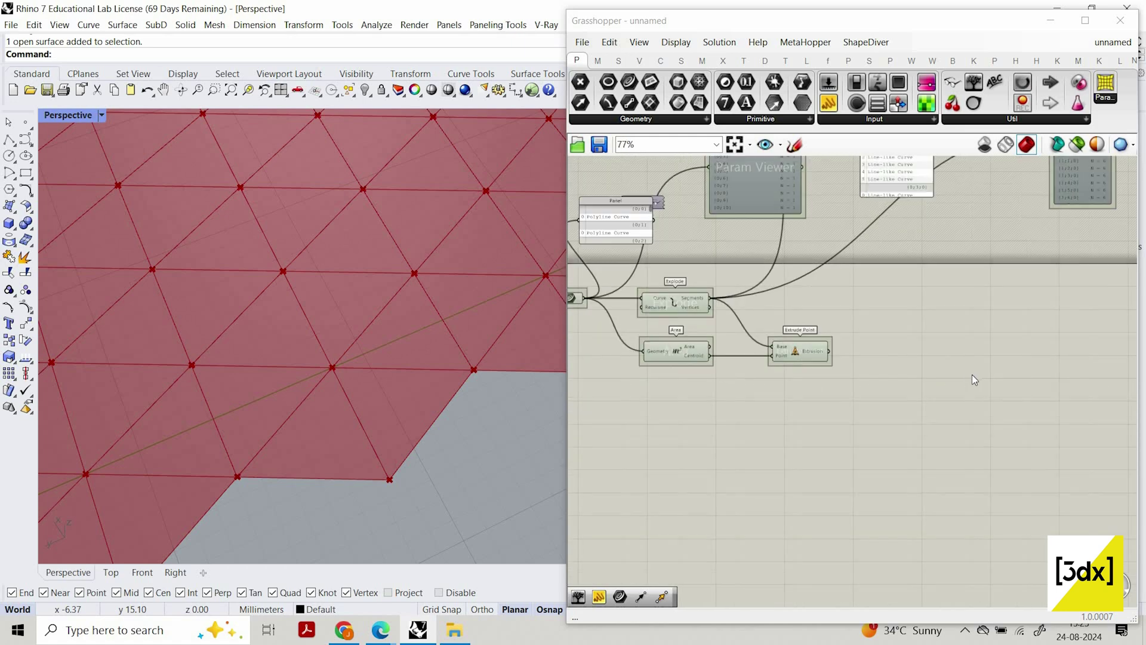
double_click(934, 375)
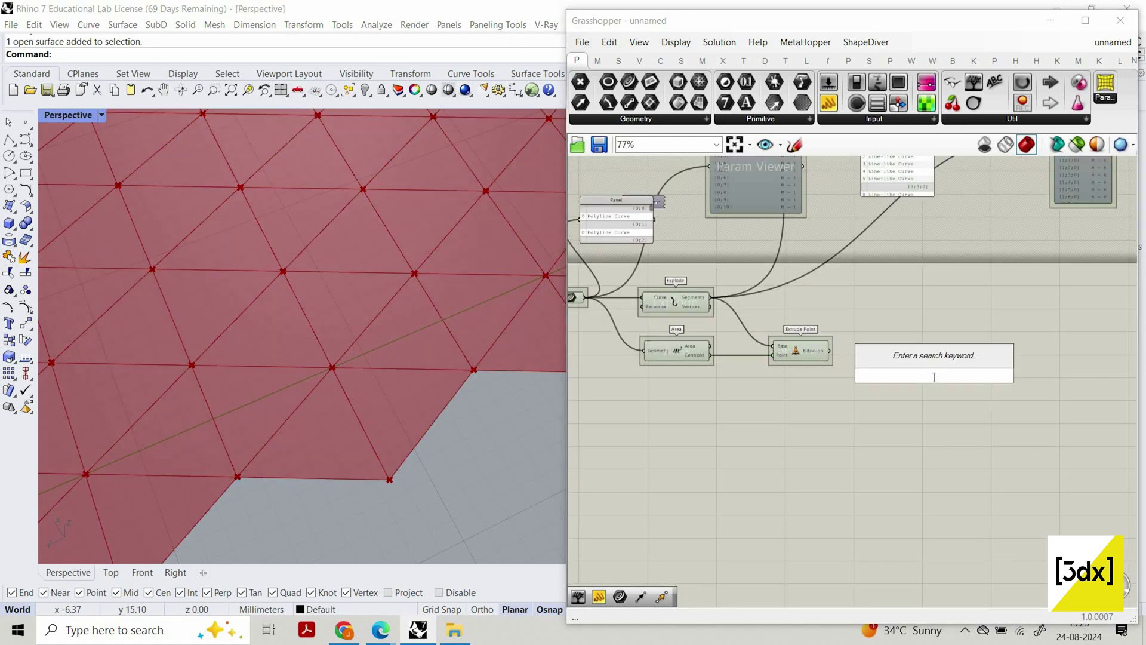
scroll(921, 373, down, 1)
double_click(921, 374)
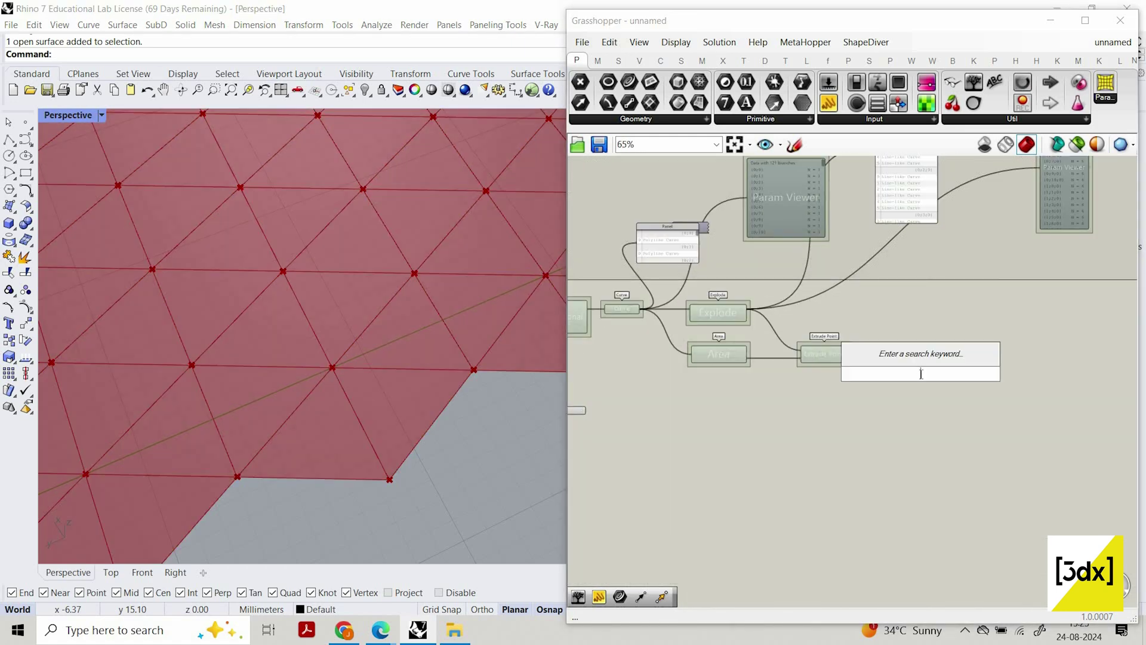
text(crv)
click(917, 358)
scroll(910, 375, up, 3)
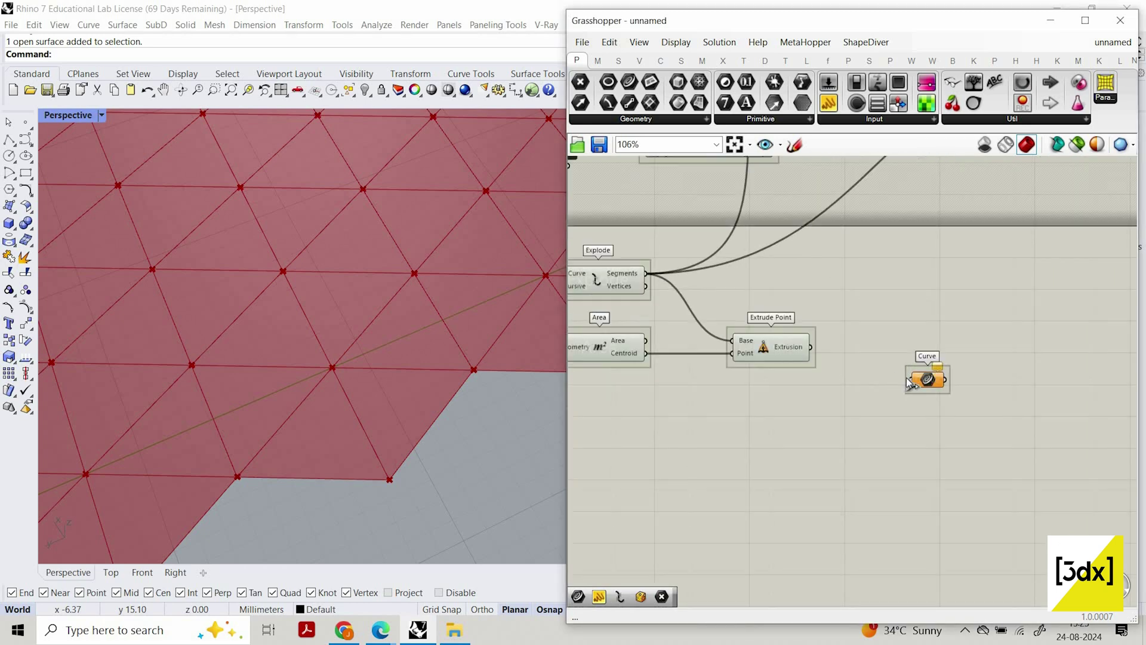
drag(810, 347, 924, 381)
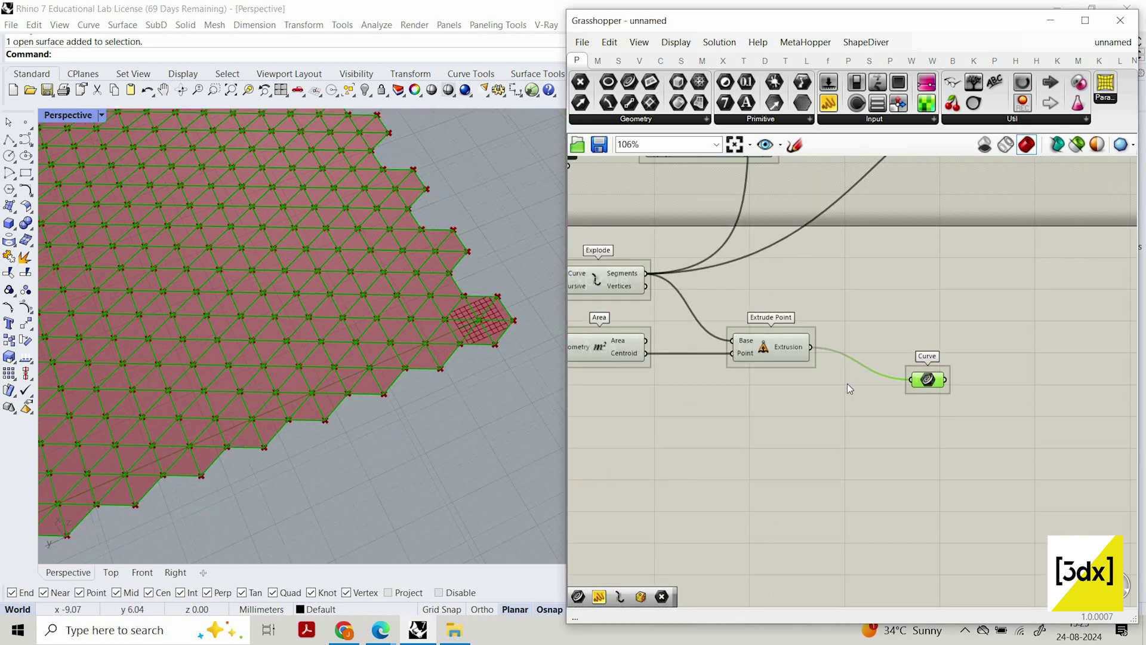
Turn off the preview of the components up to Extrude Point and move the new Curve parameter slightly higher
scroll(869, 336, down, 4)
drag(847, 392, 593, 251)
middle_click(646, 251)
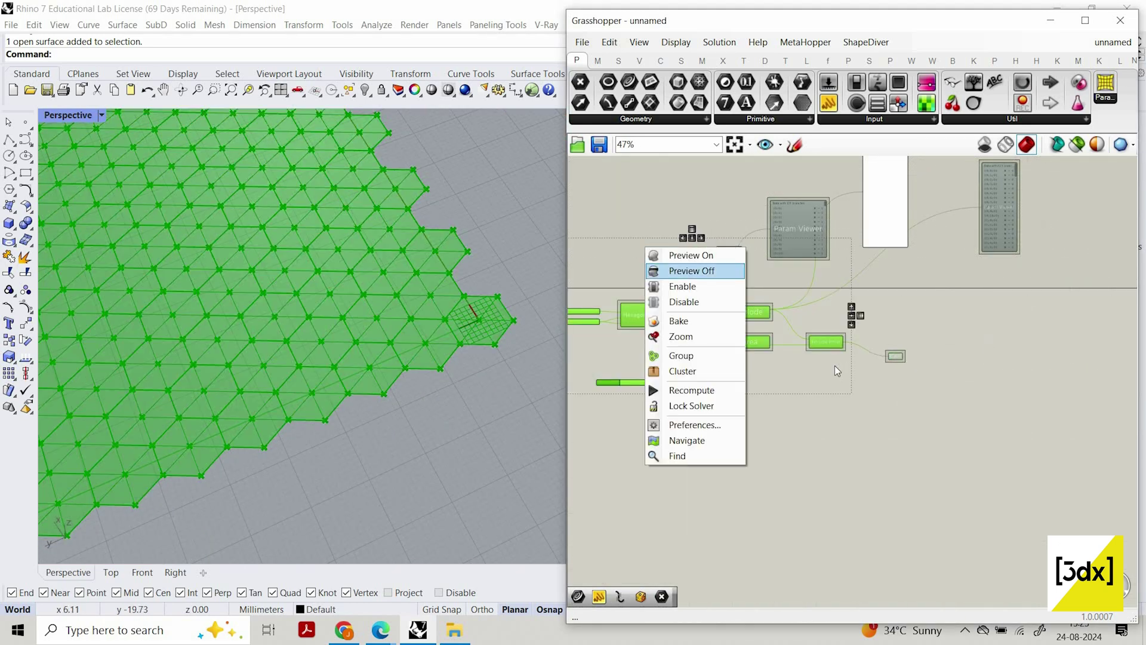
click(671, 271)
scroll(987, 341, up, 4)
scroll(784, 327, up, 3)
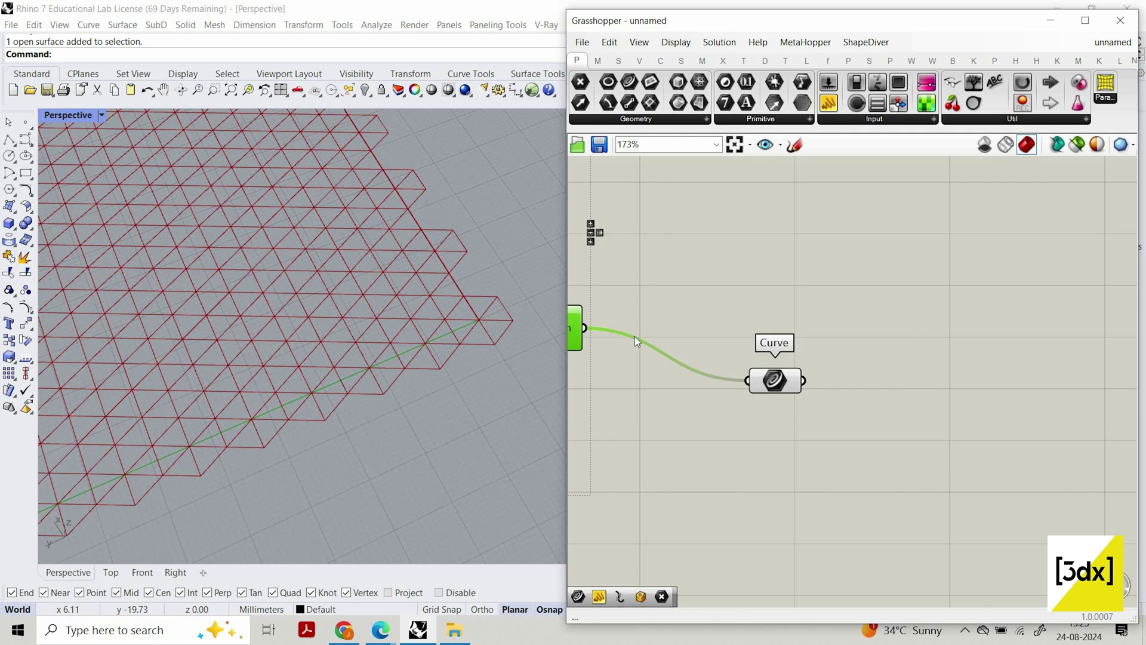
drag(771, 381, 789, 340)
Duplicate the Explode, Area and Extrude Point components as one set
scroll(832, 363, down, 5)
scroll(928, 367, up, 3)
right_drag(969, 413, 819, 393)
scroll(819, 393, down, 1)
scroll(708, 289, down, 1)
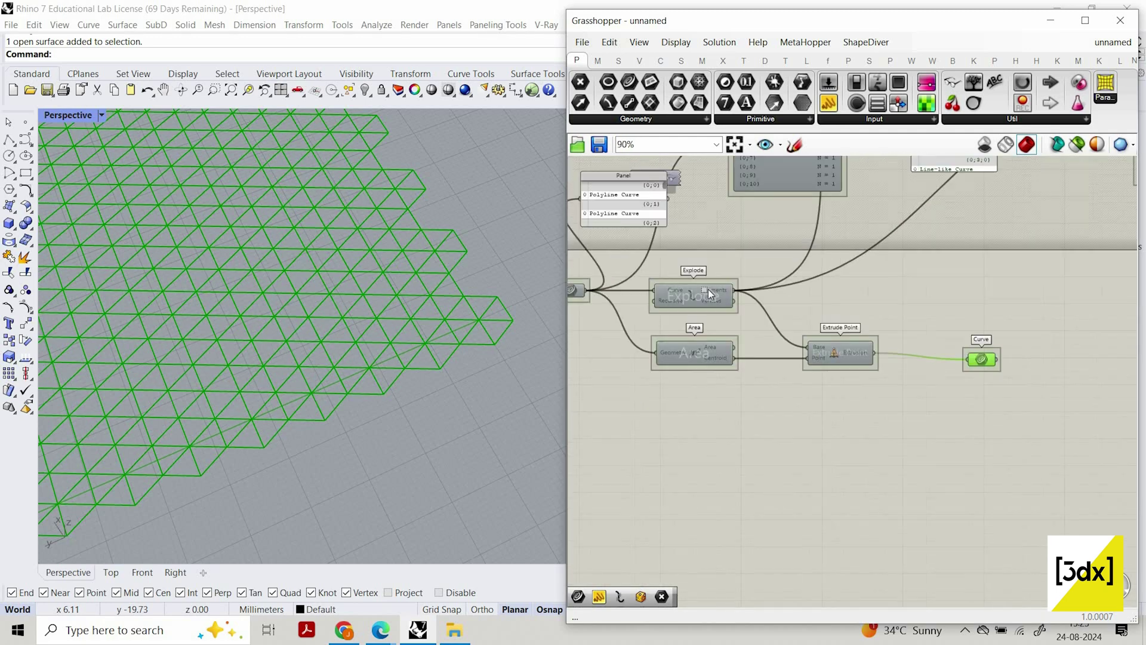
drag(819, 393, 697, 285)
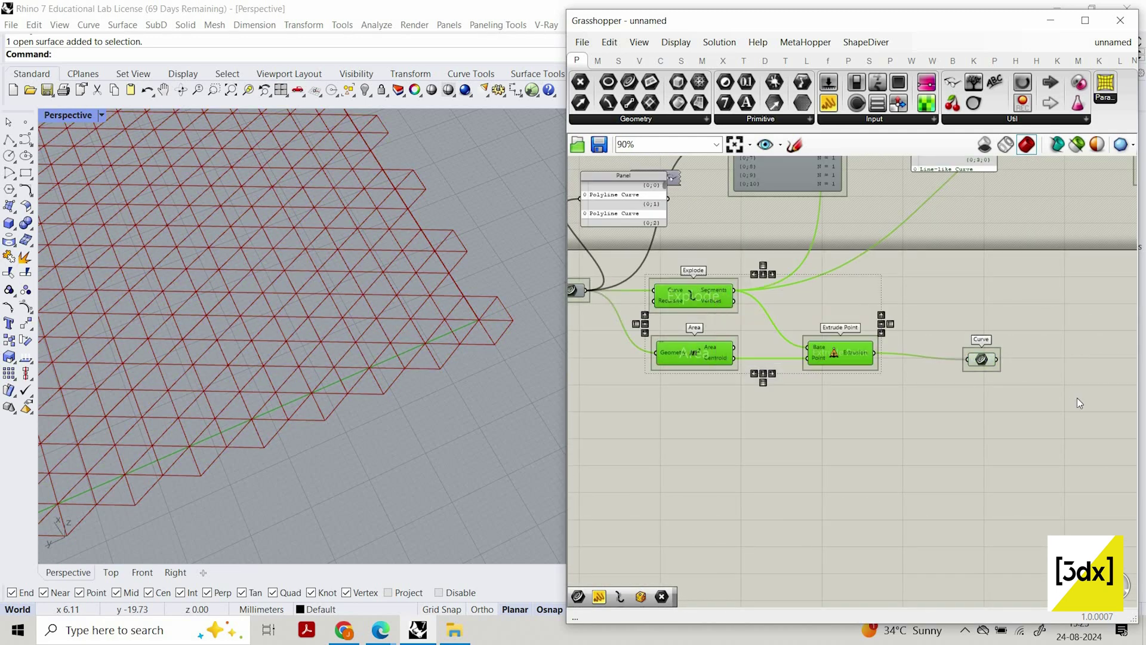
key(ctrl+v)
Connect the new Curve parameter to the copied Explode's Curve input and the copied Area's Geometry input
scroll(959, 376, down, 3)
scroll(1029, 403, up, 3)
scroll(1009, 397, down, 3)
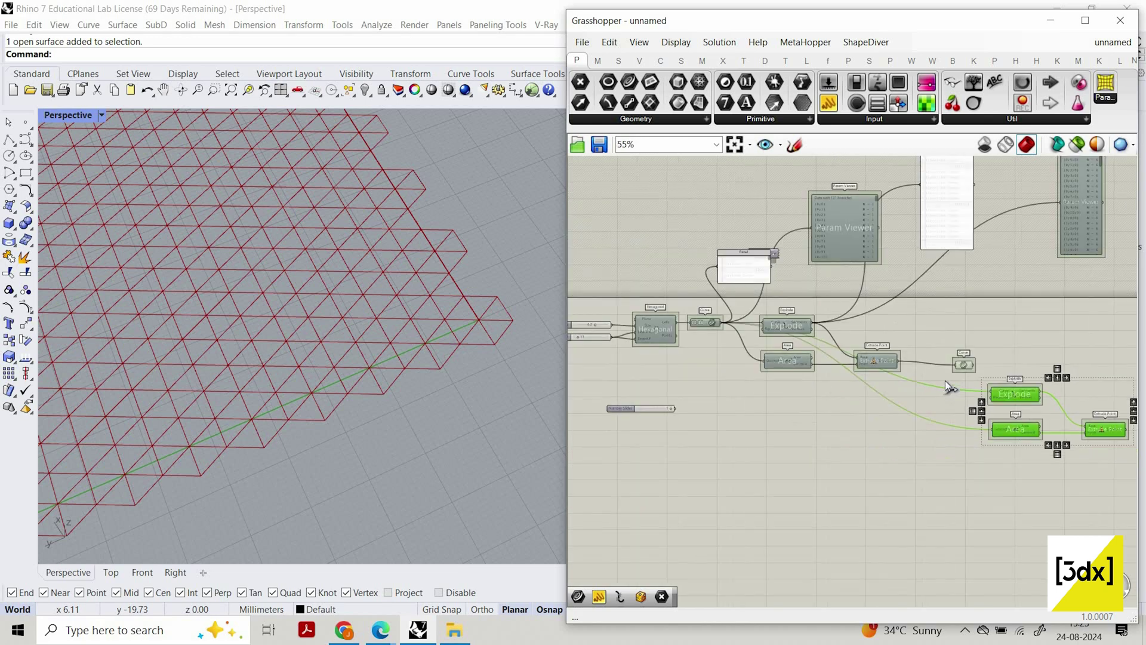
scroll(944, 381, up, 5)
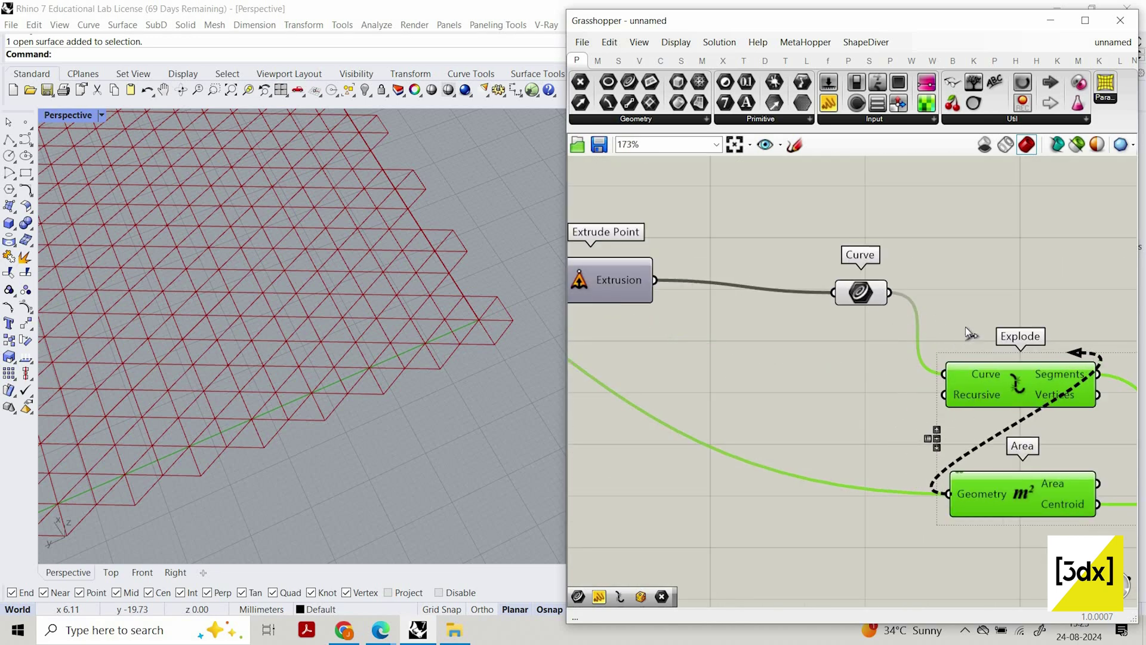
scroll(965, 327, down, 2)
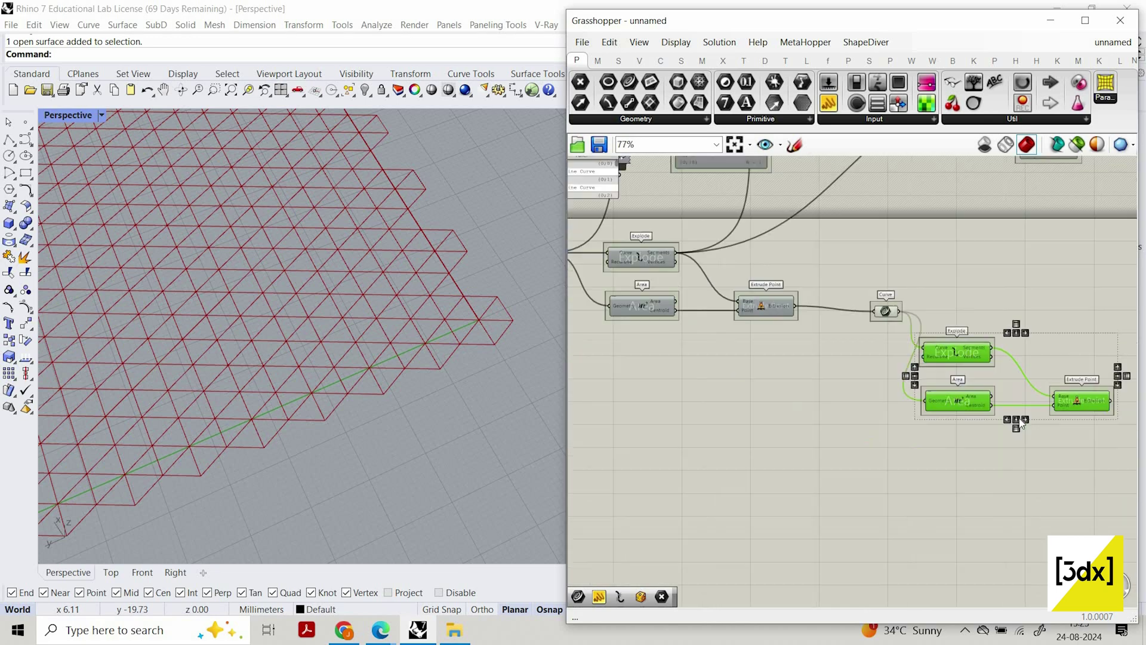
Turn on the preview of the copied Extrude Point and inspect its surfaces up close
scroll(1037, 307, up, 3)
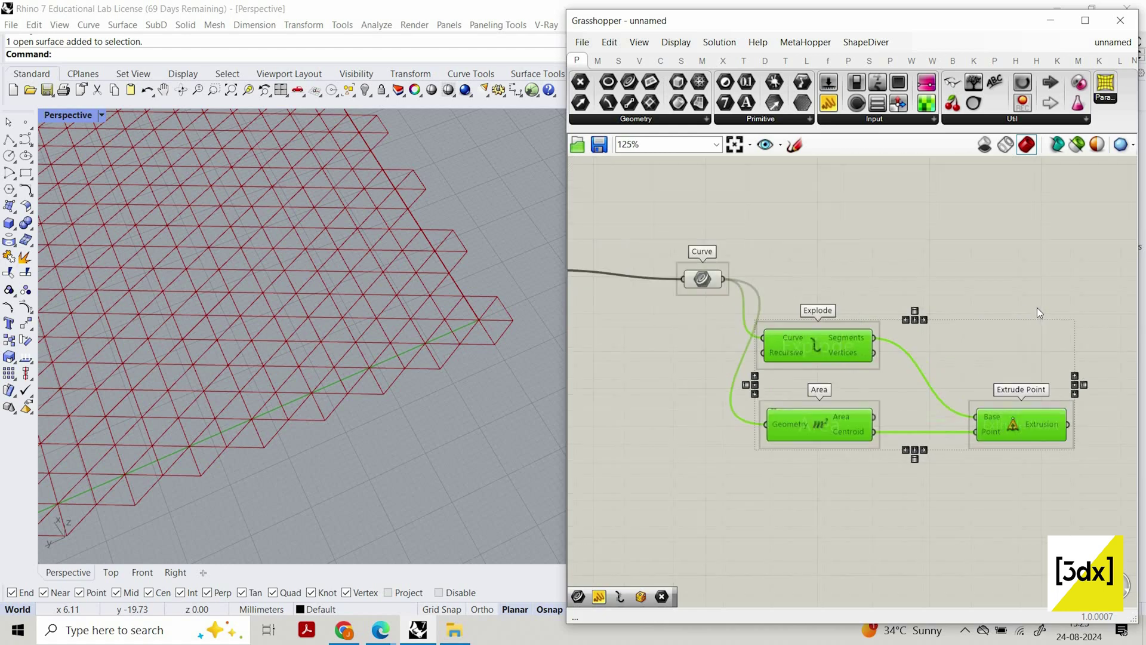
right_click(1020, 307)
click(1037, 314)
scroll(458, 306, up, 3)
right_drag(458, 305, 419, 330)
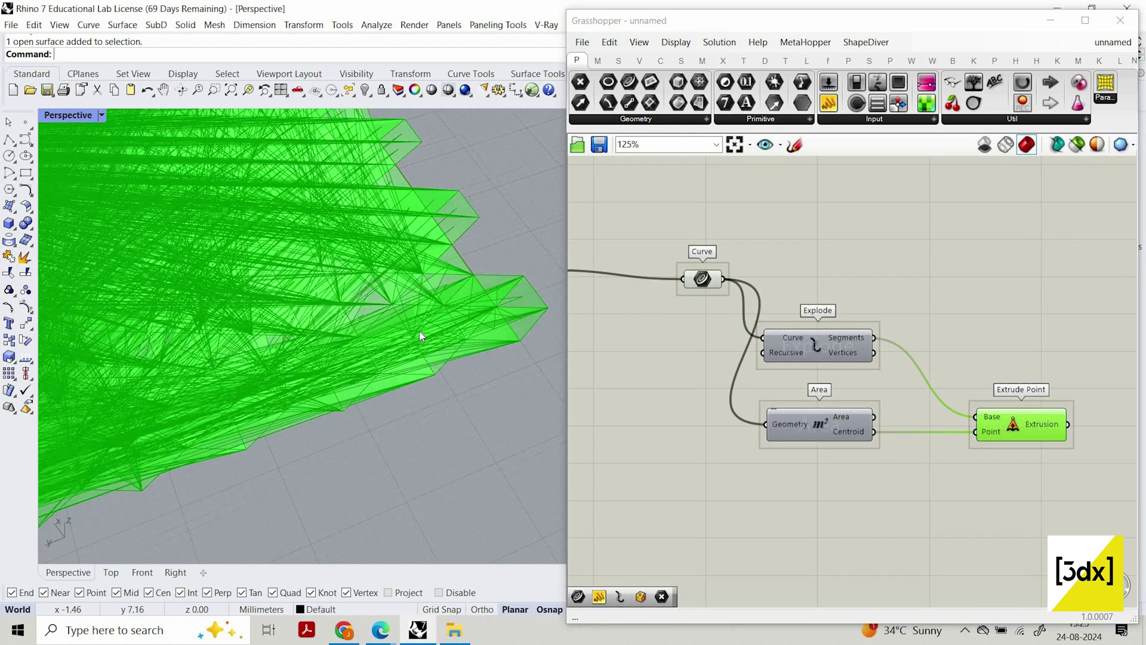
scroll(419, 330, down, 3)
scroll(446, 365, up, 3)
scroll(395, 317, down, 2)
scroll(396, 317, up, 2)
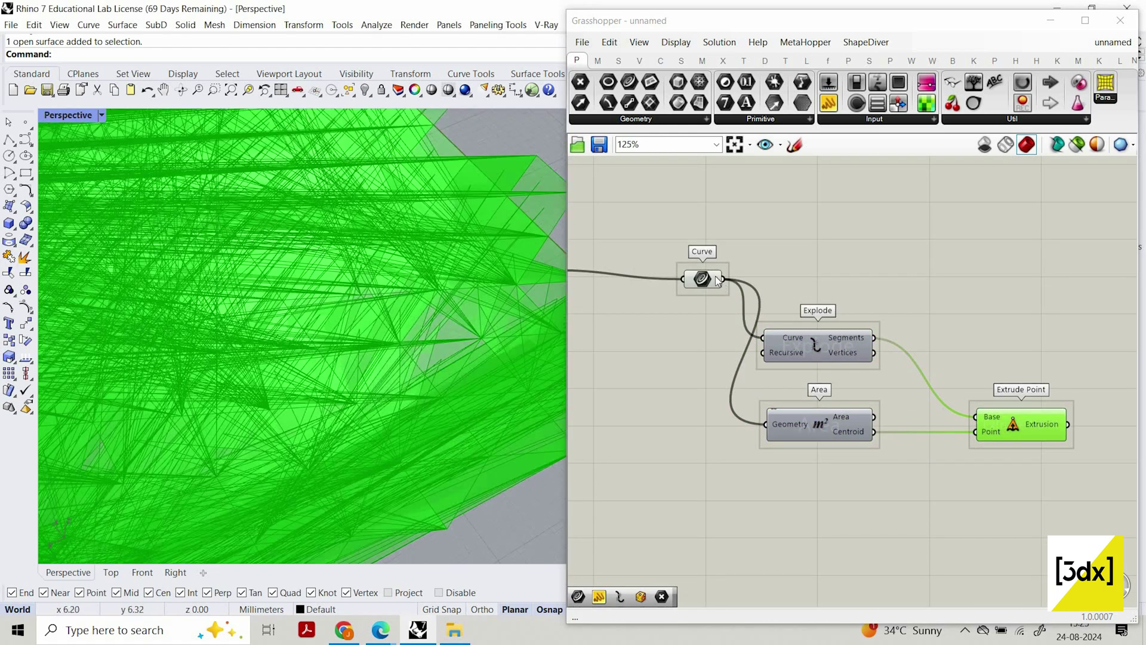
Graft the data in the Curve parameter feeding the copied Explode and Area, and check the subdivided triangles
right_click(702, 278)
click(743, 412)
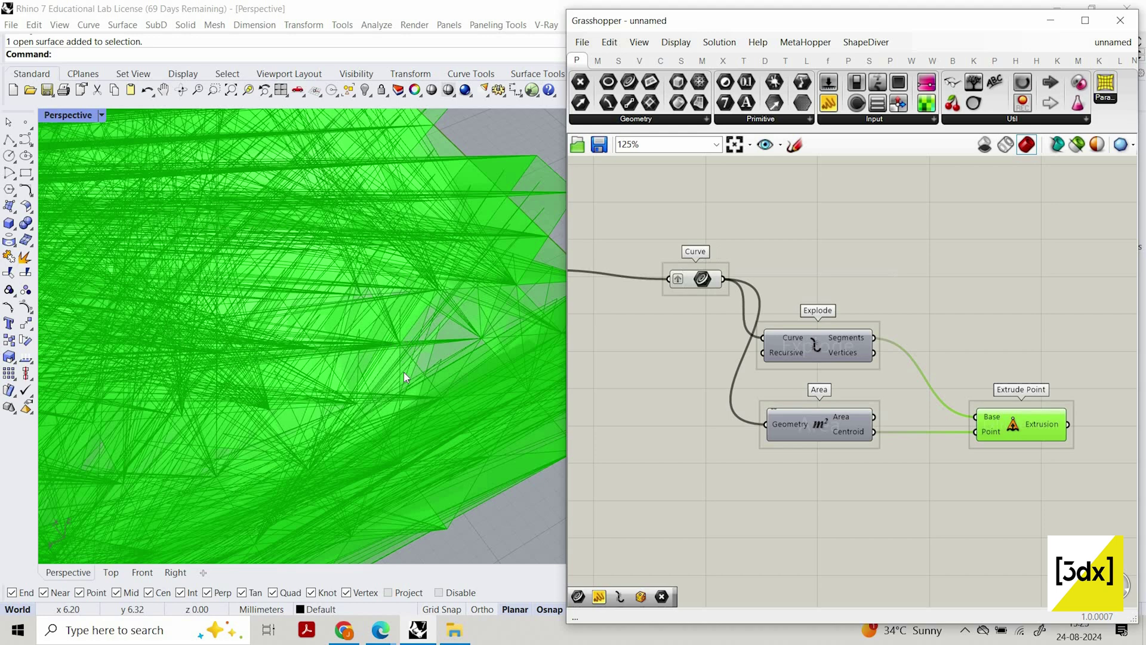
scroll(448, 398, up, 6)
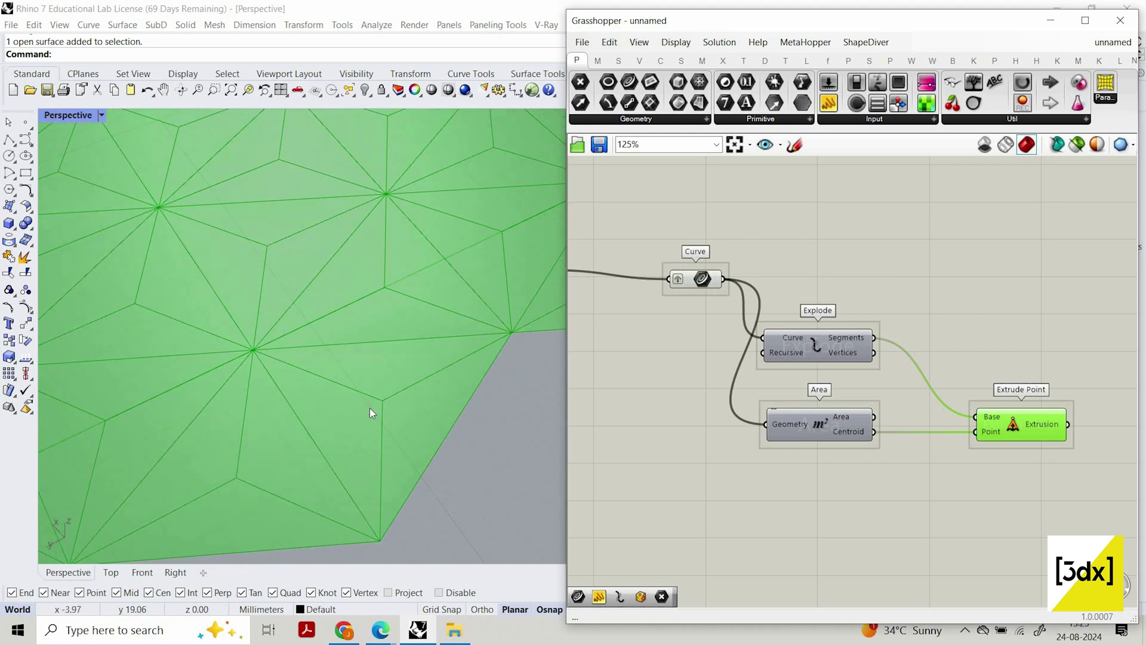
scroll(400, 406, down, 4)
scroll(407, 469, up, 2)
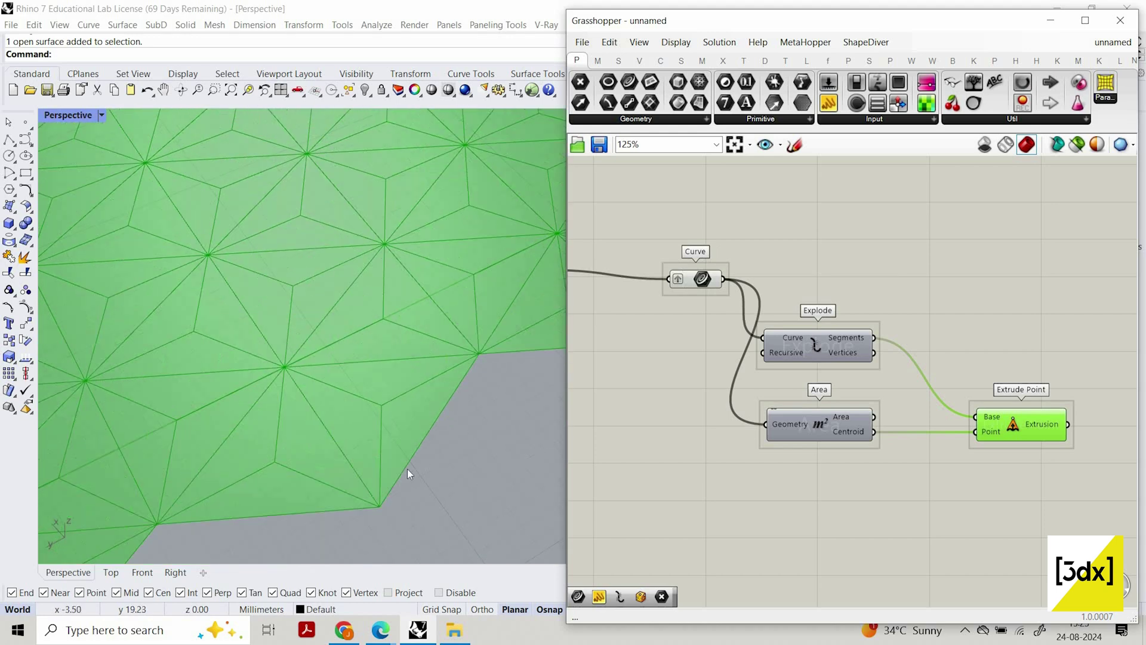
scroll(793, 383, down, 4)
scroll(1012, 427, up, 2)
Duplicate the grafted Curve, Explode, Area and Extrude Point set and connect the previous Extrusion output to its Curve parameter
mouse_move(939, 466)
mouse_down()
mouse_move(750, 348)
mouse_move(736, 318)
mouse_move(952, 454)
mouse_up()
drag(749, 324, 967, 462)
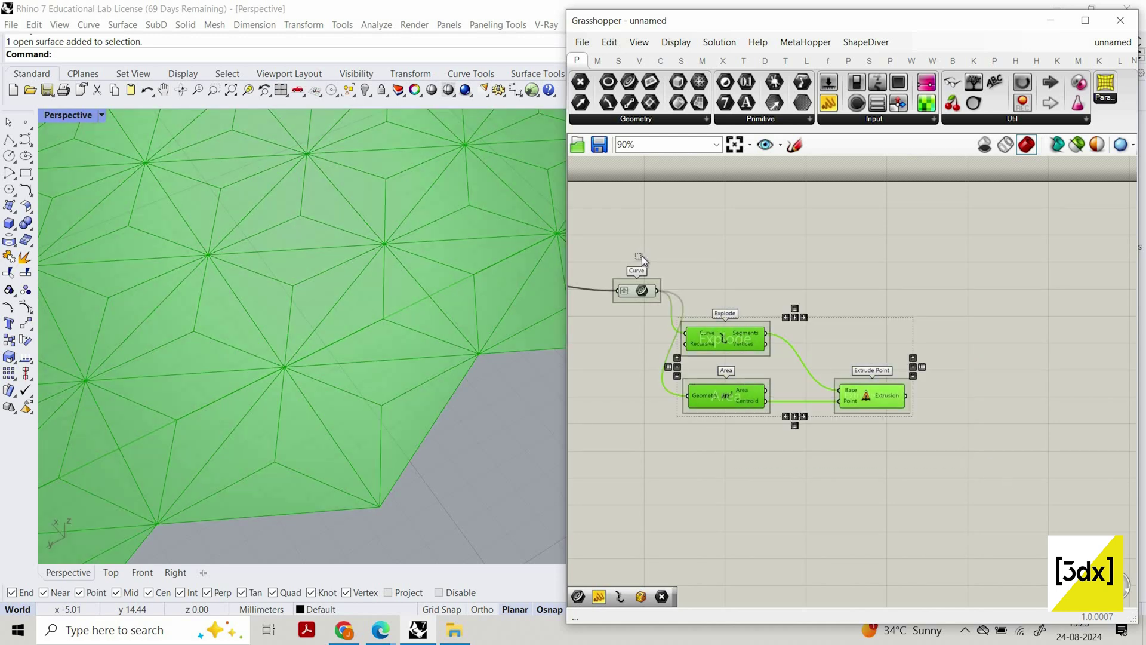
drag(643, 256, 966, 454)
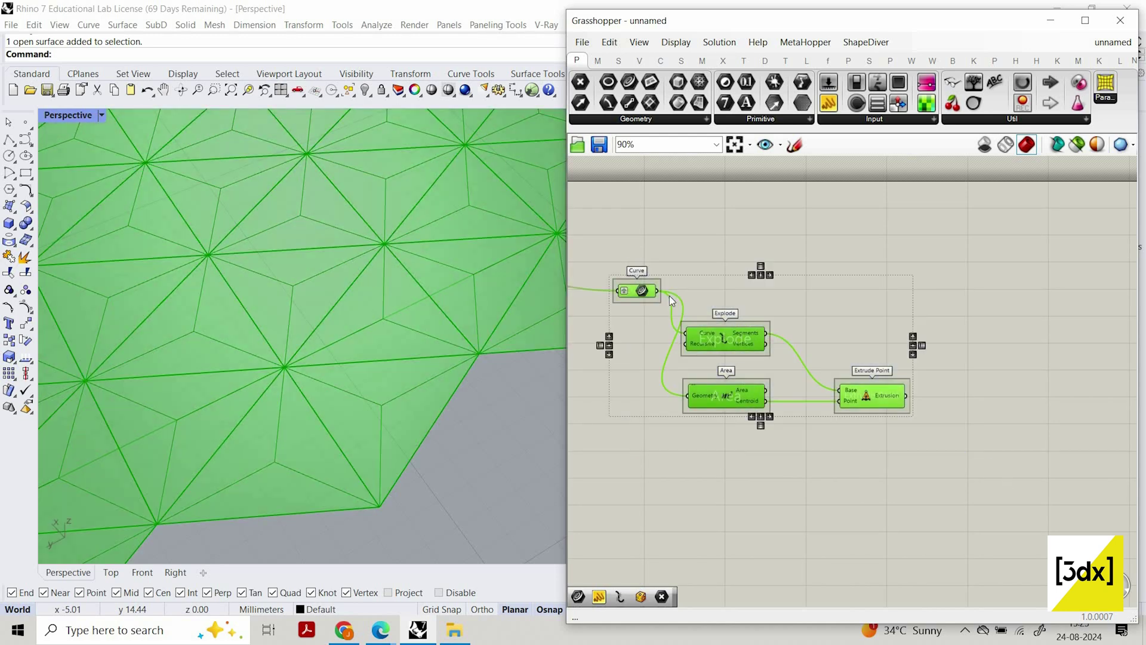
alt+drag(751, 328, 1117, 450)
scroll(888, 394, up, 2)
drag(912, 396, 1029, 421)
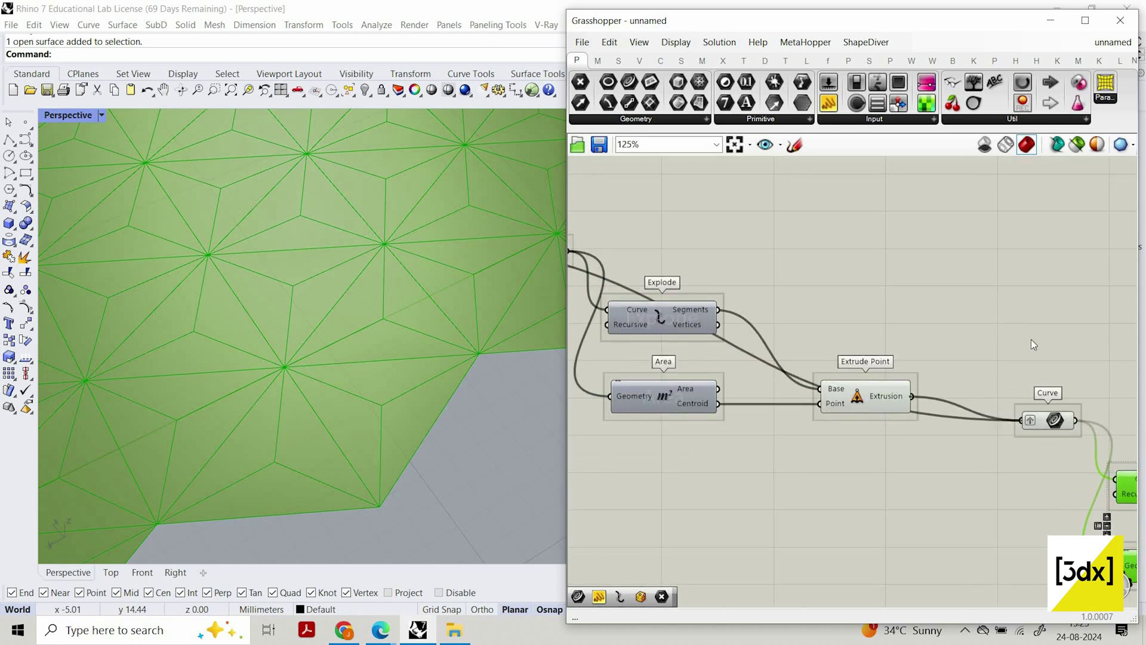
scroll(429, 426, up, 3)
scroll(430, 430, down, 4)
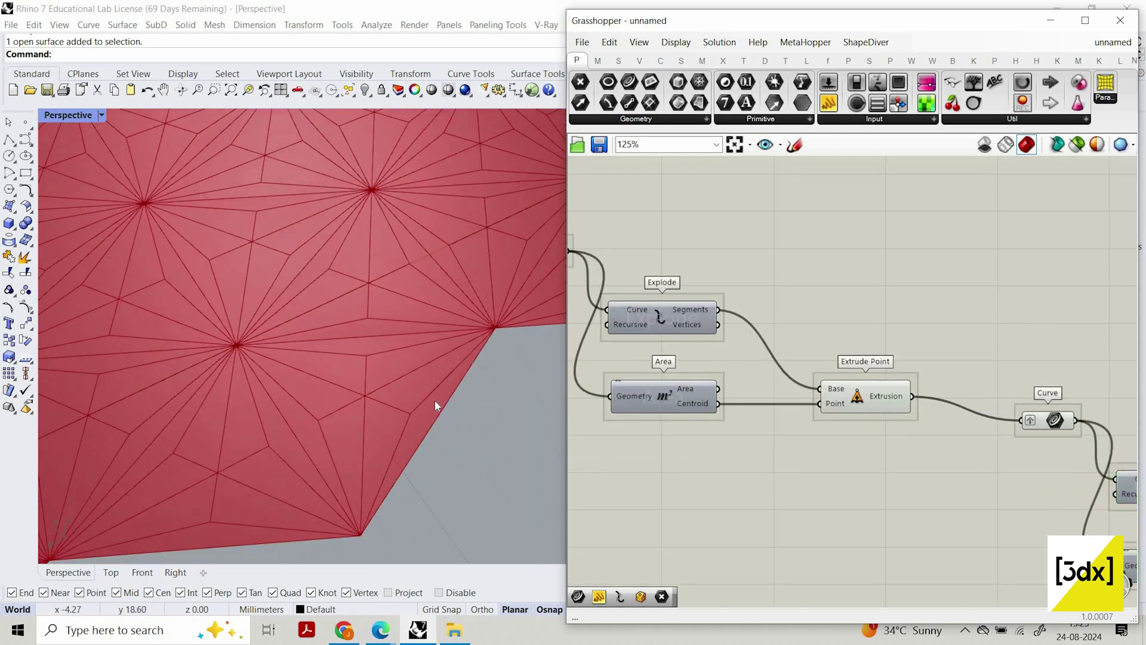
Move the last duplicated Curve, Explode, Area and Extrude Point set closer to the preceding Extrude Point and check its subdivided surfaces
scroll(615, 377, down, 5)
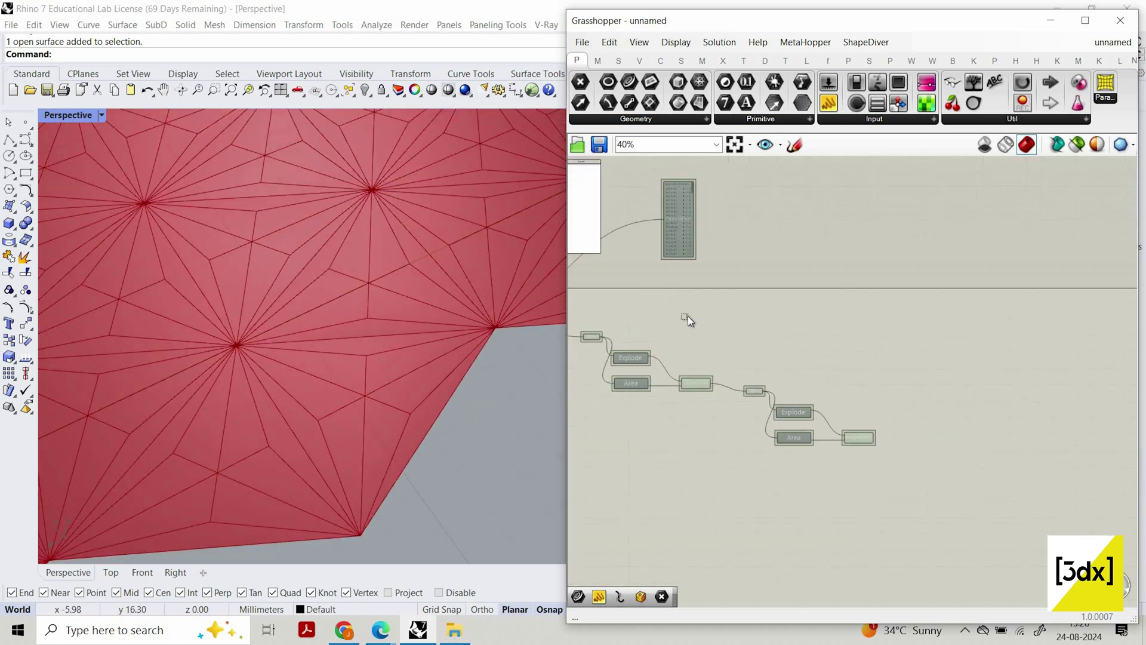
scroll(821, 430, up, 3)
drag(911, 497, 691, 319)
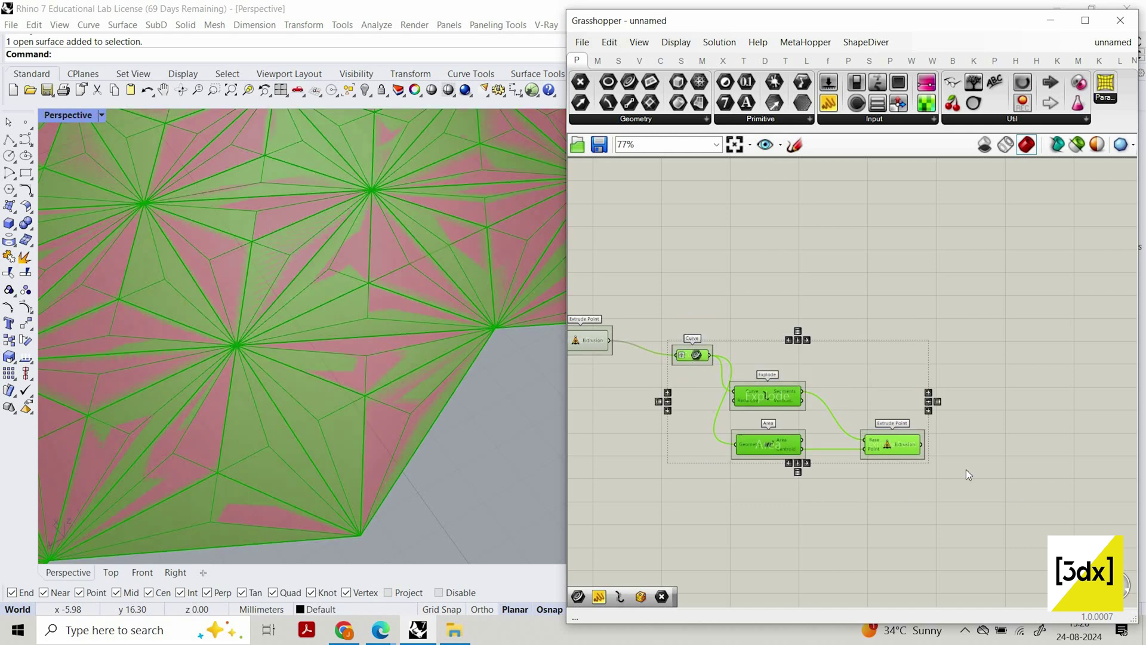
key(ctrl+v)
scroll(934, 457, up, 3)
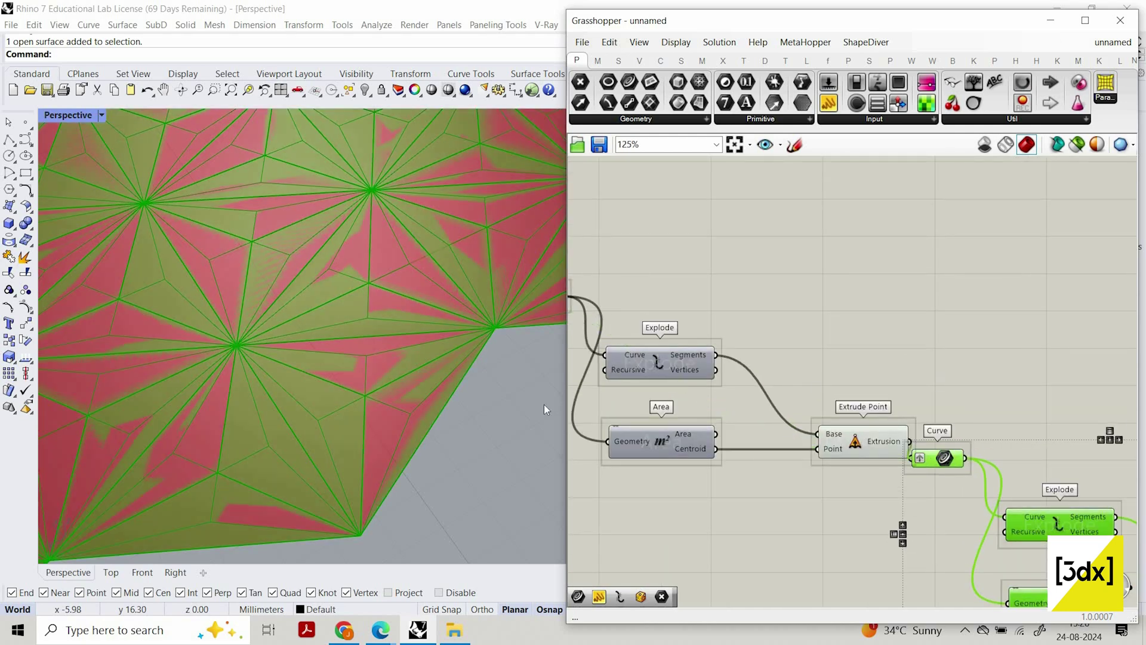
scroll(450, 347, down, 10)
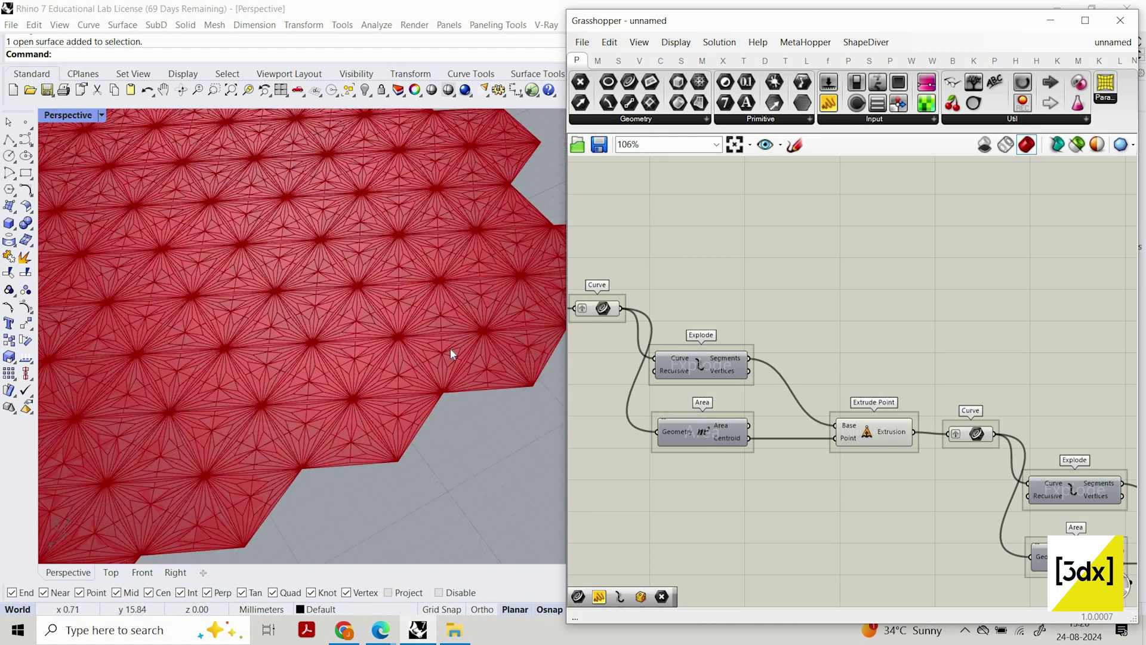
Delete the last set's Extrude Point, Explode and Area components, keeping only its grafted Curve parameter
scroll(450, 348, up, 6)
scroll(811, 368, down, 5)
drag(1029, 483, 812, 364)
key(Delete)
scroll(737, 357, up, 5)
drag(866, 454, 765, 368)
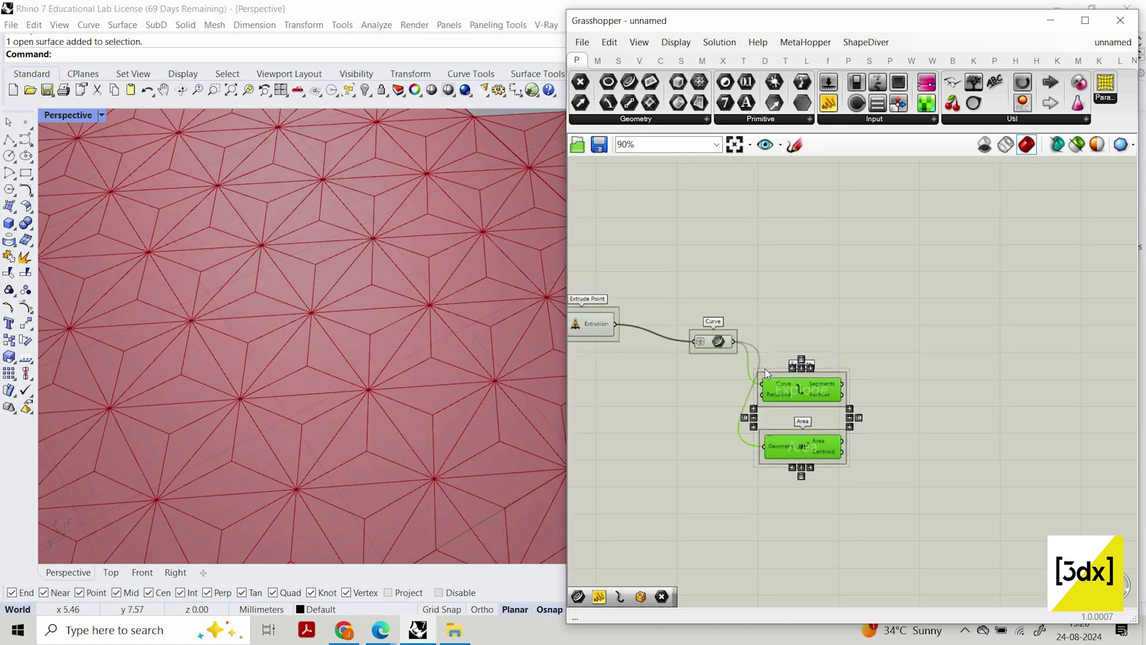
key(Delete)
Place the remaining Curve parameter in line with the last Extrude Point's Extrusion output and check the previewed triangles
scroll(850, 400, down, 5)
scroll(769, 375, up, 5)
scroll(937, 428, down, 5)
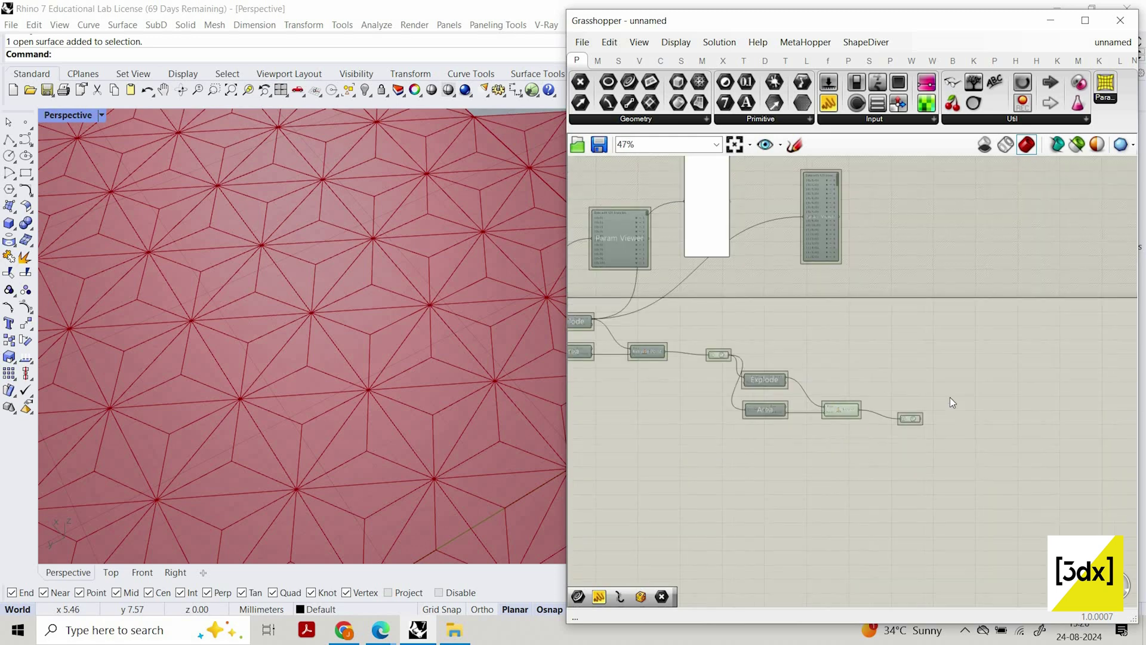
scroll(877, 410, up, 5)
click(969, 429)
drag(962, 413, 950, 410)
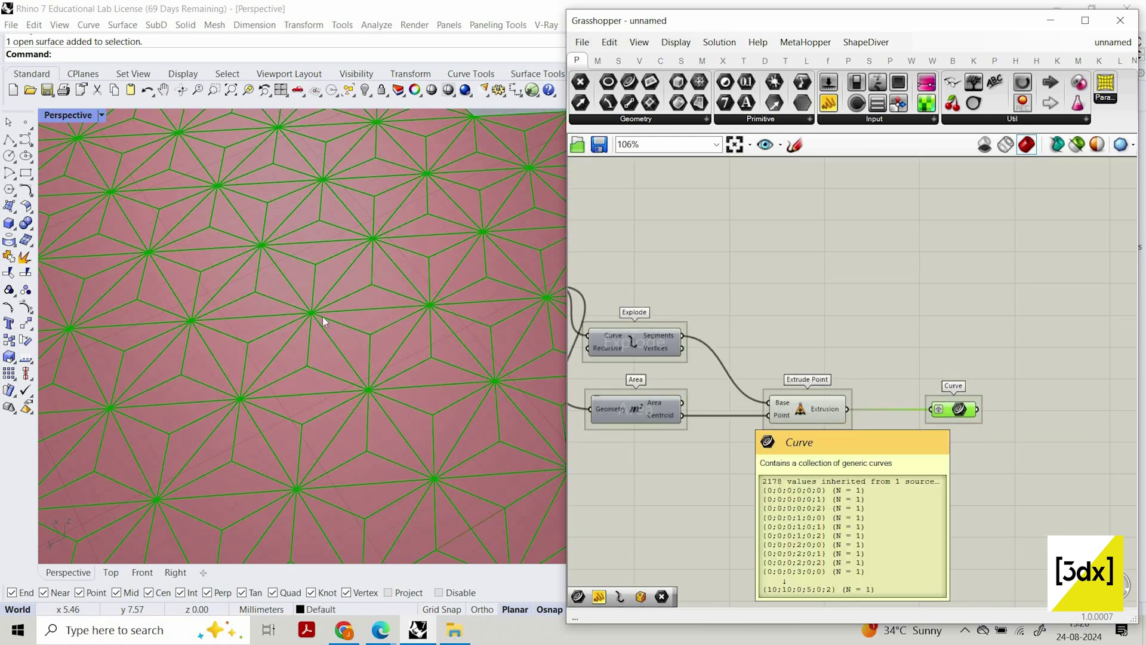
scroll(381, 422, down, 7)
scroll(377, 385, up, 3)
right_drag(384, 391, 385, 352)
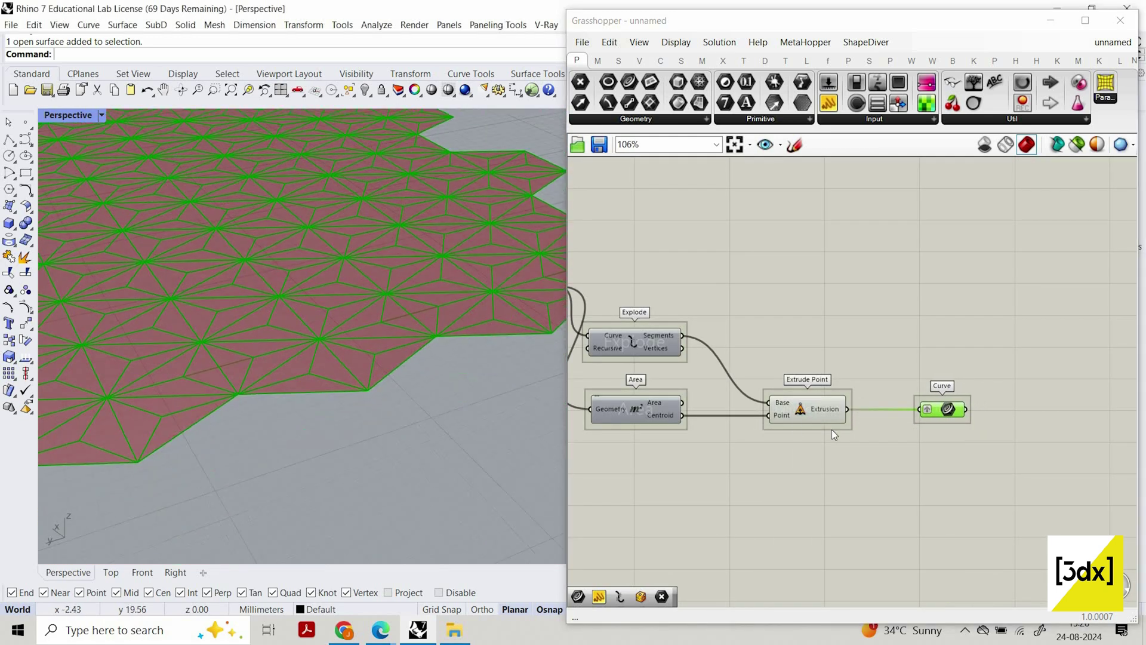
Add a Move component below the last Extrude Point and connect Area's Centroid output to its Geometry input
right_drag(701, 482, 730, 490)
scroll(730, 418, up, 2)
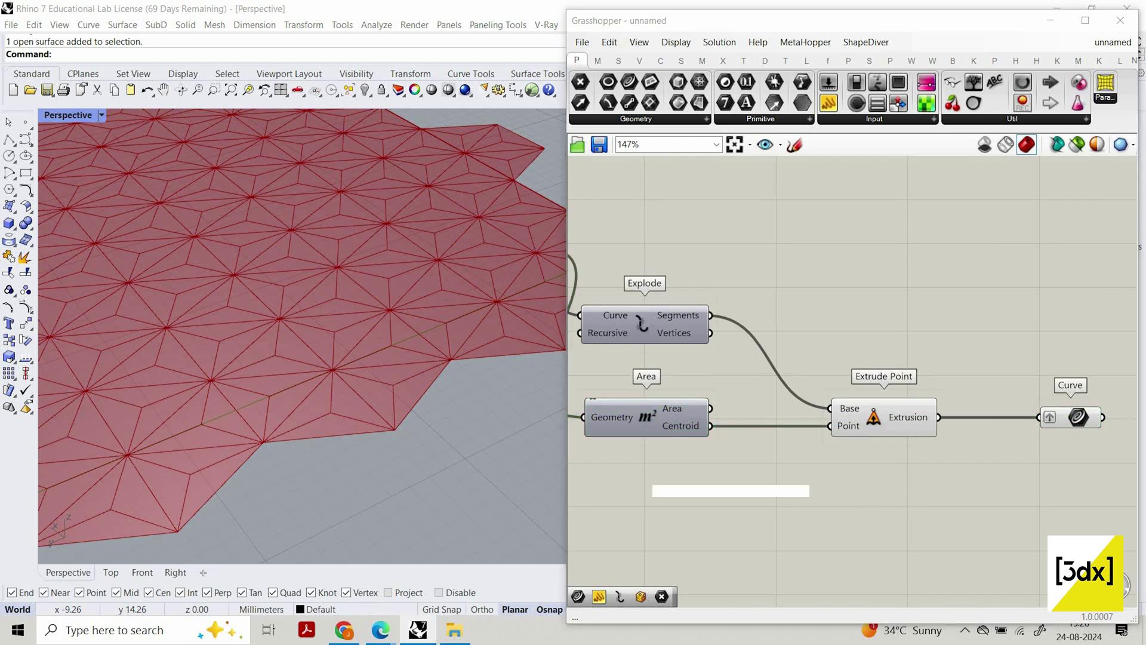
double_click(730, 491)
text(move)
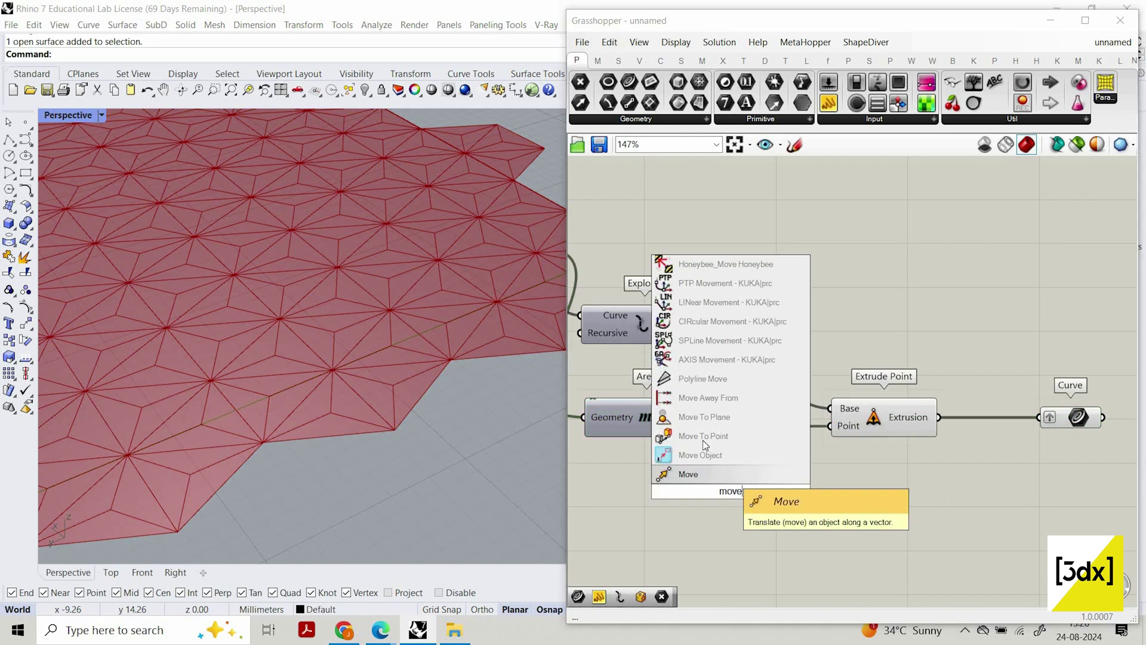
click(727, 475)
drag(710, 426, 664, 481)
drag(730, 495, 828, 494)
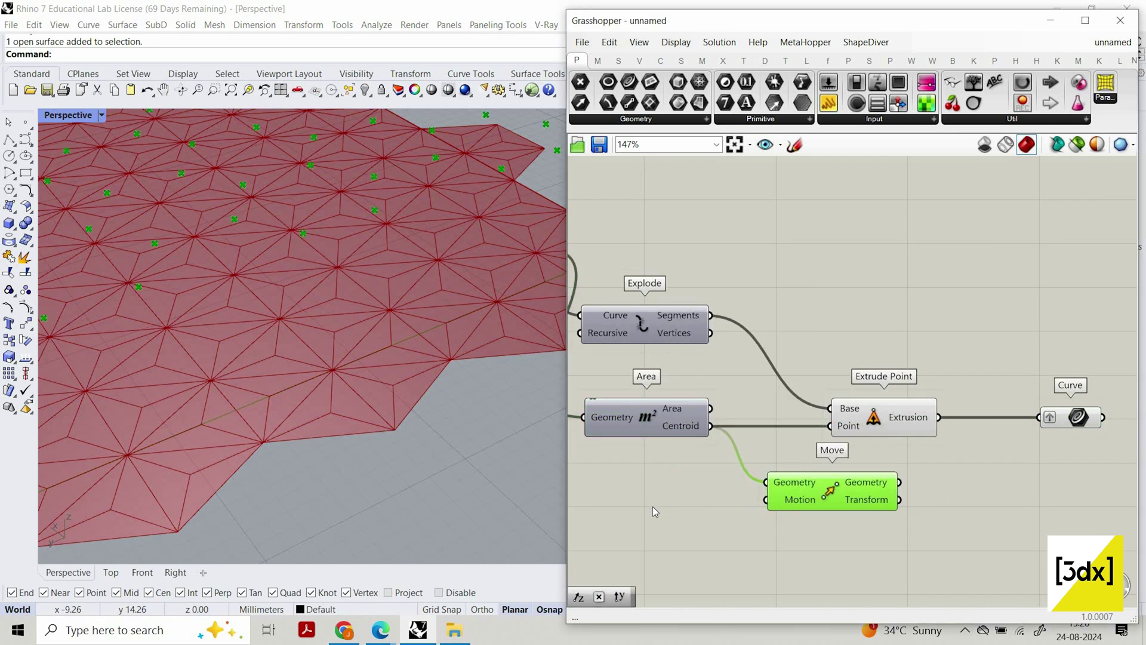
Add a Unit Z component, connect its Unit vector to Move's Motion input, and place it below Area
scroll(653, 507, down, 1)
right_drag(653, 507, 724, 505)
double_click(653, 505)
text(unit z)
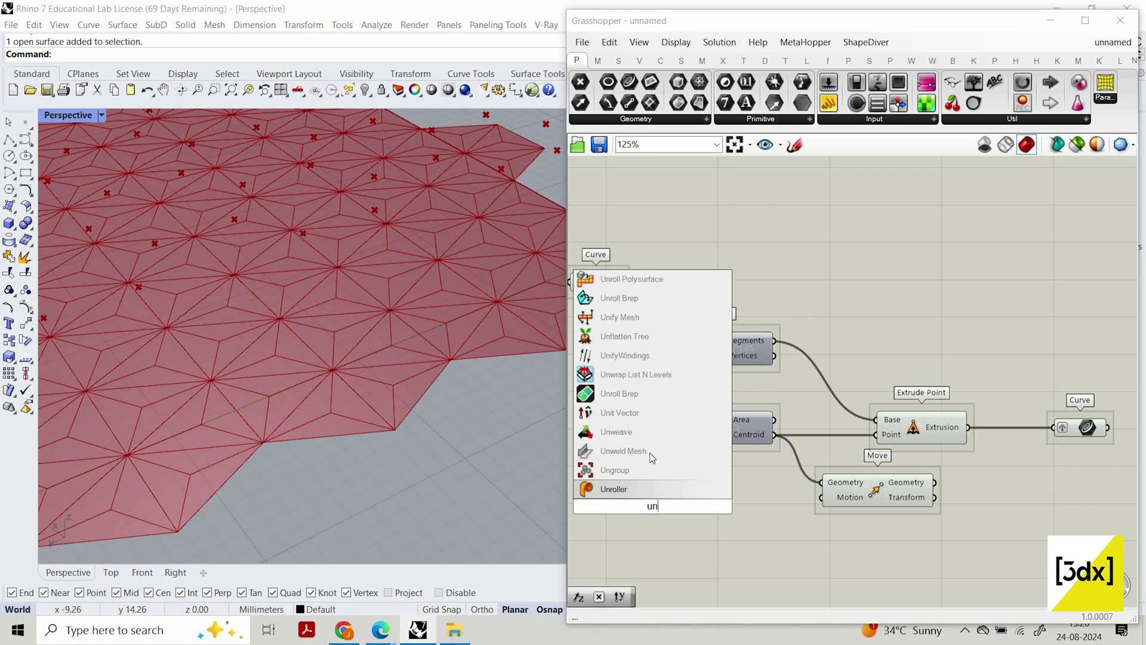
key(Return)
scroll(740, 515, down, 3)
drag(759, 494, 783, 498)
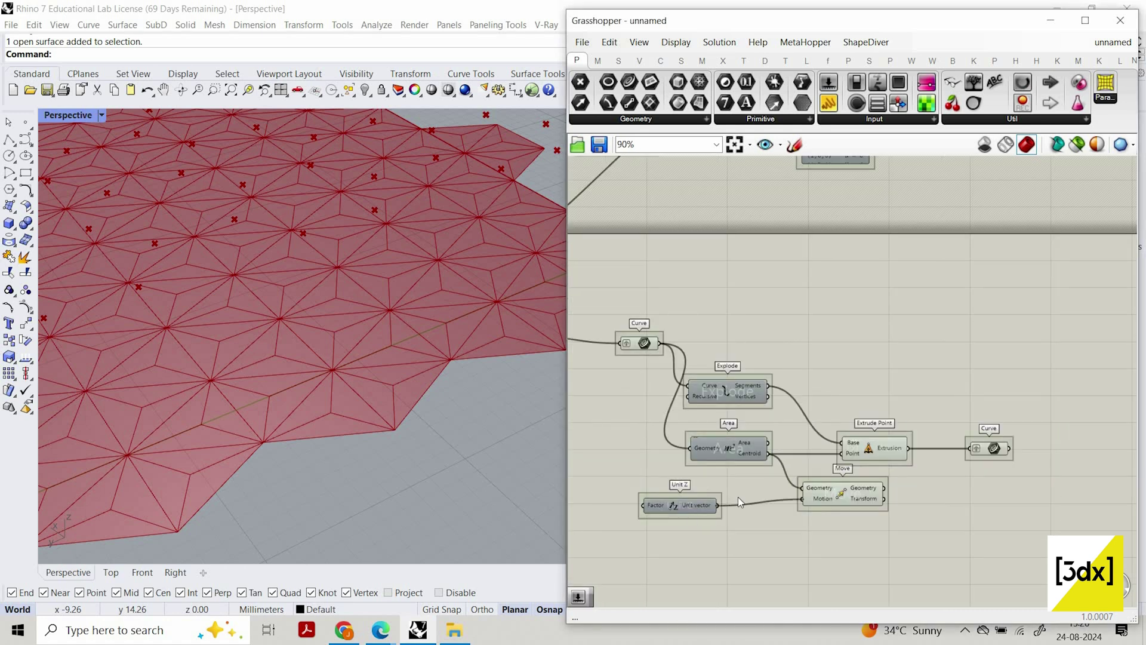
click(731, 494)
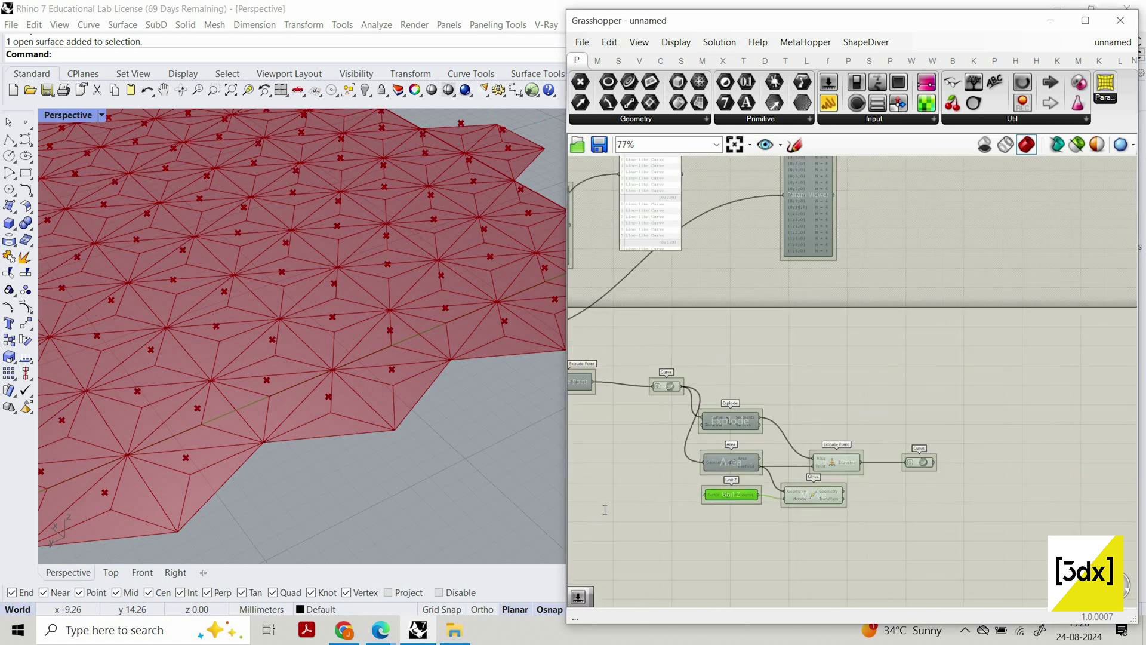
Add a number slider set to 1.5 and connect it to Unit Z's Factor input
scroll(600, 508, up, 2)
double_click(600, 508)
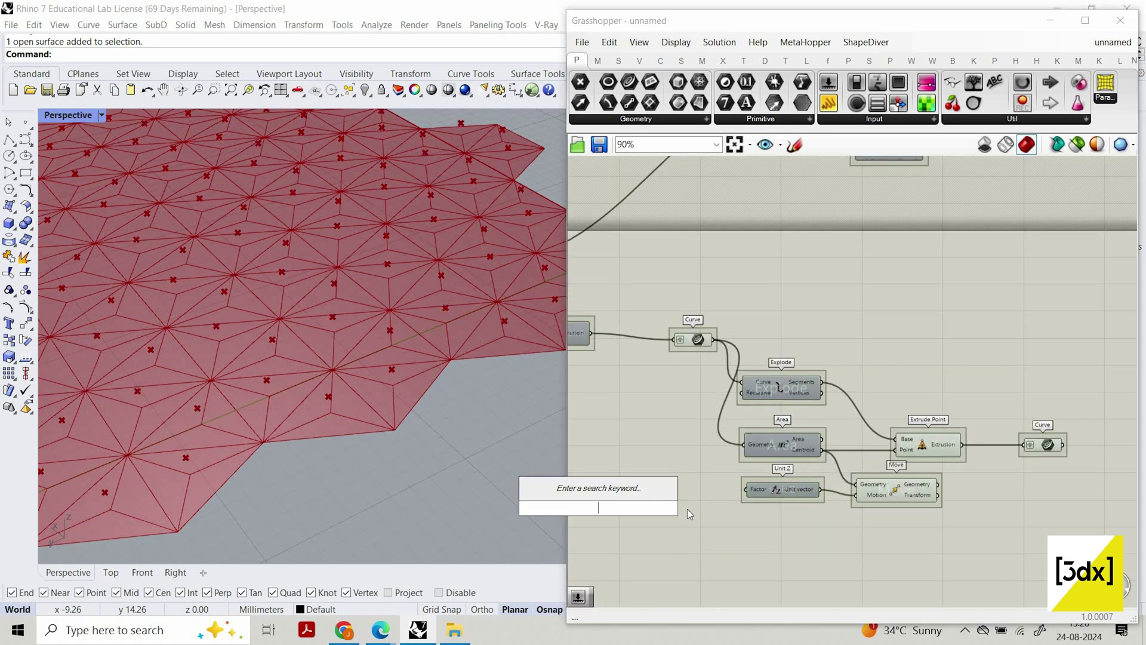
text(1.5)
key(Return)
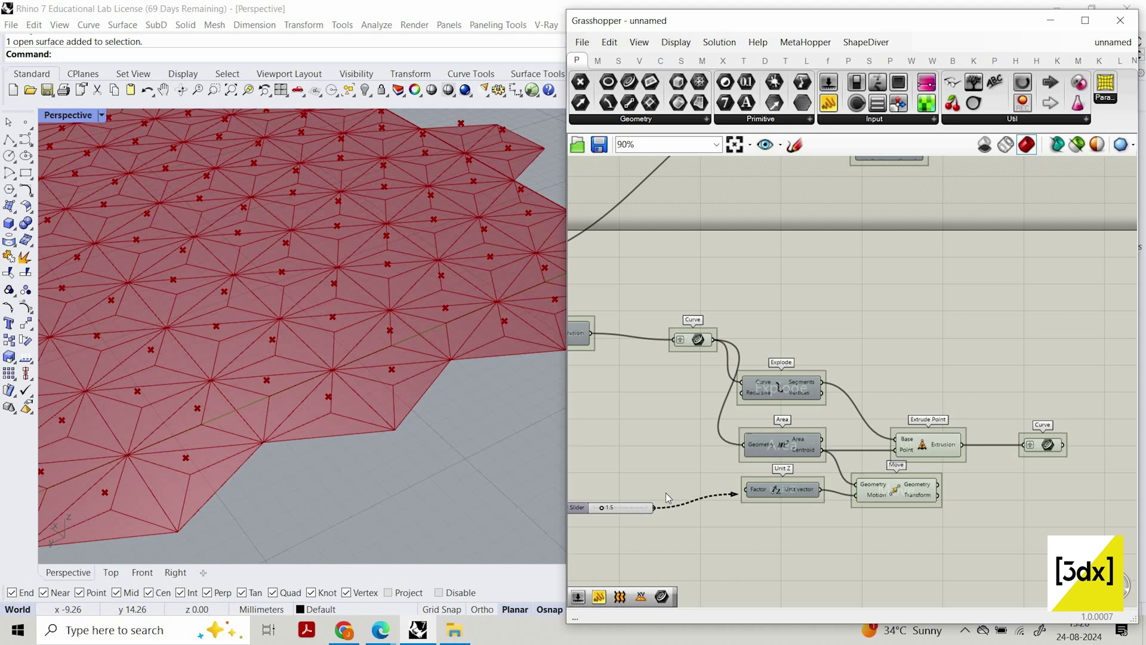
drag(667, 493, 695, 490)
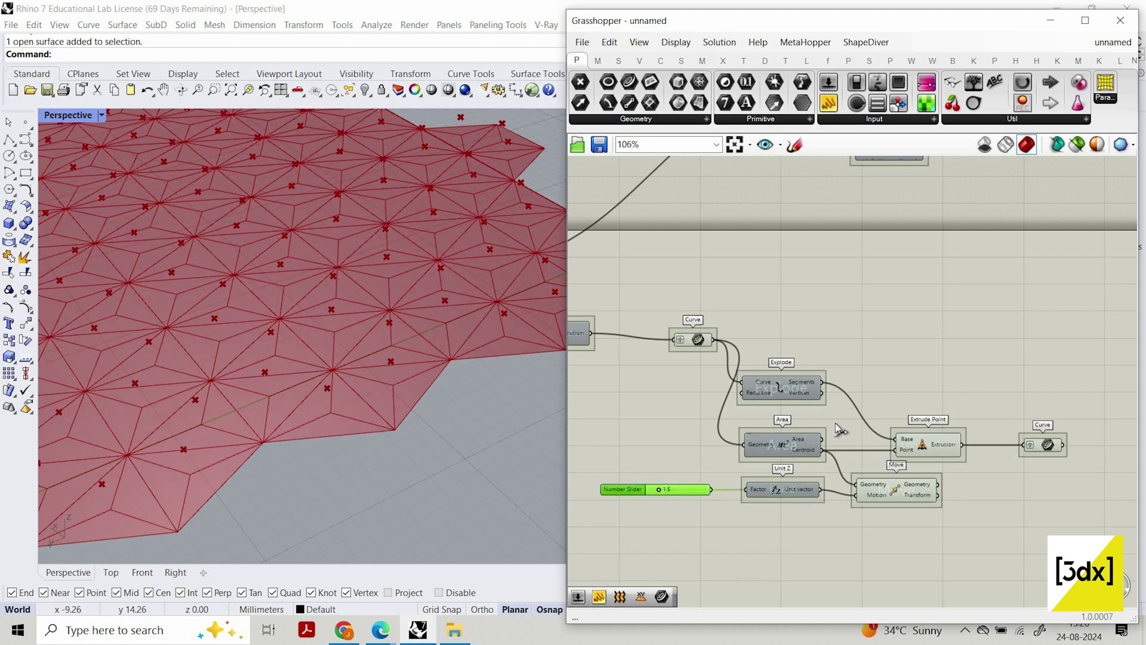
Replace the Point input of the last Extrude Point with the Geometry output of Move
scroll(840, 428, up, 3)
drag(924, 483, 838, 418)
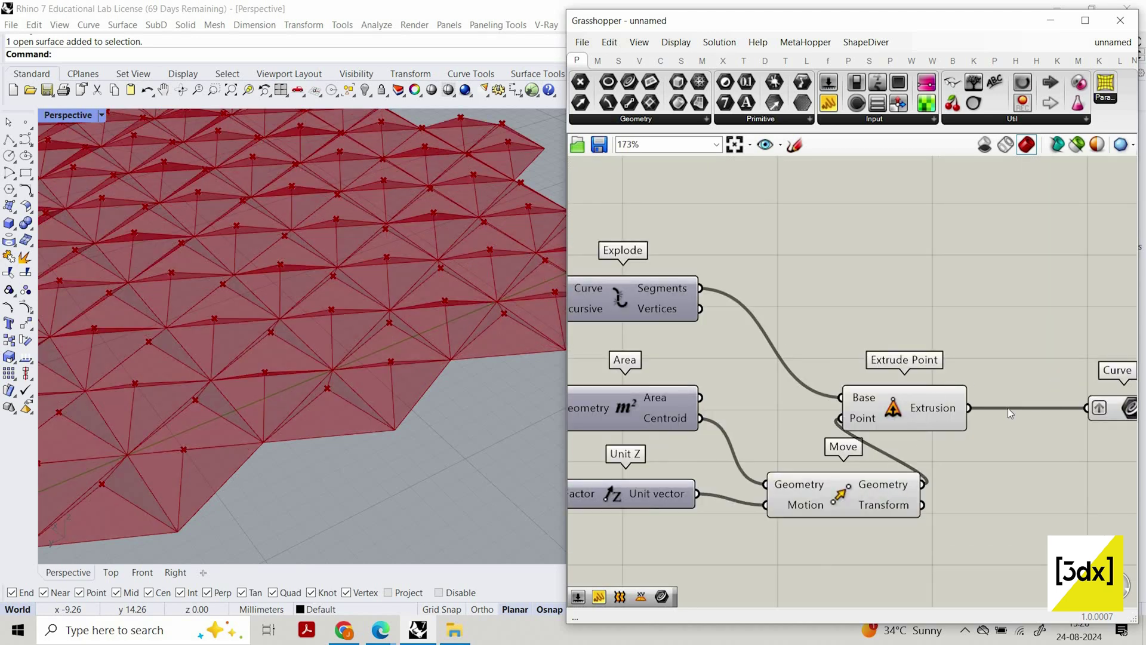
scroll(1008, 413, down, 1)
Examine the raised pattern across the whole grid, highlighting the output Curve parameter and the last Extrude Point
click(1007, 412)
scroll(383, 363, down, 6)
right_drag(424, 375, 422, 409)
scroll(422, 409, down, 2)
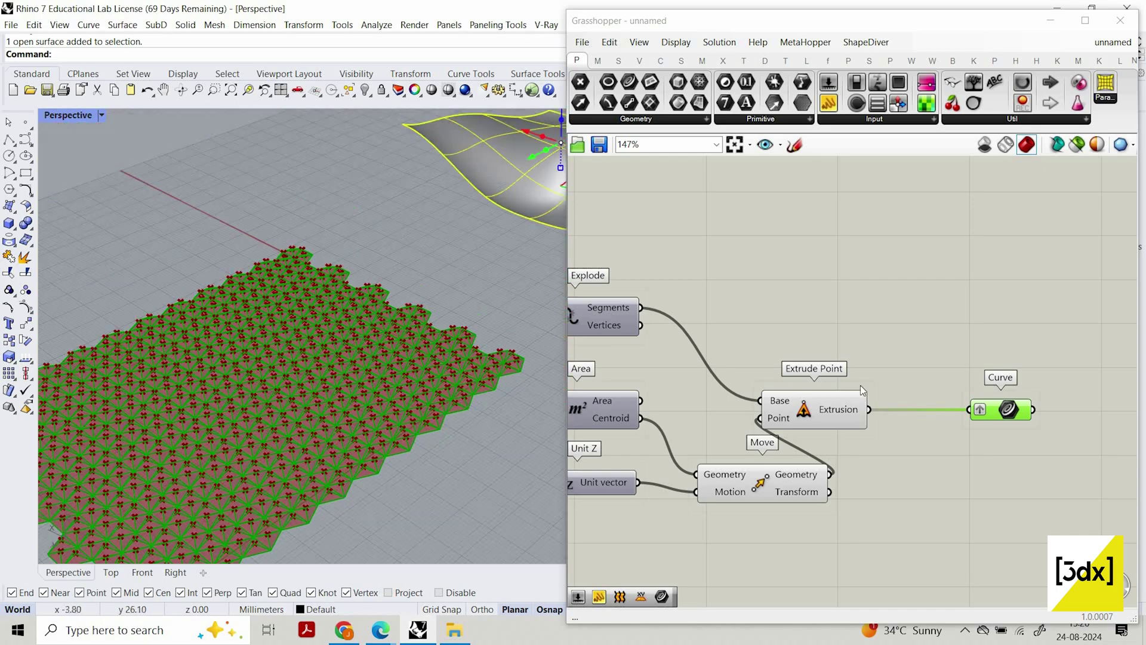
scroll(856, 446, down, 1)
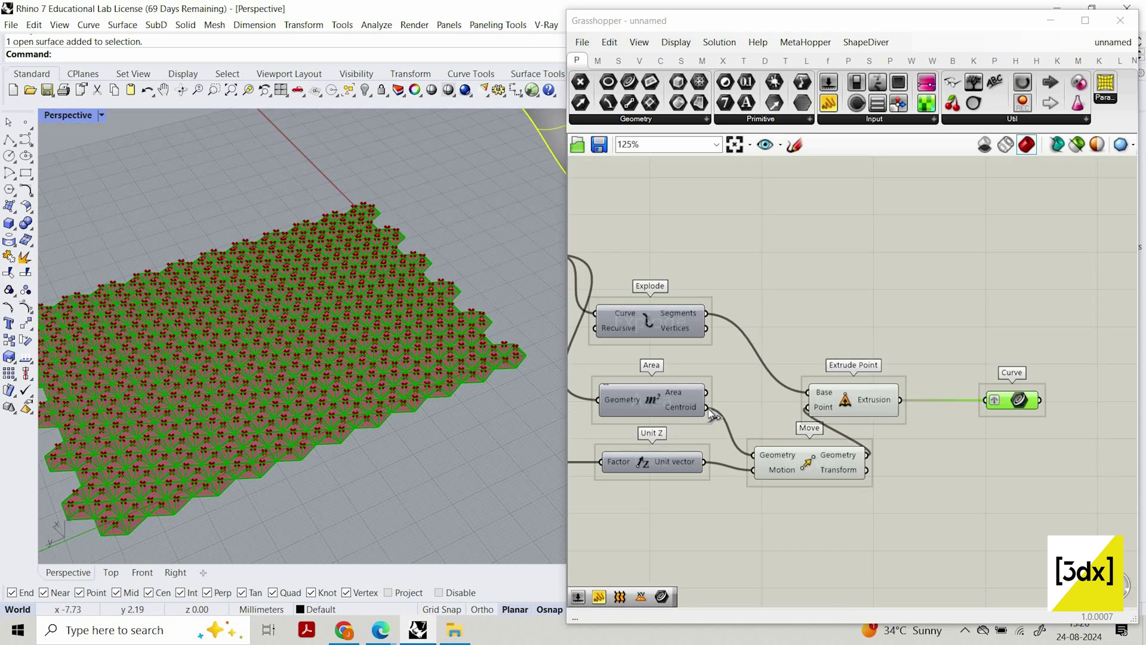
scroll(711, 415, up, 1)
scroll(926, 399, down, 2)
click(926, 395)
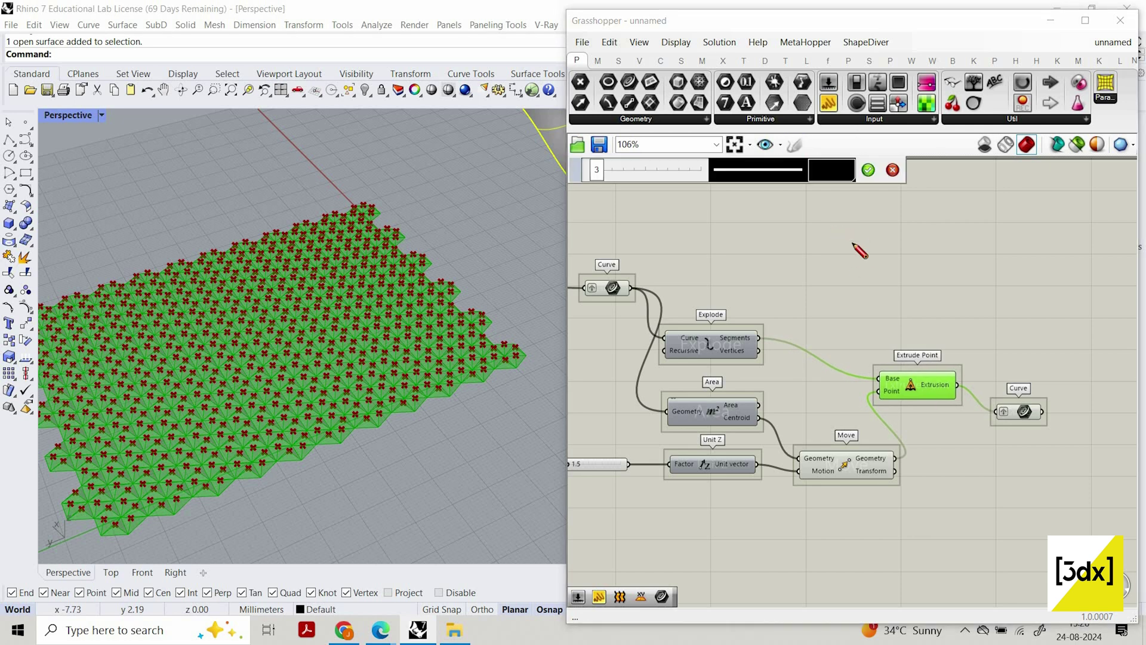
mouse_move(865, 252)
mouse_down()
mouse_move(1028, 247)
mouse_move(1075, 233)
mouse_up()
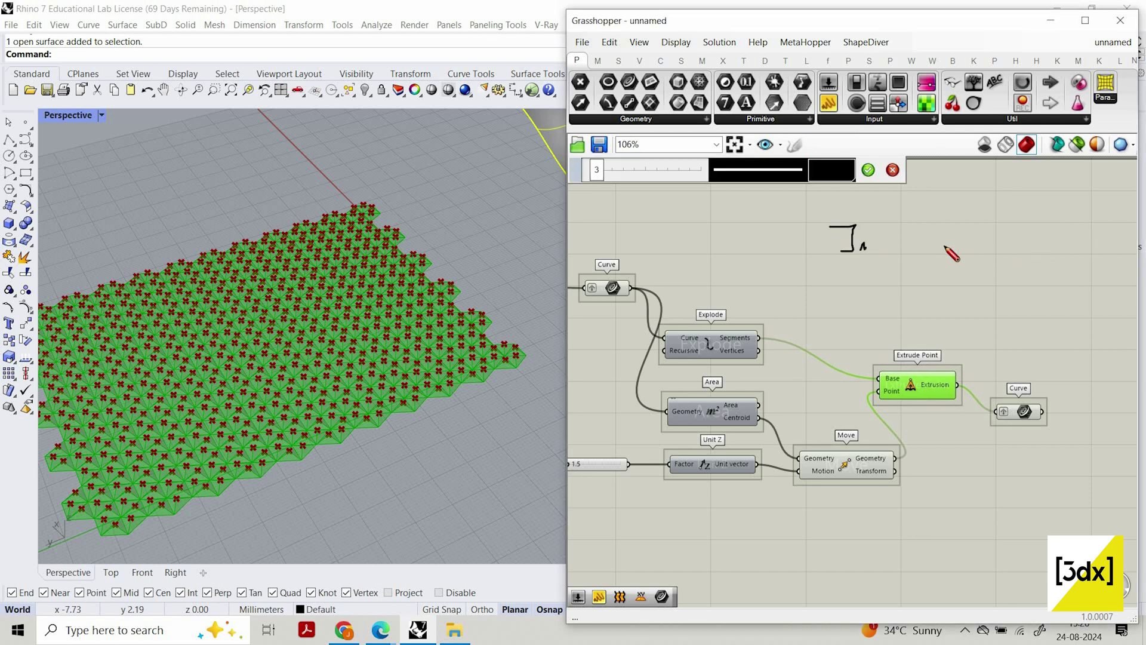
drag(928, 218, 949, 256)
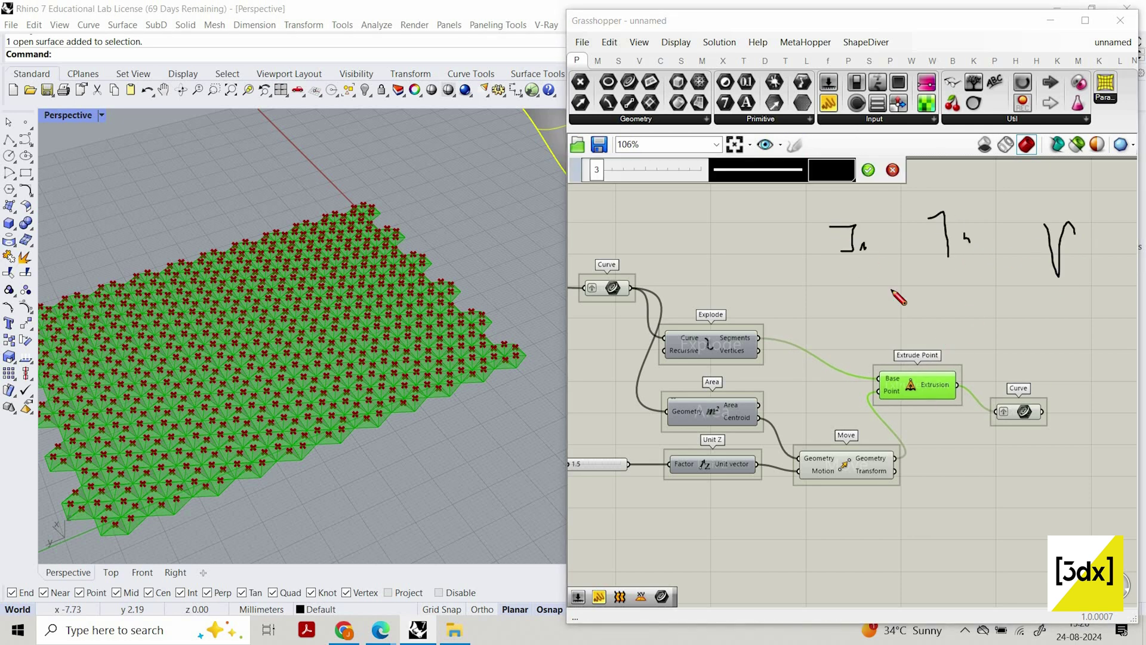
key(Escape)
Tidy the layout by aligning Extrude Point with Explode's Segments output and moving Move up beside Area
scroll(764, 418, up, 2)
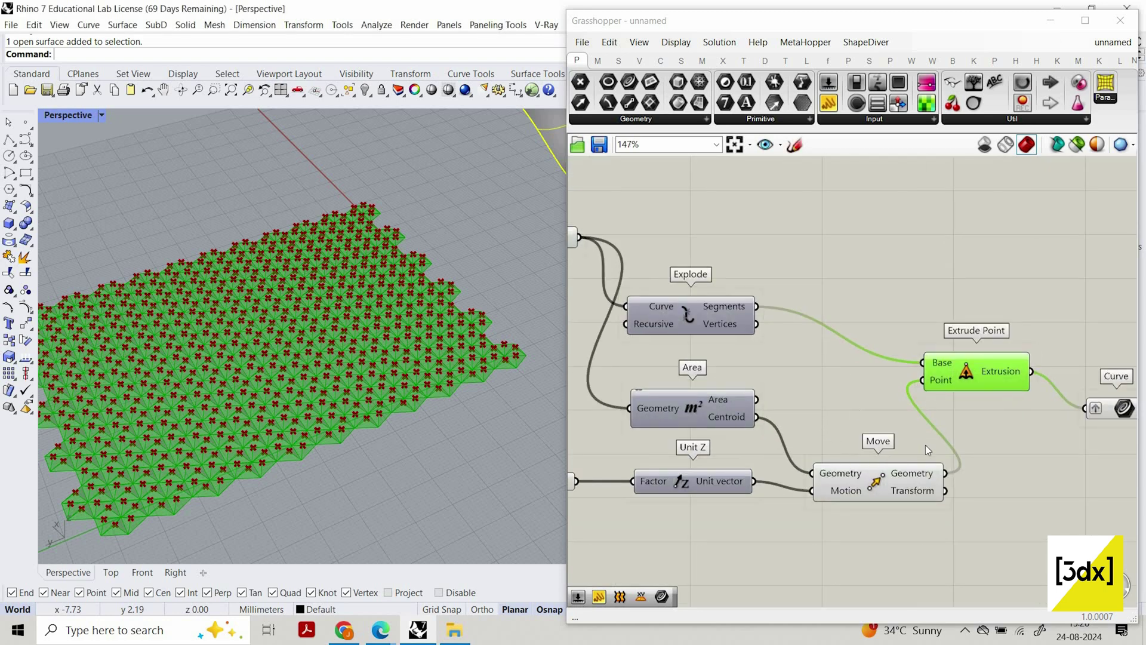
scroll(854, 439, down, 2)
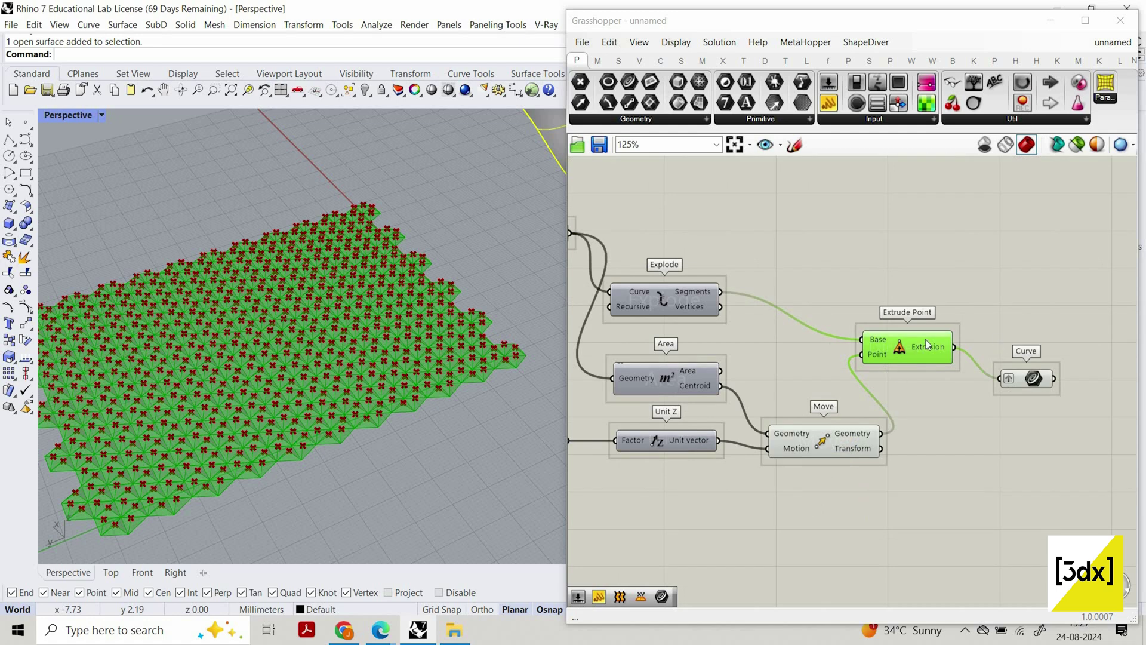
scroll(861, 378, down, 2)
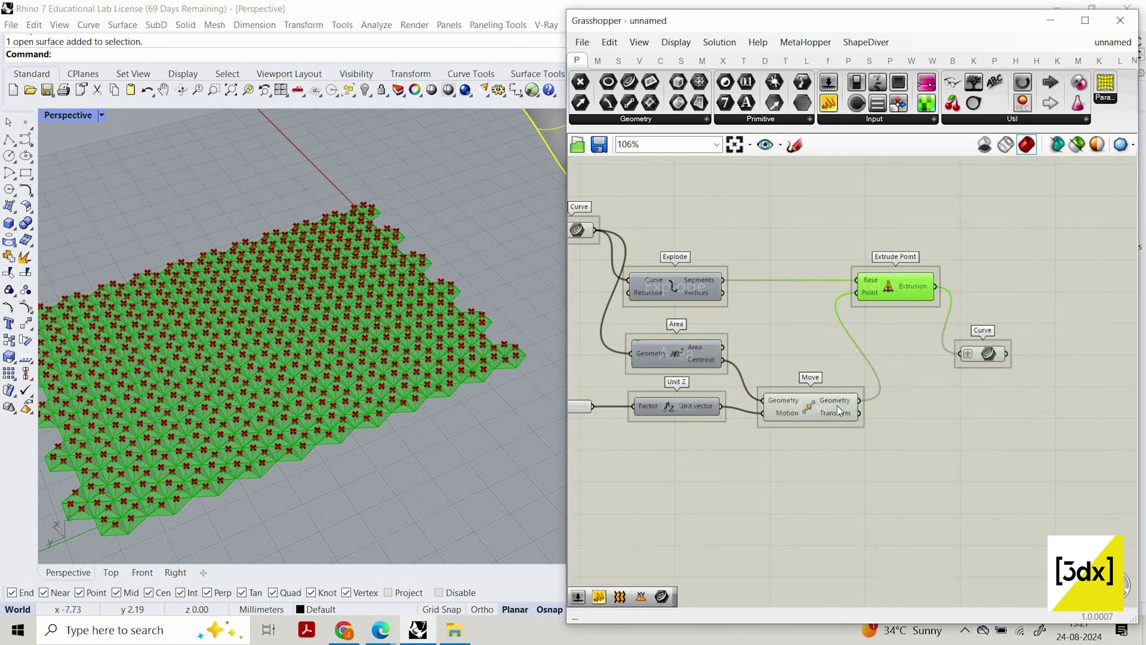
scroll(831, 358, up, 3)
drag(795, 411, 791, 358)
click(961, 334)
right_drag(961, 334, 837, 334)
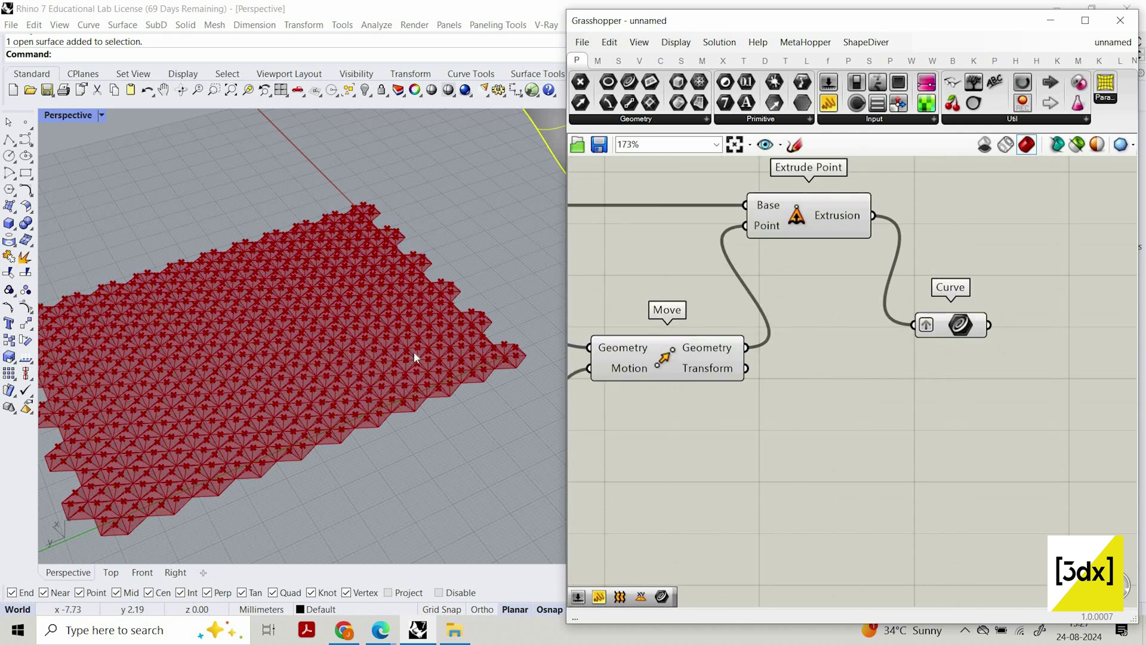
Highlight the output Curve parameter and compare the raised hexagonal pattern with the separate wavy surface in the Rhino viewport
click(953, 326)
mouse_move(322, 390)
shift+right_down()
mouse_move(476, 334)
mouse_move(332, 395)
shift+right_up()
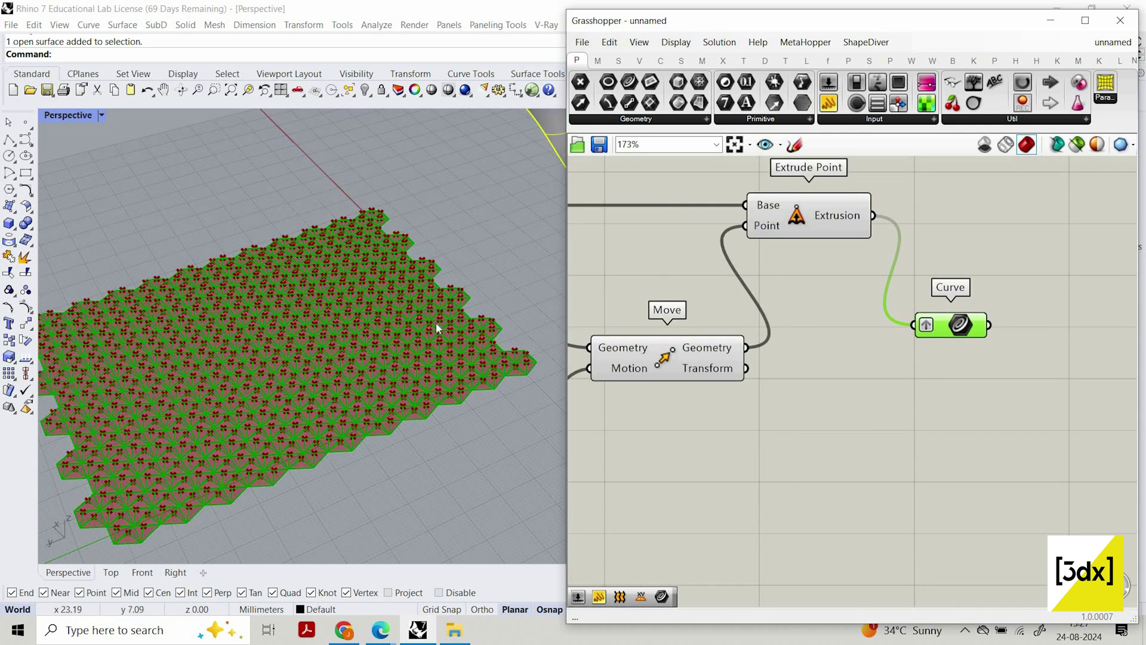
scroll(436, 324, down, 5)
scroll(425, 270, up, 2)
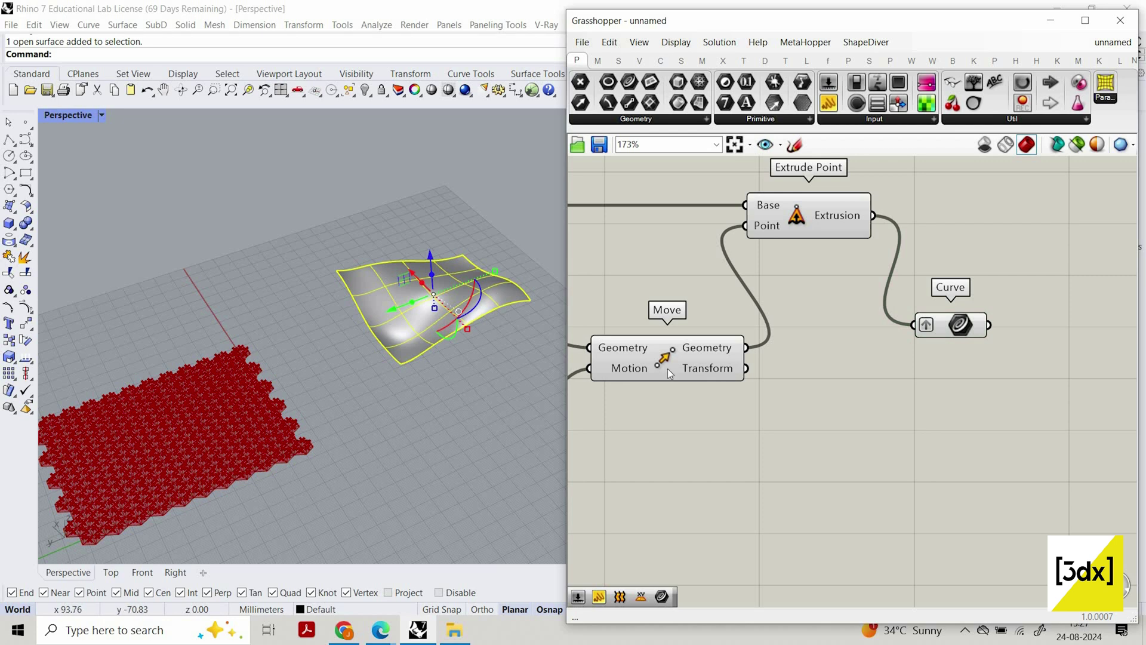
scroll(833, 416, down, 4)
scroll(421, 385, down, 3)
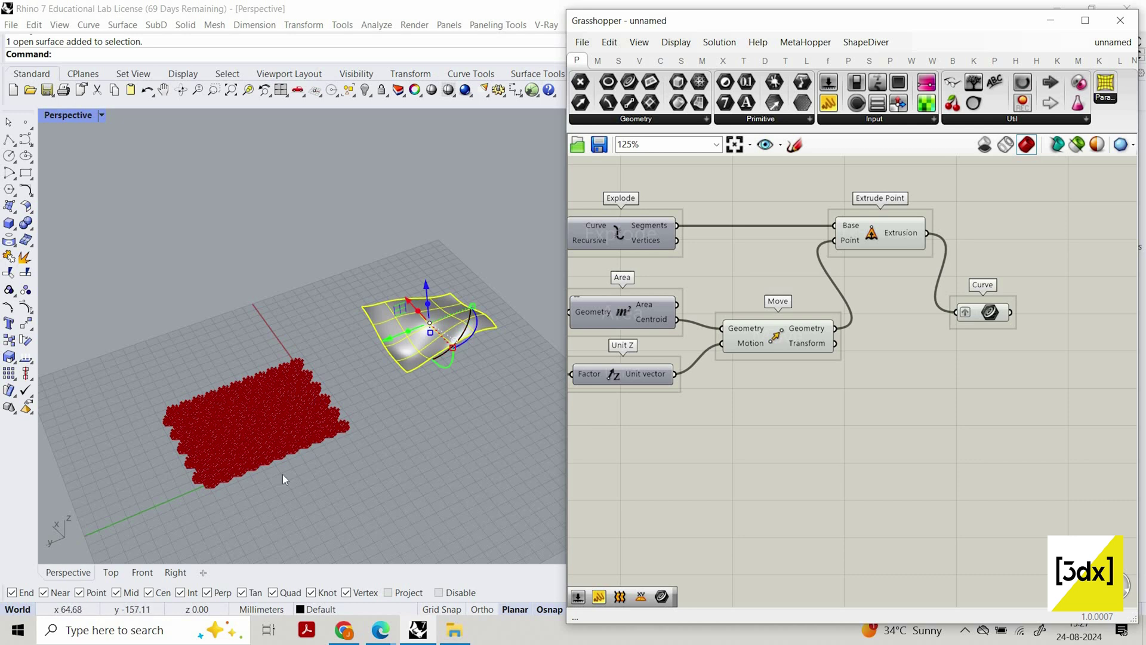
scroll(896, 444, down, 4)
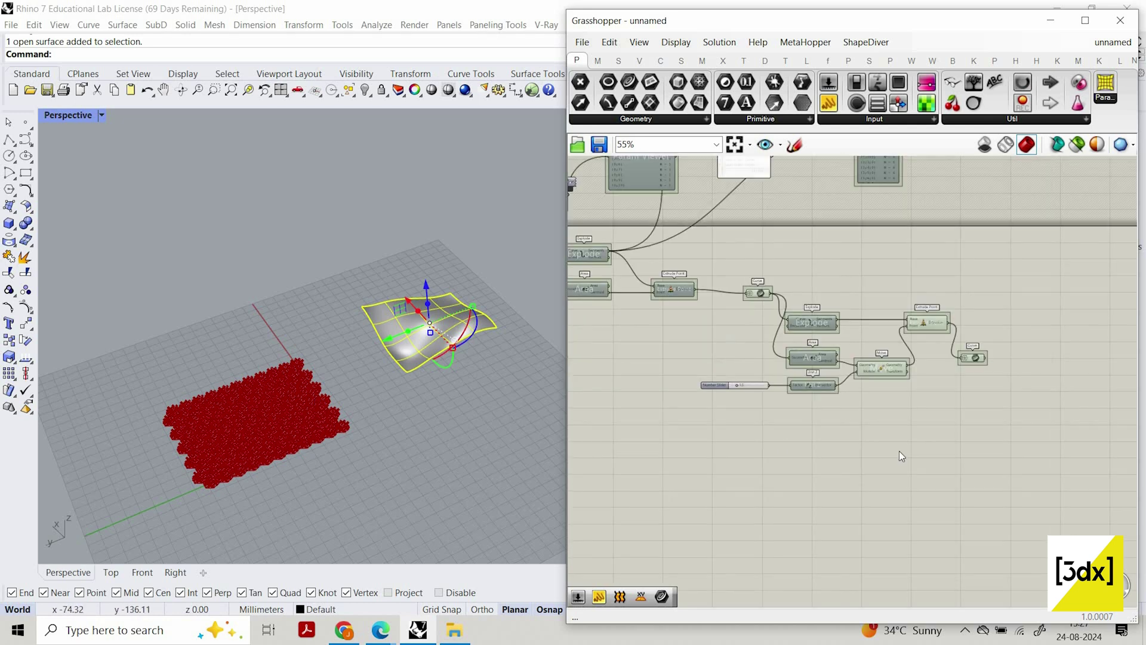
double_click(902, 453)
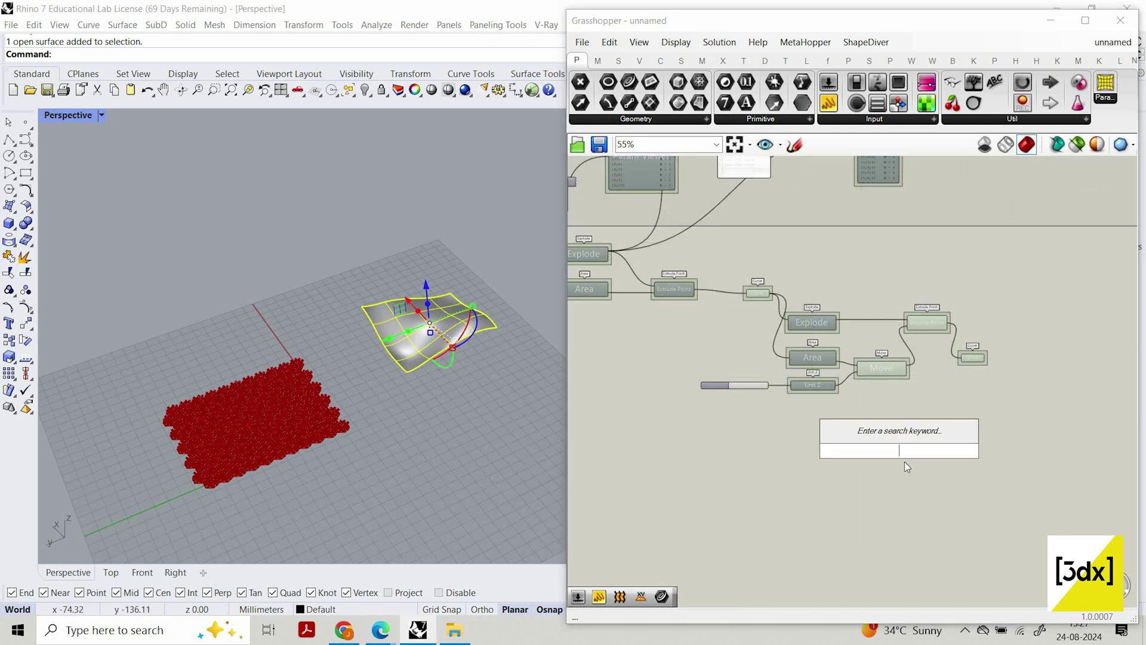
scroll(905, 461, up, 2)
double_click(906, 462)
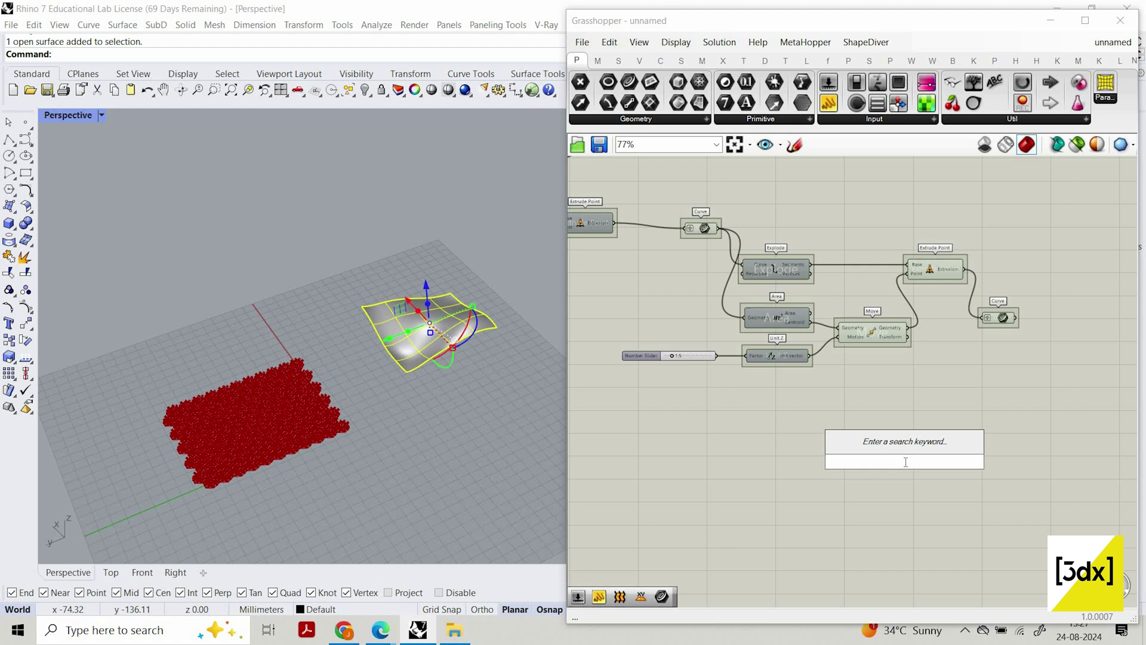
text(srf)
click(468, 392)
Add a Surface parameter below the number slider and reference the wavy Rhino surface in it
scroll(466, 393, up, 5)
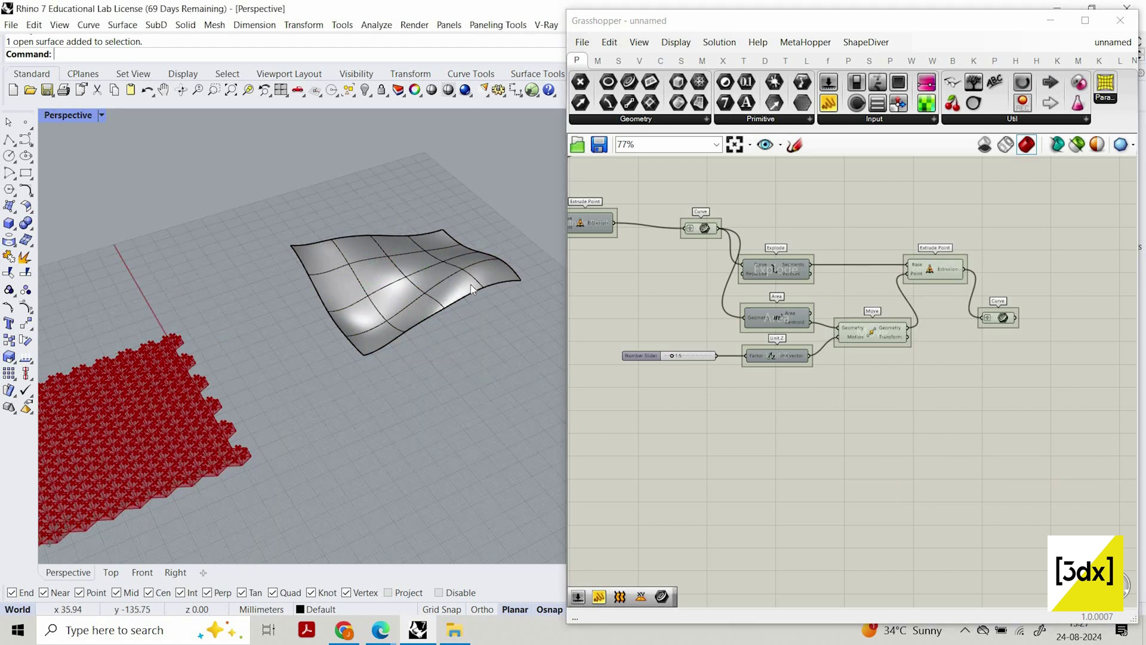
click(470, 284)
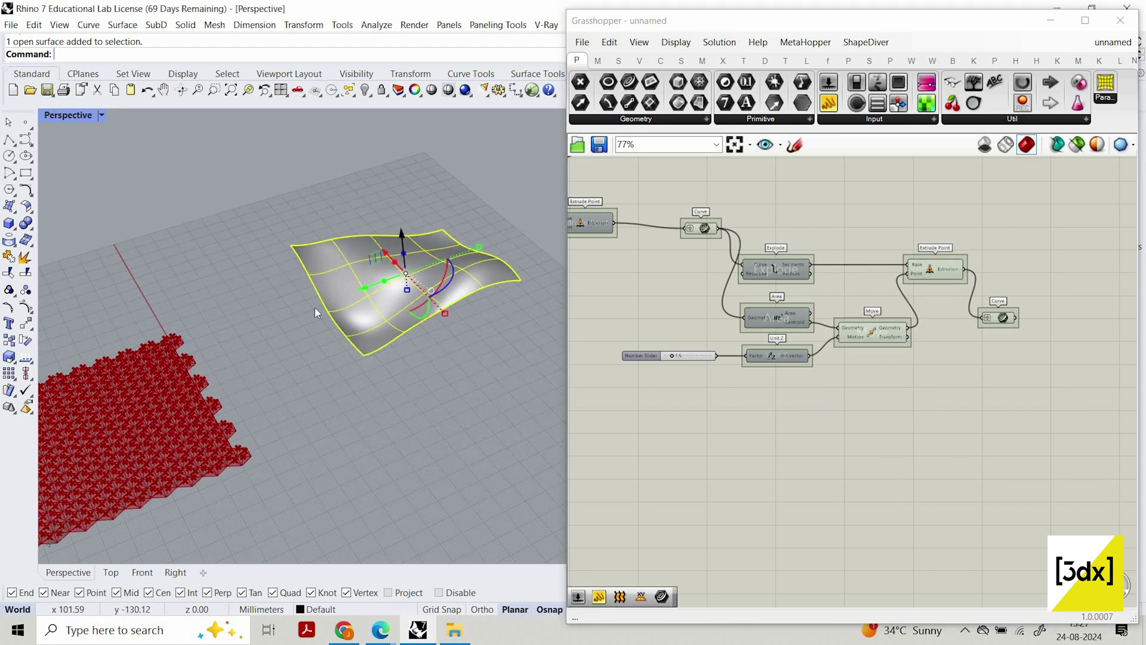
double_click(718, 466)
text(s)
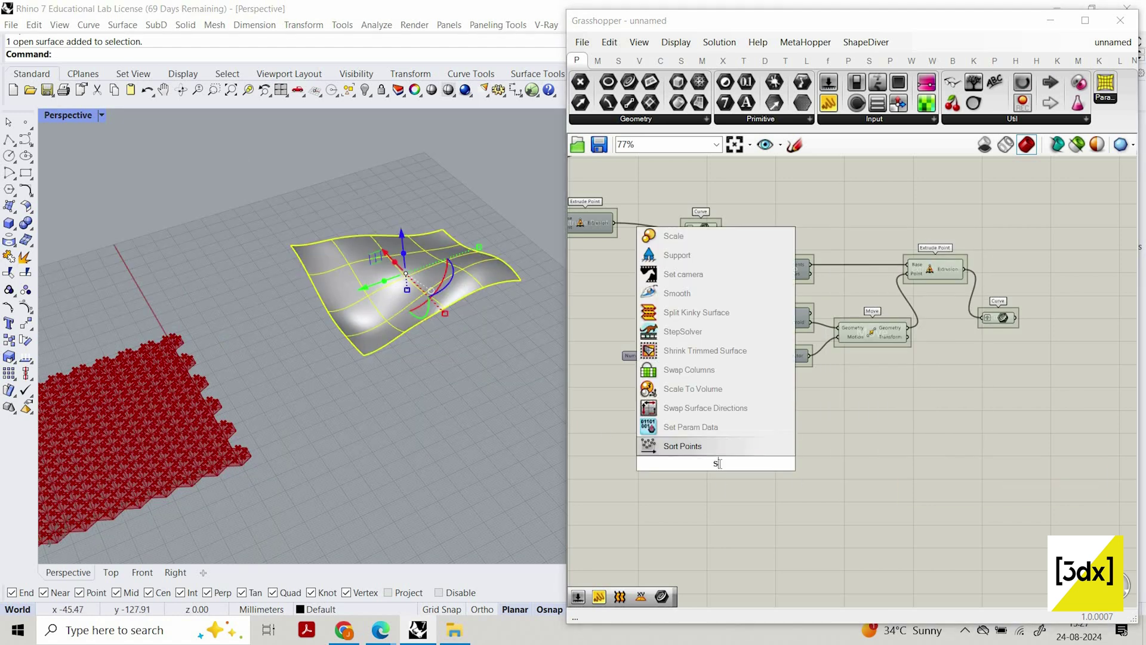
text(urface)
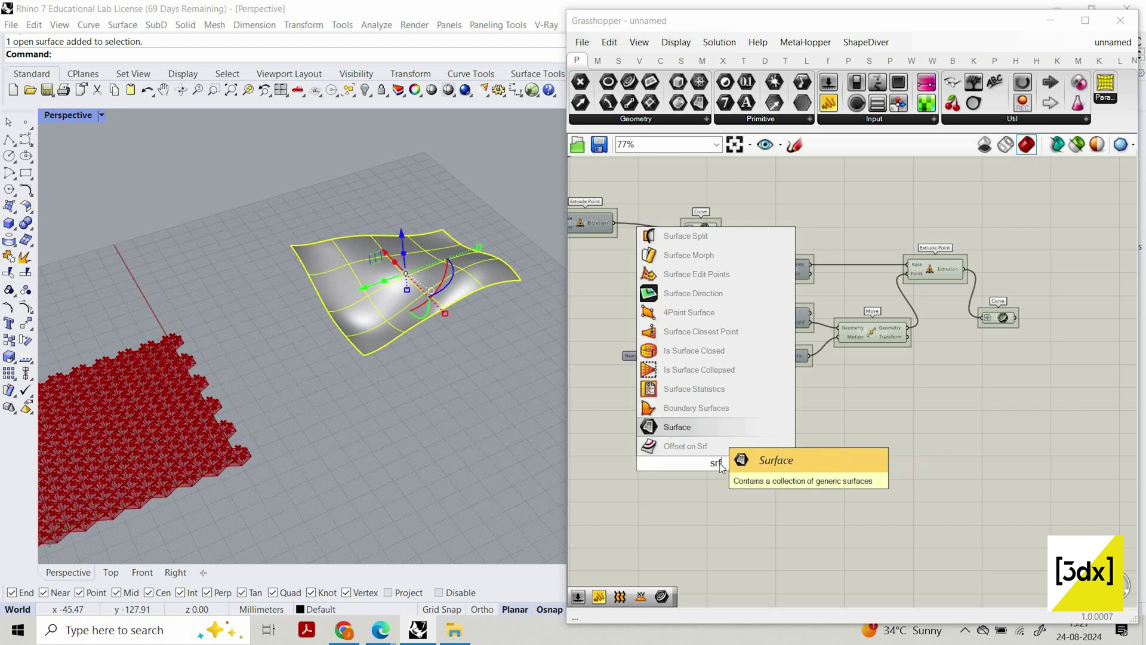
key(Return)
scroll(726, 464, up, 3)
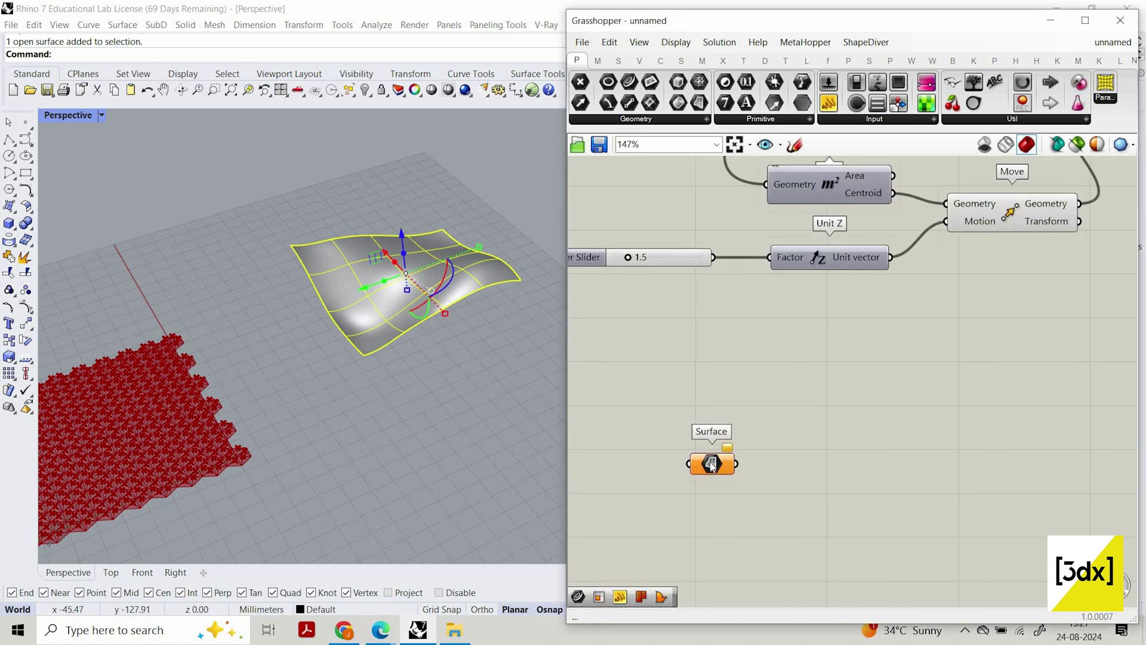
right_click(712, 465)
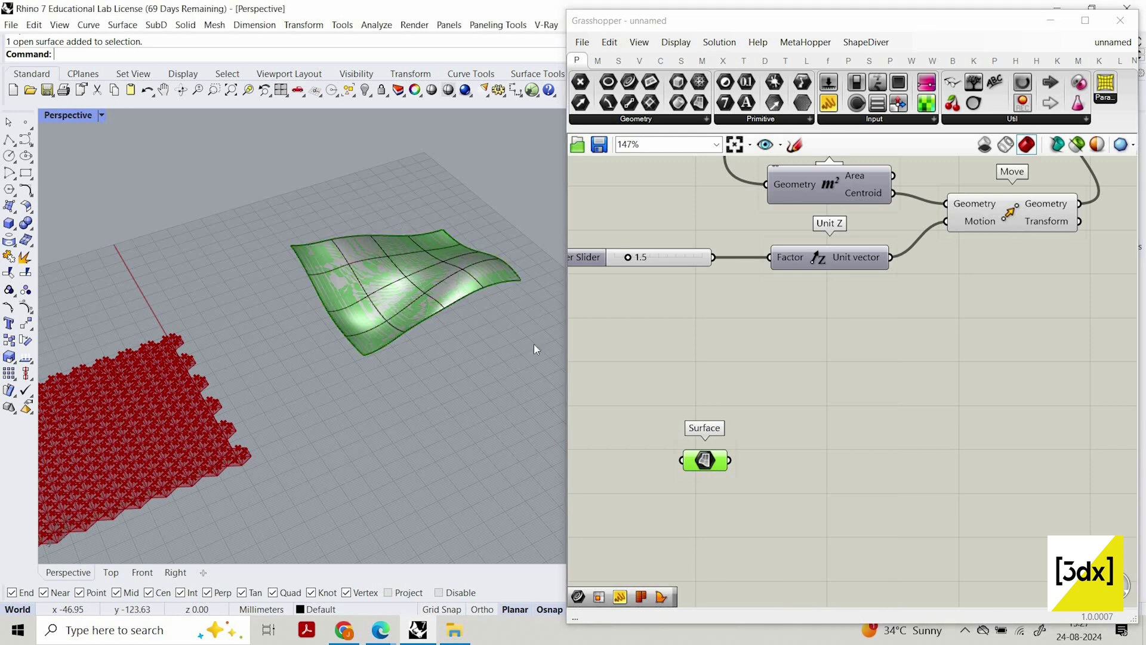
Try deleting the wavy surface in Rhino to test the reference, and undo the deletion
click(360, 265)
key(Delete)
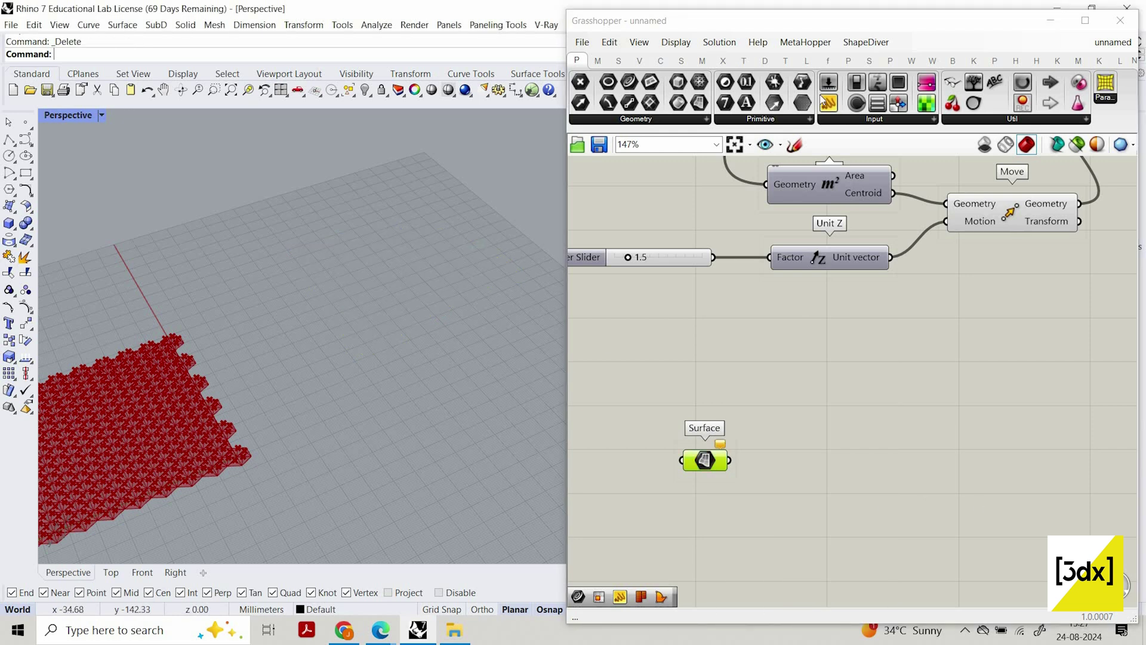
key(ctrl+z)
Connect a Panel to the Surface parameter and check its content while deleting and restoring the wavy Rhino surface
click(831, 104)
click(896, 428)
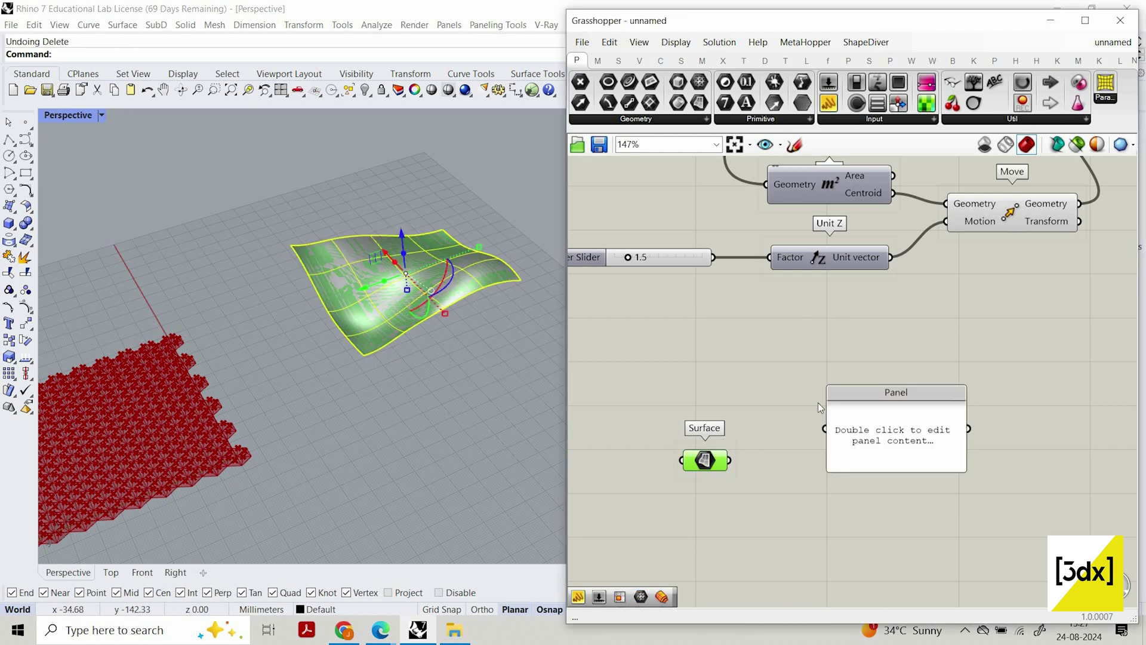
drag(729, 460, 825, 428)
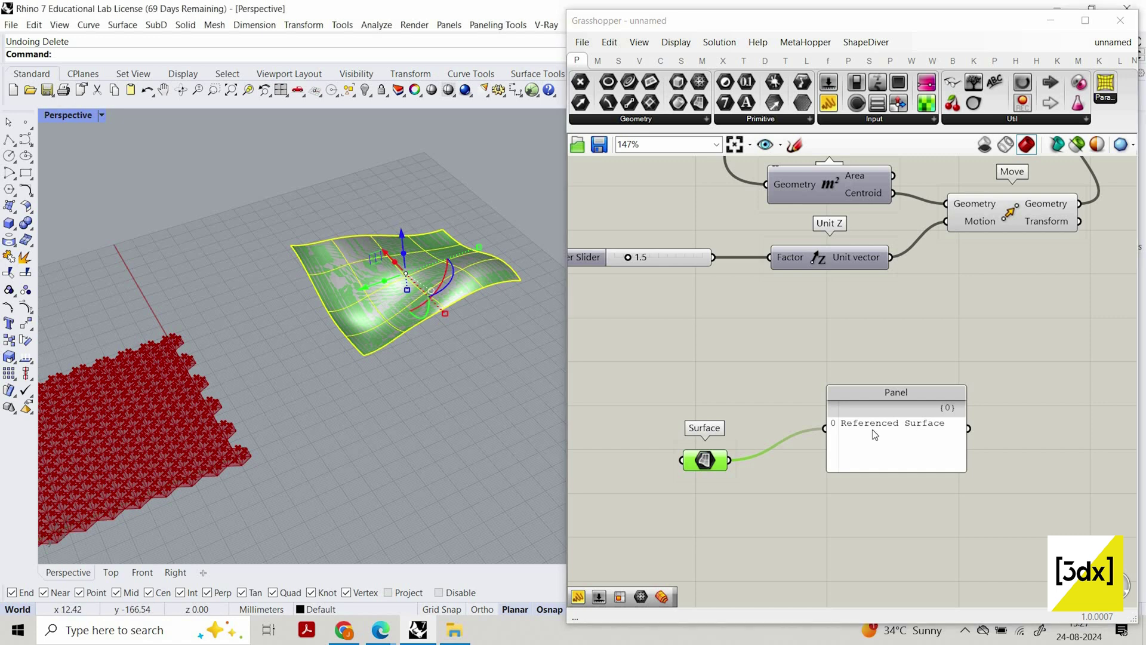
click(388, 267)
key(Delete)
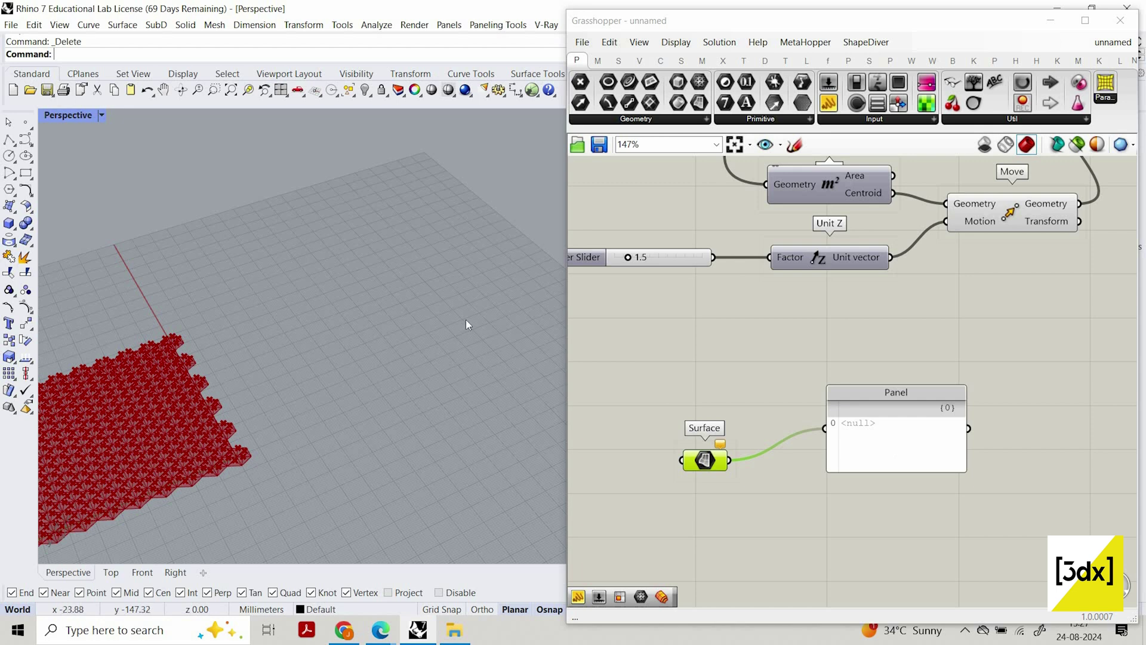
key(ctrl+z)
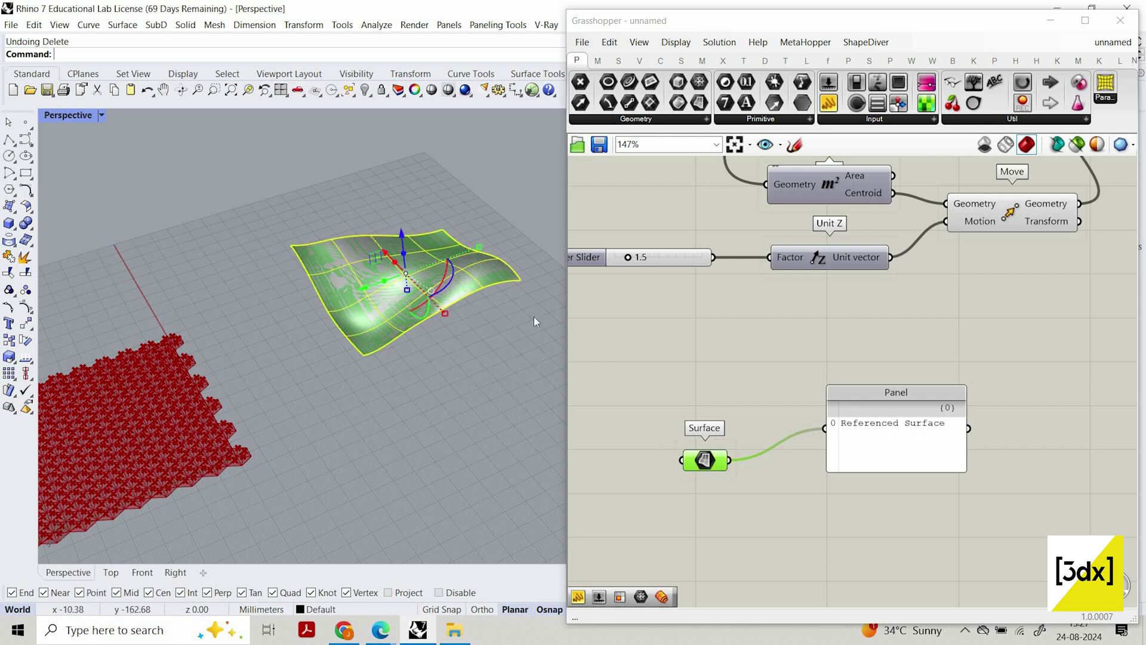
Internalise the data of the Surface parameter and align the parameter with the Panel
drag(714, 467, 714, 432)
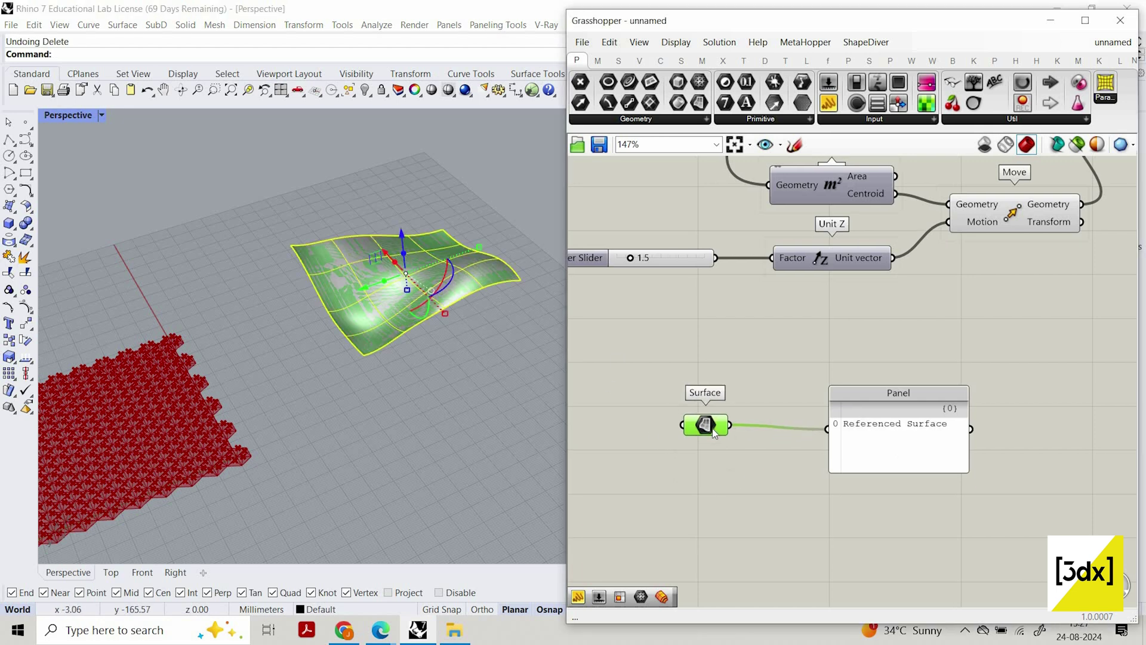
right_click(713, 424)
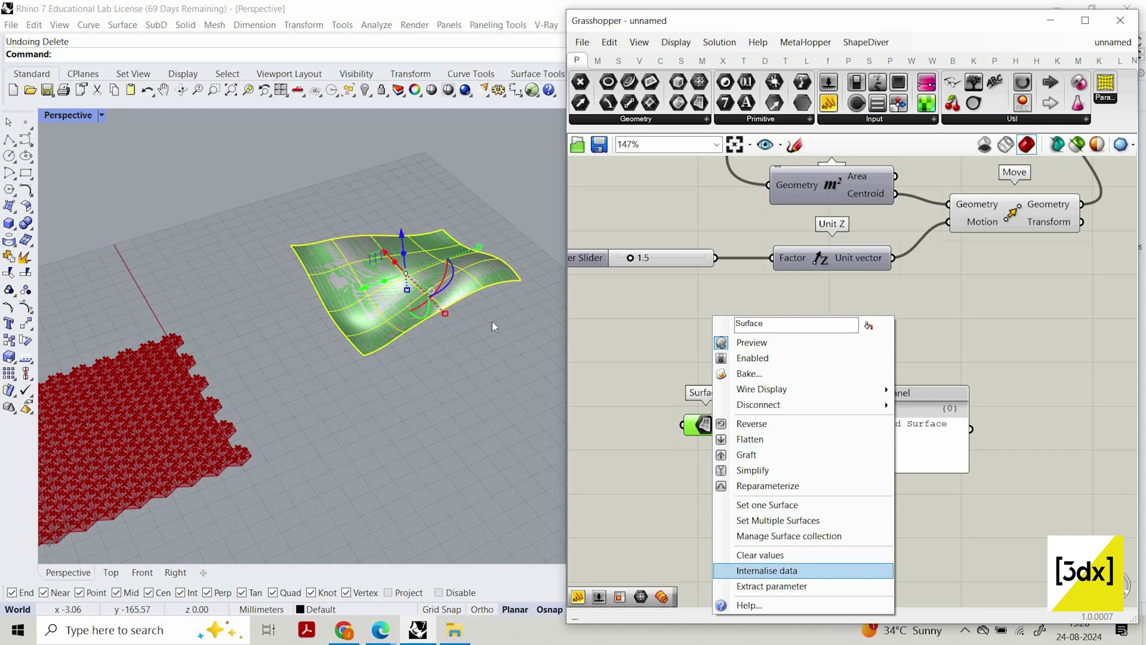
click(767, 571)
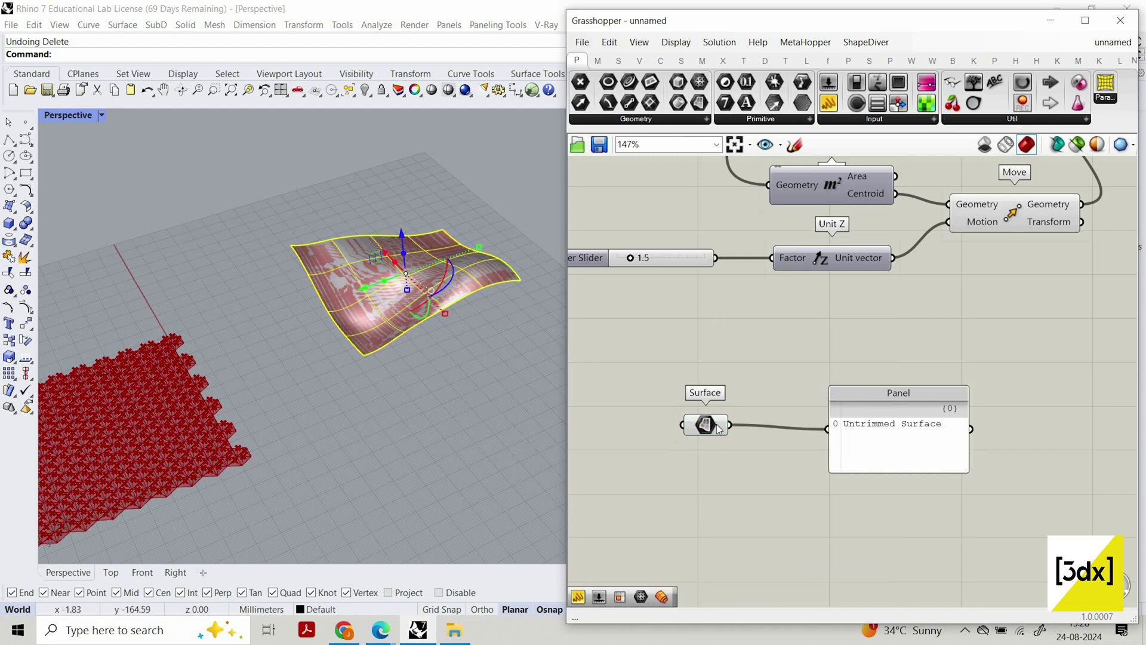
mouse_move(725, 432)
mouse_down()
mouse_move(726, 443)
mouse_move(739, 436)
mouse_up()
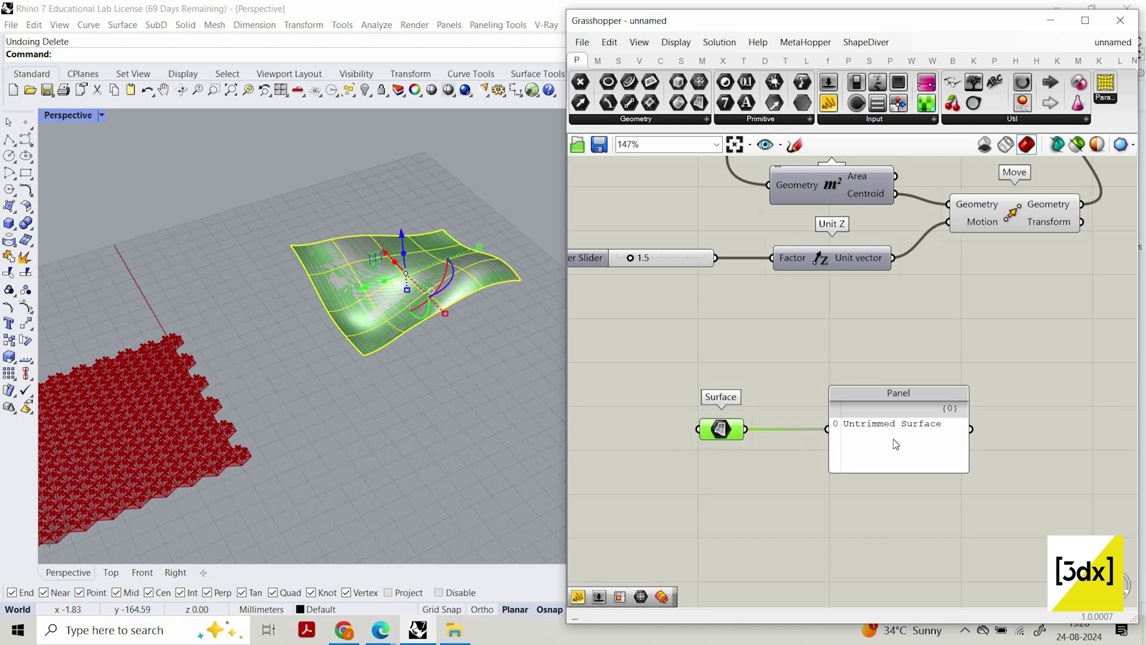
Delete the Panel and the original wavy Rhino surface, and inspect the Surface parameter's stored value
drag(896, 427, 900, 424)
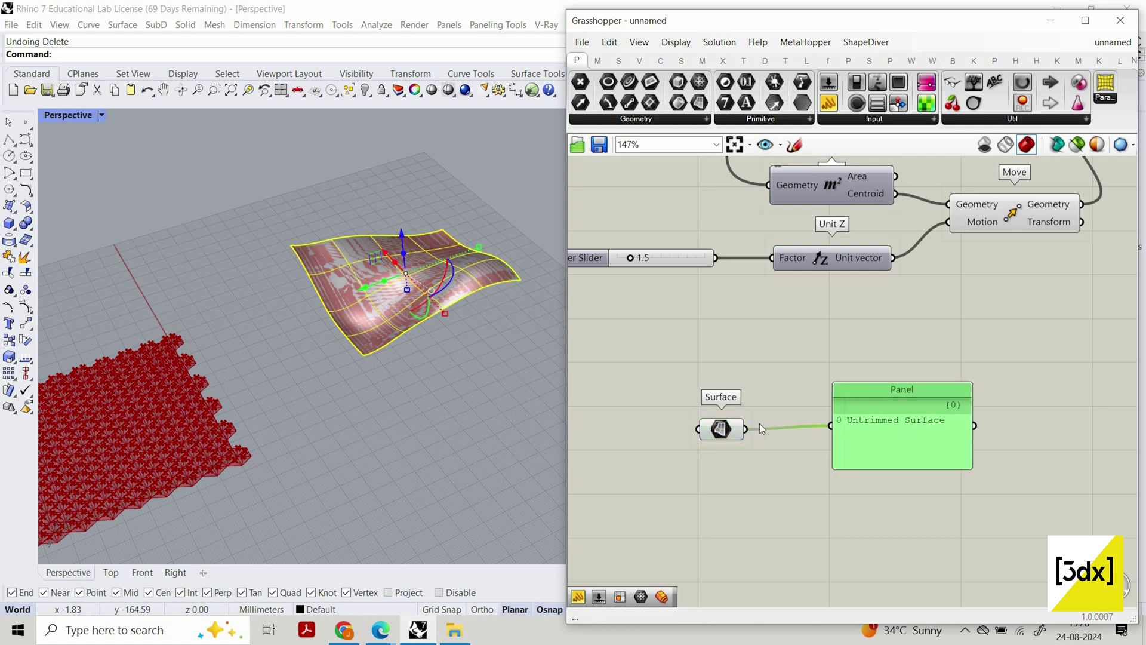
key(Delete)
click(413, 247)
key(Delete)
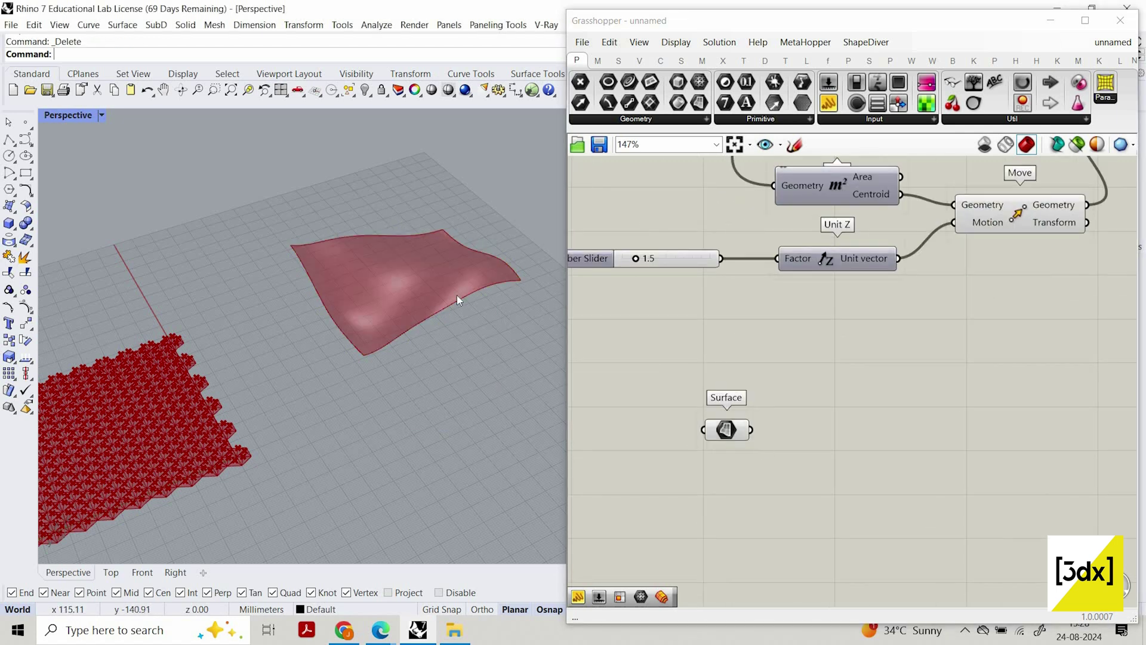
scroll(733, 438, up, 2)
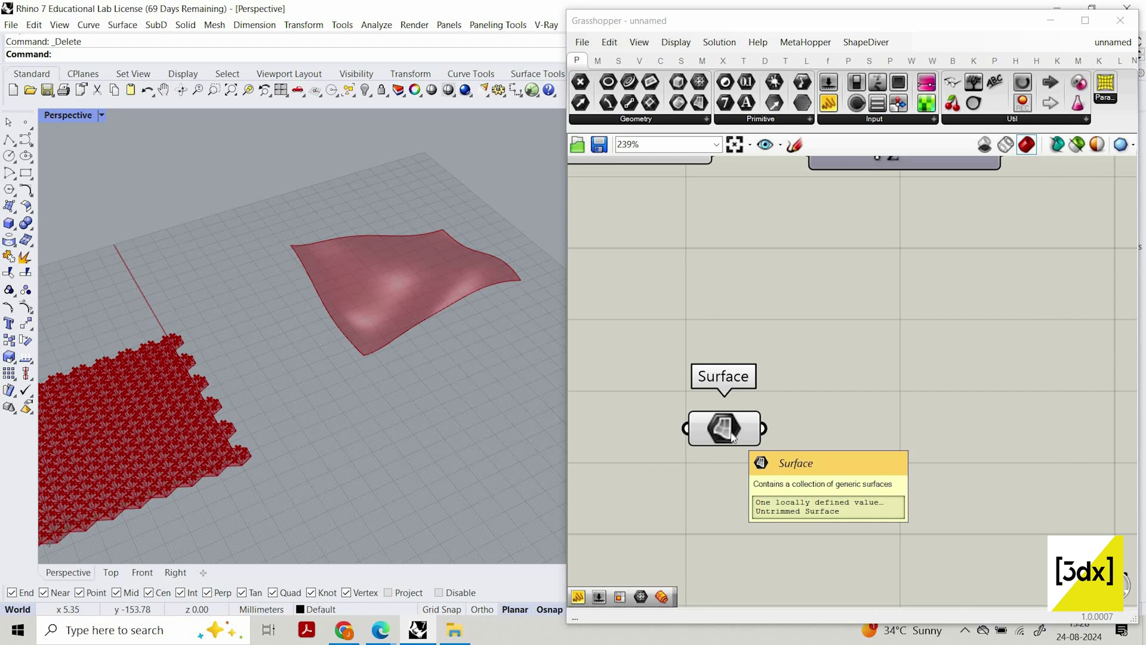
Restore the deleted wavy surface in Rhino and hide it
key(ctrl+z)
right_click(733, 437)
click(459, 249)
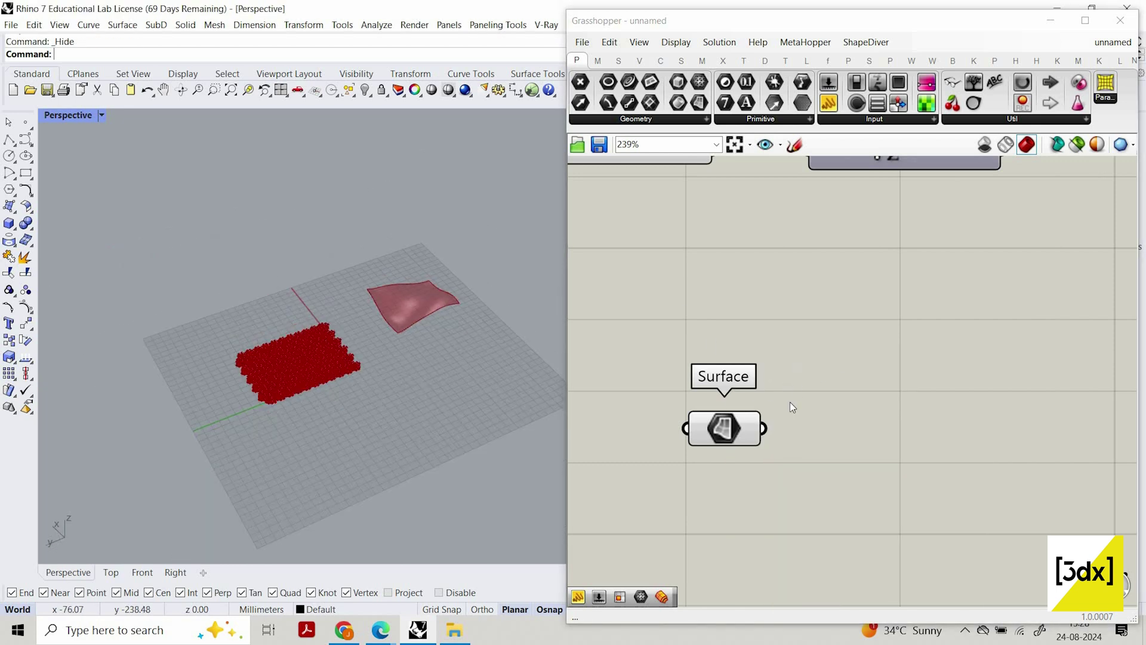
Move the Surface parameter across the canvas to sit below the output Curve parameter
scroll(790, 403, down, 4)
scroll(724, 403, up, 2)
drag(770, 396, 1031, 375)
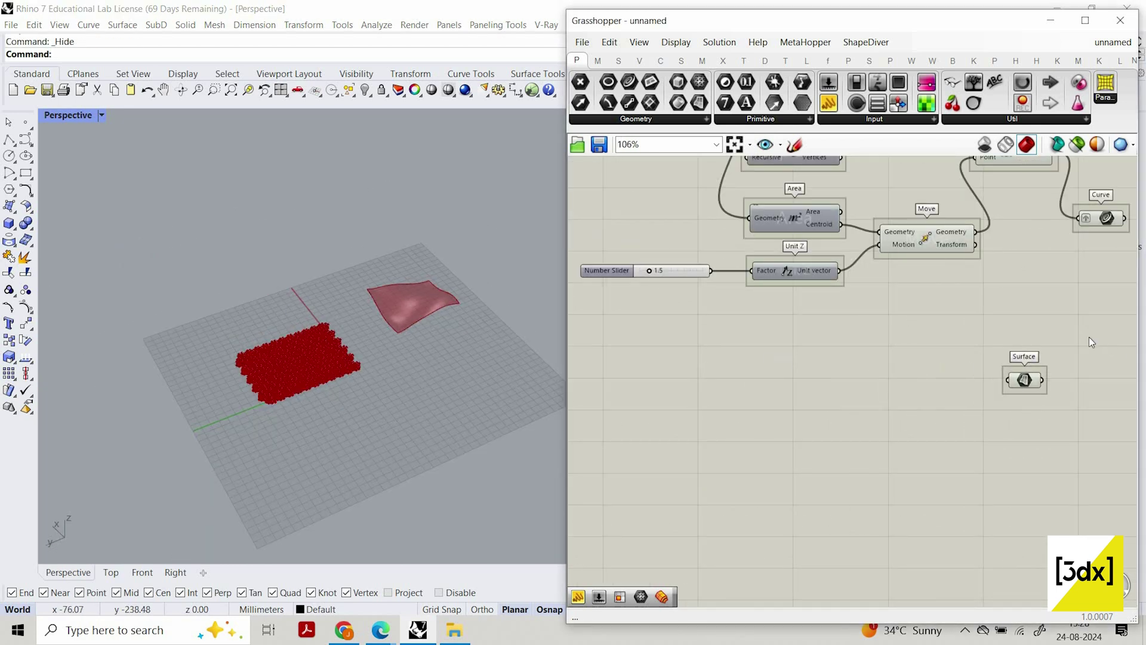
scroll(983, 364, down, 3)
scroll(982, 363, up, 3)
drag(886, 395, 933, 387)
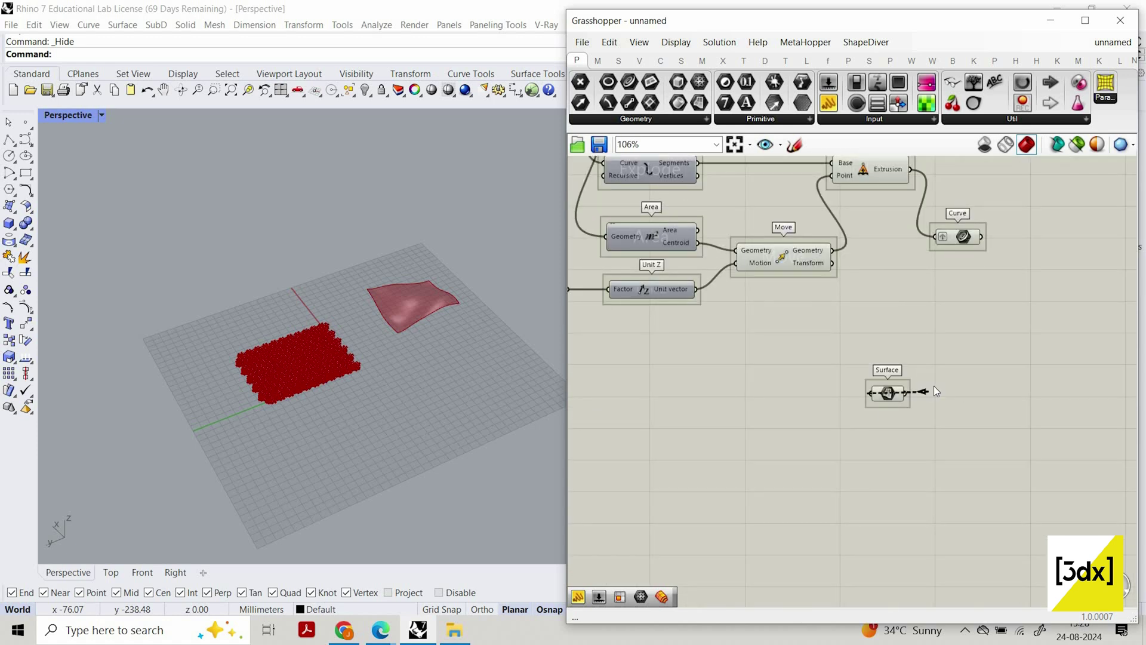
Try the Map To Surface component that has U and V Subdivision inputs, and delete it
scroll(1000, 364, down, 1)
right_drag(999, 364, 912, 382)
double_click(1000, 365)
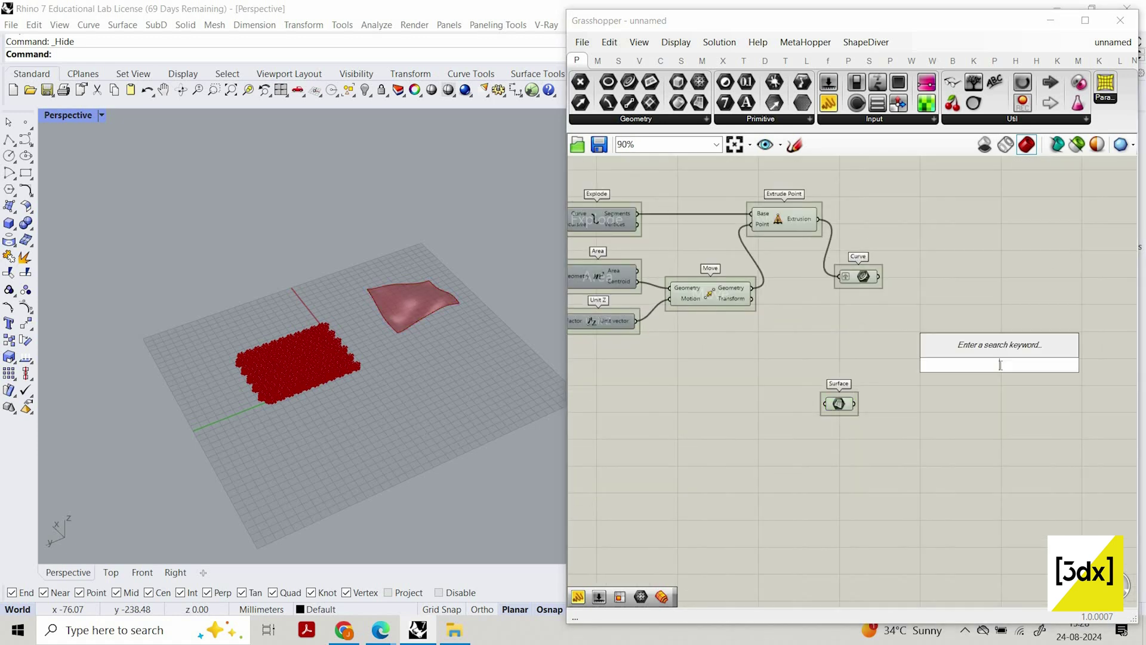
text(m)
key(BackSpace)
text(map)
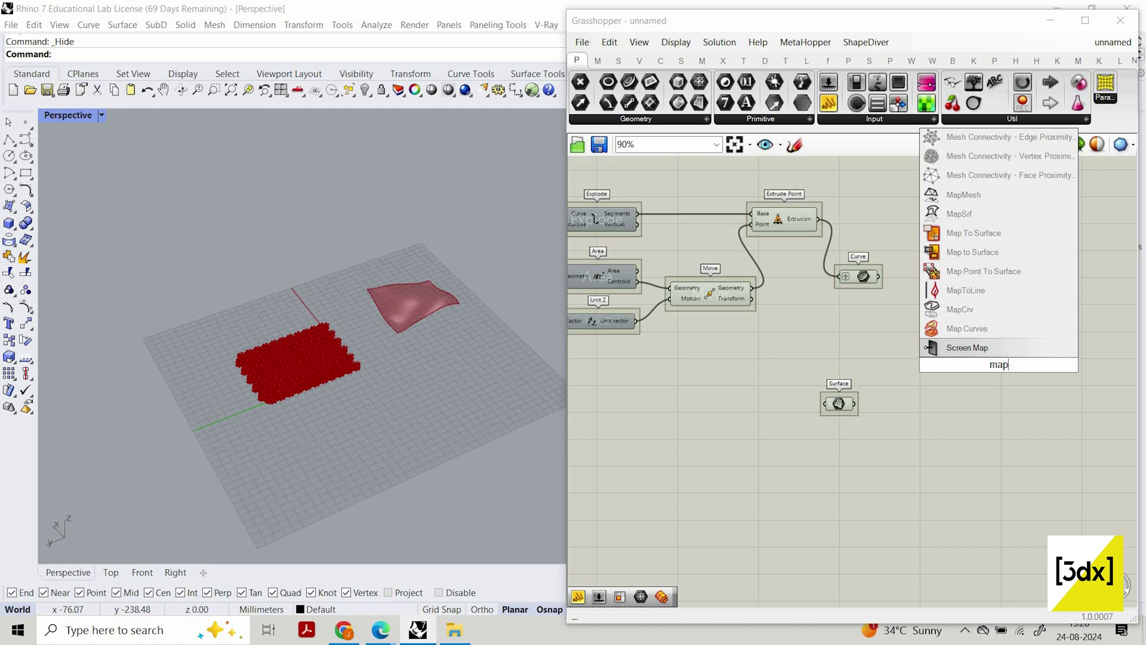
click(977, 233)
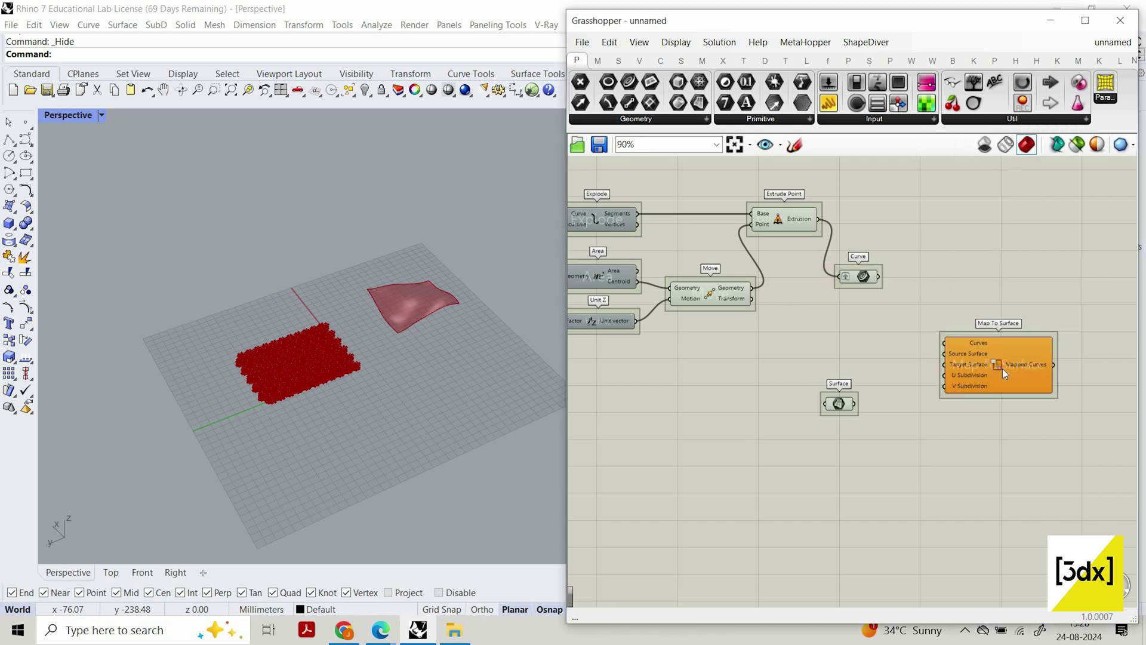
scroll(1002, 368, up, 2)
key(Delete)
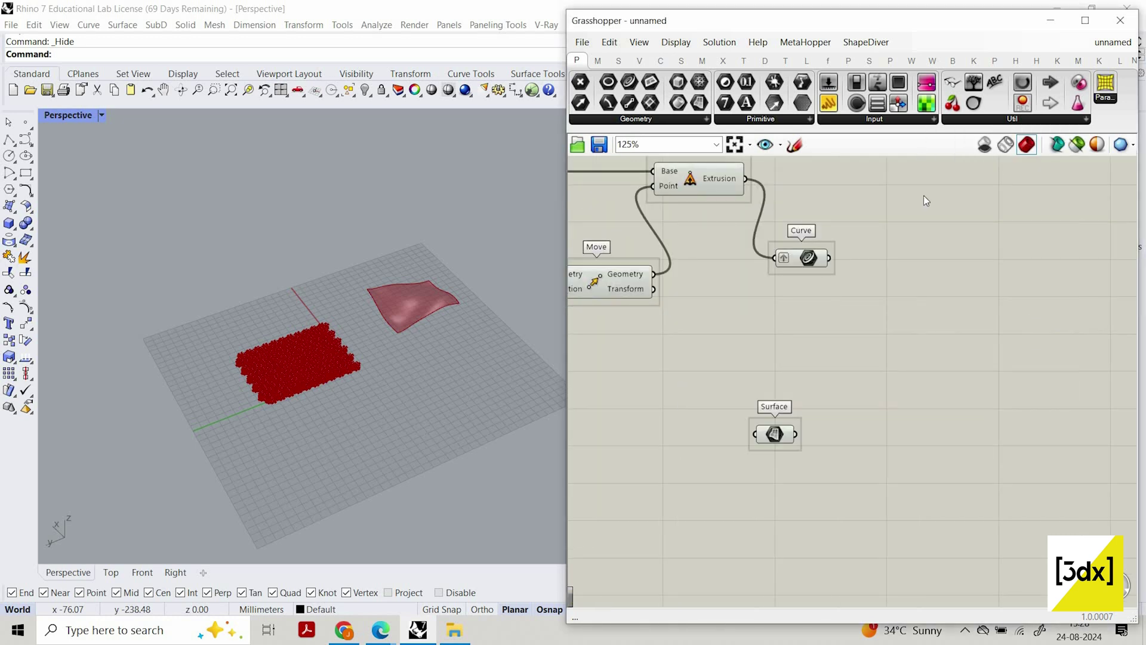
Add the Map to Surface component that maps a curve onto a surface via control points
double_click(867, 385)
text(map sur)
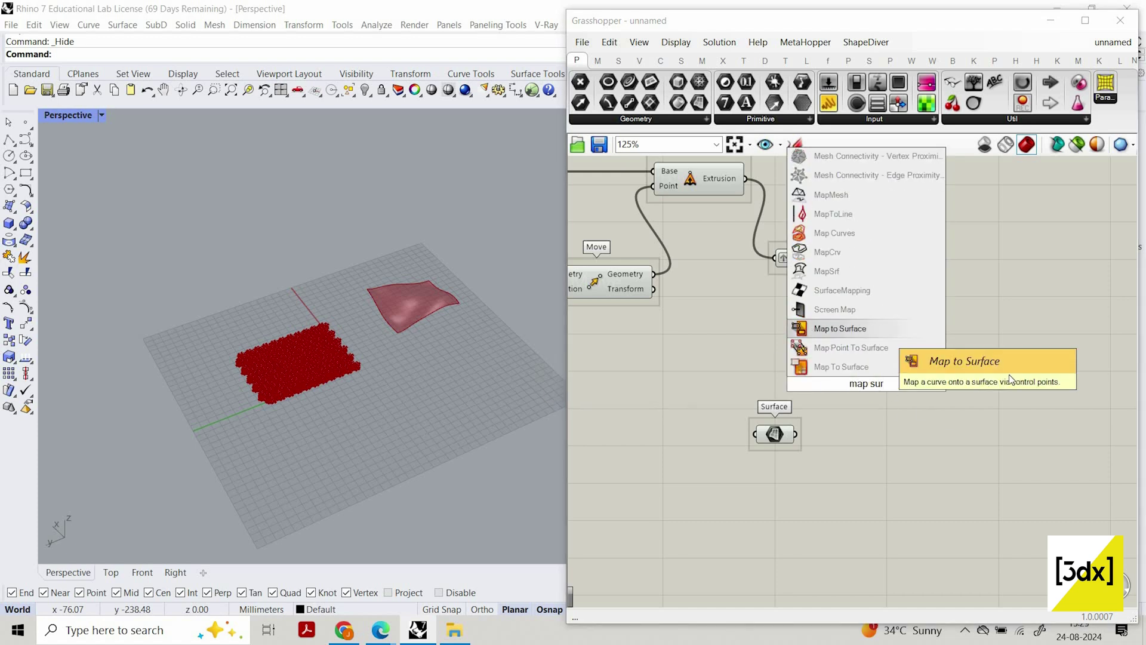
click(848, 328)
scroll(1011, 373, up, 4)
scroll(961, 353, down, 1)
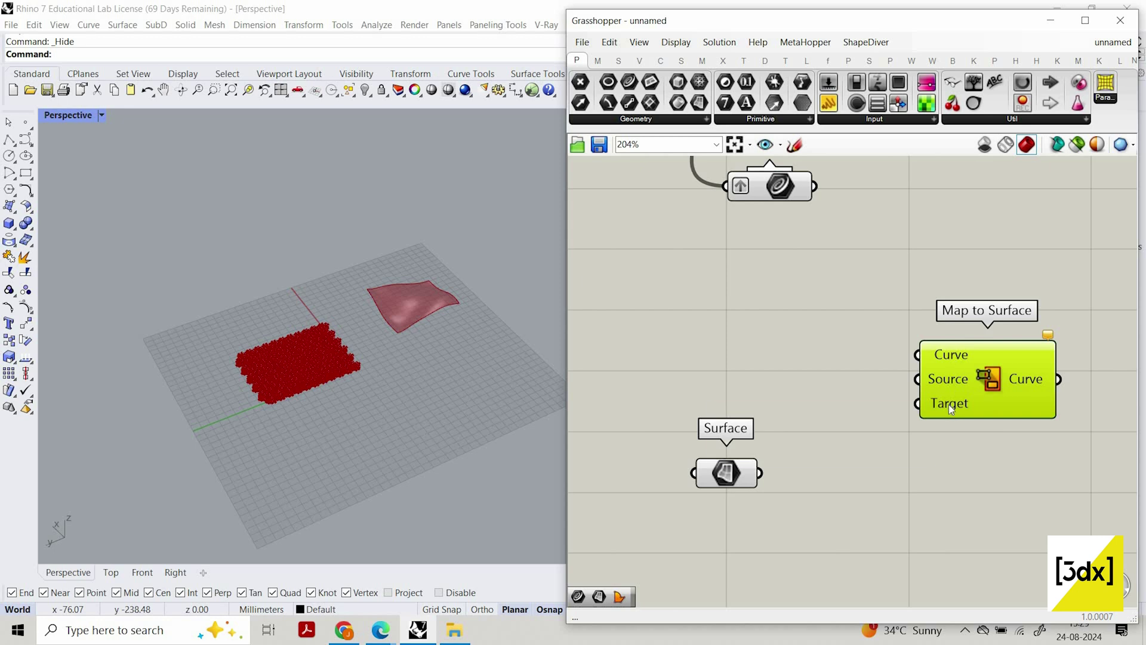
Connect the Surface parameter to the Target input of Map to Surface
scroll(816, 448, down, 4)
scroll(830, 395, up, 3)
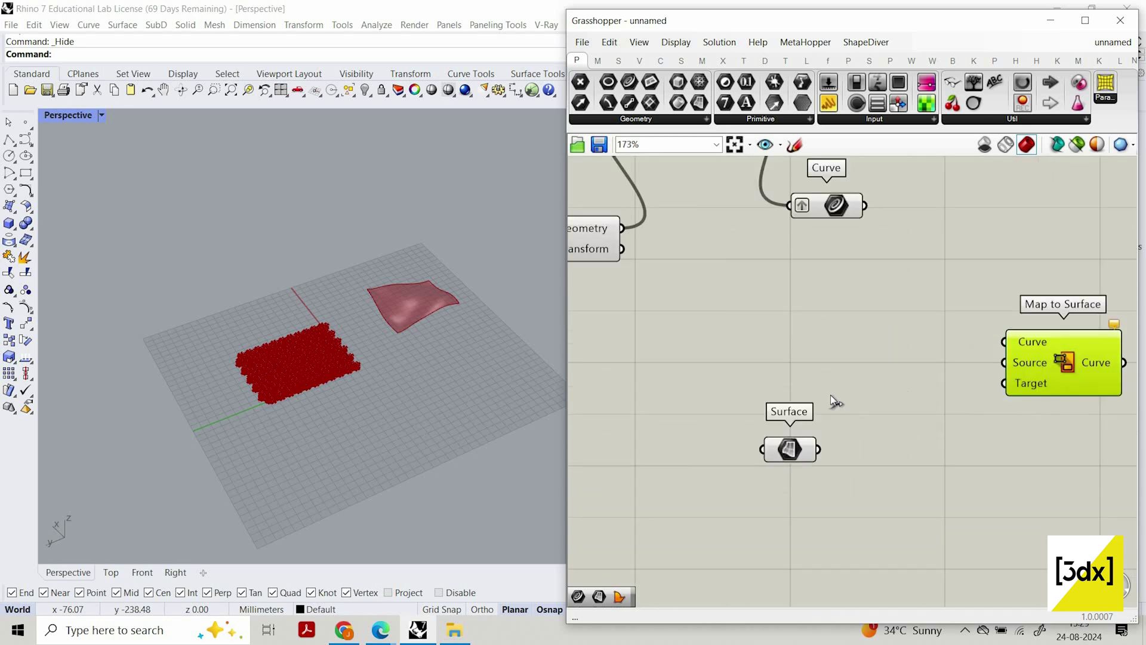
drag(818, 449, 1045, 380)
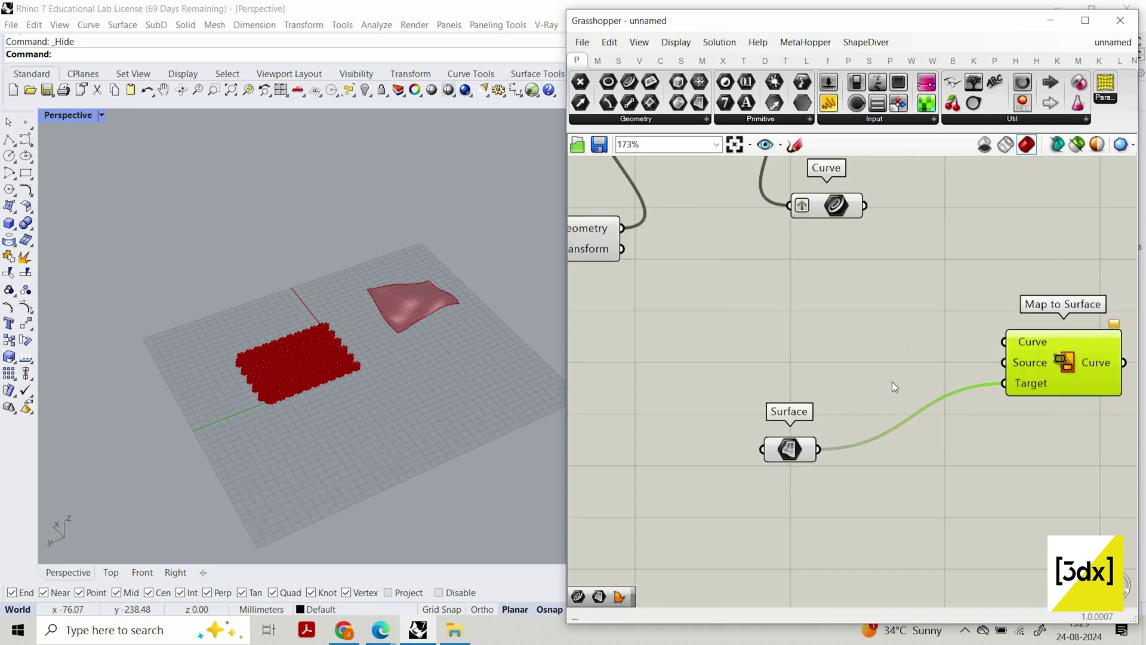
Move the output Curve parameter up closer to Extrude Point and shift Map to Surface slightly away from the Surface parameter
scroll(829, 329, down, 1)
click(824, 310)
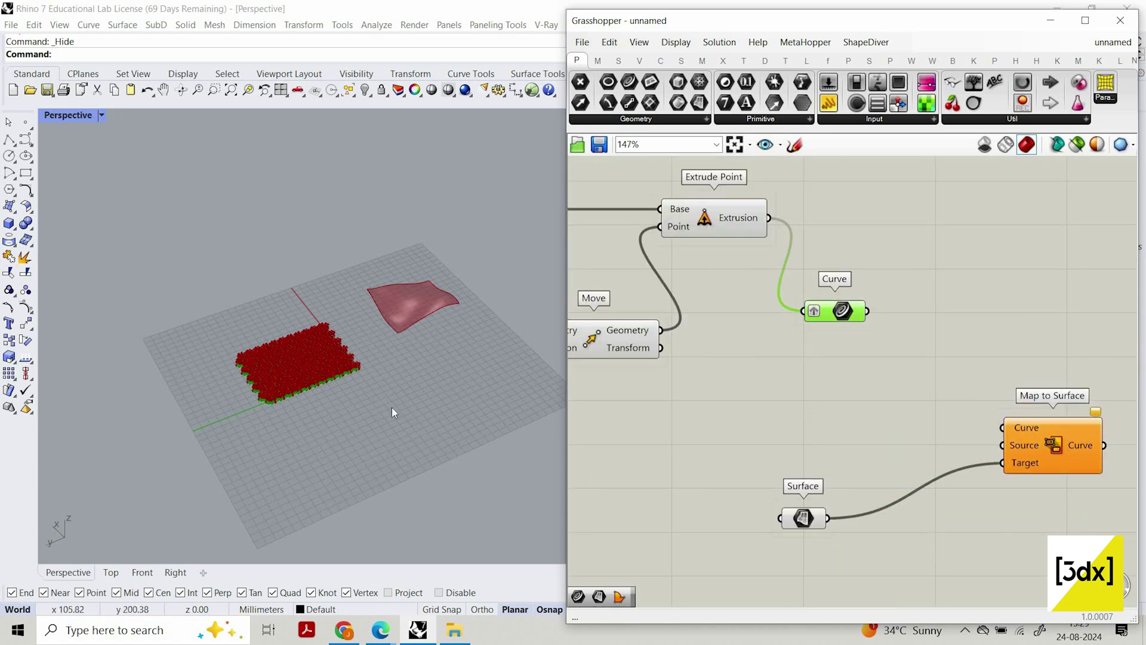
scroll(391, 407, up, 5)
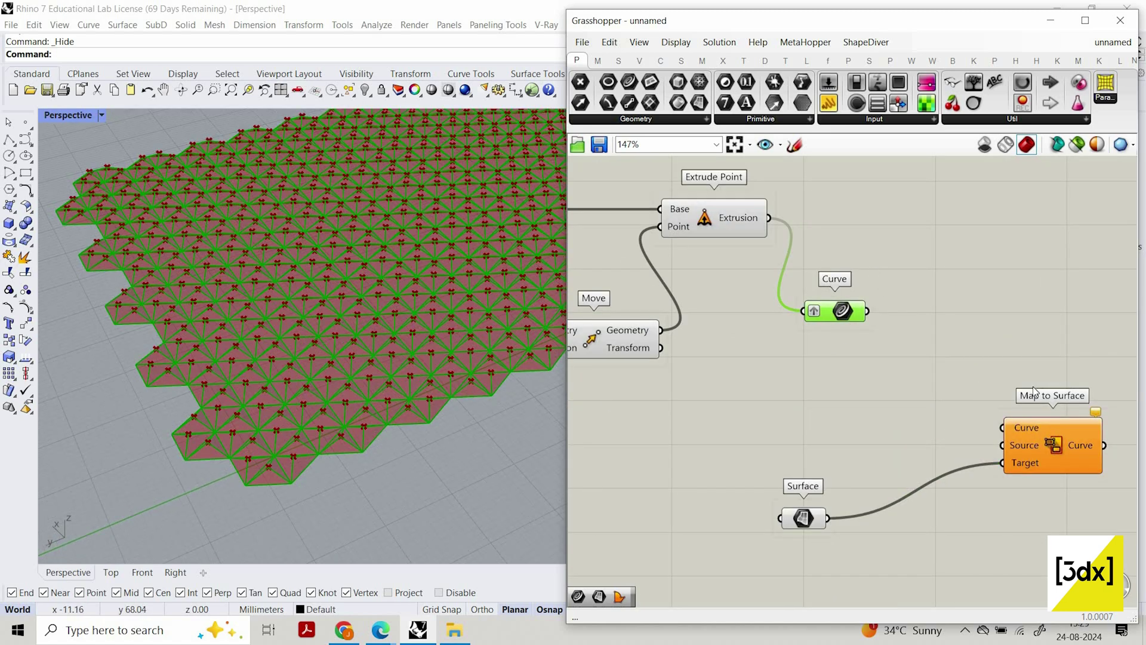
drag(831, 310, 860, 265)
scroll(854, 302, down, 3)
scroll(1031, 389, up, 3)
drag(973, 379, 992, 380)
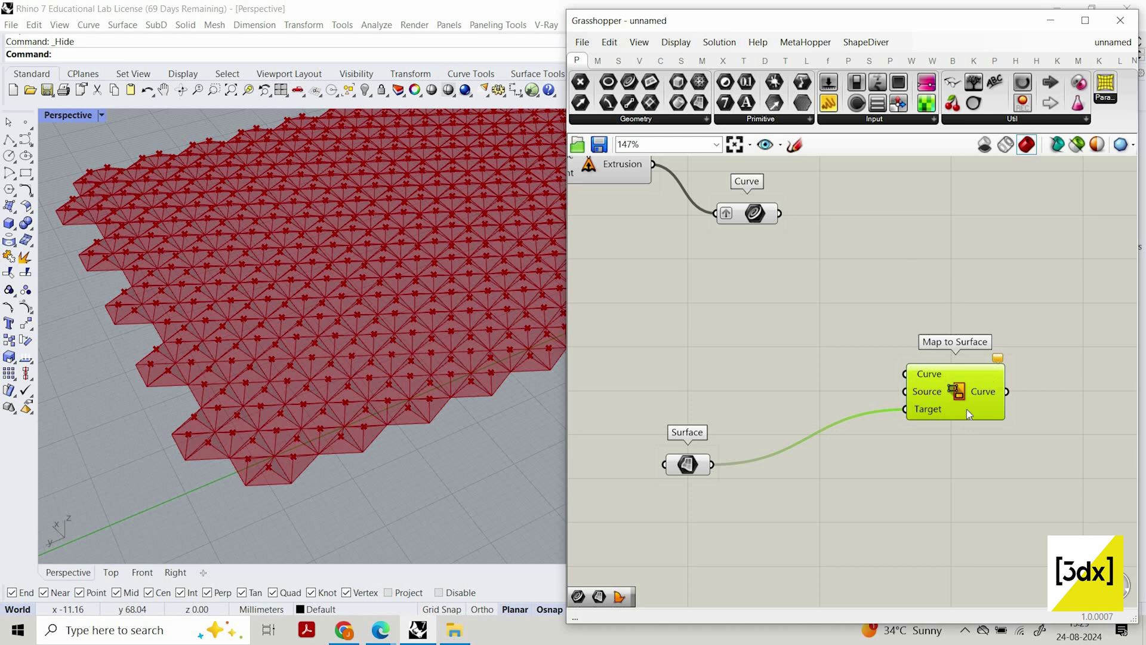
Shift Map to Surface away from the Surface parameter and connect the output Curve parameter to its Curve input
drag(968, 410, 998, 448)
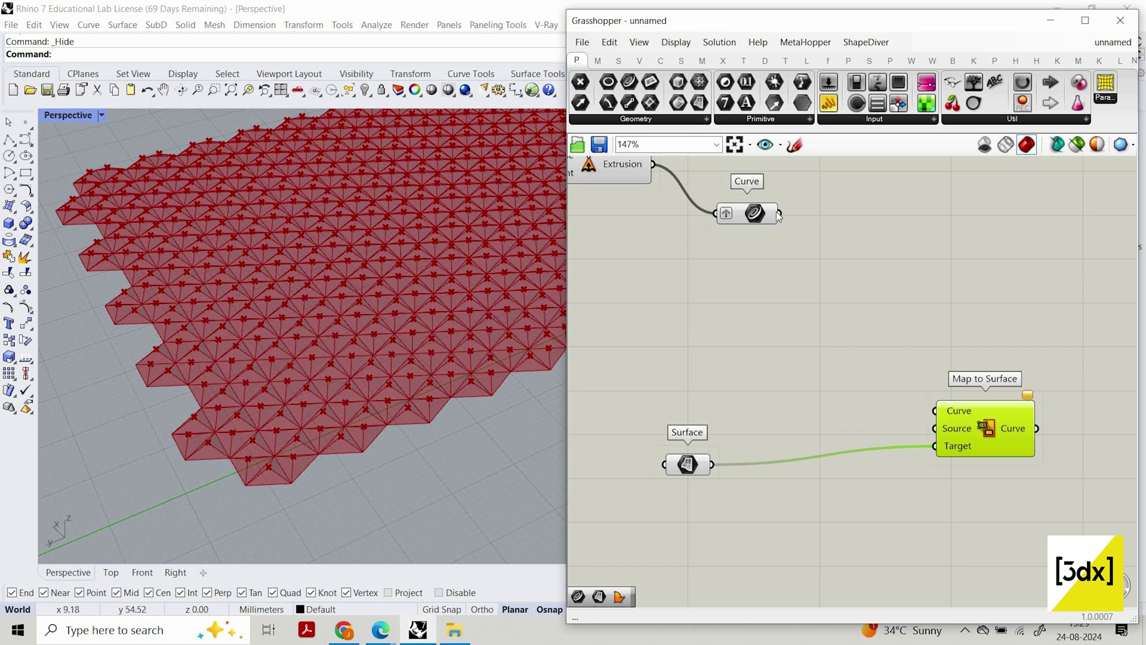
mouse_move(778, 213)
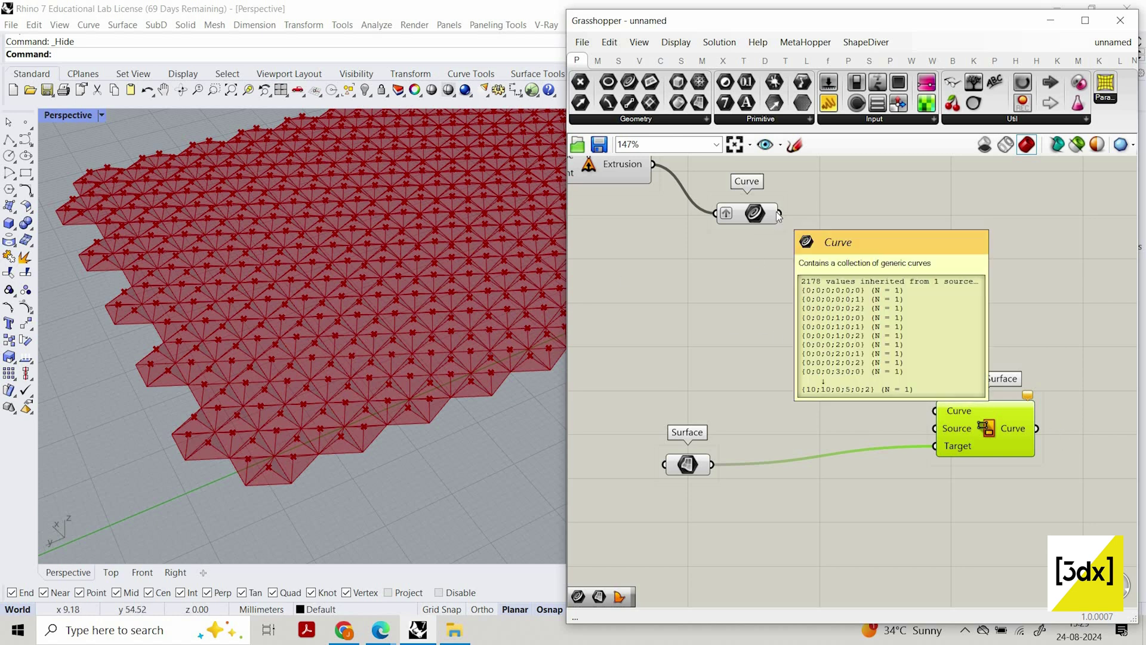
drag(777, 213, 822, 206)
scroll(306, 476, down, 7)
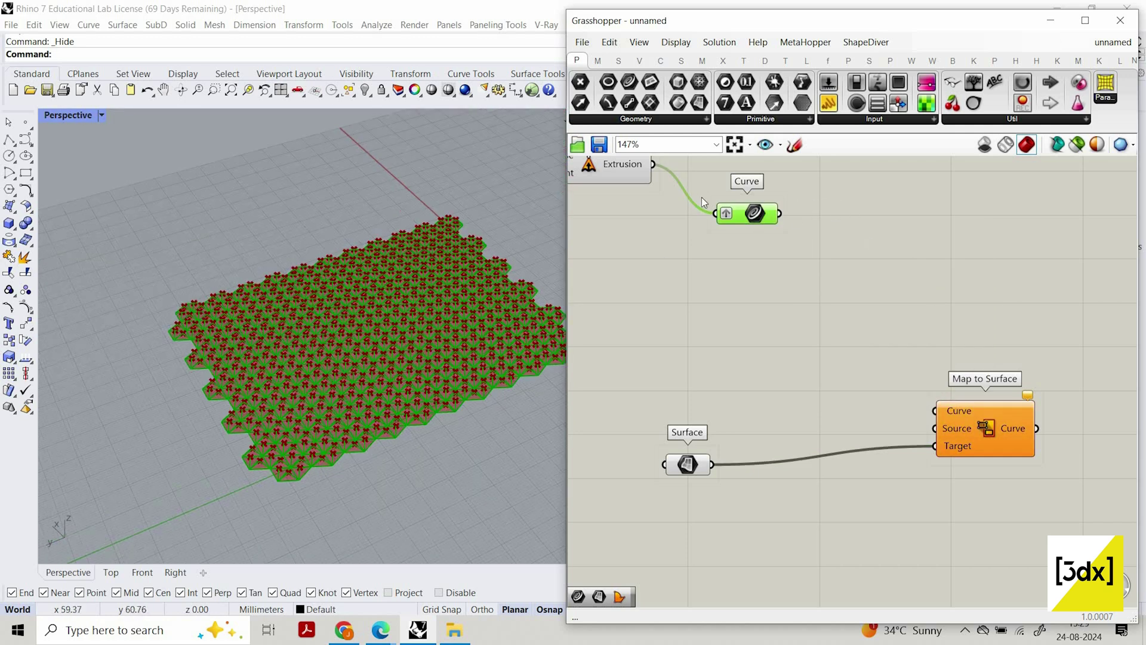
scroll(717, 206, down, 1)
right_drag(716, 206, 808, 255)
scroll(818, 244, up, 1)
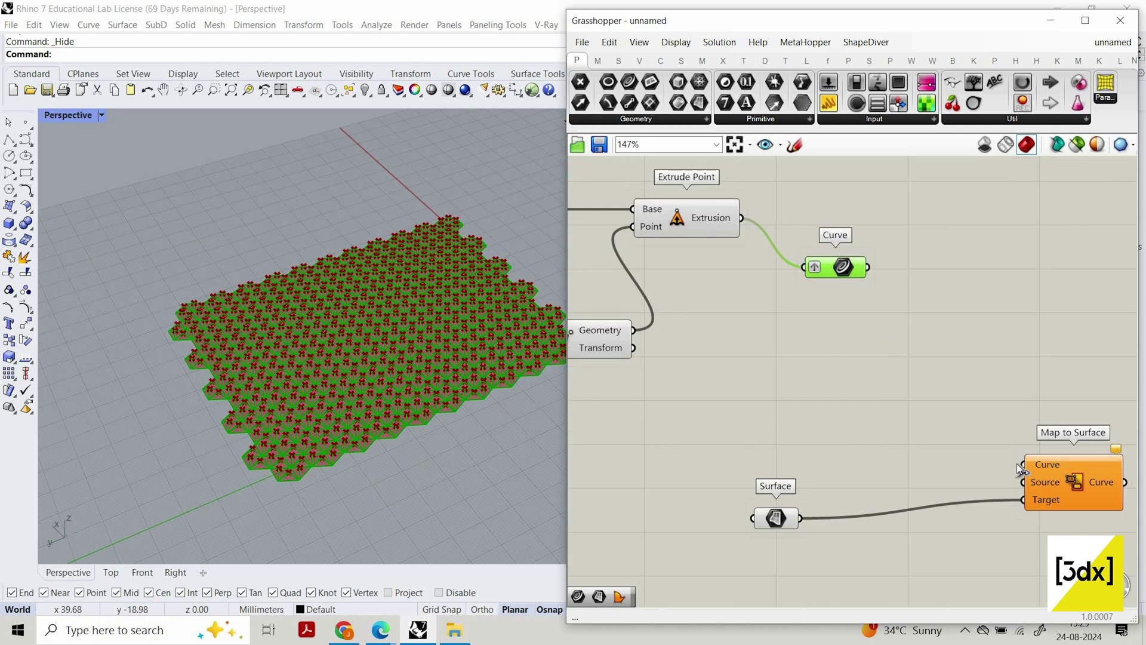
drag(867, 267, 1053, 468)
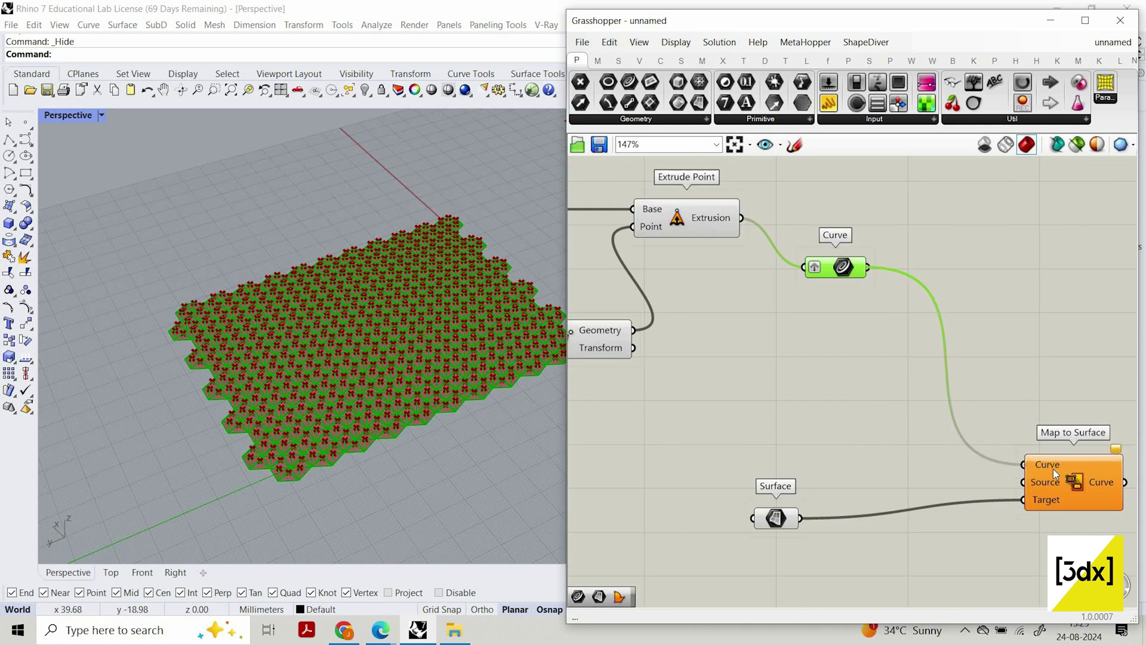
click(852, 279)
scroll(848, 277, up, 2)
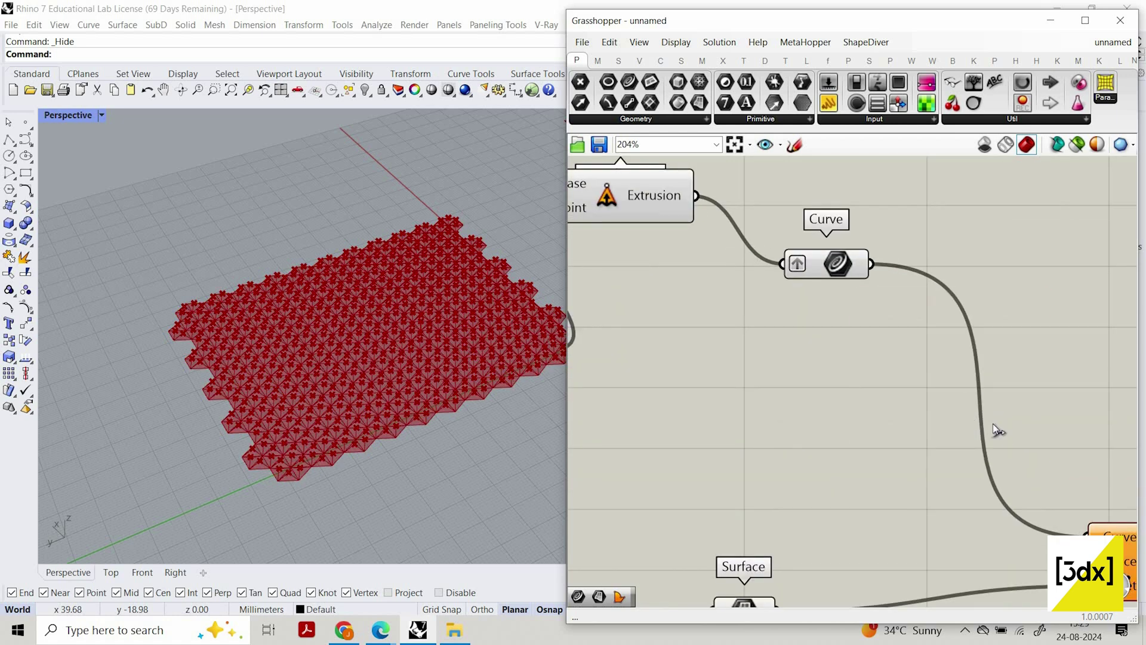
Move the target Surface parameter closer to Map to Surface and nudge Map to Surface slightly down
scroll(993, 424, down, 1)
right_drag(944, 552, 1014, 452)
drag(844, 468, 880, 463)
right_drag(1045, 464, 940, 464)
scroll(940, 464, down, 1)
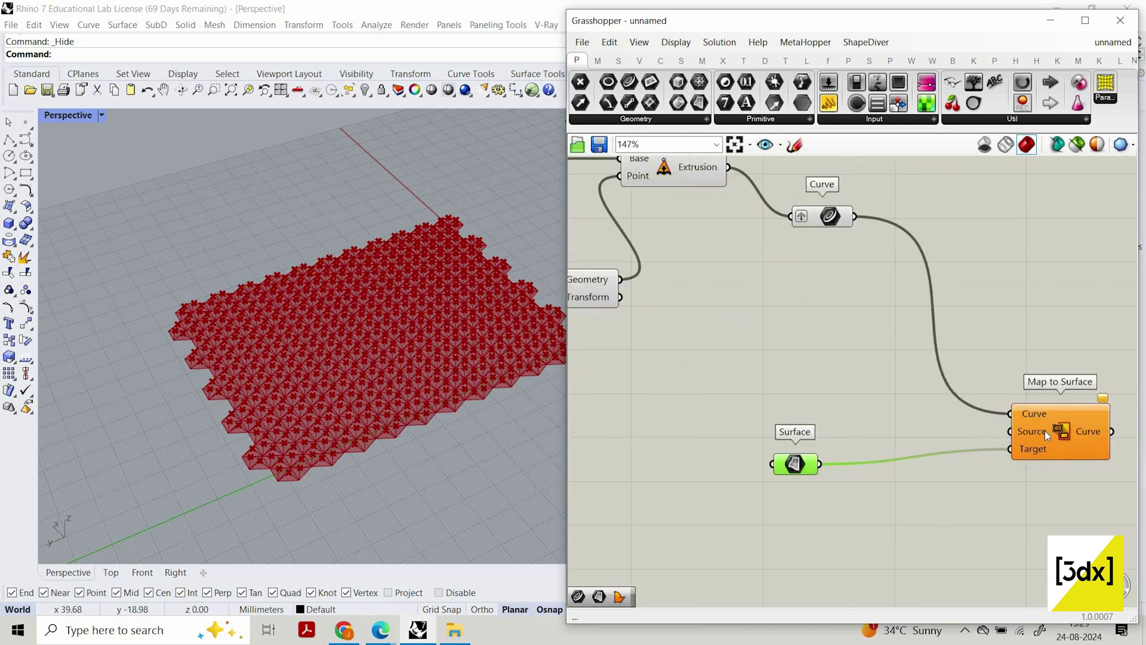
drag(1045, 431, 1050, 452)
Examine the flat hexagonal pattern alongside the target surface and highlight the Surface parameter that holds it
scroll(929, 424, down, 6)
click(815, 438)
scroll(815, 438, up, 3)
double_click(815, 437)
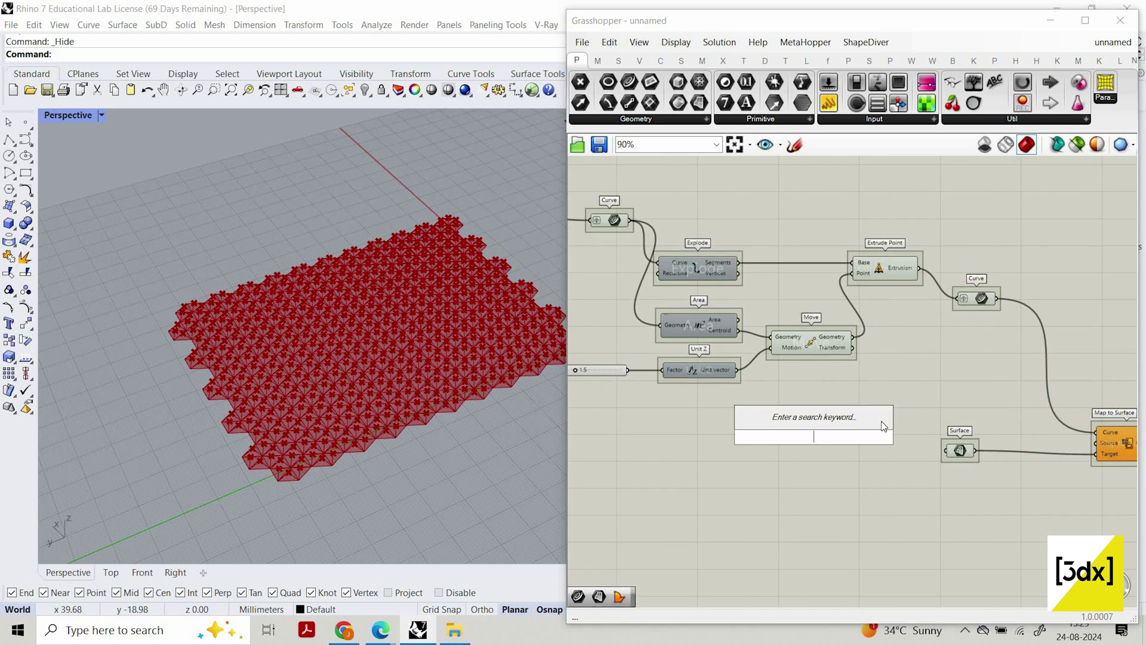
scroll(1002, 435, down, 3)
scroll(1098, 471, up, 3)
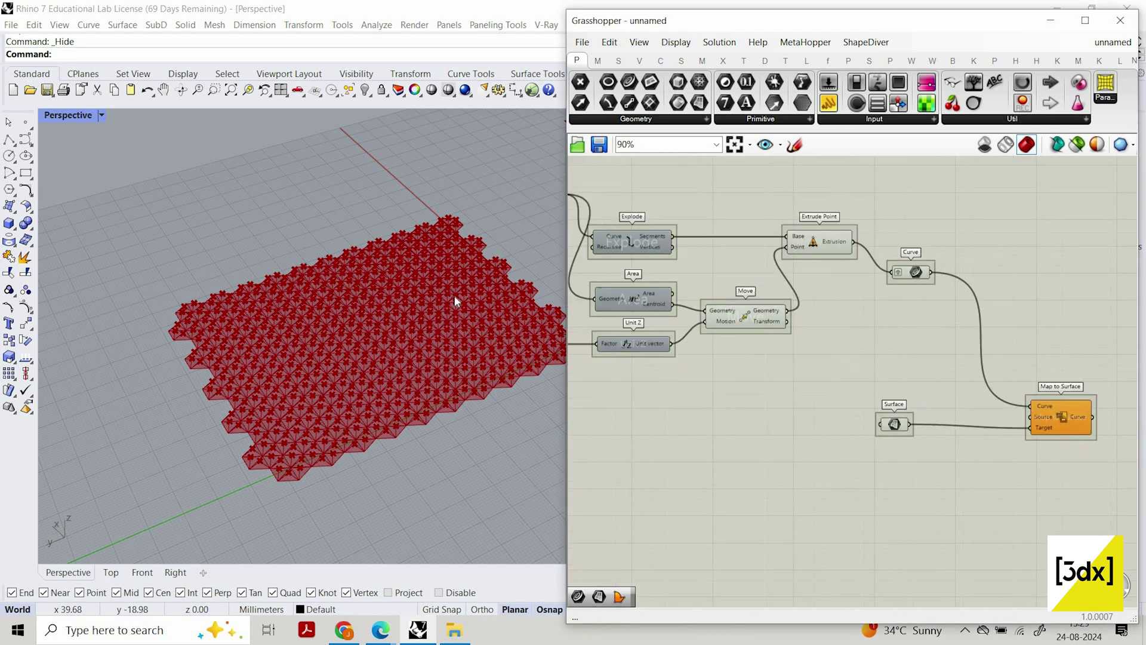
scroll(456, 299, down, 8)
scroll(489, 304, up, 2)
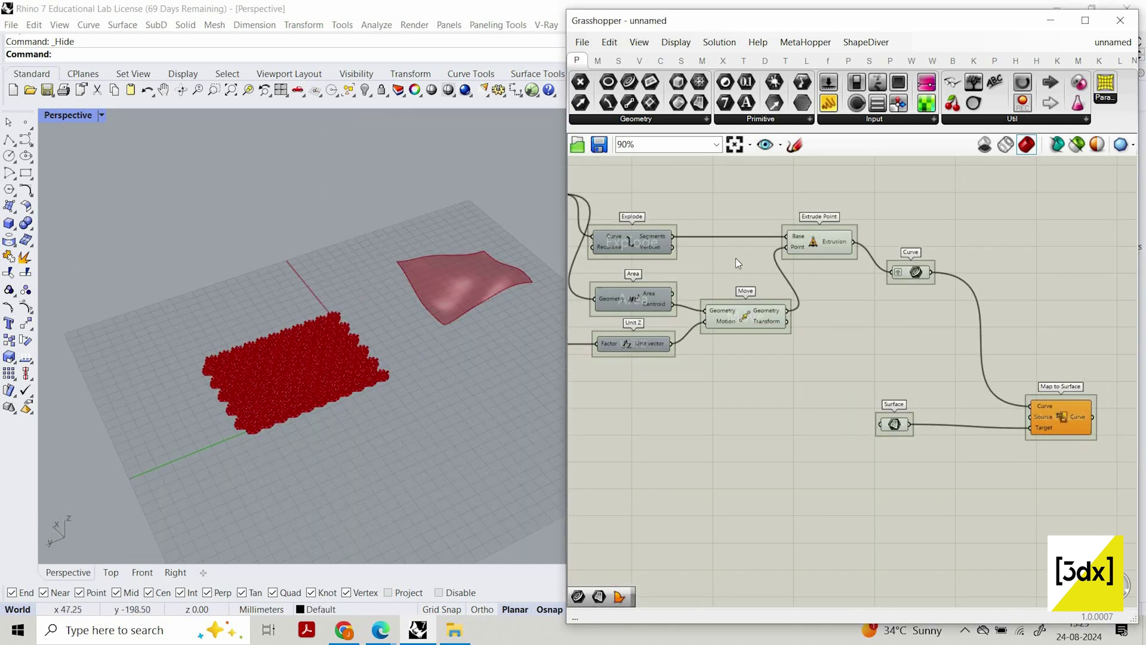
click(894, 424)
scroll(719, 418, down, 4)
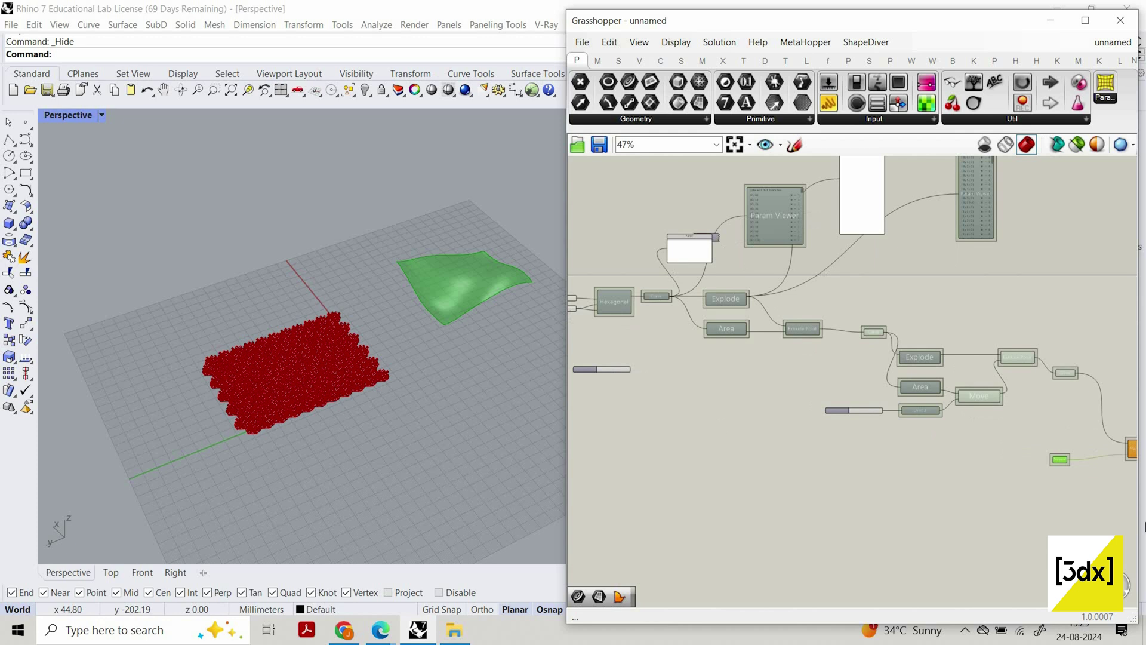
Add a Bounding Box component in the empty canvas area below the number slider that feeds Unit Z
click(876, 461)
scroll(876, 461, up, 3)
double_click(877, 461)
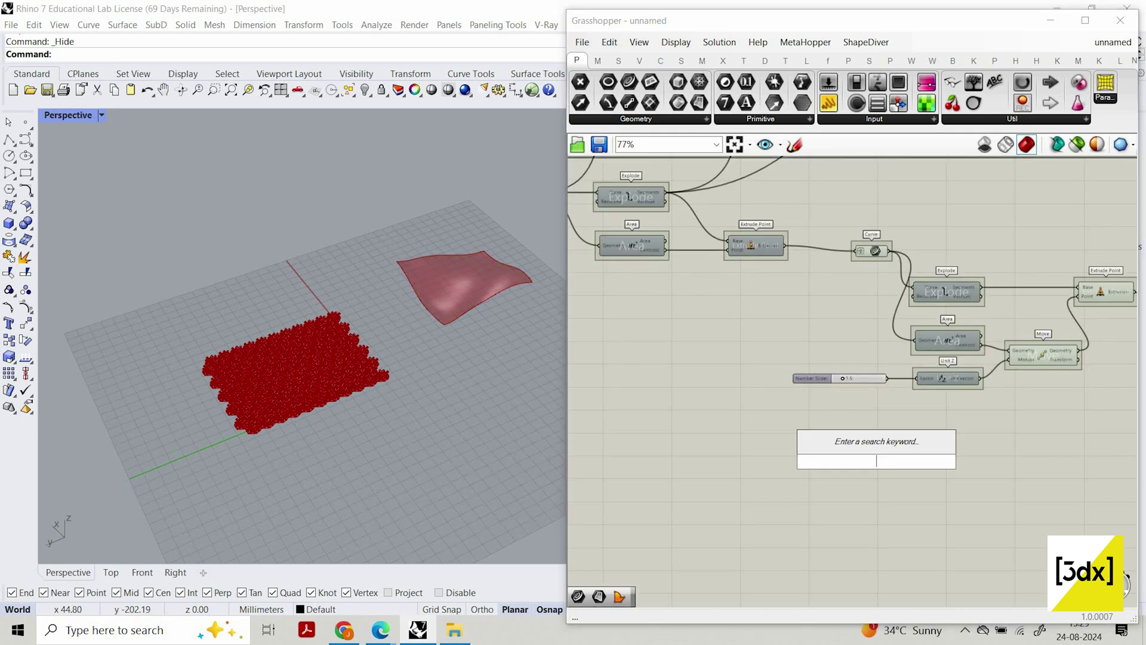
text(bound)
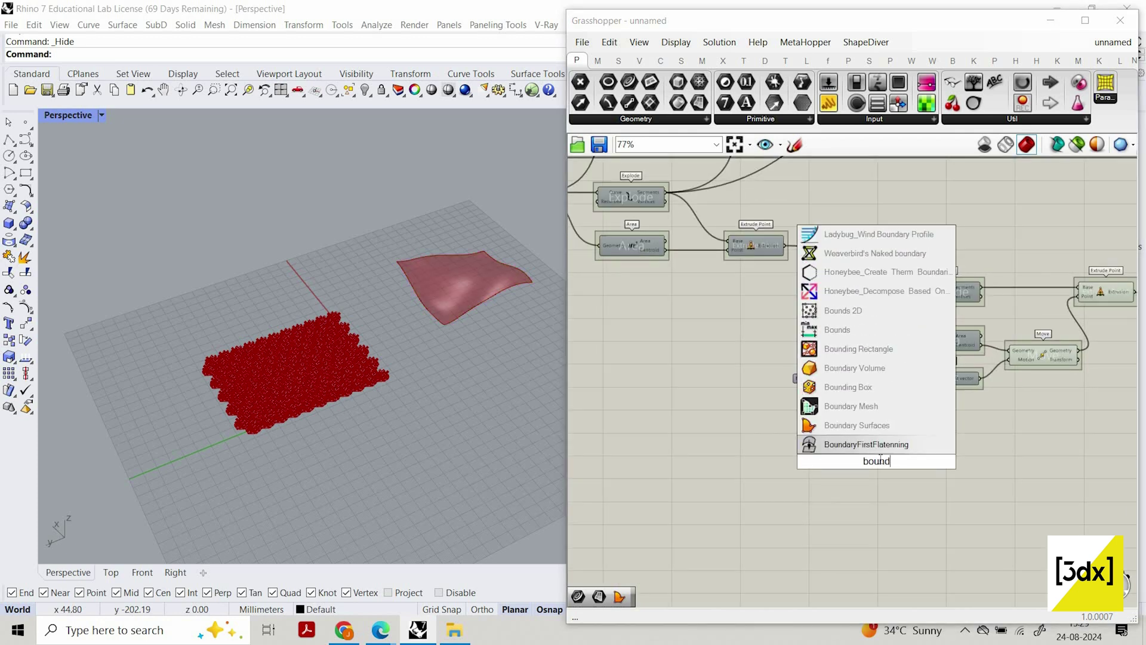
text(ing)
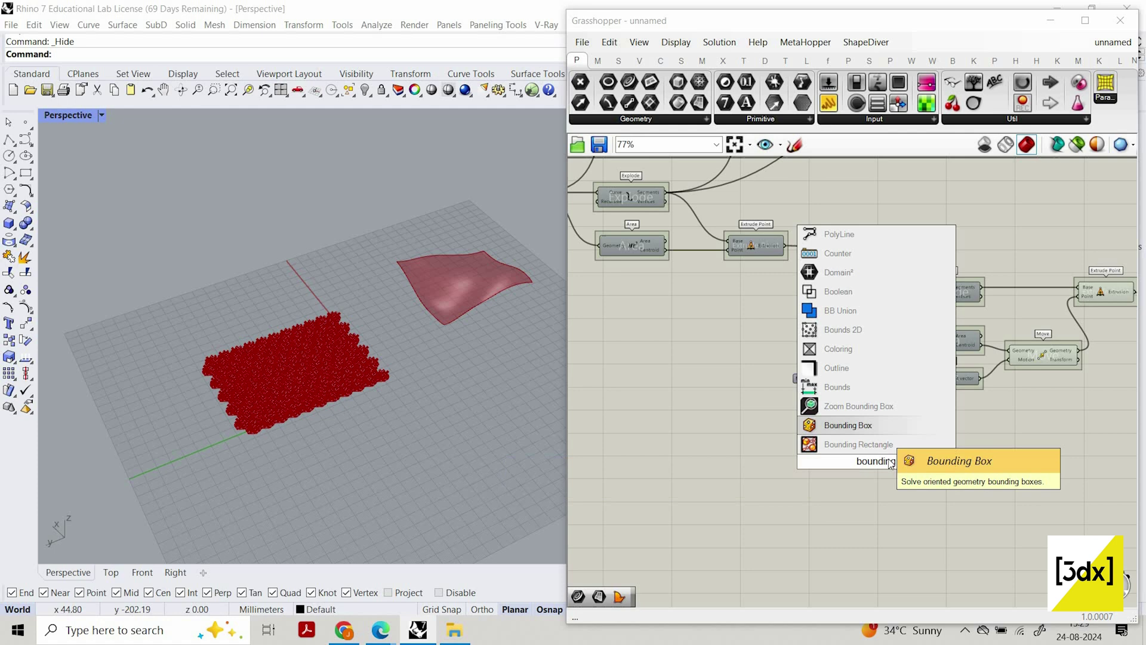
click(878, 423)
scroll(1010, 335, up, 4)
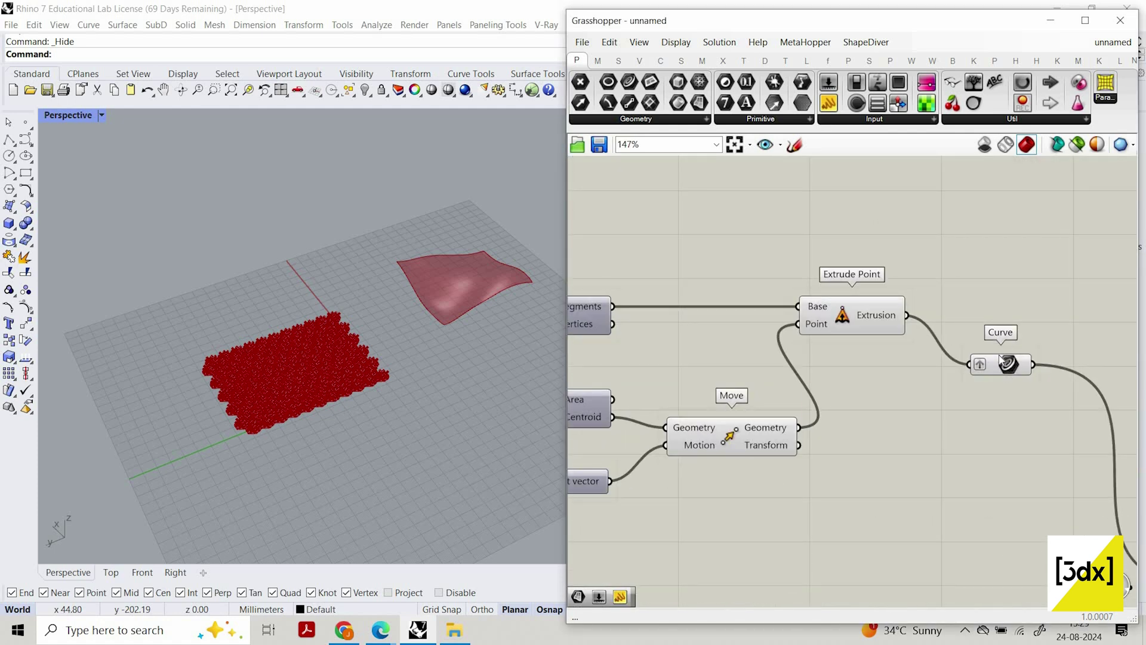
Connect the hexagon grid's Curve parameter to the Content input of Bounding Box and inspect the generated boxes
scroll(754, 365, down, 8)
scroll(597, 287, up, 8)
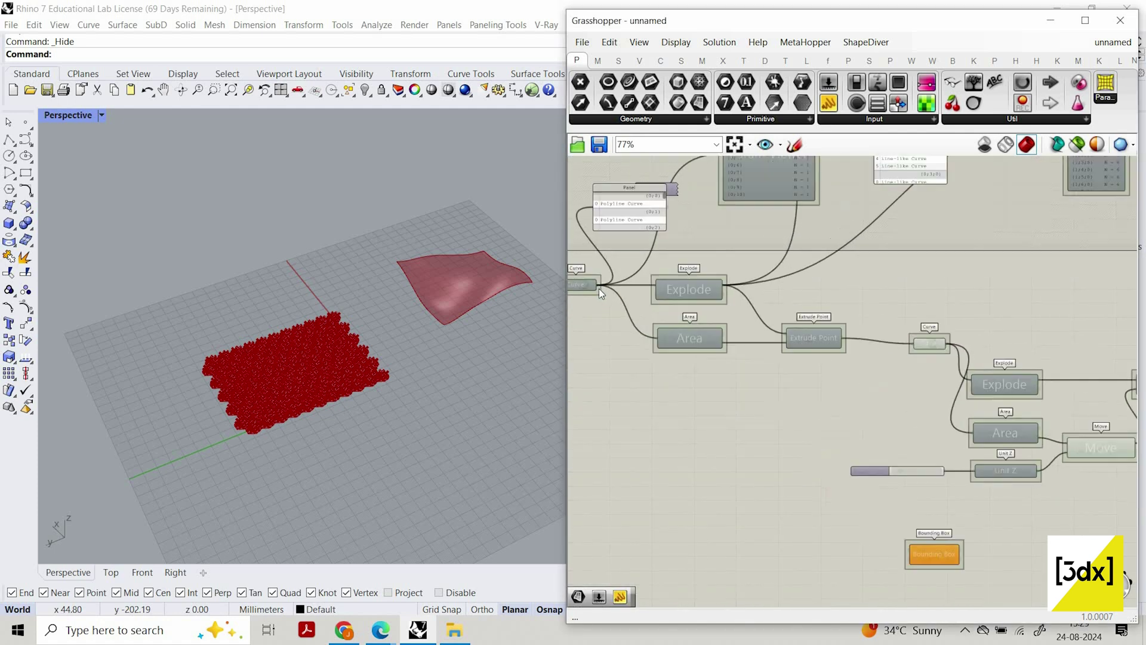
drag(606, 295, 665, 273)
scroll(856, 424, down, 3)
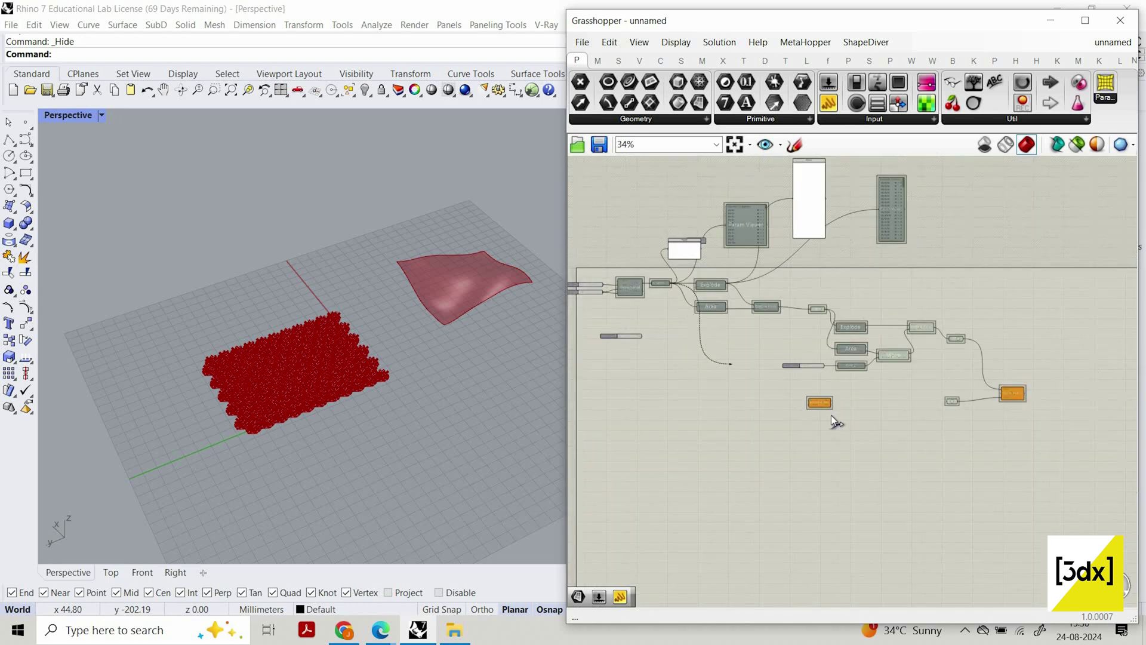
scroll(831, 414, up, 3)
scroll(873, 453, up, 3)
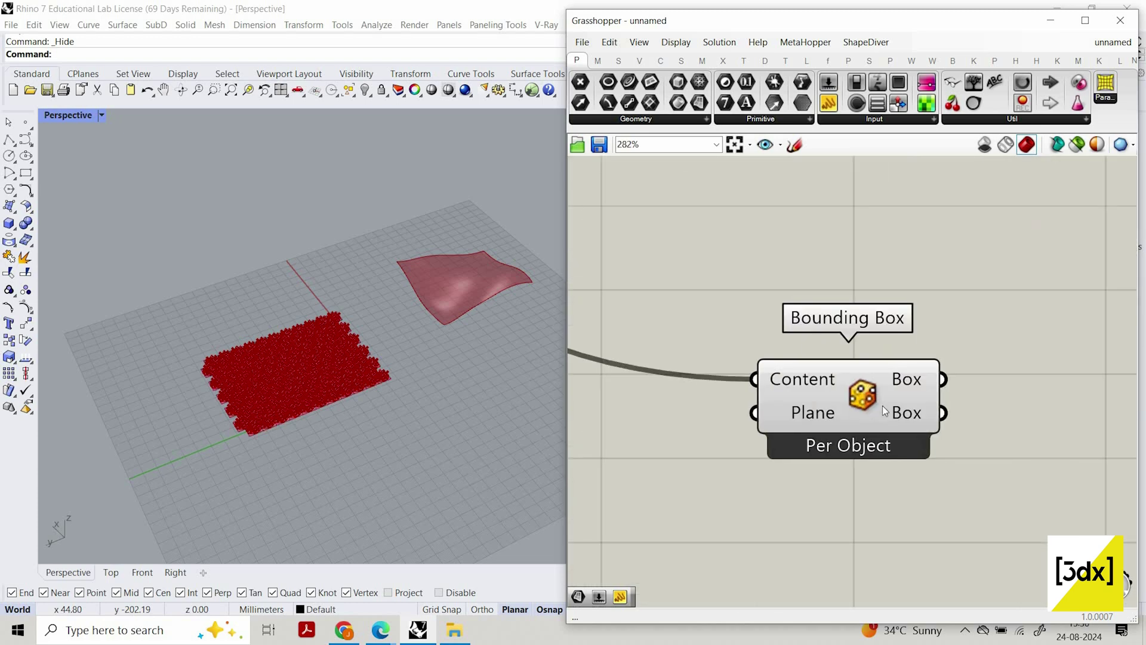
scroll(296, 426, up, 5)
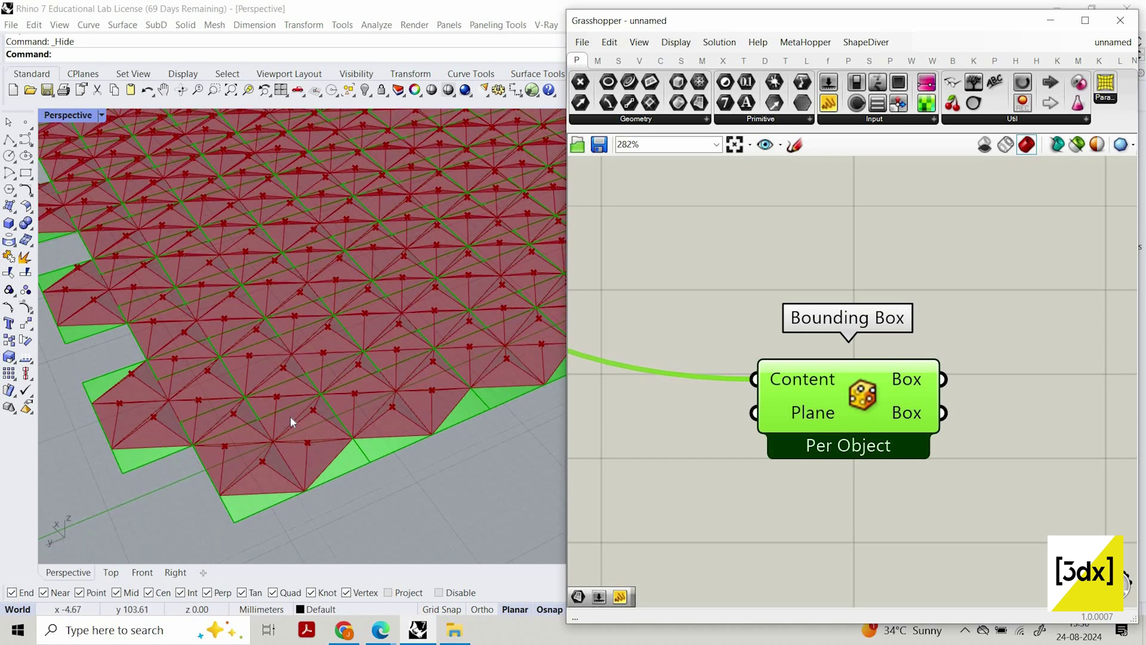
right_drag(312, 423, 281, 425)
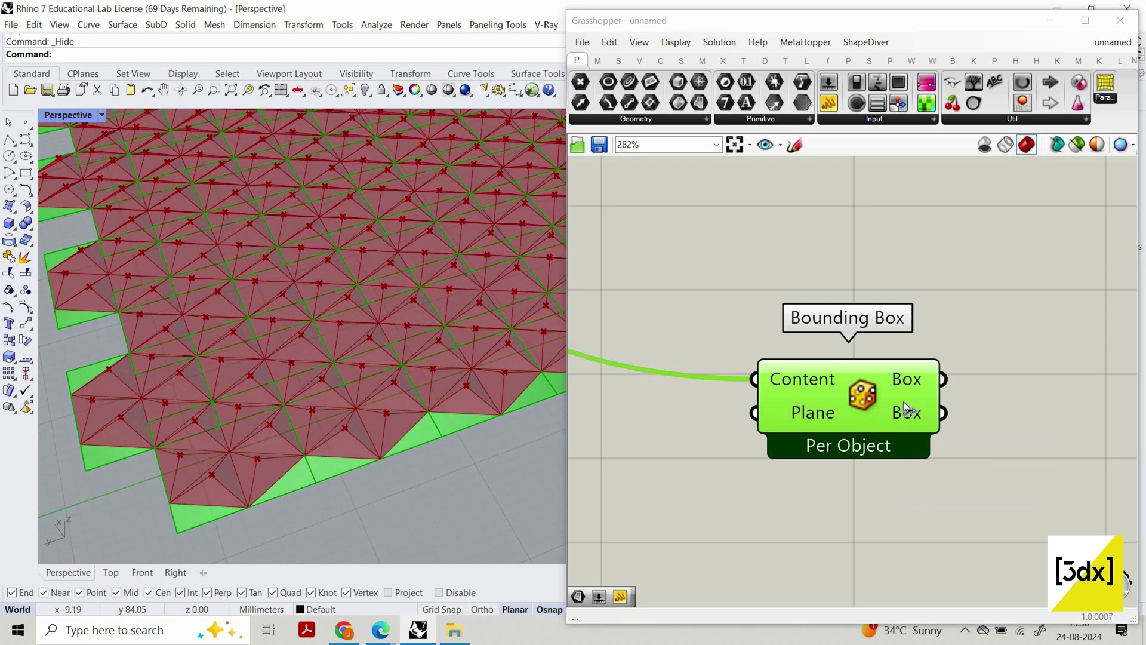
Add a Surface parameter beside Bounding Box and connect the first Box output to it
scroll(908, 394, down, 2)
double_click(954, 400)
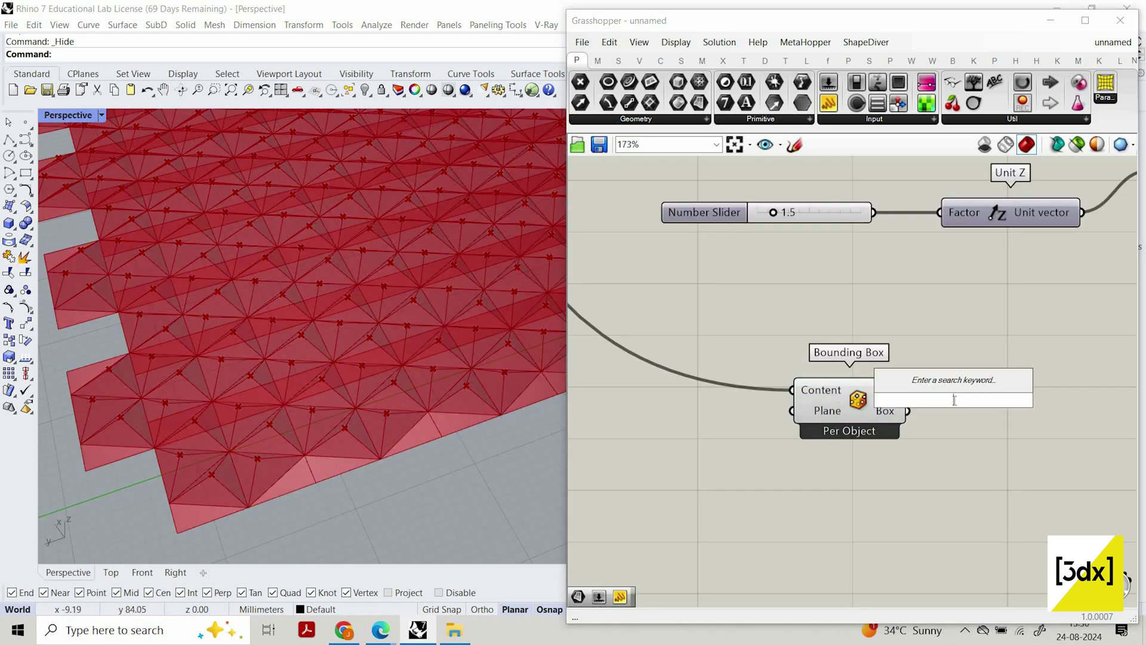
text(x)
key(Escape)
double_click(961, 400)
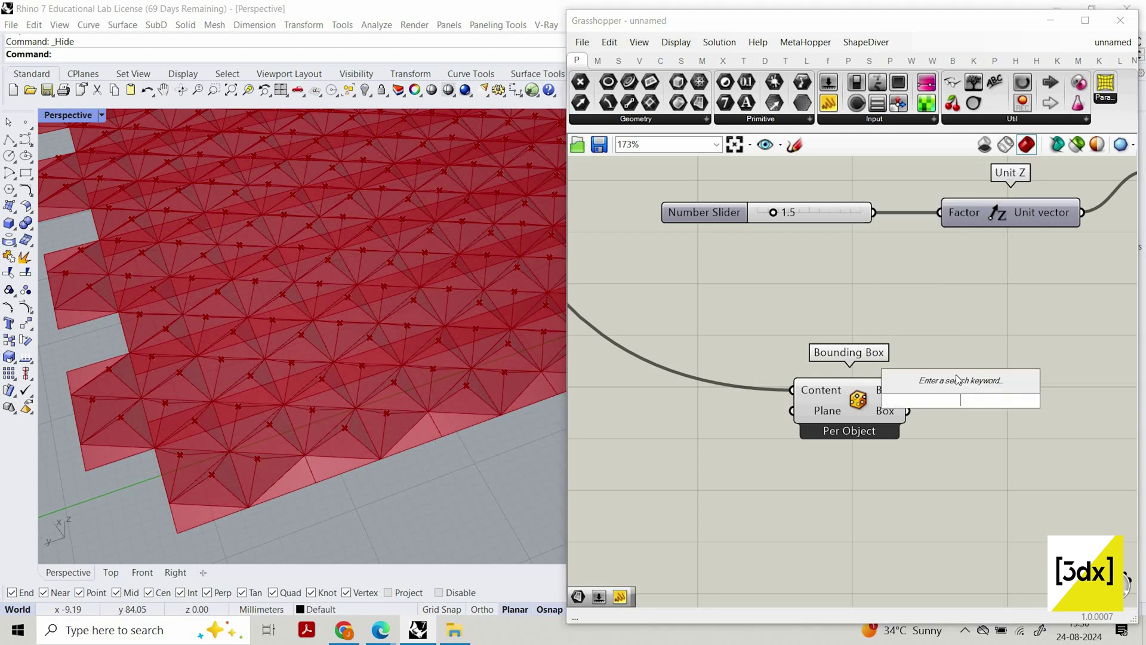
text(srf)
click(950, 364)
drag(907, 390, 985, 394)
scroll(863, 434, up, 2)
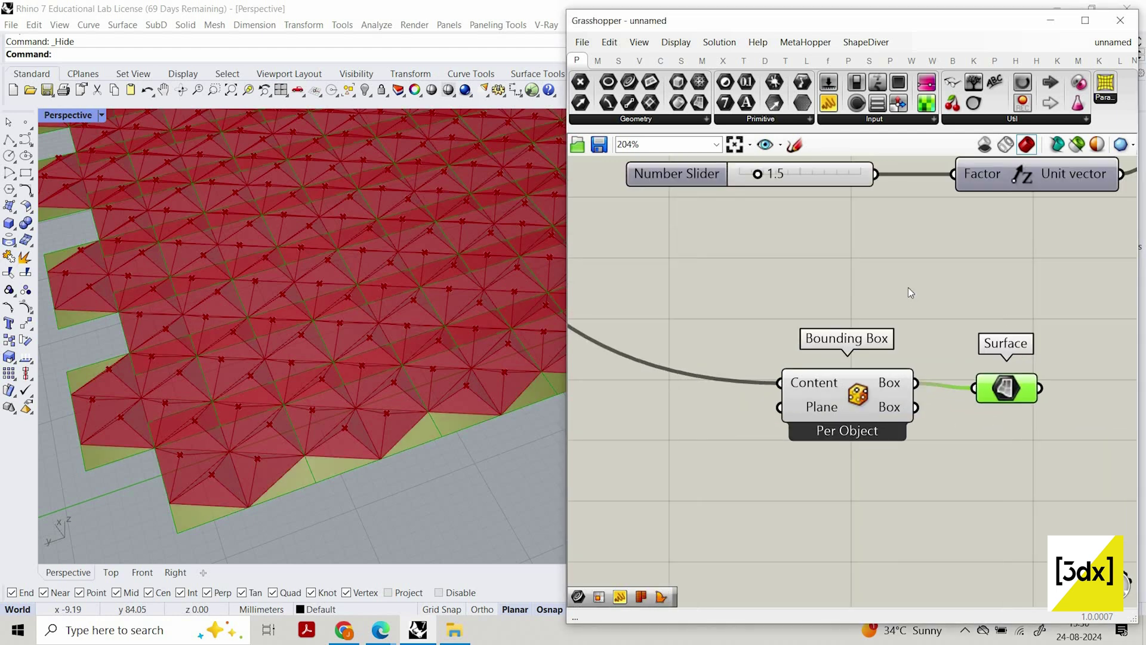
Attach a panel to the first Box output of Bounding Box and enlarge it to read the data tree
click(832, 105)
click(1034, 321)
drag(917, 383, 937, 321)
drag(985, 272, 996, 202)
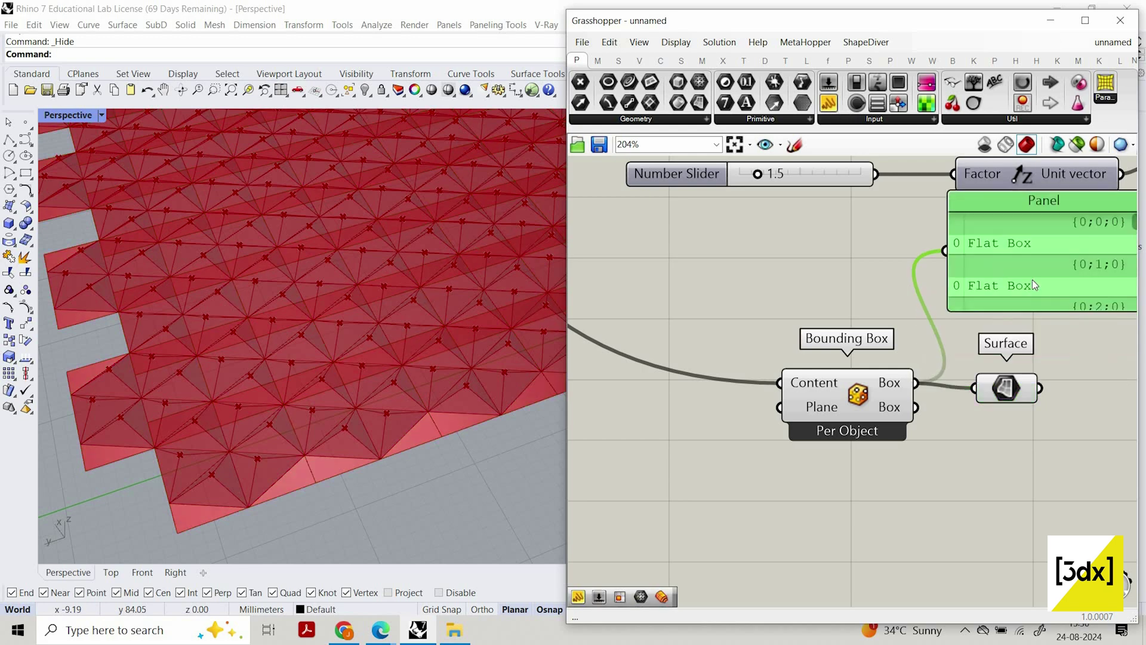
scroll(1032, 277, down, 2)
right_drag(1075, 251, 1020, 246)
scroll(1023, 269, up, 2)
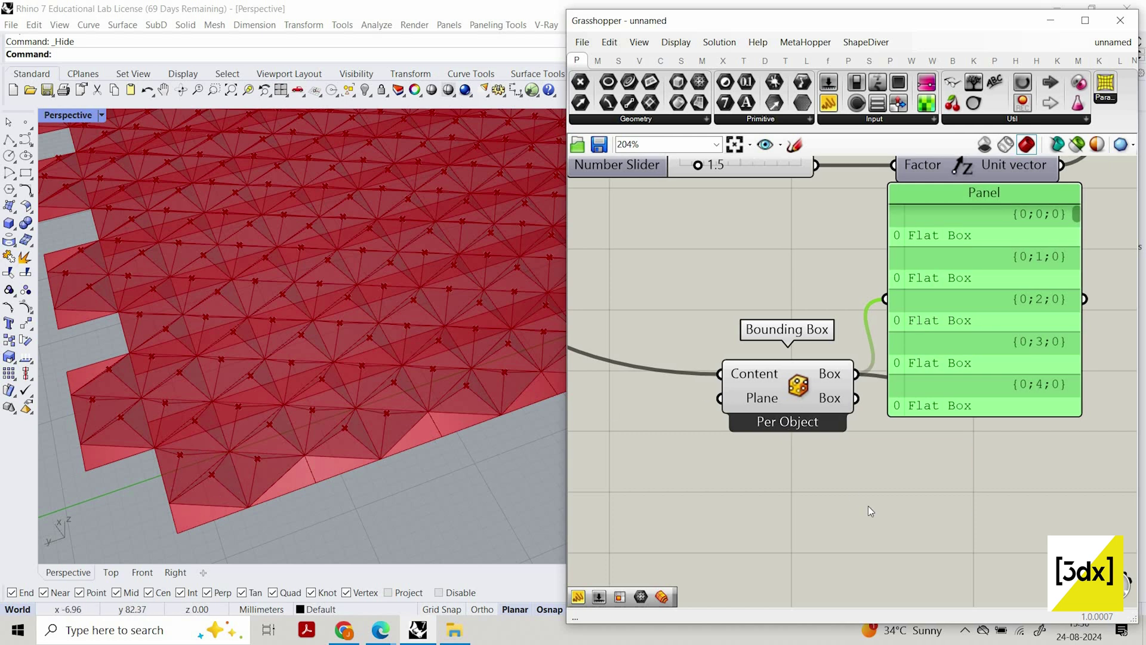
Set Bounding Box to Union Box with a flattened Content input, and delete the panel attached to it
right_click(803, 395)
click(854, 474)
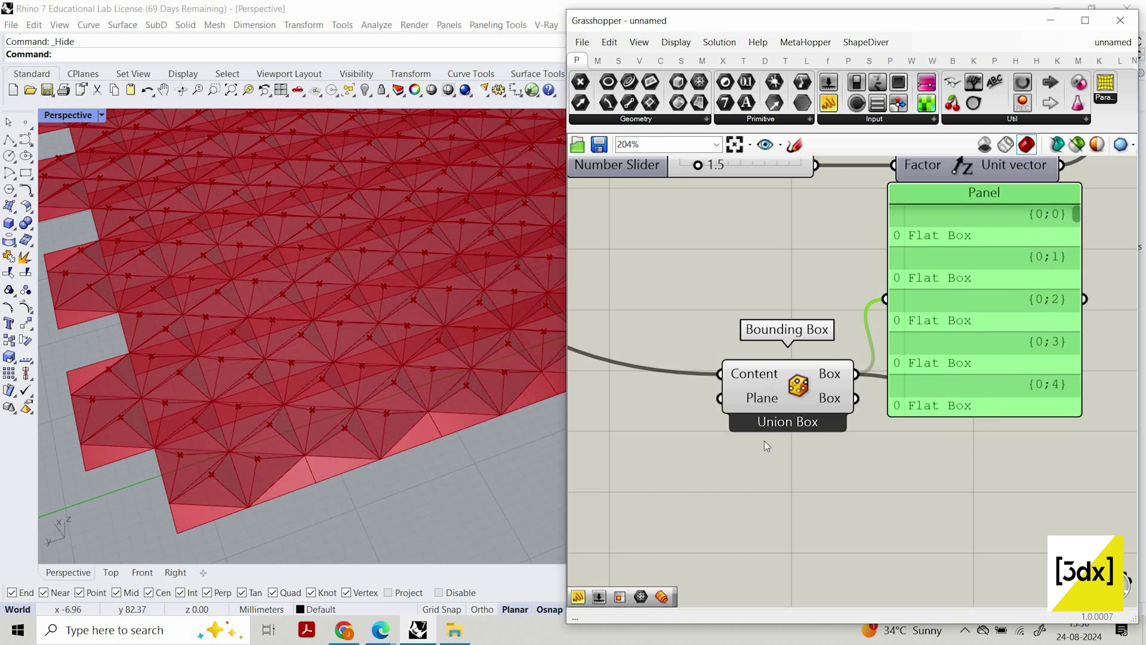
right_click(740, 383)
click(773, 456)
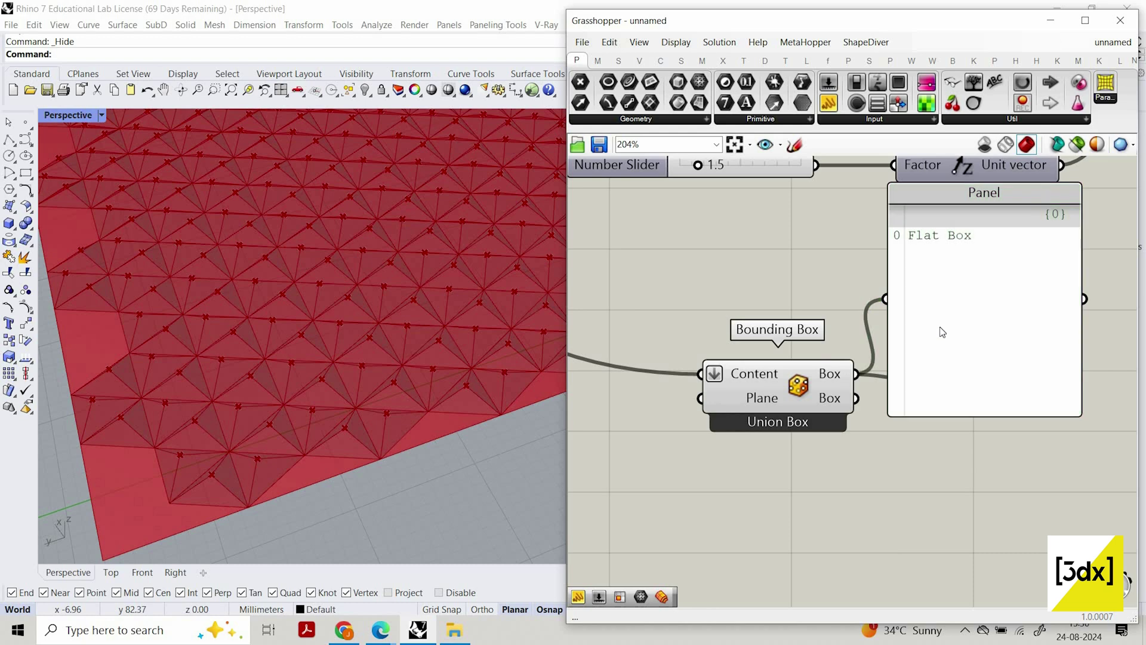
key(Delete)
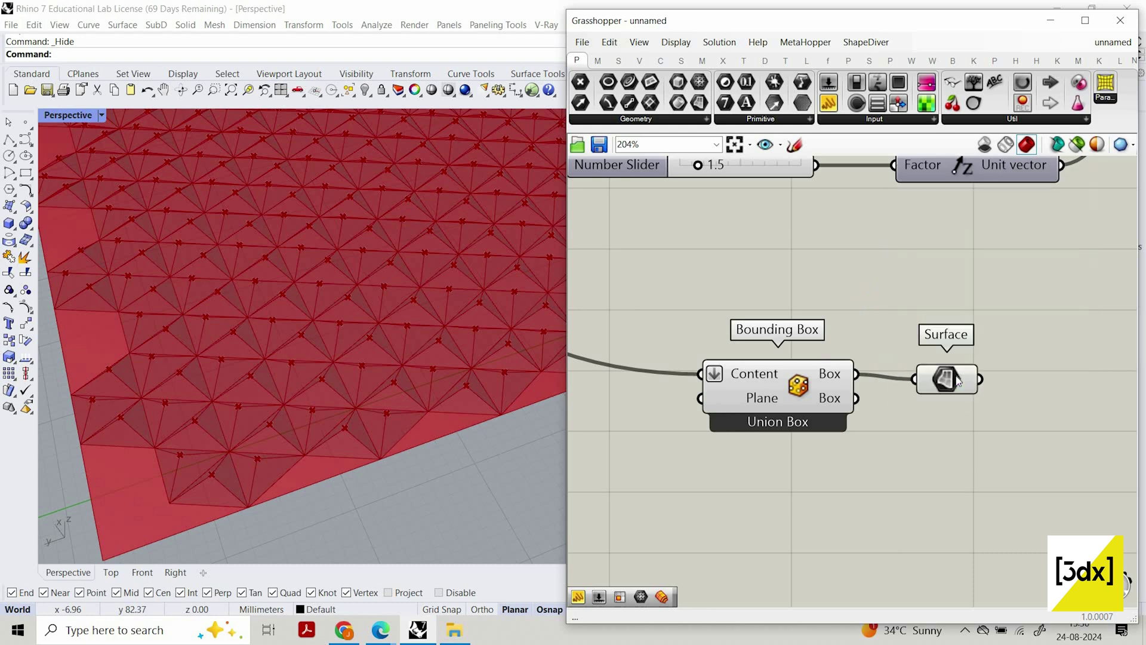
Connect the Surface parameter fed by Bounding Box to the Source input of Map to Surface
scroll(845, 407, down, 4)
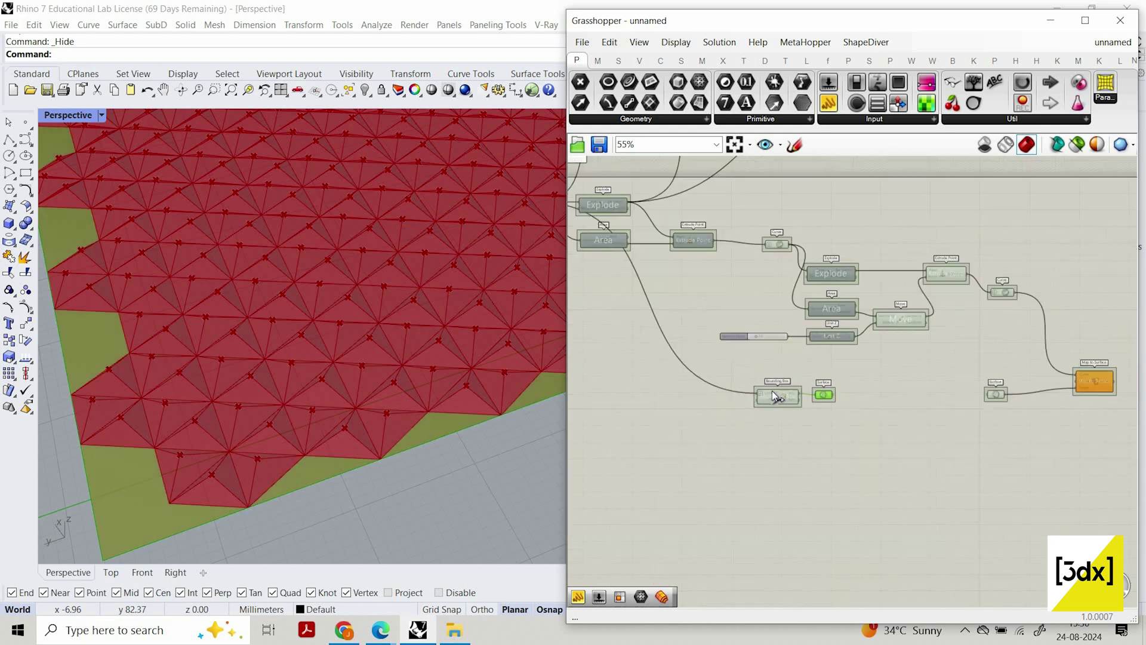
drag(770, 390, 863, 345)
scroll(776, 340, down, 5)
scroll(961, 340, up, 5)
click(881, 345)
scroll(262, 418, down, 12)
scroll(382, 364, up, 12)
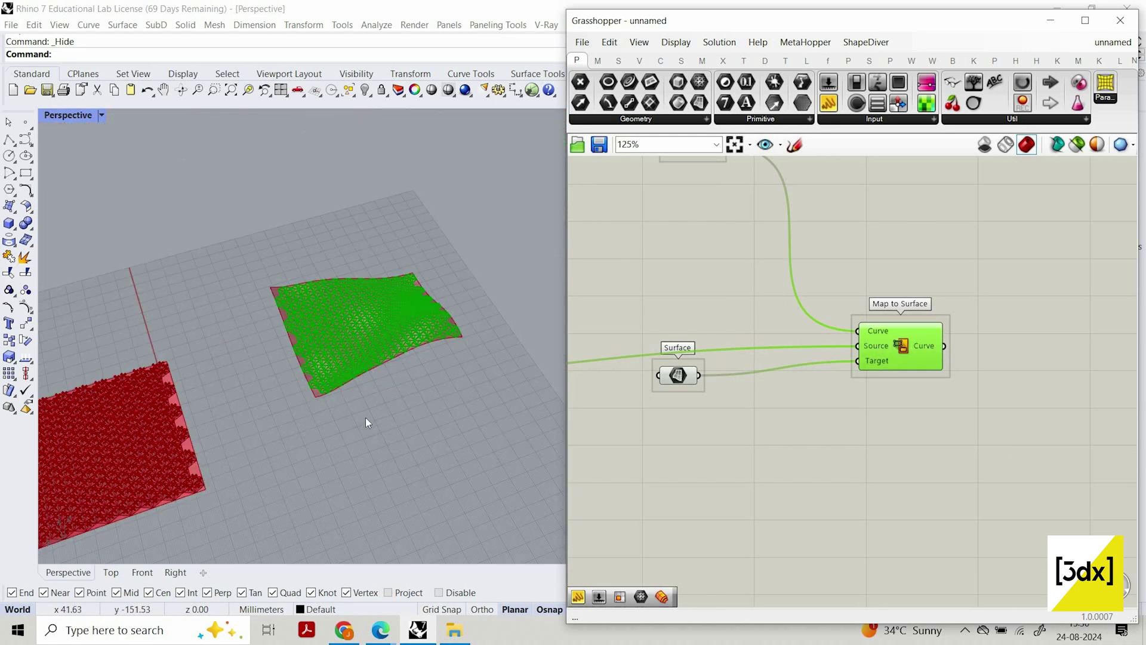
Examine the curves mapped onto the wavy surface and compare their edges with the flat pattern's bounding box
scroll(406, 349, down, 8)
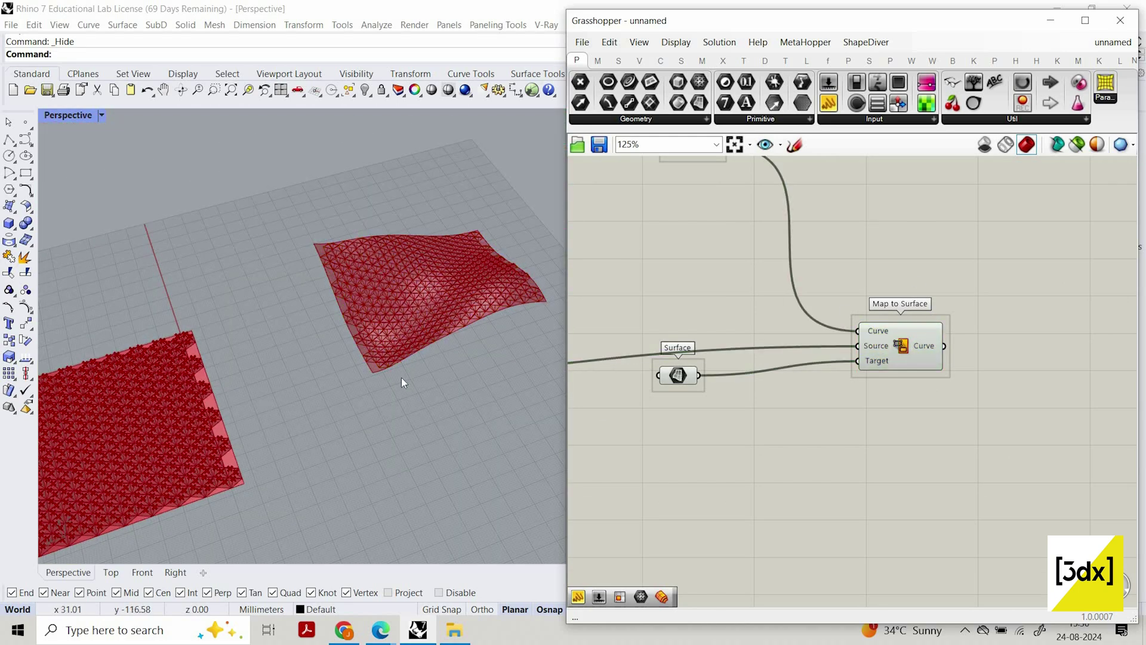
scroll(399, 382, up, 6)
scroll(459, 378, down, 15)
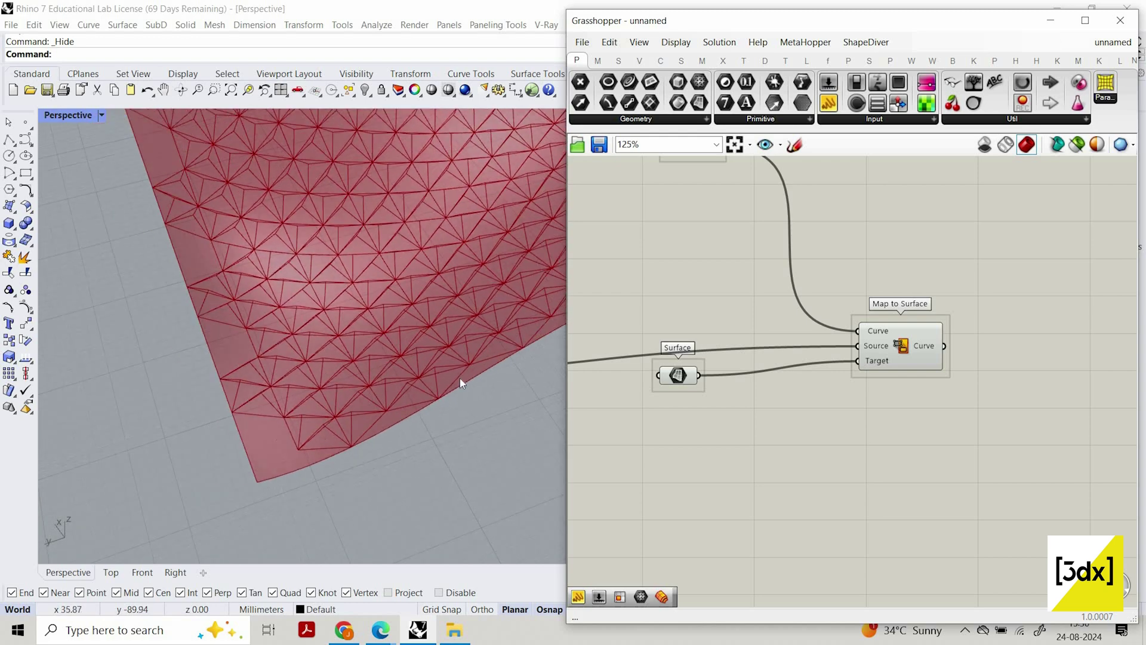
scroll(352, 442, up, 5)
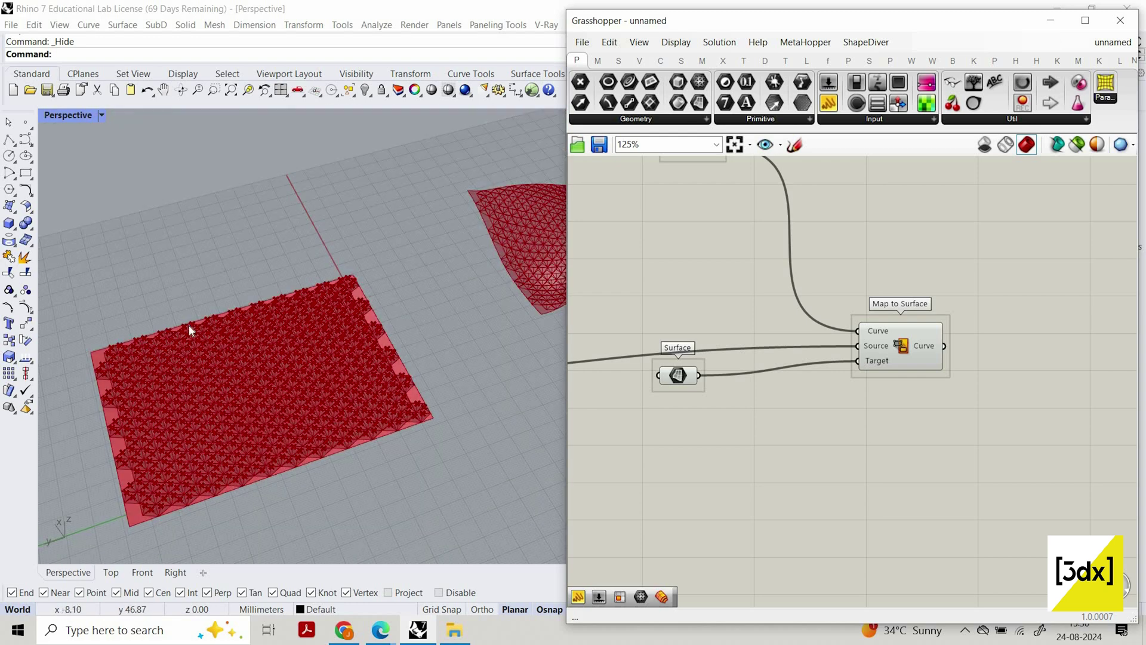
scroll(430, 338, down, 12)
scroll(544, 290, up, 10)
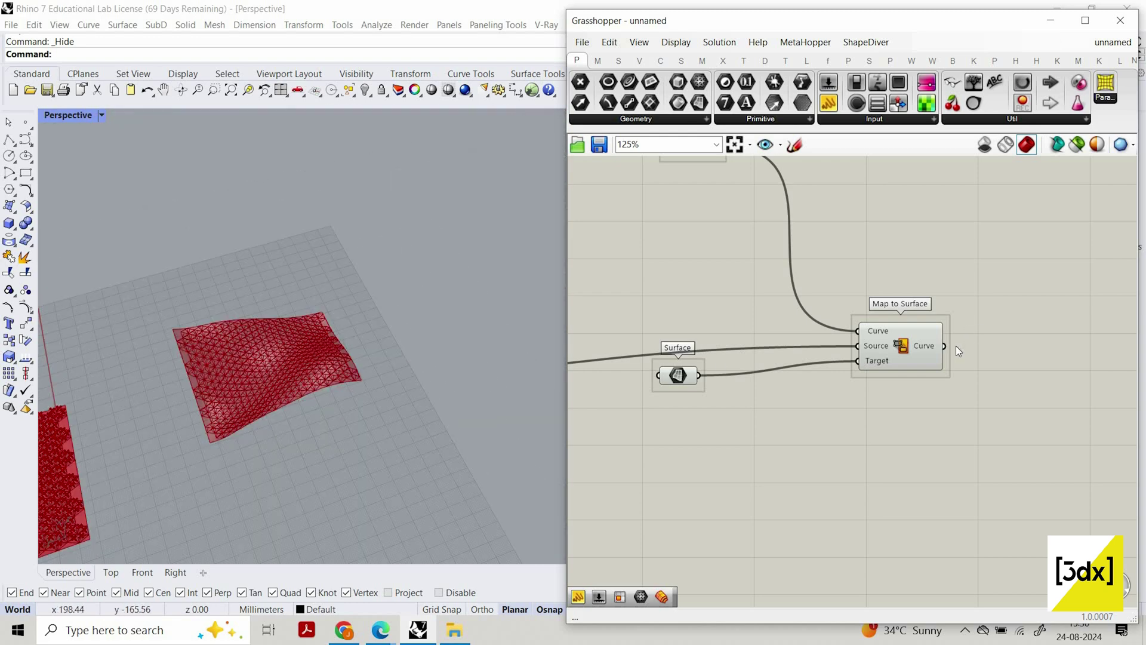
scroll(955, 343, down, 5)
right_drag(650, 332, 800, 334)
scroll(754, 341, up, 7)
click(757, 352)
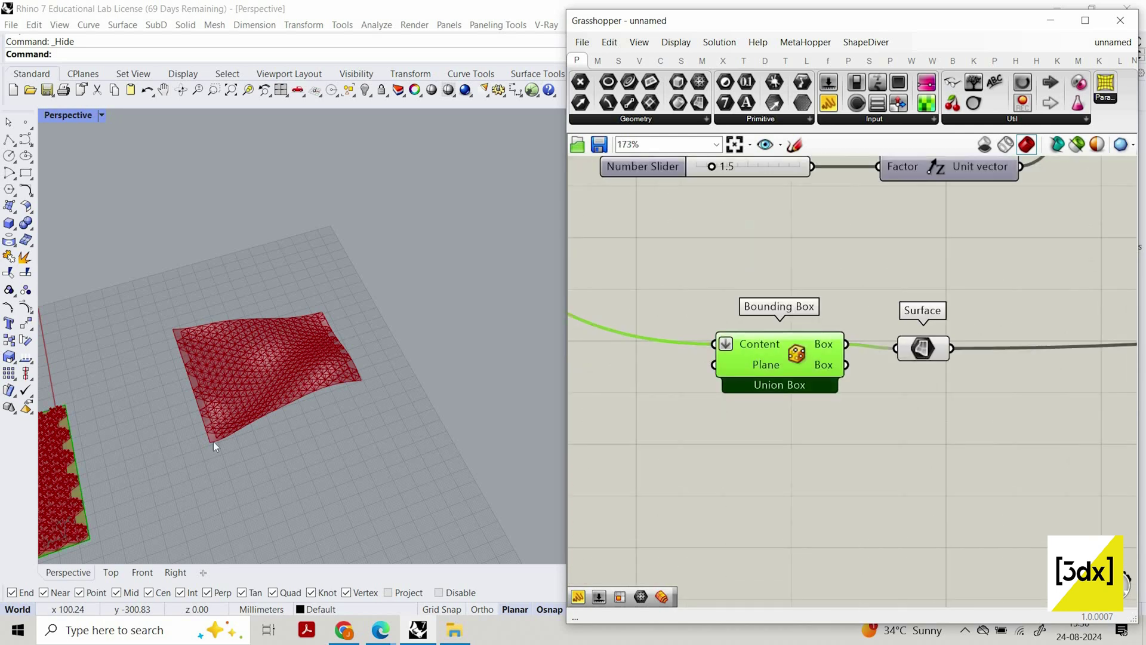
Duplicate the Bounding Box component and connect the Extrude Point Extrusion output to the copy's Content input
scroll(404, 400, down, 8)
scroll(210, 451, up, 10)
scroll(415, 387, down, 3)
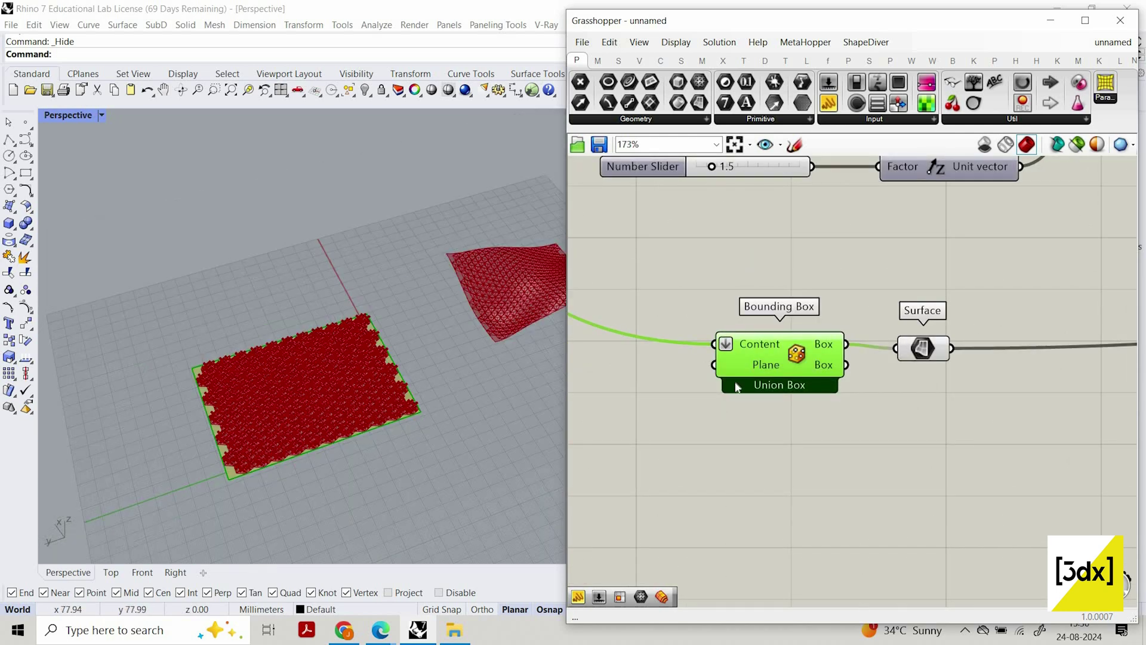
scroll(739, 382, down, 3)
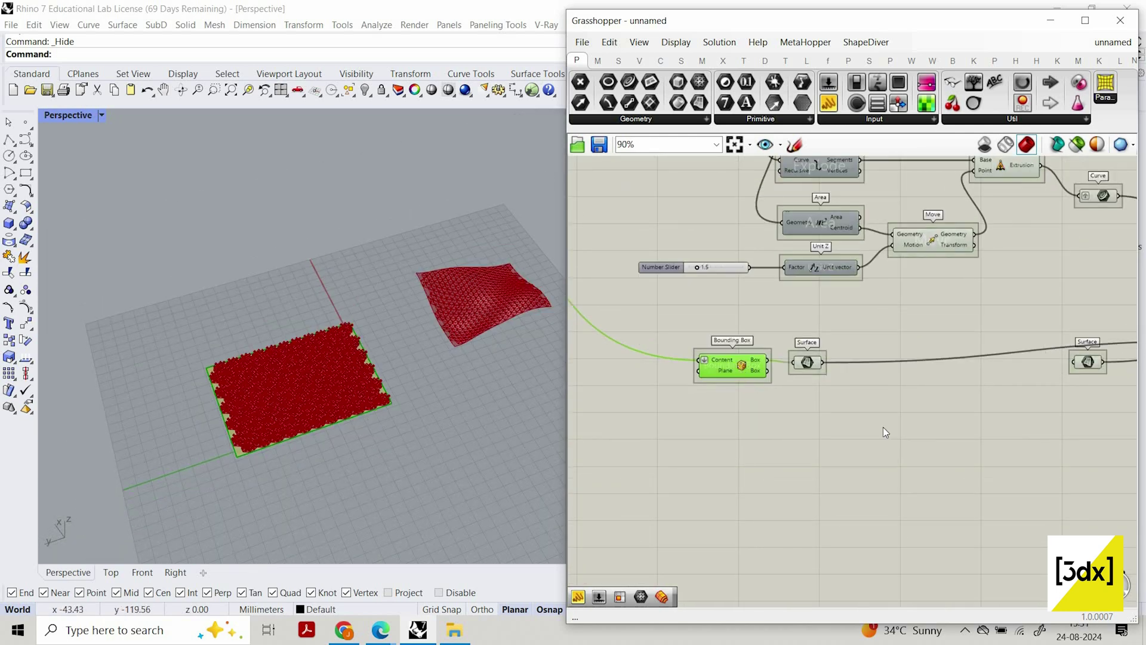
alt+drag(747, 374, 944, 445)
scroll(878, 427, down, 2)
scroll(895, 438, up, 2)
scroll(917, 298, down, 1)
right_drag(1087, 179, 923, 255)
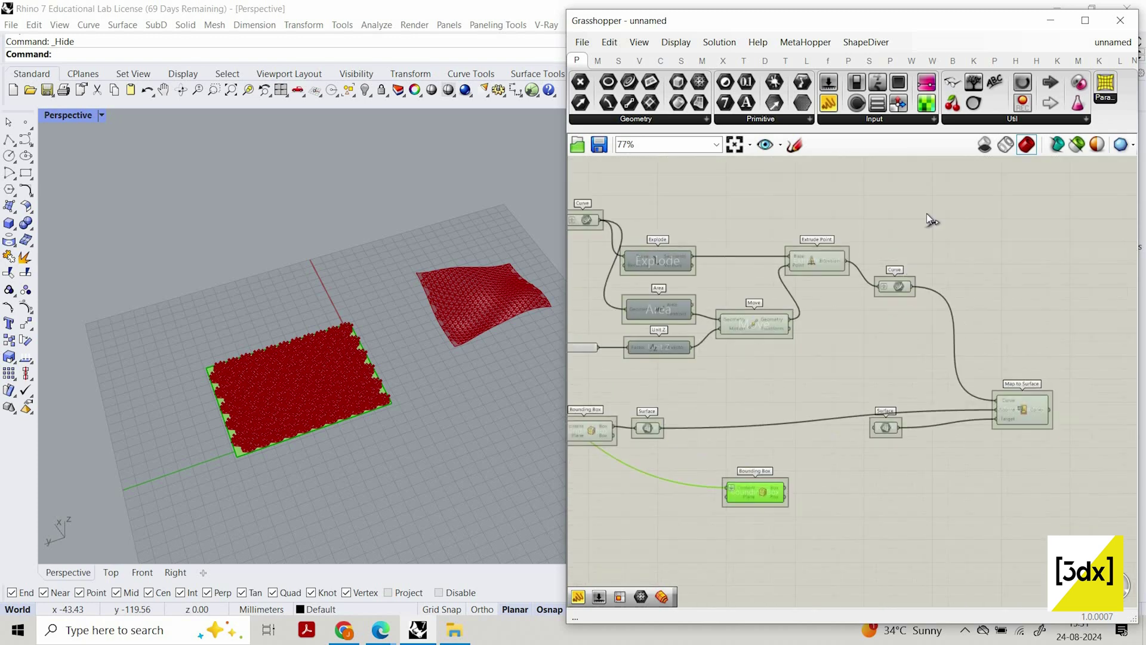
scroll(901, 253, up, 3)
scroll(879, 227, down, 4)
scroll(826, 303, up, 2)
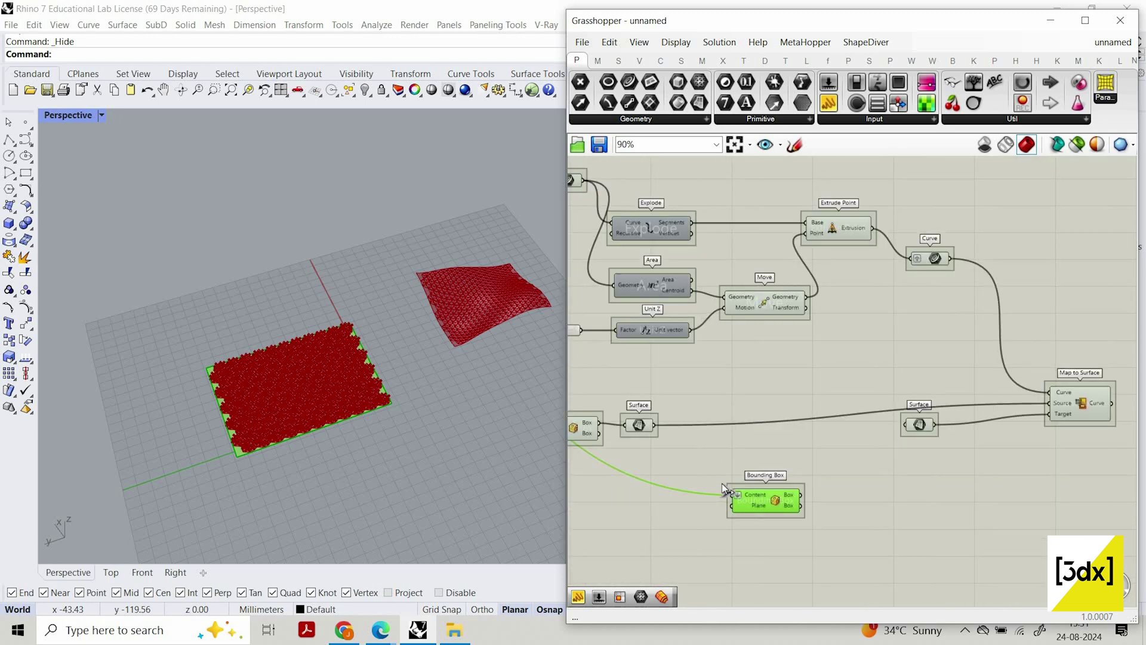
drag(722, 482, 779, 500)
Examine the bounding box around the raised extrusions, and delete the duplicated Bounding Box component
scroll(363, 402, up, 7)
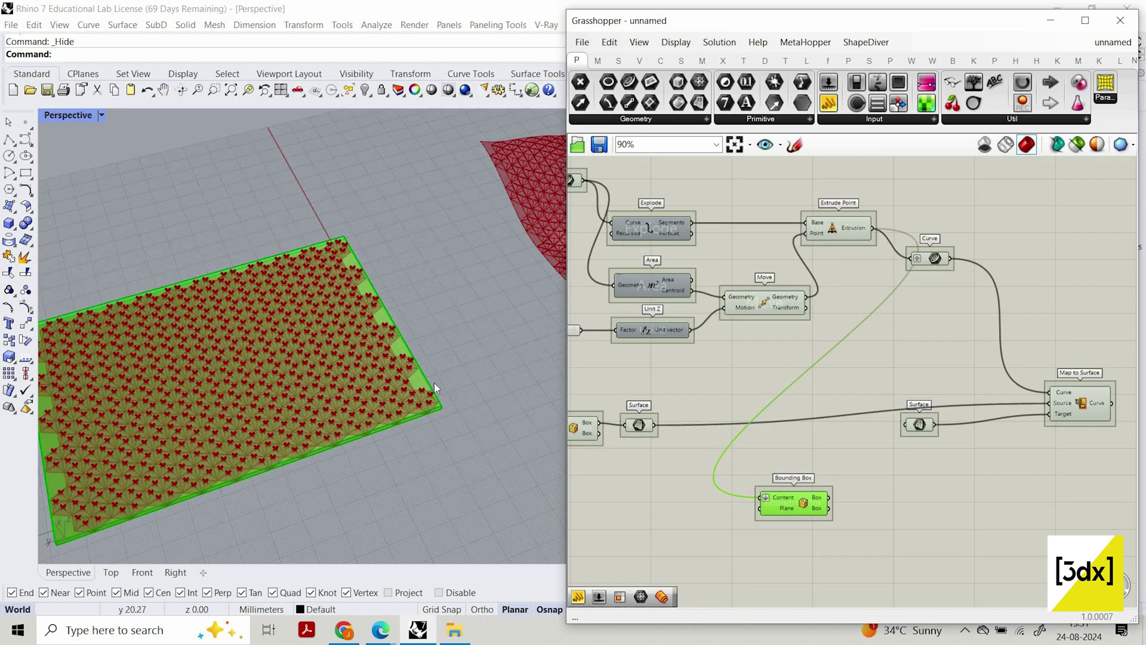
scroll(434, 388, up, 3)
right_drag(446, 325, 393, 324)
scroll(455, 350, up, 2)
right_drag(455, 350, 366, 344)
scroll(410, 364, down, 8)
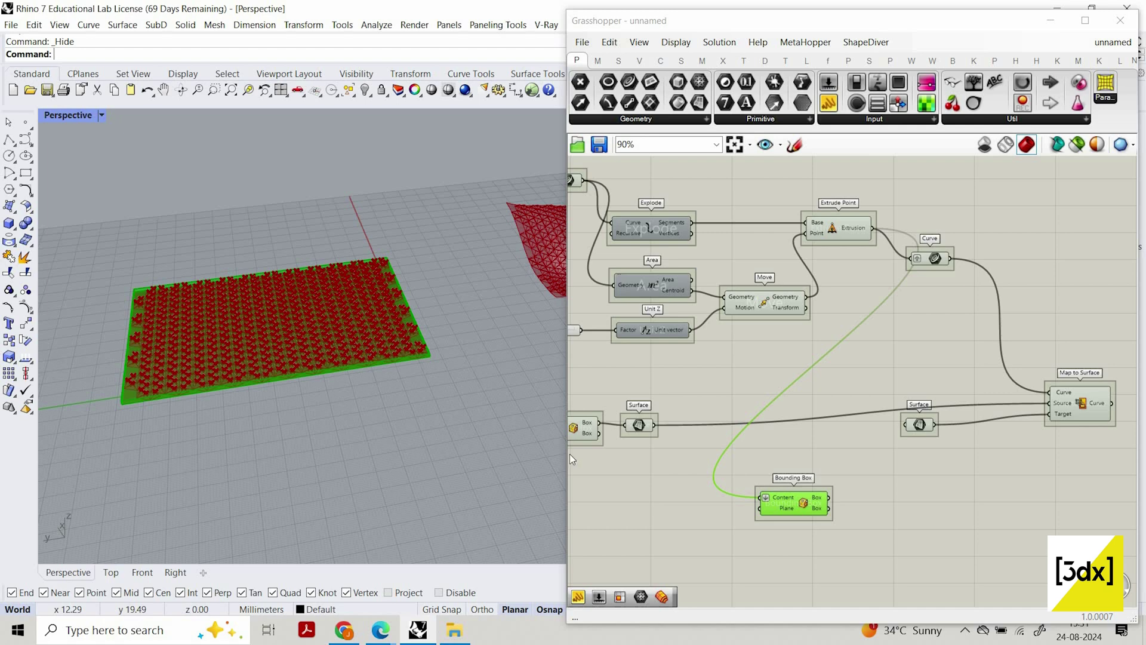
scroll(776, 465, down, 2)
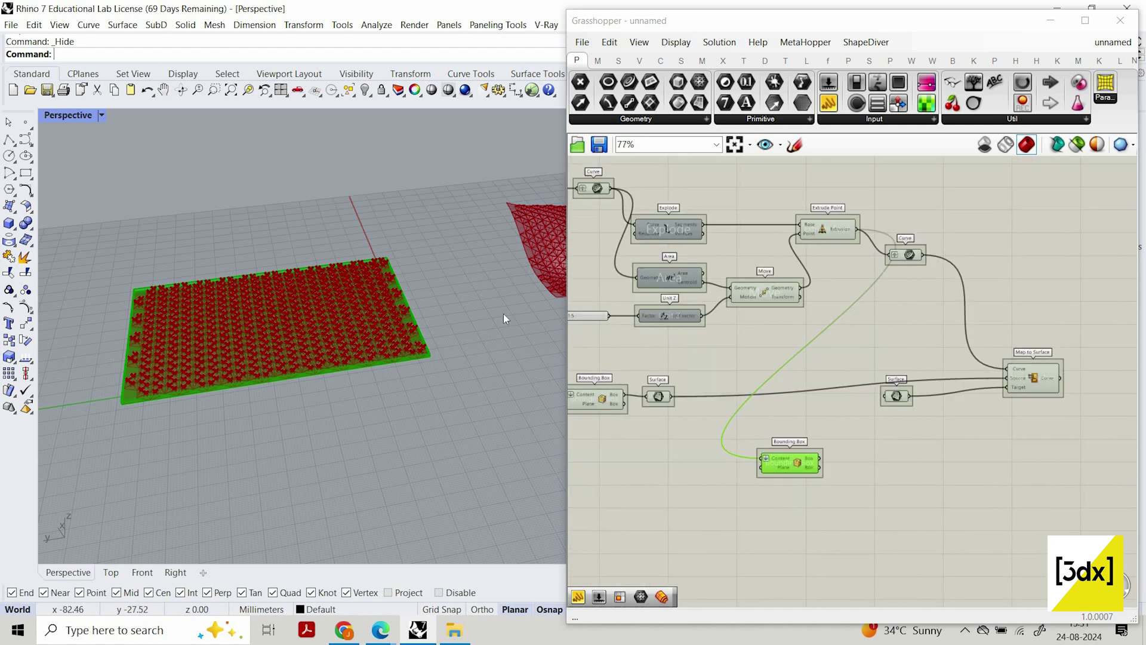
scroll(516, 306, down, 3)
scroll(516, 304, up, 2)
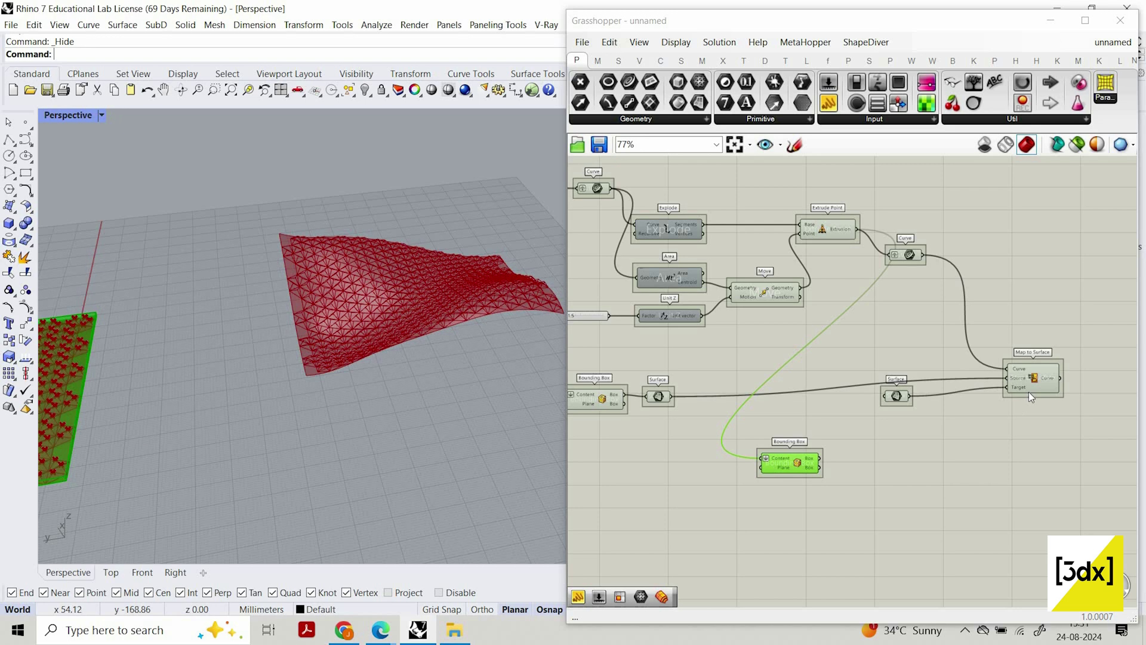
scroll(1029, 392, up, 4)
scroll(1029, 392, down, 3)
scroll(766, 479, up, 3)
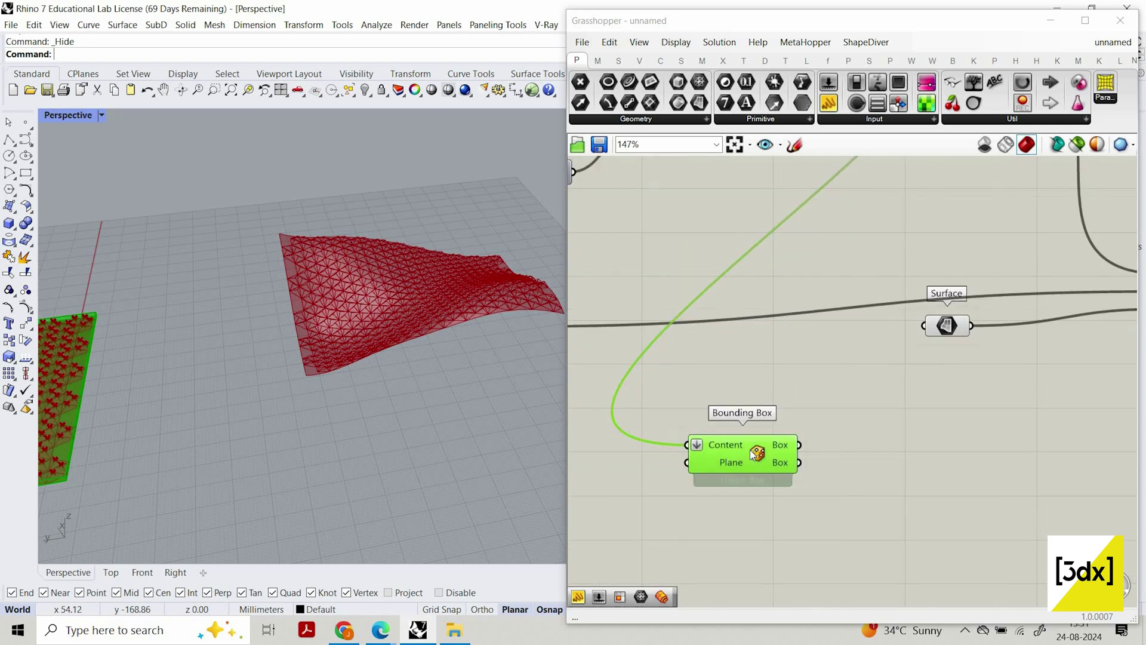
key(Delete)
Select Map to Surface and inspect its triangular curves close up on the wavy surface
scroll(827, 427, down, 5)
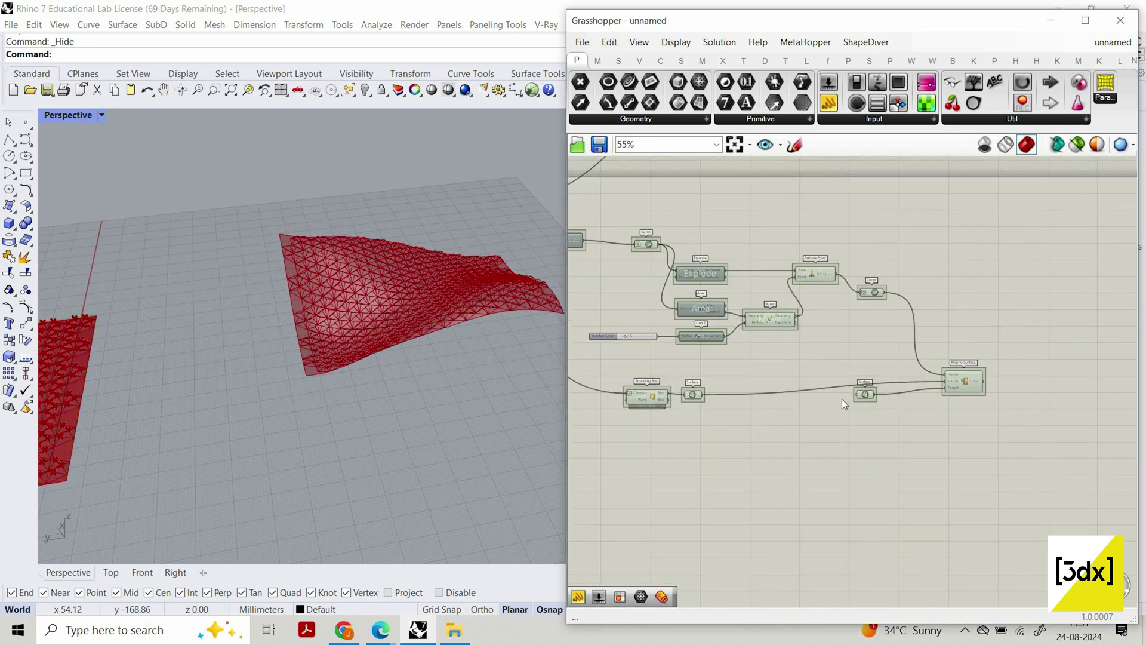
scroll(1075, 364, up, 4)
click(829, 400)
scroll(446, 292, up, 4)
scroll(375, 331, down, 4)
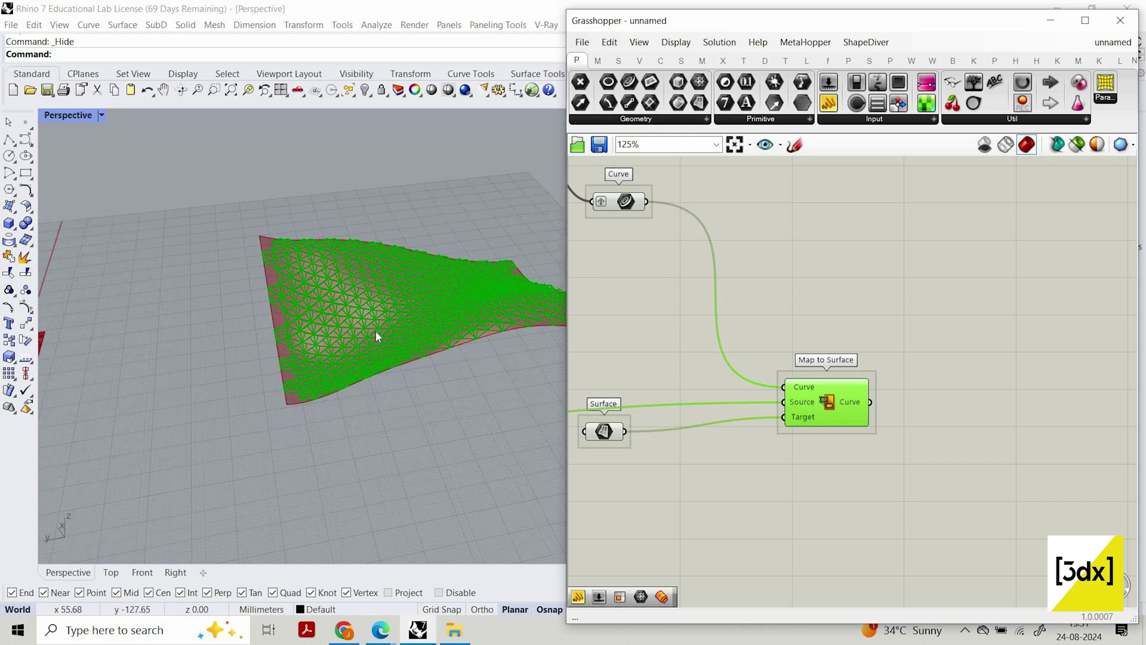
scroll(358, 400, up, 6)
scroll(334, 395, up, 3)
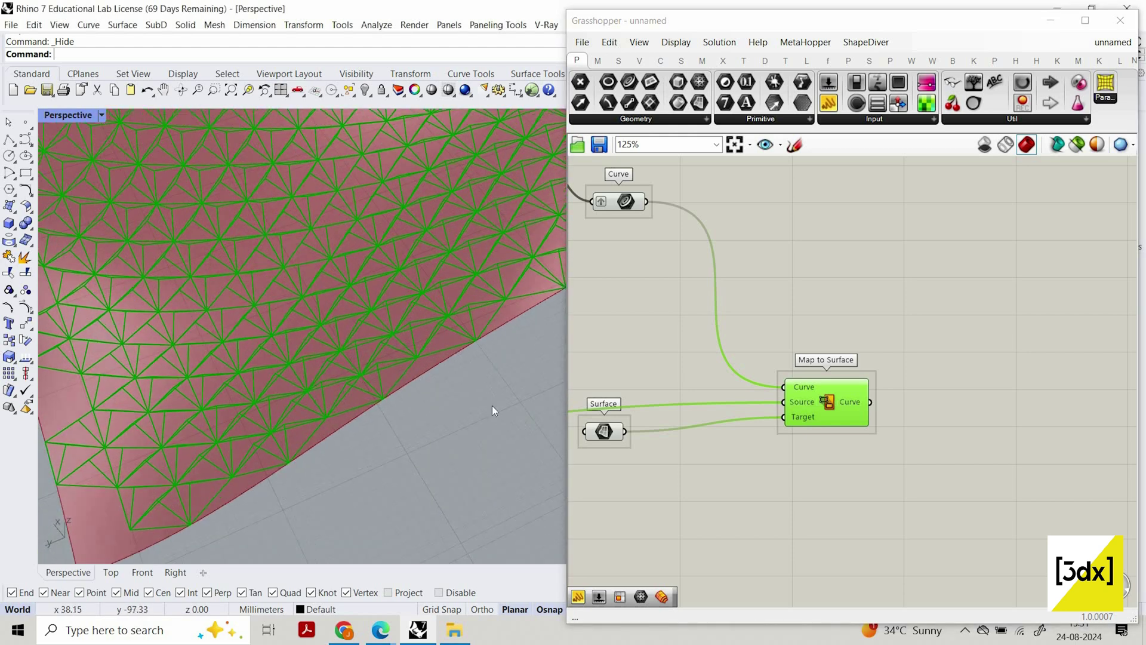
double_click(1061, 413)
text(bou)
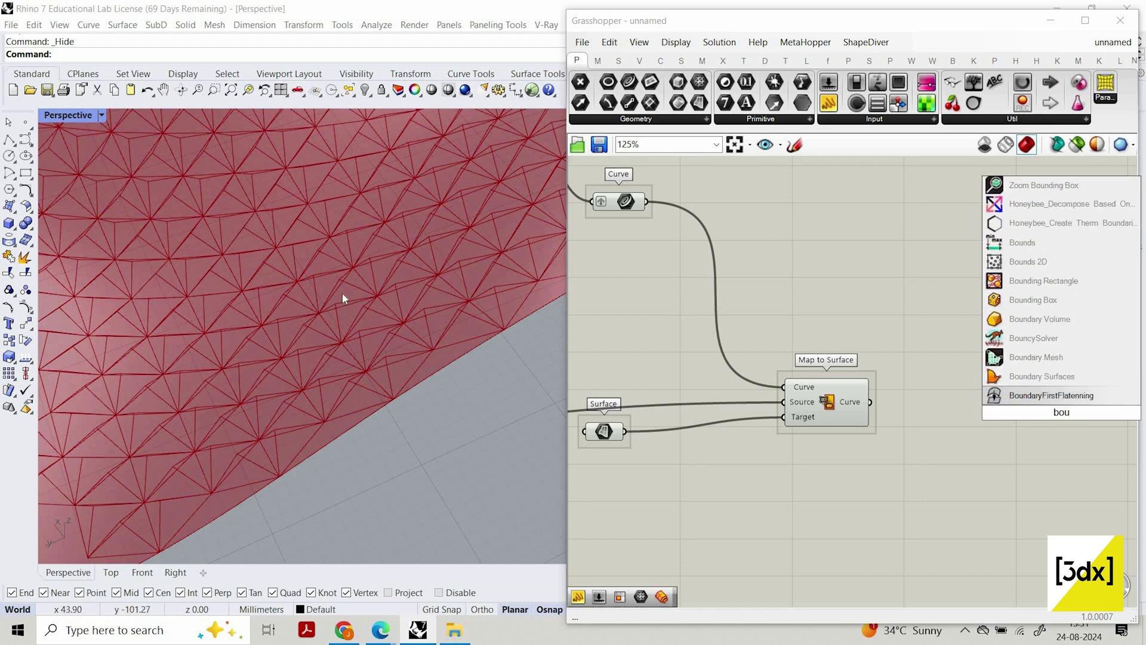
key(Escape)
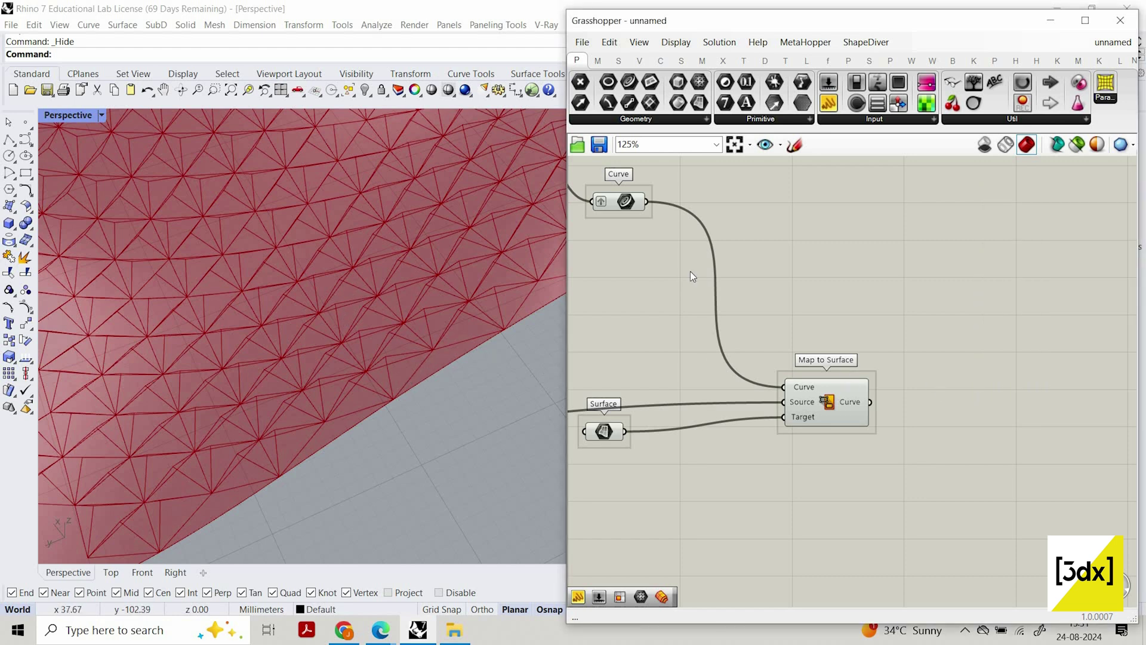
Add a Boundary Surfaces component and connect the Map to Surface Curve output to its Edges input
scroll(894, 380, down, 6)
scroll(693, 271, up, 5)
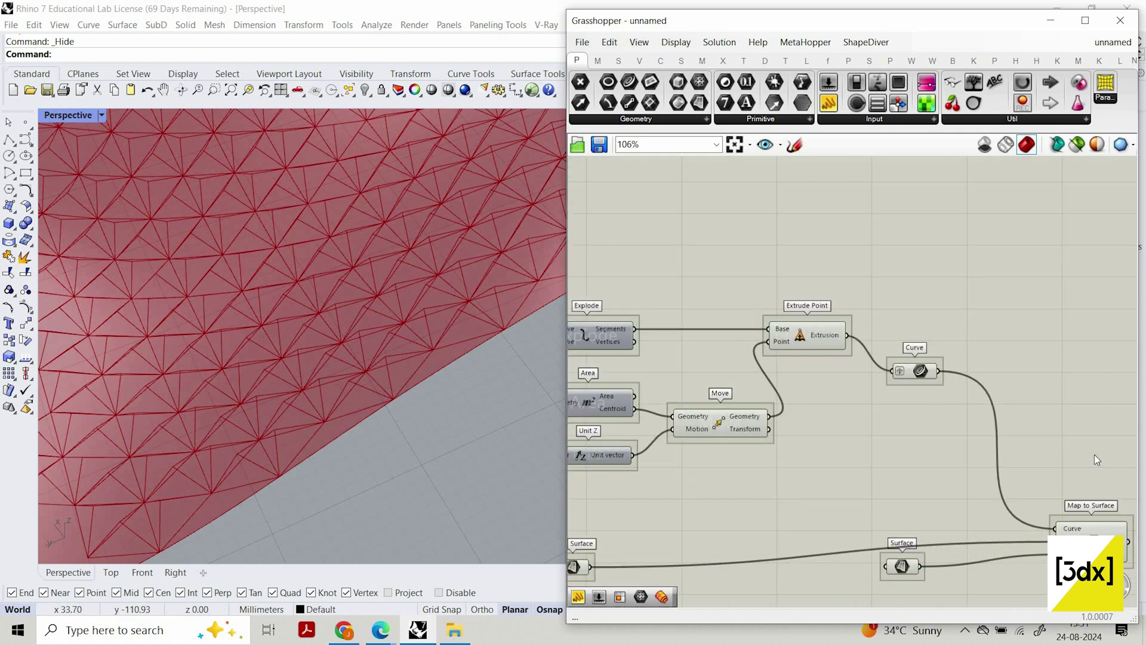
scroll(807, 393, down, 4)
right_drag(807, 393, 594, 337)
scroll(807, 393, up, 3)
double_click(808, 393)
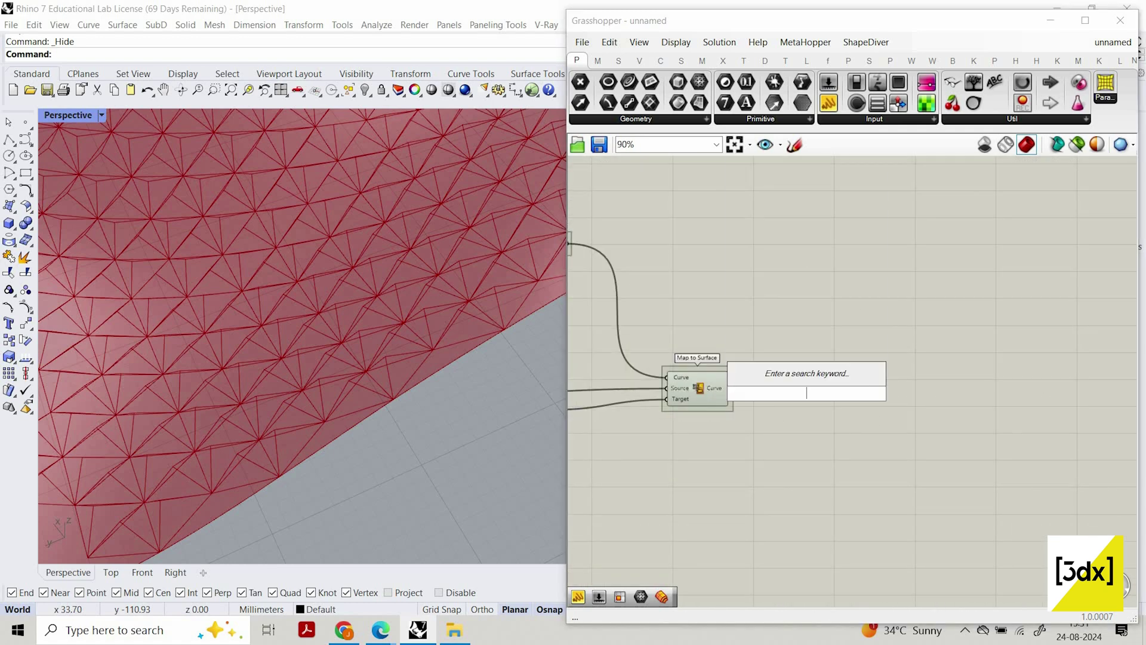
text(bound)
click(753, 358)
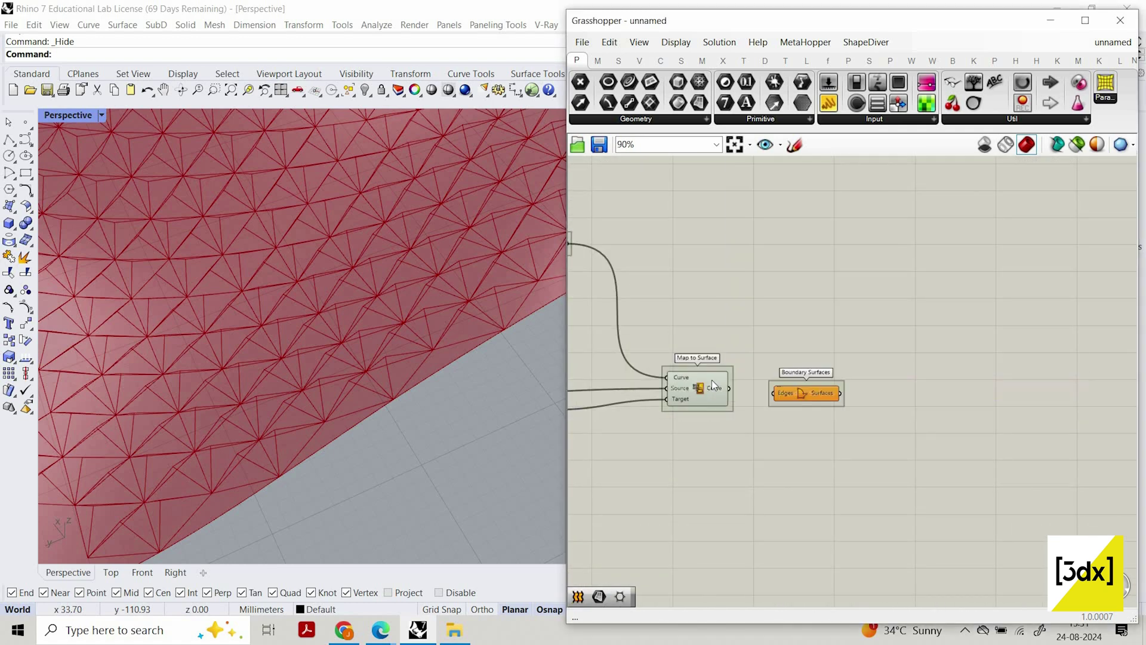
scroll(781, 390, up, 3)
drag(787, 392, 717, 384)
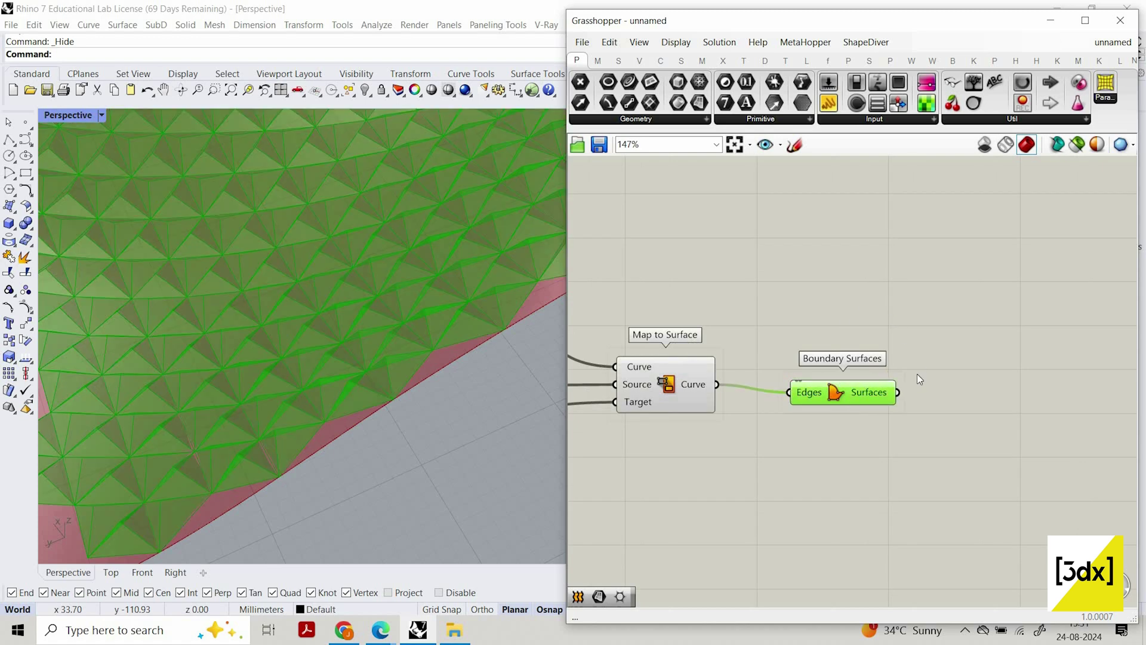
Turn off the preview of every component except Boundary Surfaces, and shift Boundary Surfaces slightly away from Map to Surface
scroll(751, 283, down, 8)
drag(887, 428, 679, 261)
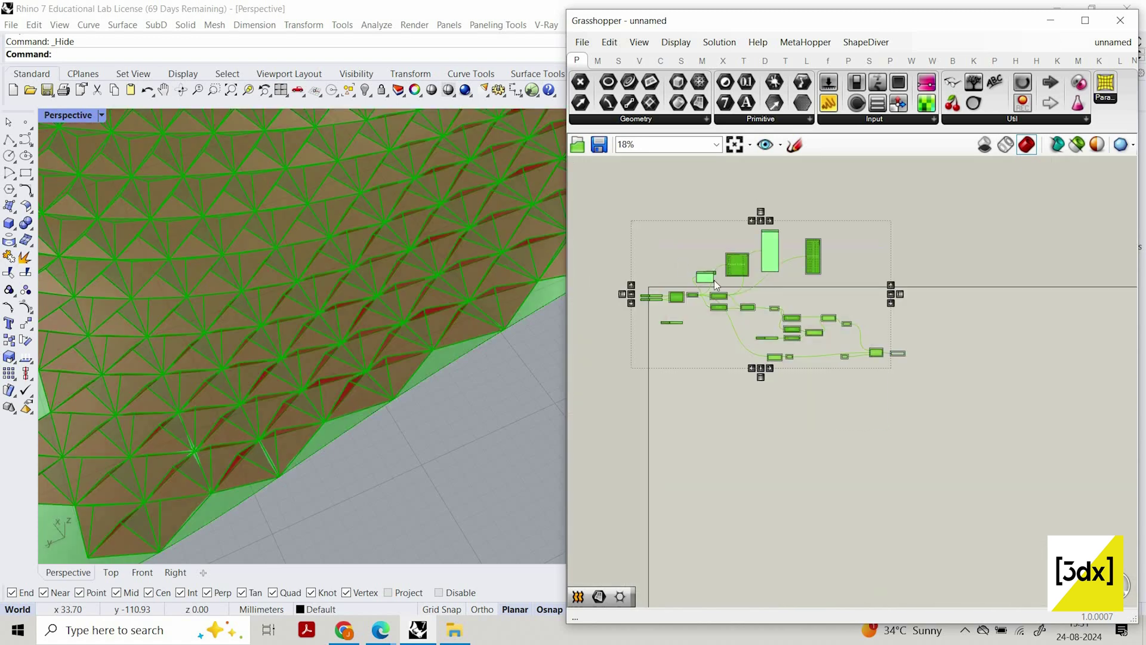
right_click(715, 282)
click(961, 364)
scroll(931, 362, up, 4)
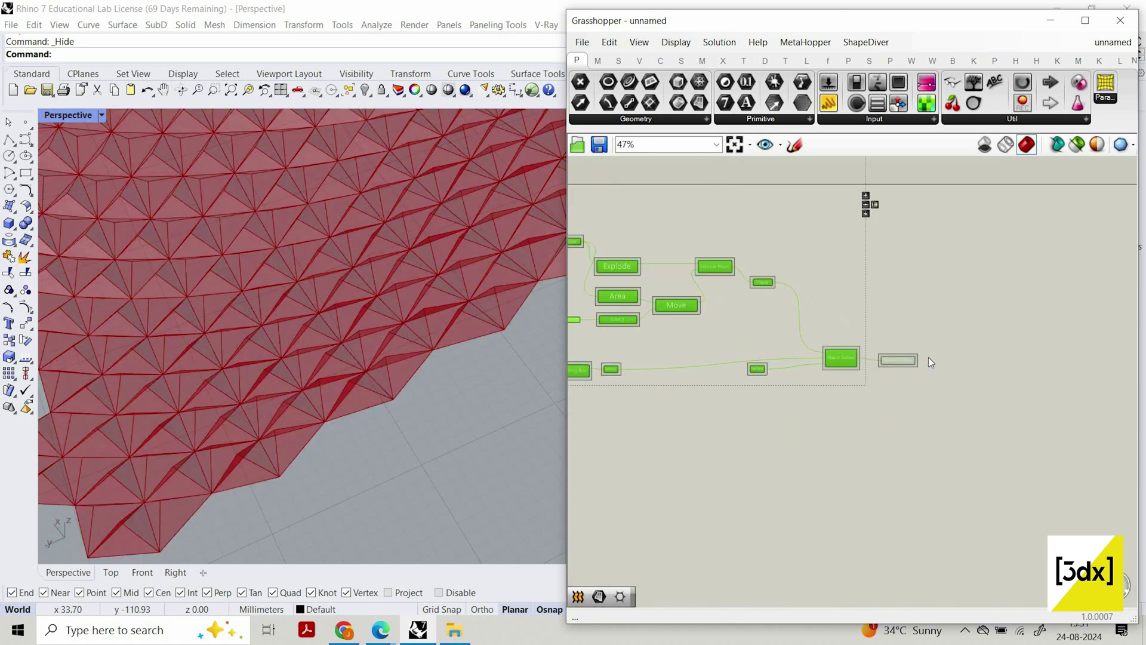
scroll(892, 358, up, 3)
drag(916, 364, 934, 360)
scroll(933, 361, down, 6)
scroll(762, 307, up, 1)
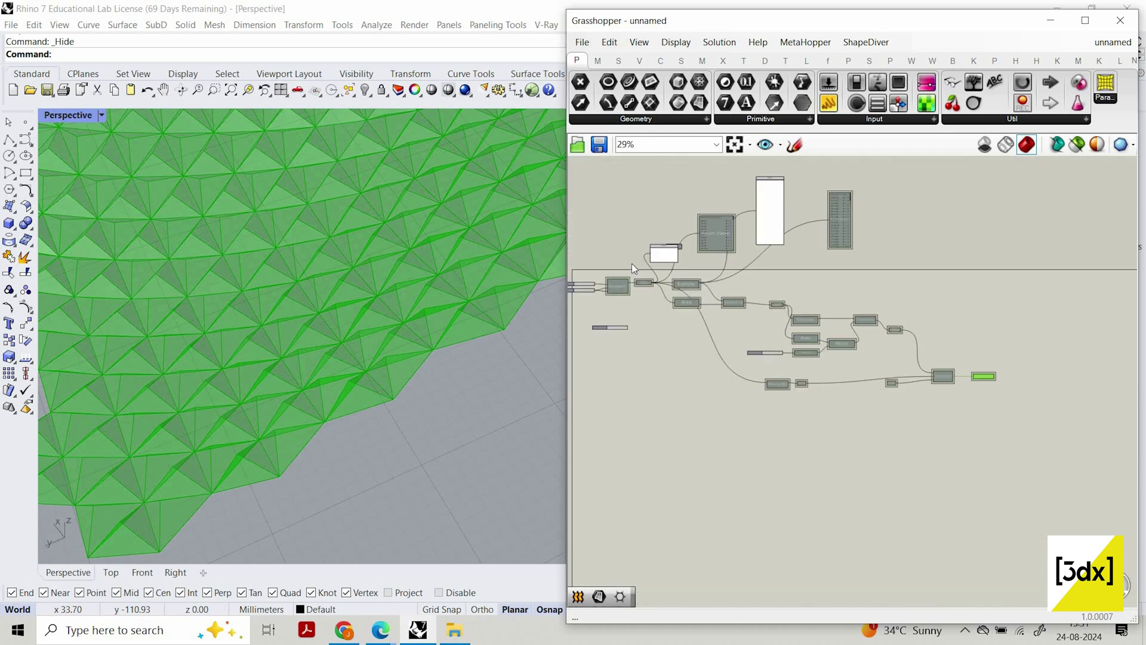
Highlight the definition's main components and inspect the raised triangular surfaces mapped across the wavy form
scroll(841, 327, down, 2)
drag(632, 263, 976, 388)
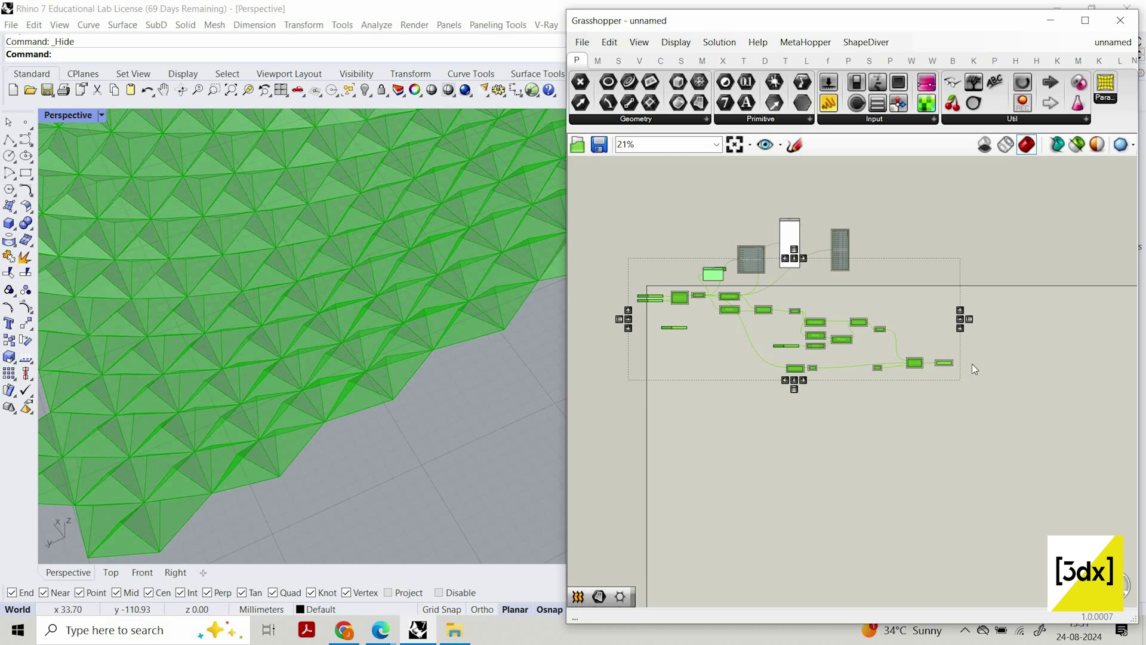
middle_click(981, 378)
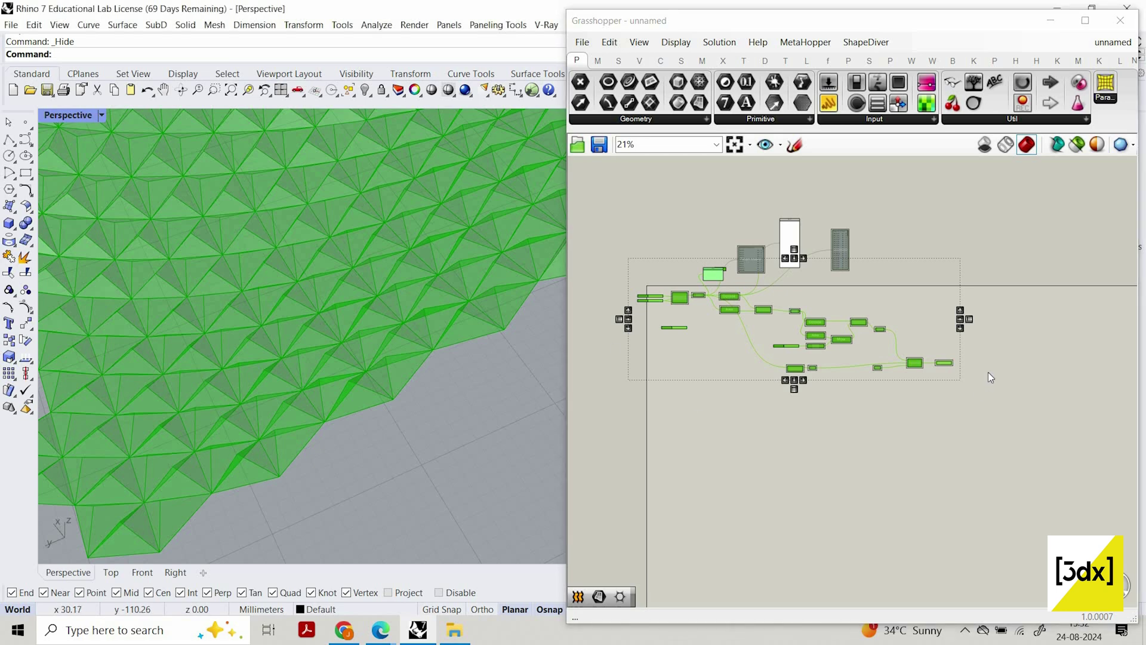
scroll(387, 388, down, 5)
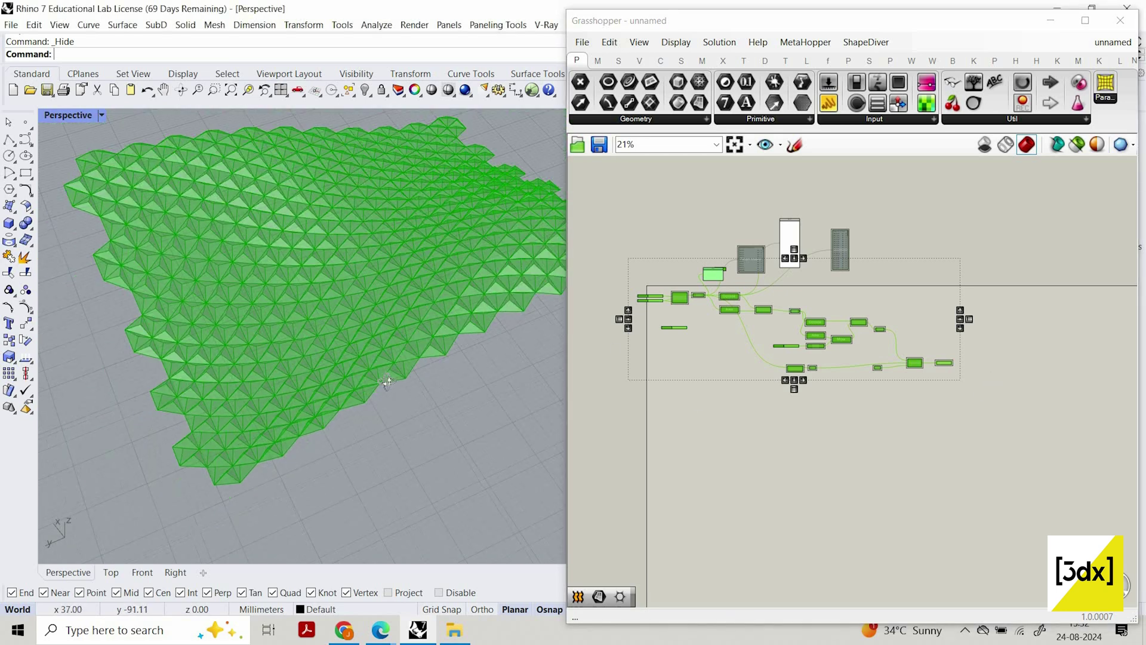
right_drag(435, 291, 304, 421)
scroll(303, 422, down, 3)
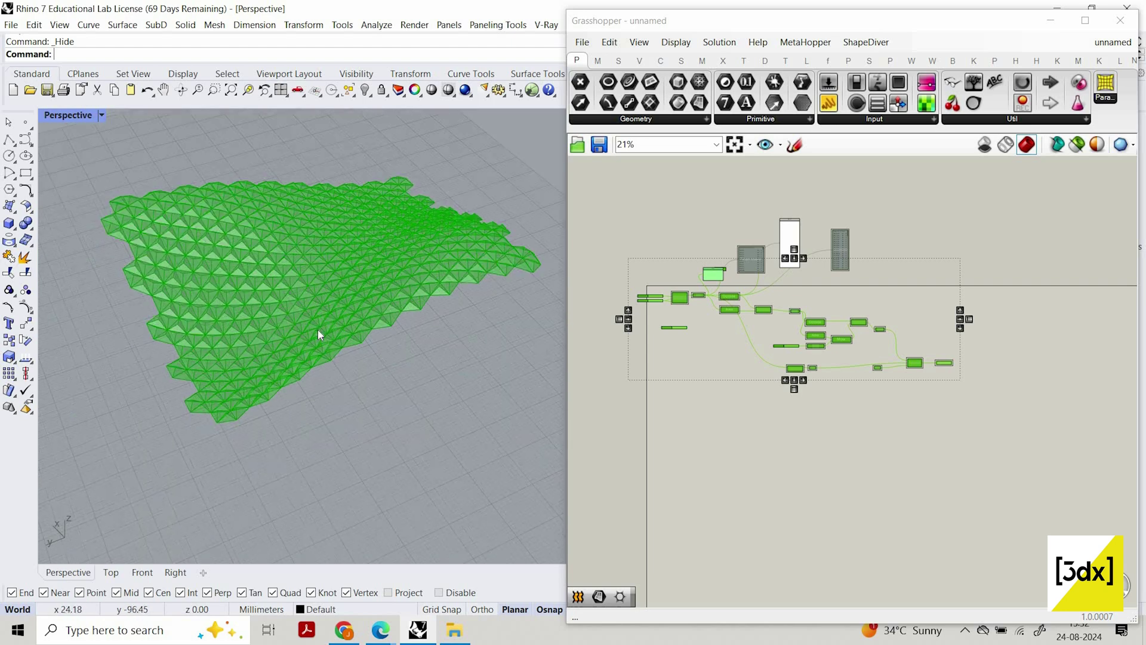
scroll(317, 329, up, 4)
scroll(425, 418, down, 5)
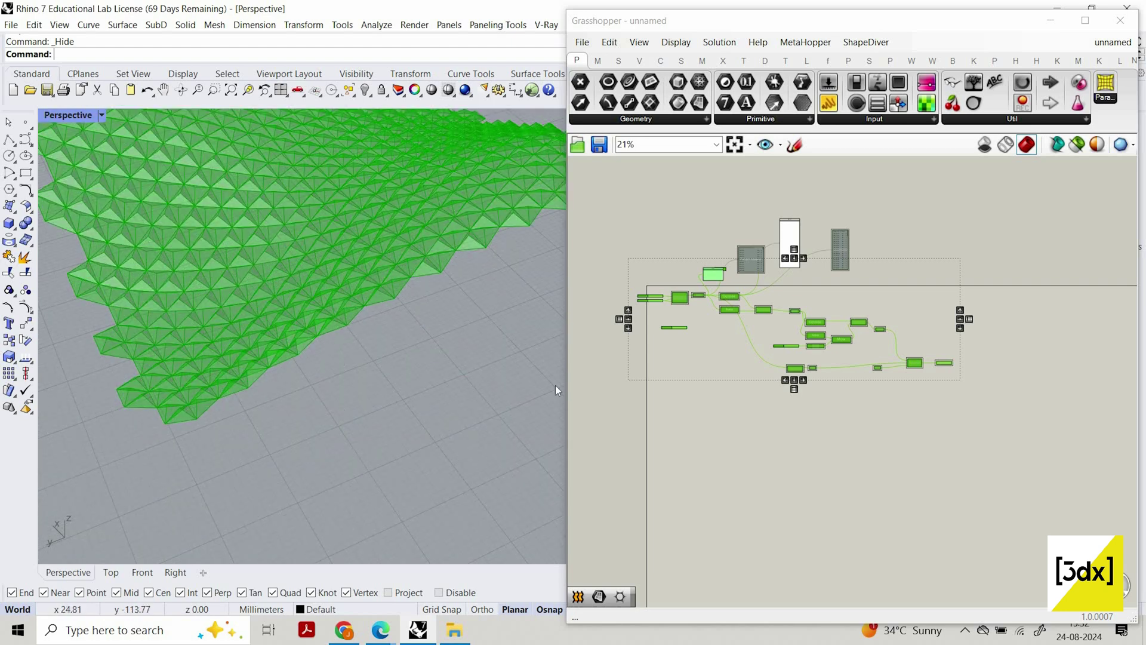
scroll(625, 350, up, 2)
scroll(624, 350, up, 2)
click(624, 350)
scroll(320, 265, up, 8)
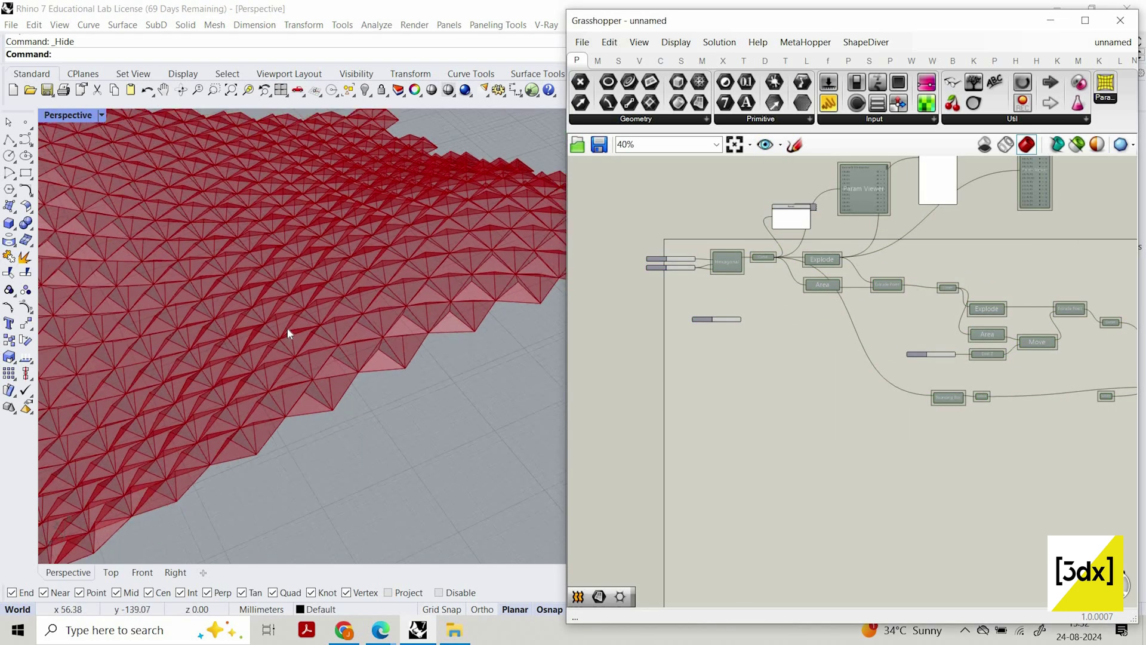
scroll(287, 328, down, 7)
right_drag(332, 327, 339, 335)
scroll(339, 335, up, 6)
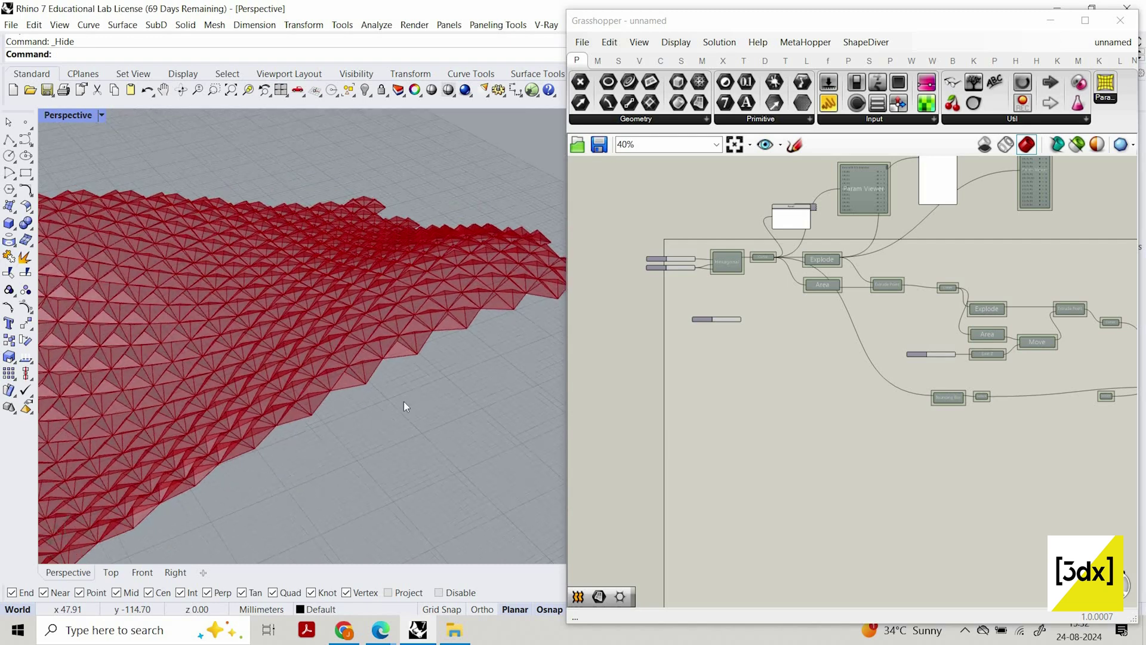
Set the slider driving the hexagonal grid's Extent X and Extent Y to 36
scroll(654, 302, up, 6)
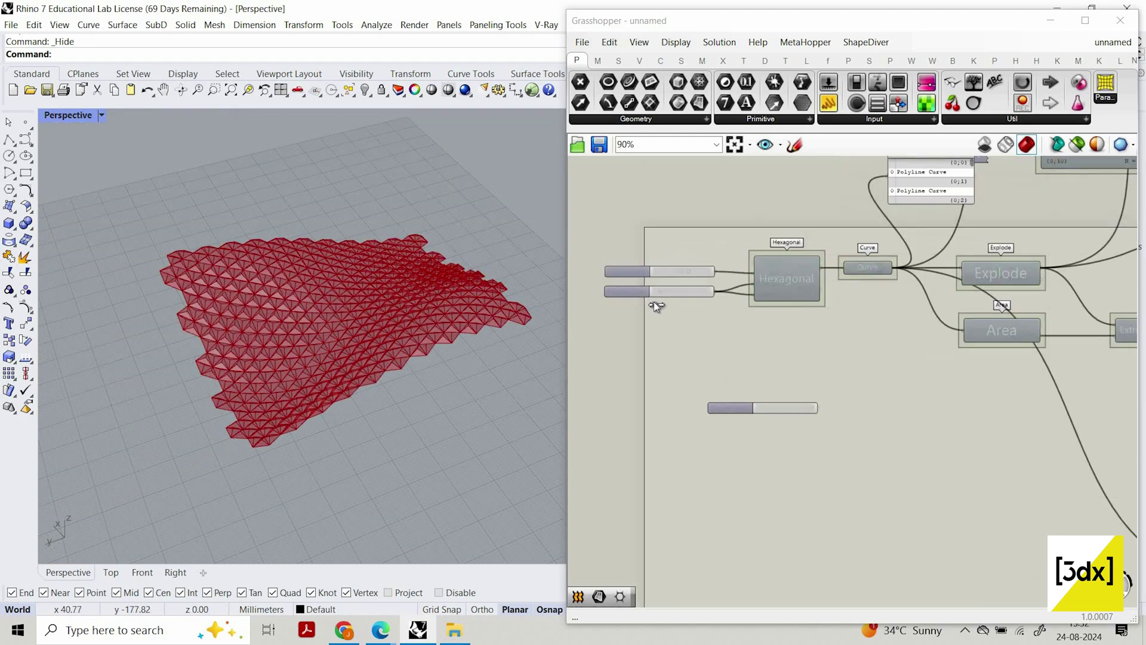
scroll(655, 302, up, 3)
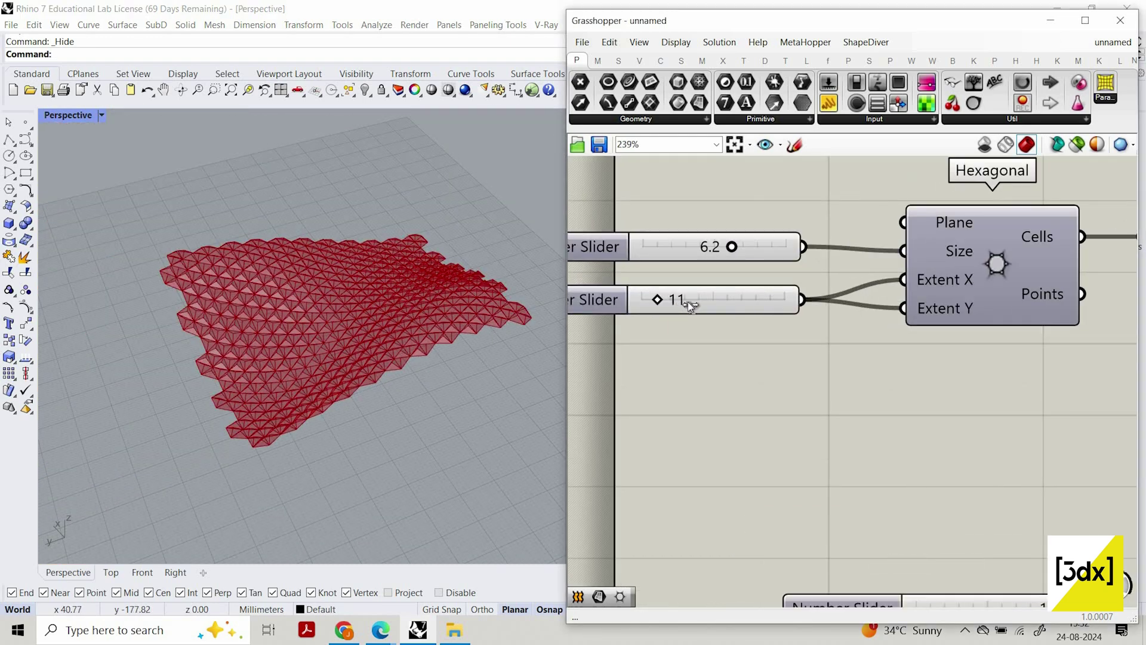
drag(688, 302, 690, 302)
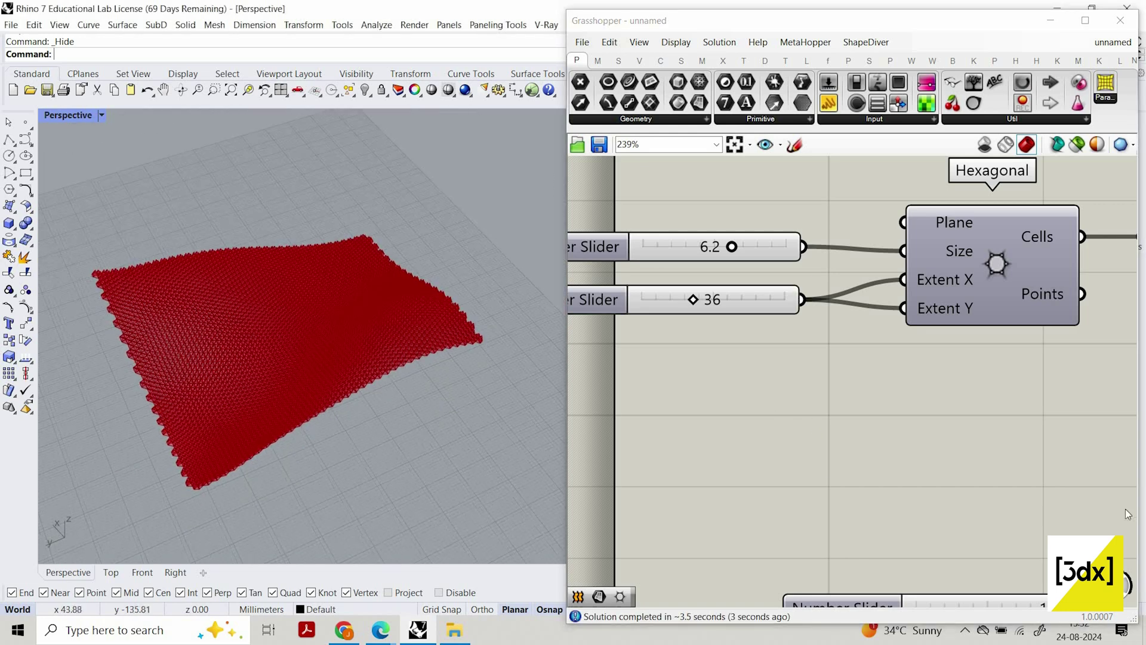
Select the Surface parameter feeding the Map to Surface Target input, and examine the mapped pattern across the wavy surface
scroll(811, 436, down, 5)
scroll(805, 446, down, 2)
right_drag(1074, 582, 711, 466)
scroll(782, 355, up, 1)
scroll(884, 518, up, 4)
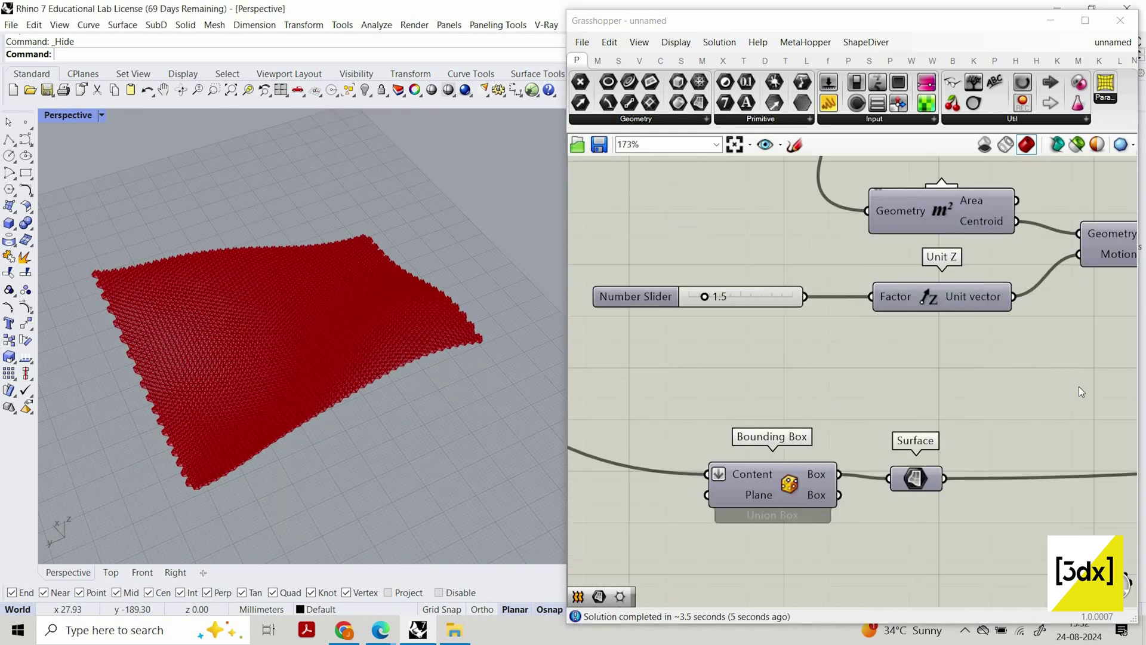
right_drag(1080, 385, 832, 374)
scroll(833, 374, down, 4)
scroll(919, 453, up, 4)
click(894, 466)
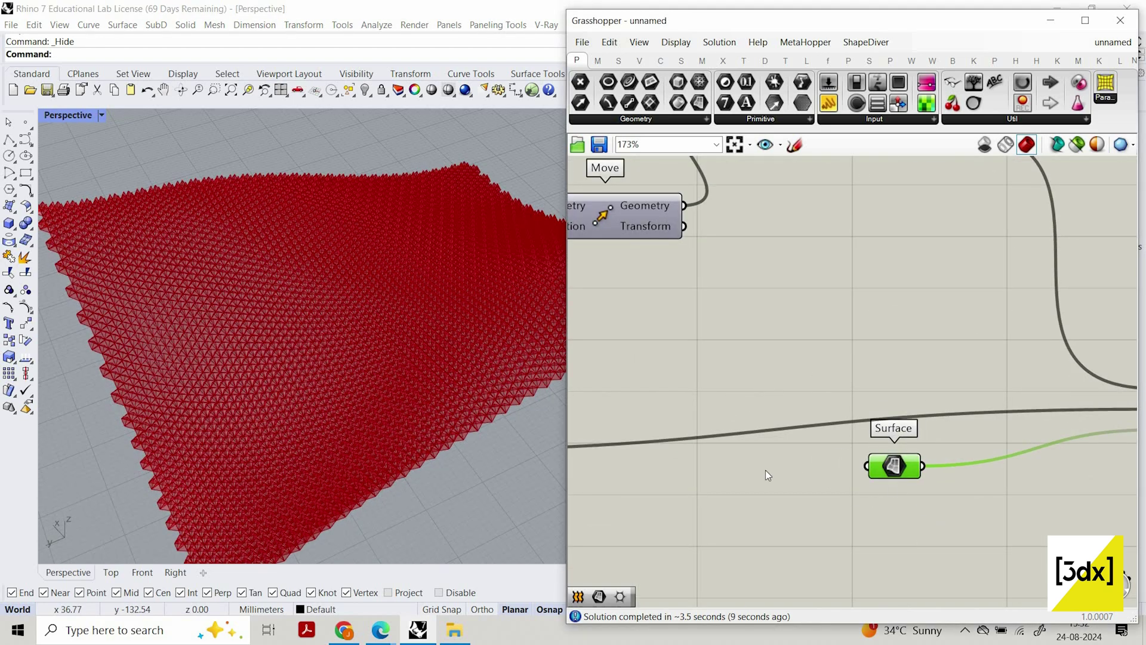
scroll(519, 314, down, 3)
scroll(525, 326, up, 5)
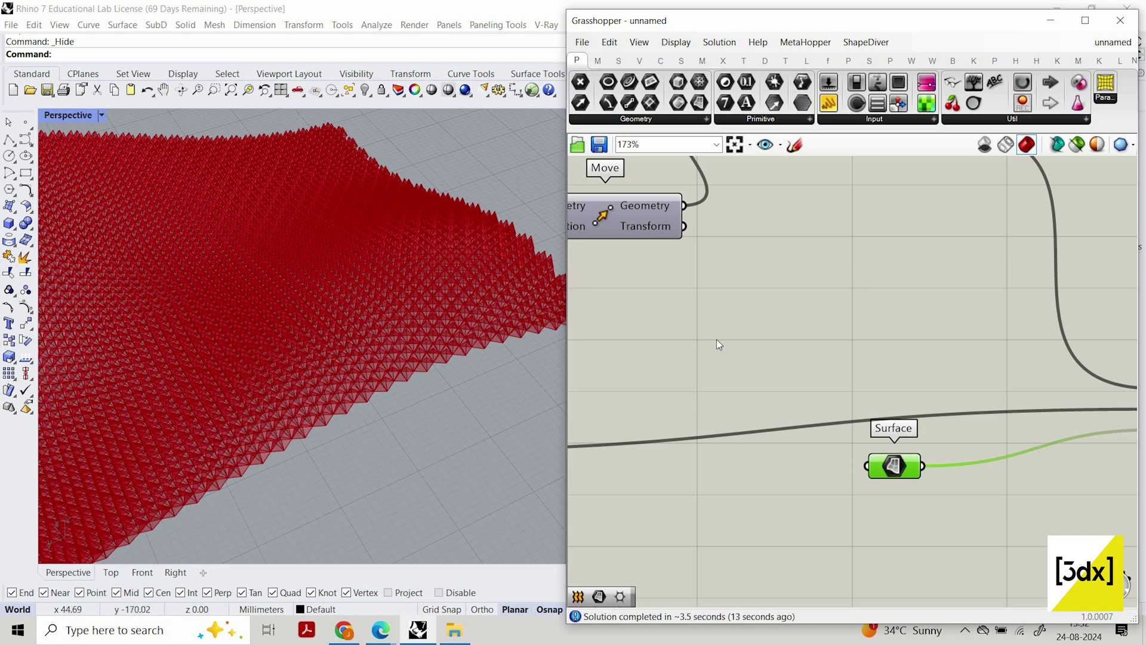
scroll(396, 350, down, 3)
scroll(379, 345, up, 2)
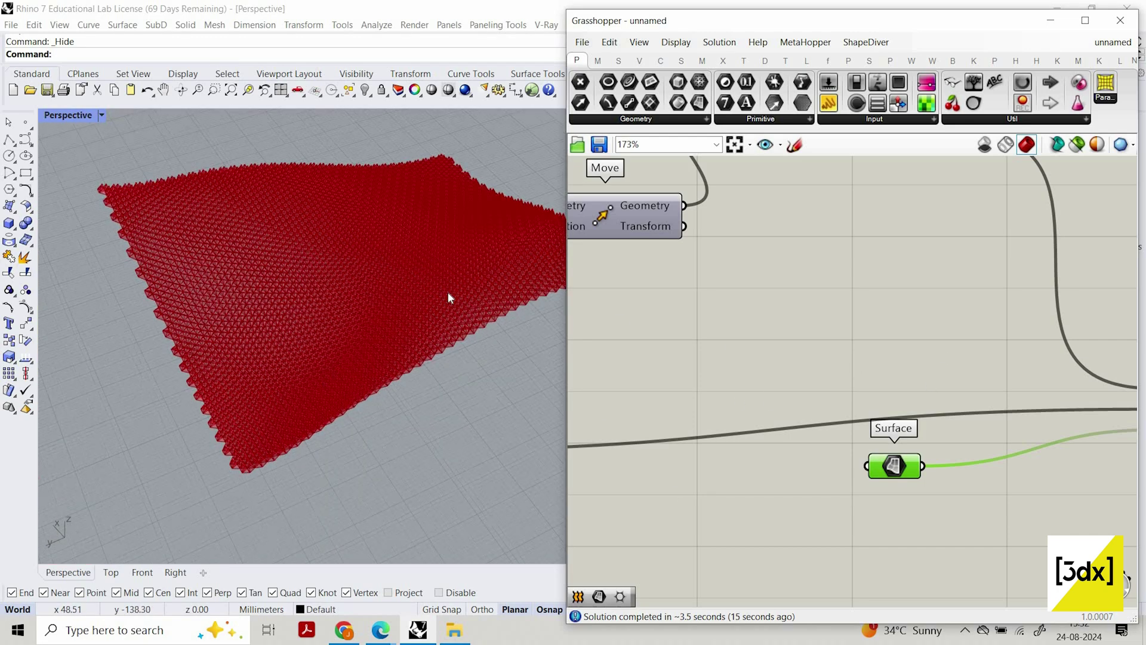
Examine the denser raised triangular pattern across the whole wavy surface and up close along its jagged edge
scroll(400, 311, down, 4)
scroll(432, 239, up, 6)
scroll(195, 250, down, 4)
scroll(382, 245, up, 2)
scroll(378, 340, down, 3)
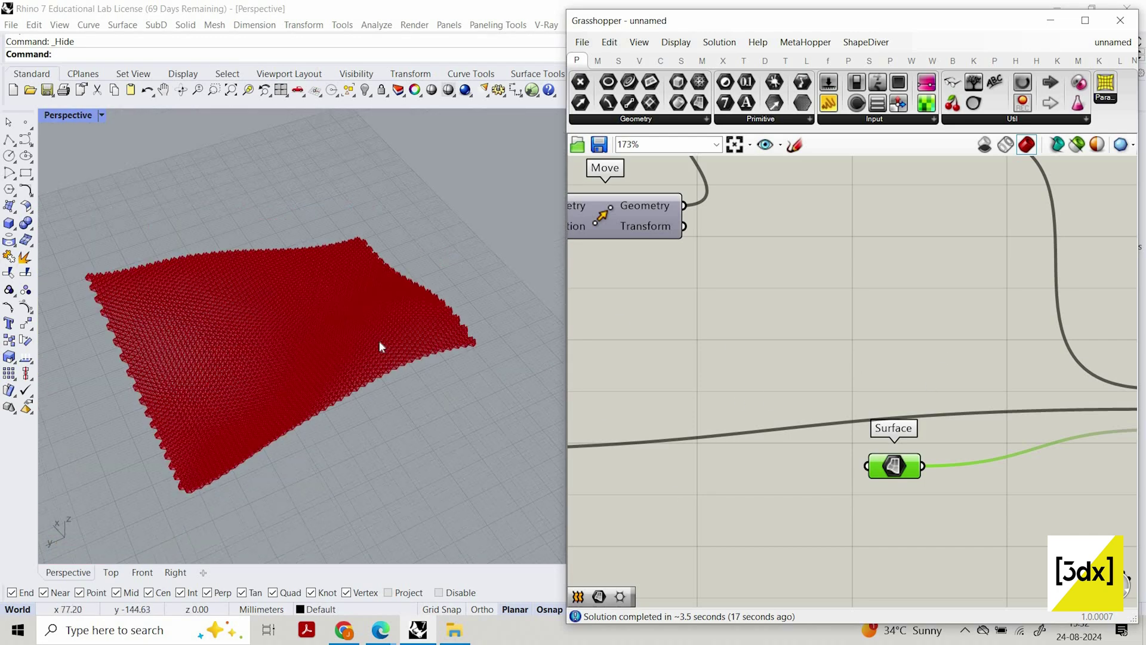
scroll(399, 338, down, 2)
scroll(418, 346, up, 7)
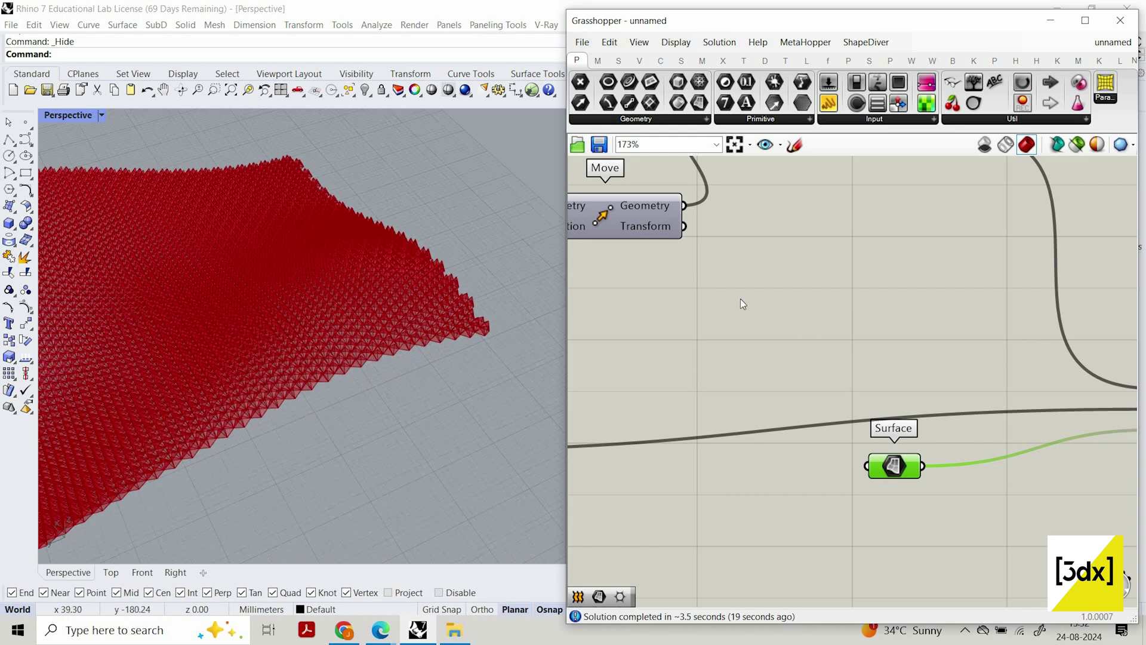
scroll(742, 298, down, 3)
scroll(748, 300, up, 1)
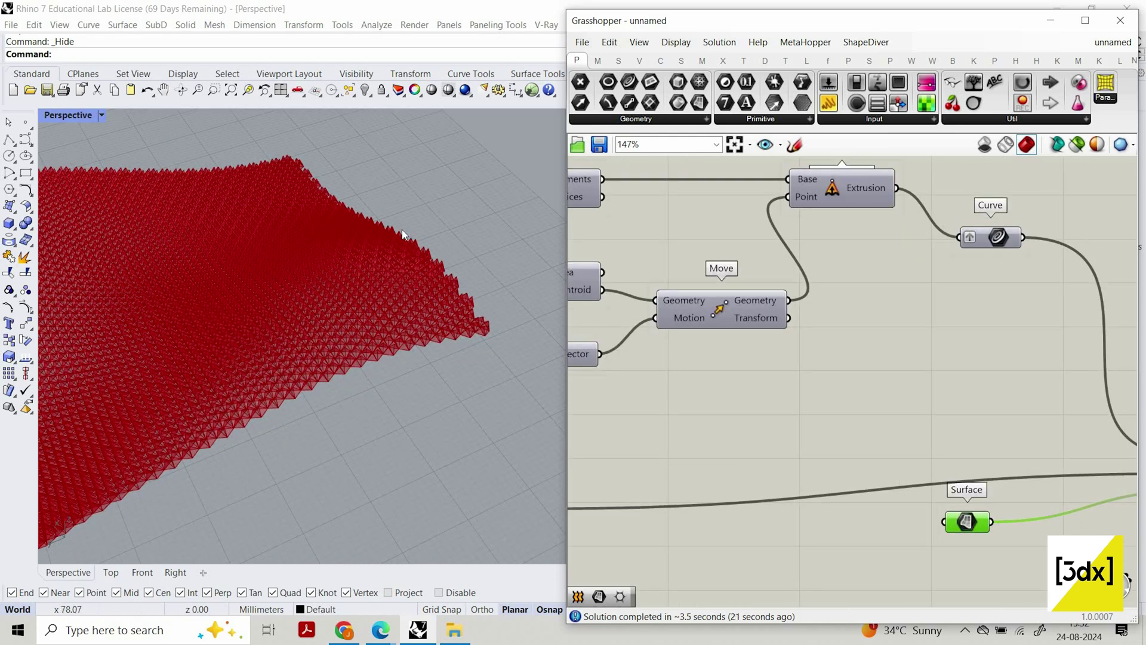
scroll(203, 140, down, 2)
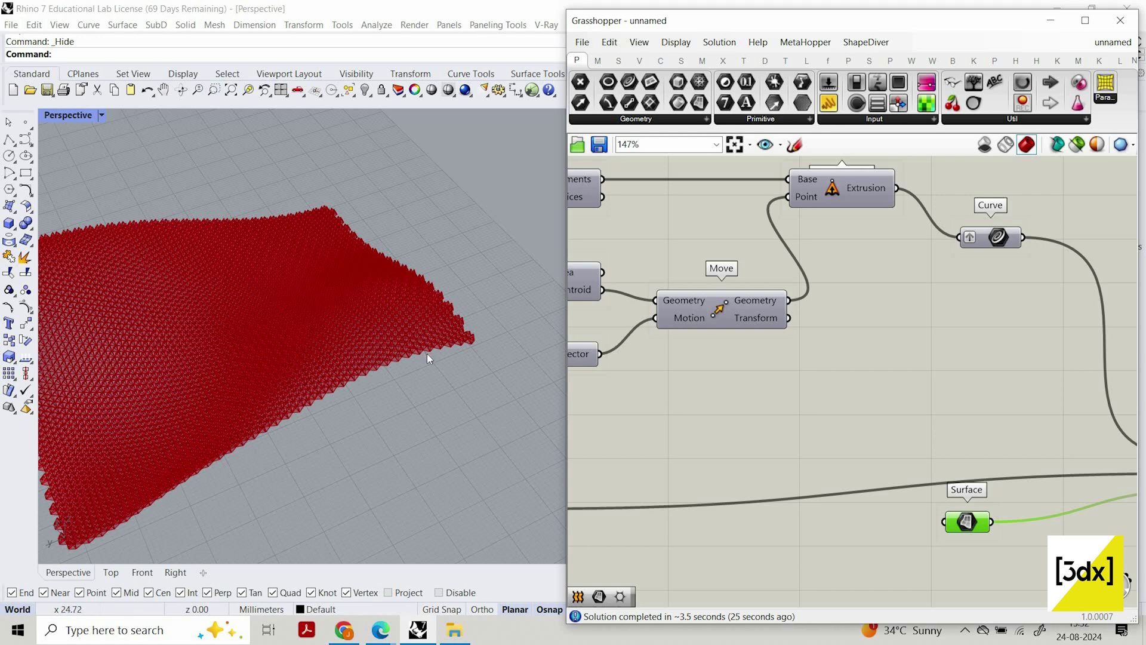
scroll(413, 355, up, 5)
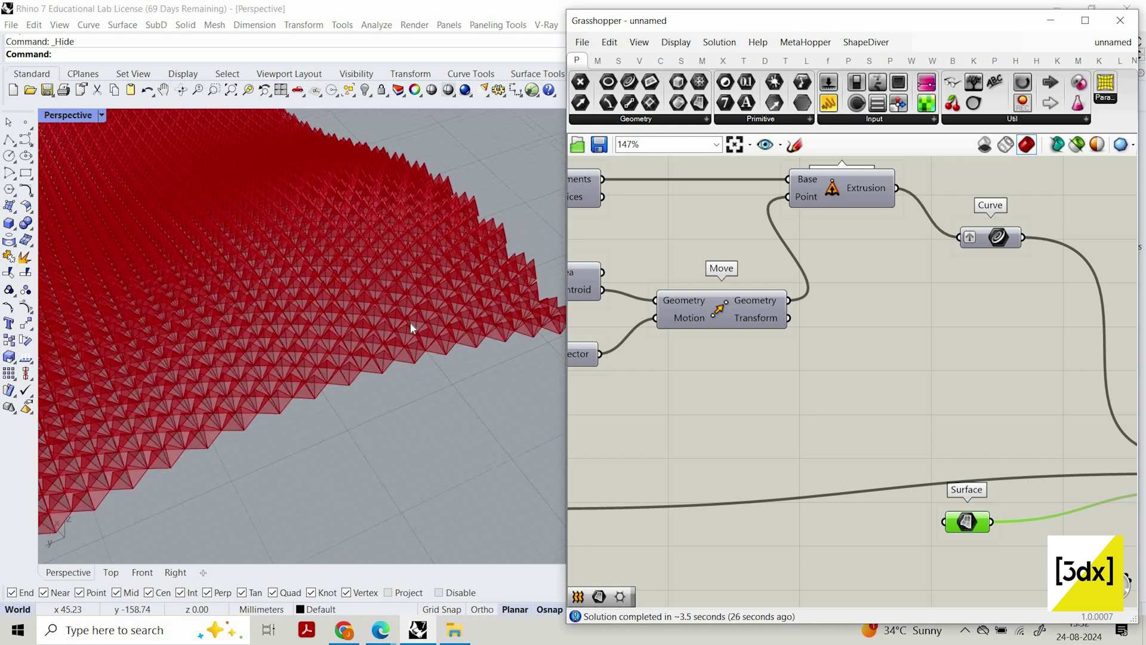
scroll(411, 323, up, 1)
scroll(471, 333, up, 1)
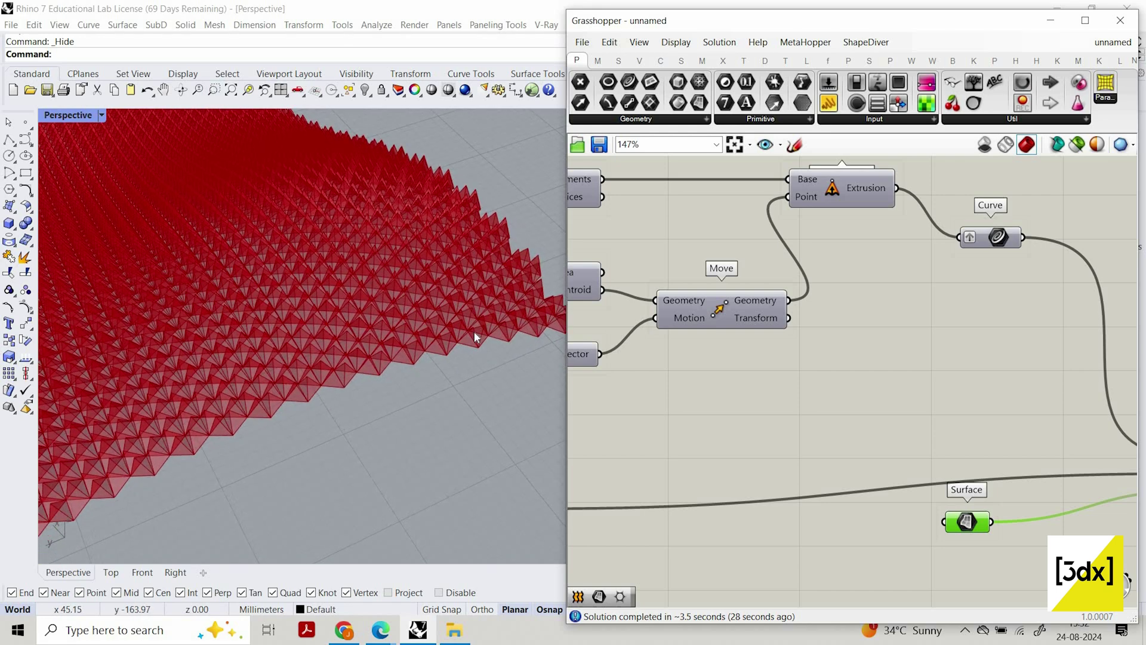
scroll(468, 330, up, 1)
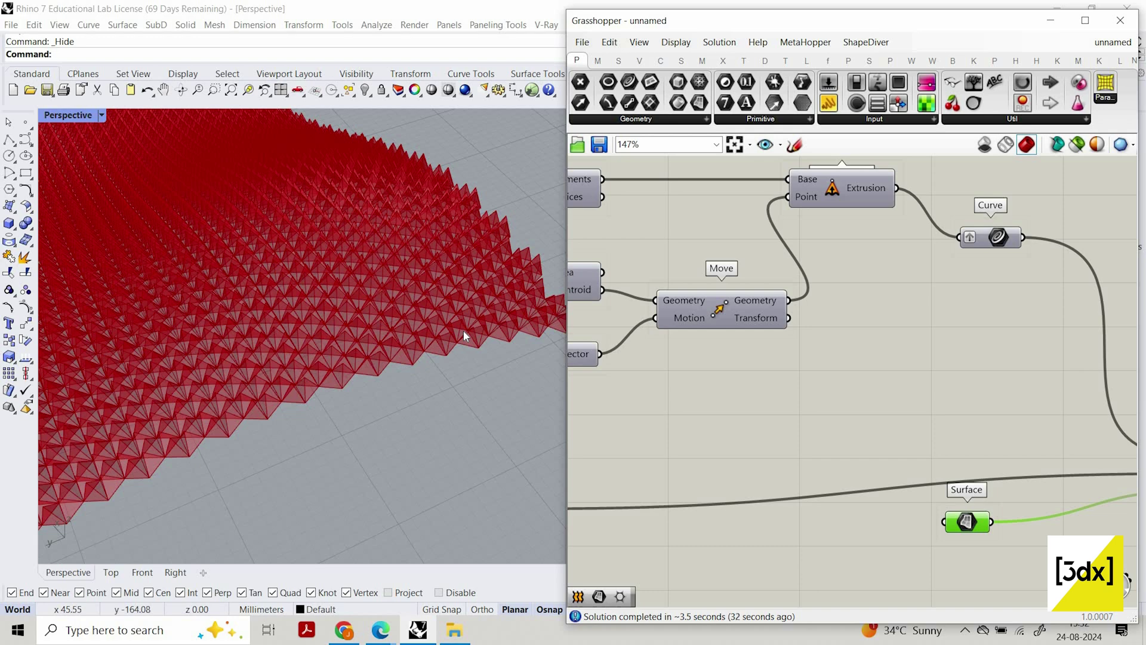
scroll(1005, 335, down, 5)
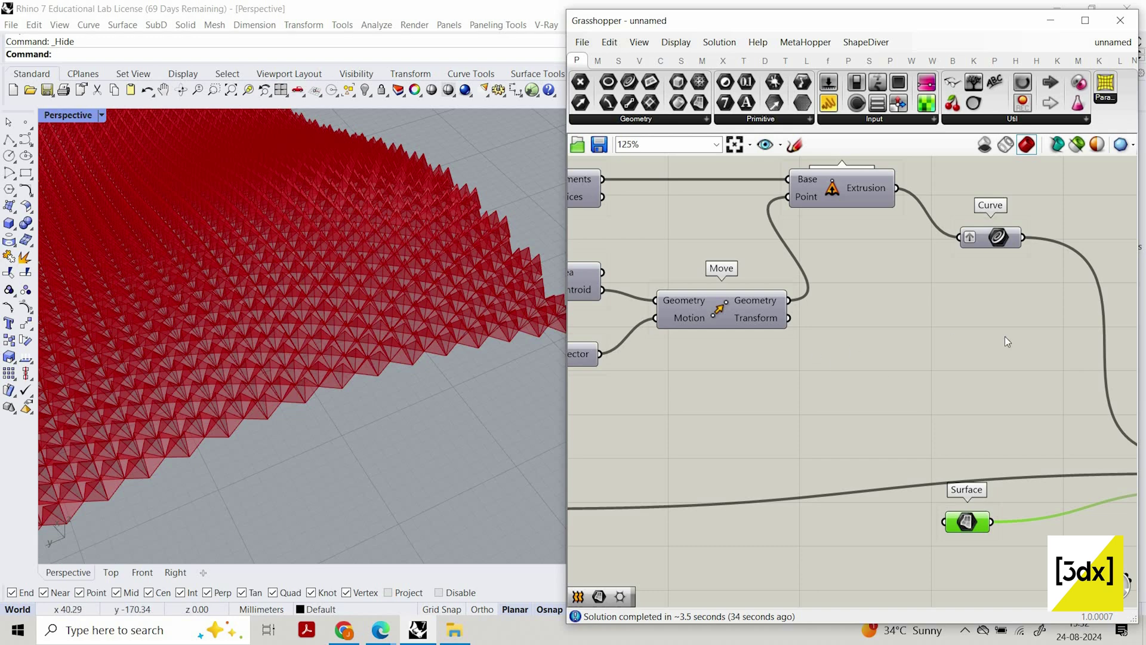